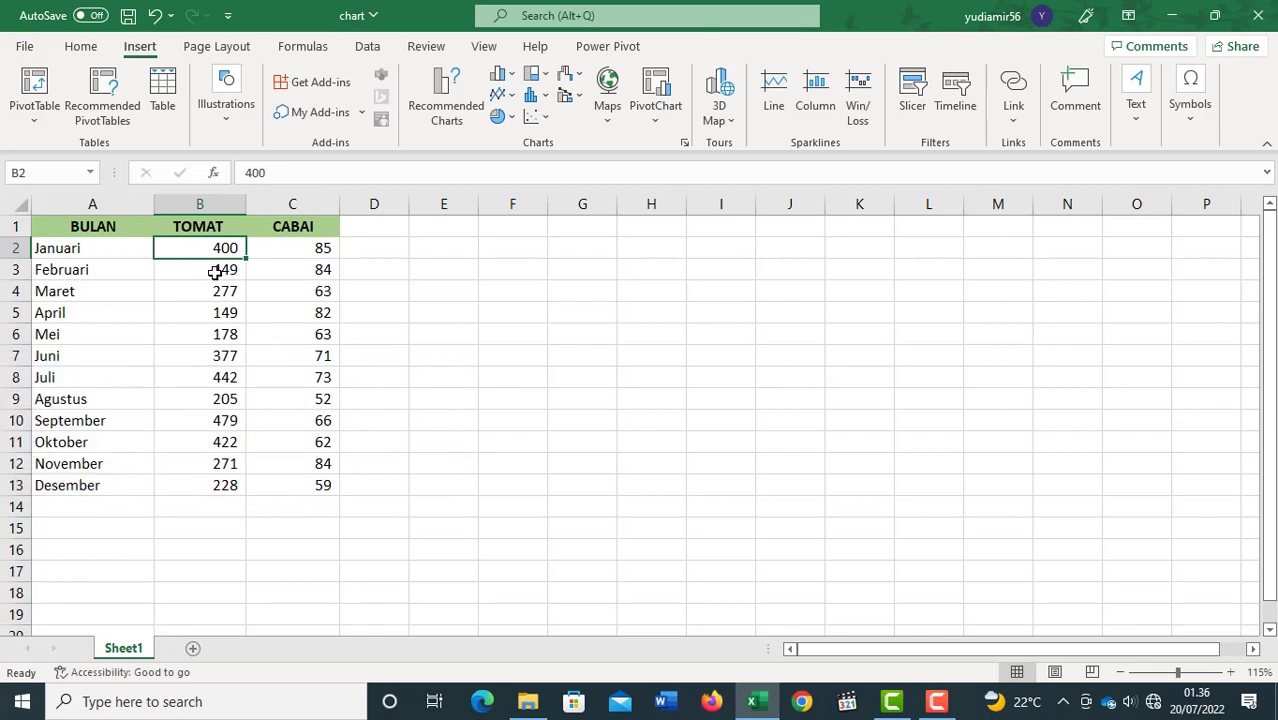
pyautogui.click(212, 272)
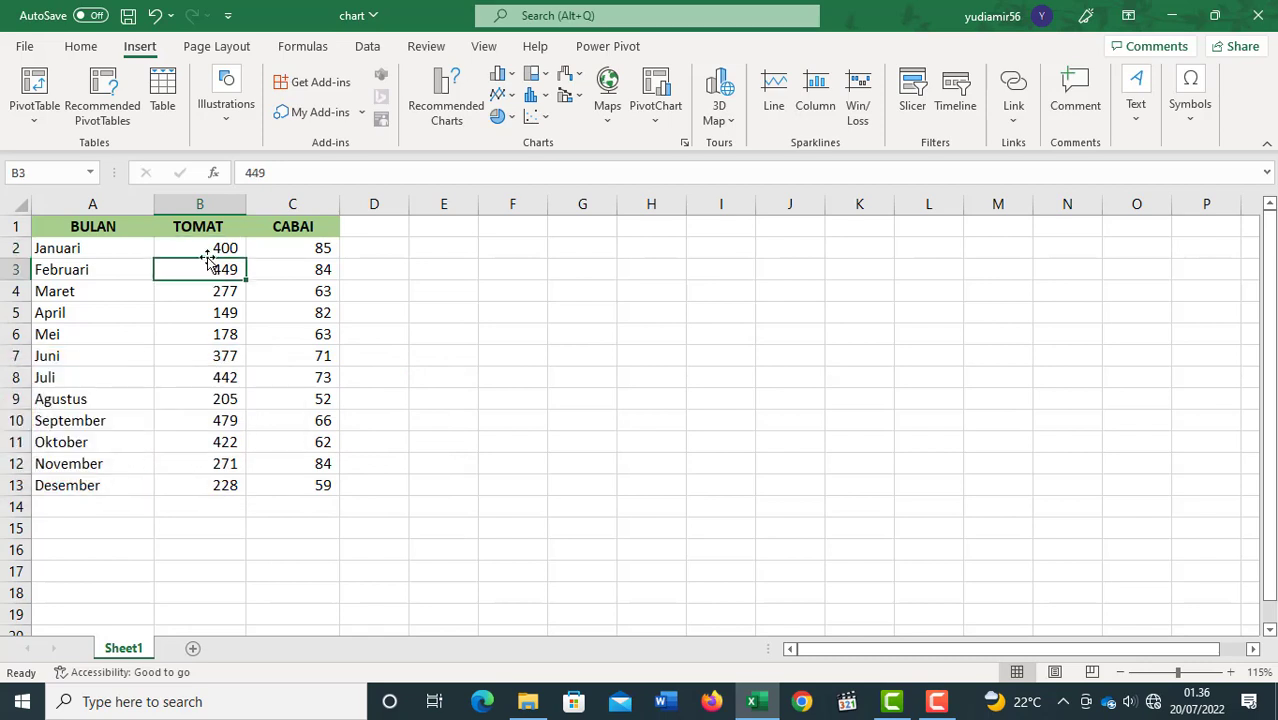
pyautogui.click(203, 250)
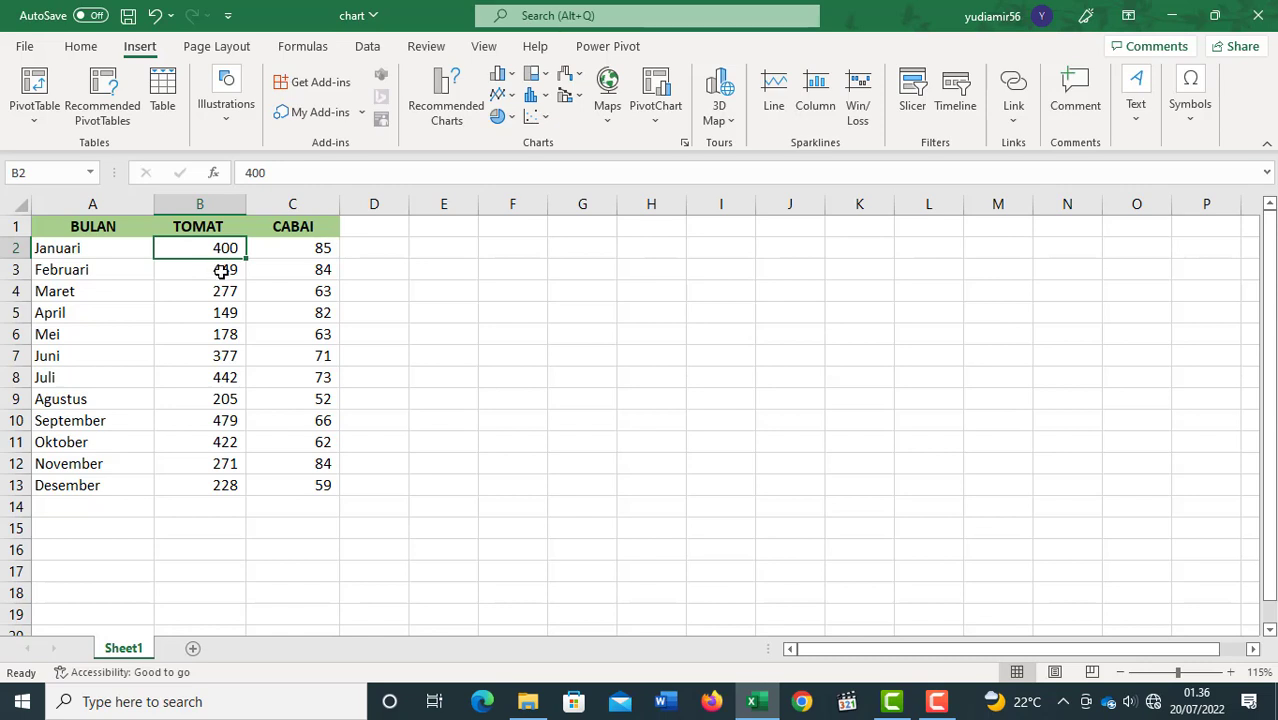
pyautogui.click(221, 271)
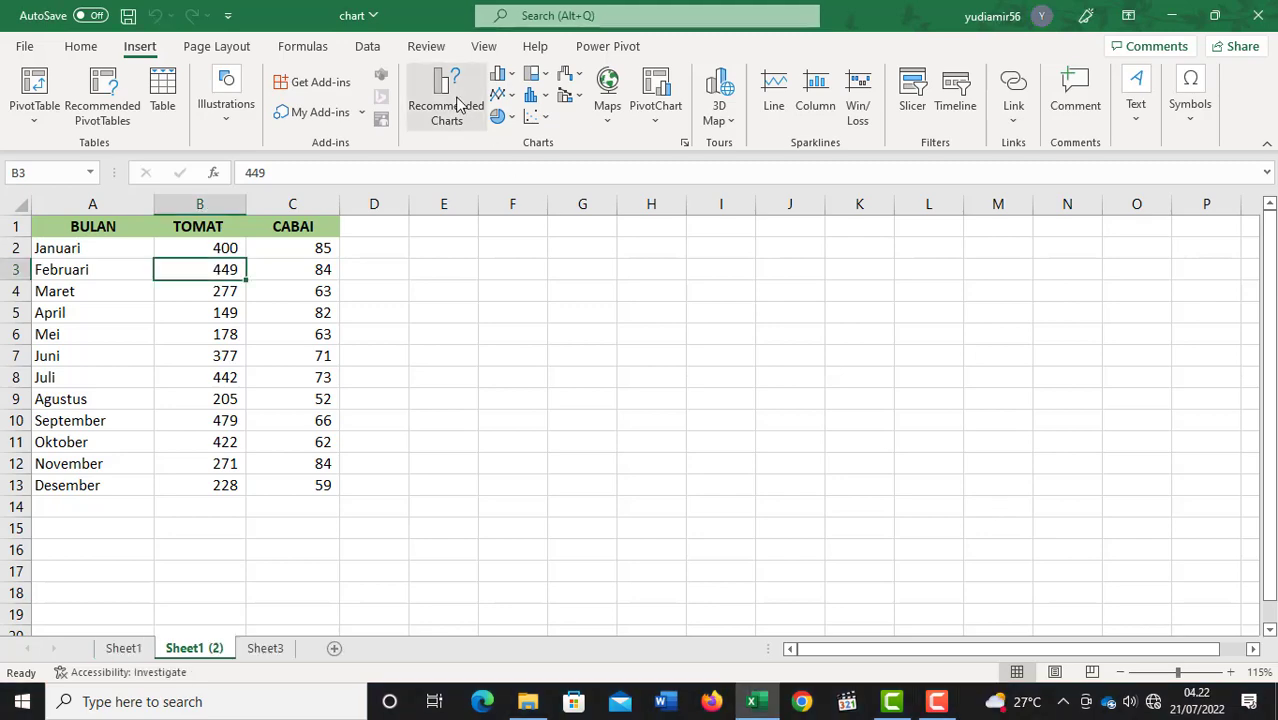
# Look through the recommended charts and the full list of chart types for the table, without inserting a chart.
pyautogui.click(462, 106)
pyautogui.scroll(-1, 500, 200)
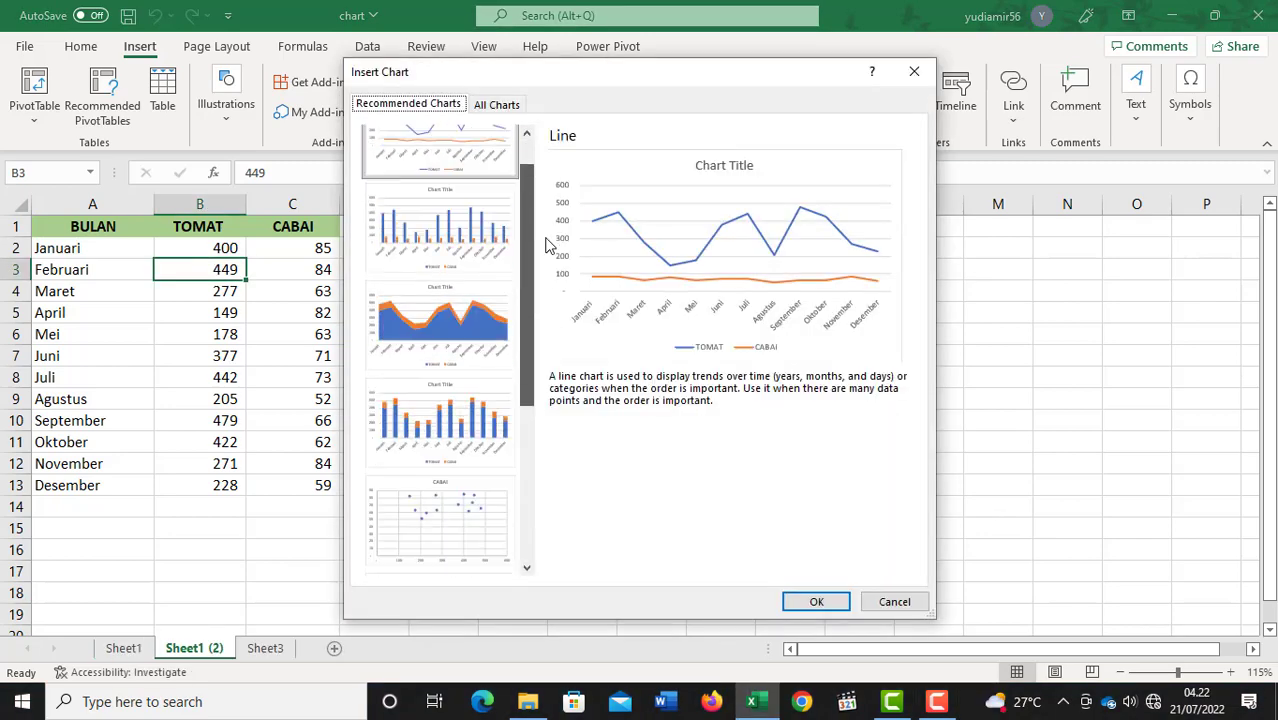
pyautogui.moveTo(547, 245); pyautogui.dragTo(542, 215)
pyautogui.click(497, 105)
pyautogui.click(413, 250)
pyautogui.scroll(2, 414, 252)
pyautogui.scroll(-10, 414, 252)
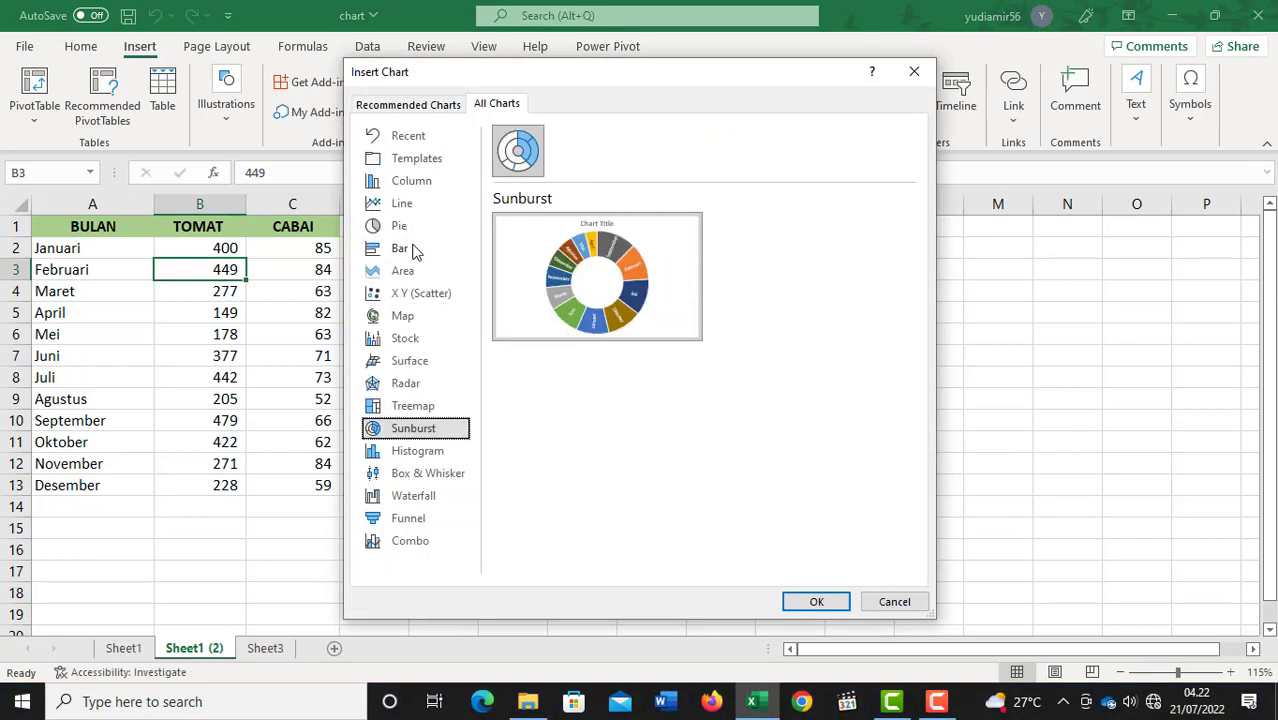
pyautogui.scroll(13, 413, 250)
pyautogui.press('Escape')
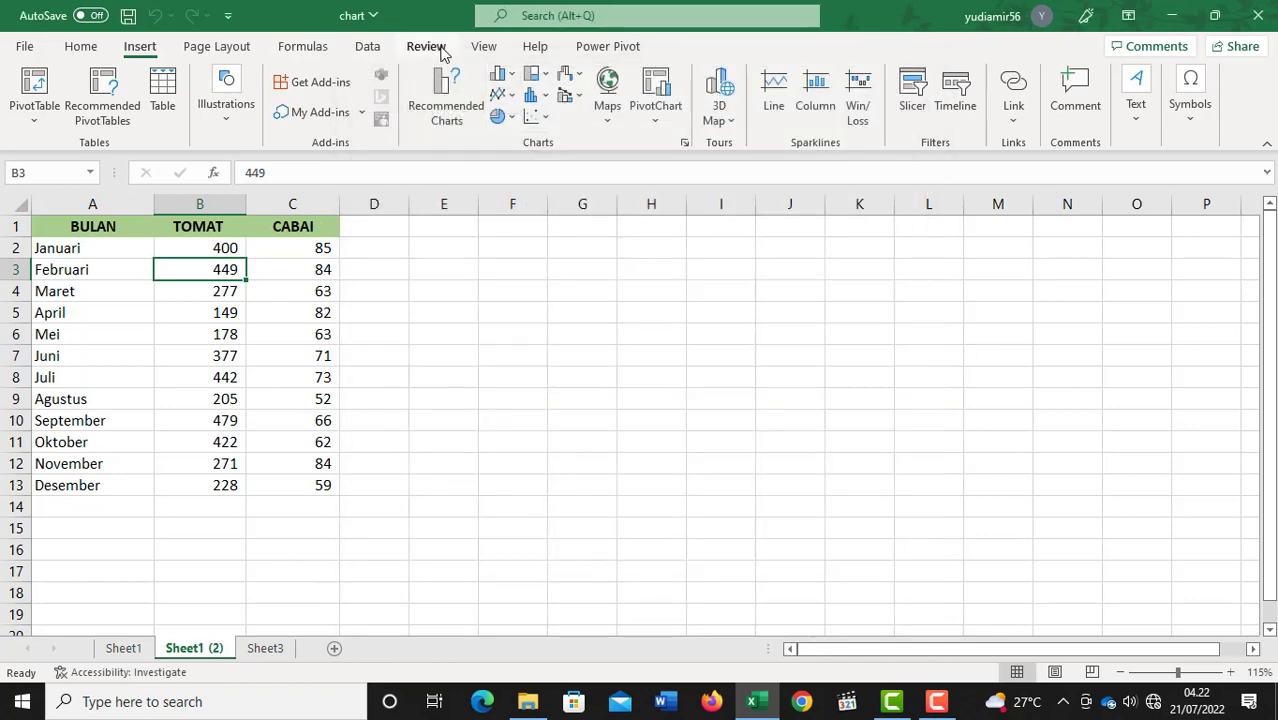
# Preview the column and bar, hierarchy, and line and area chart galleries for the table without inserting a chart.
pyautogui.click(500, 75)
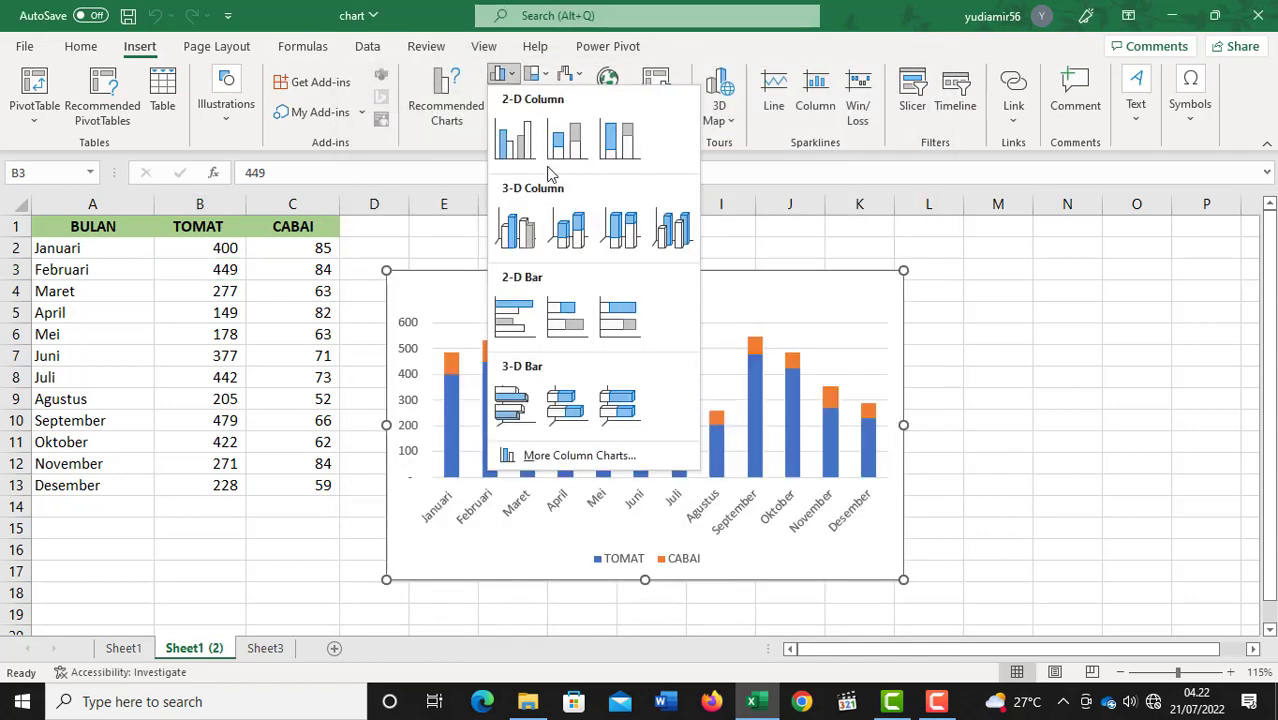
pyautogui.press('Escape')
pyautogui.click(537, 75)
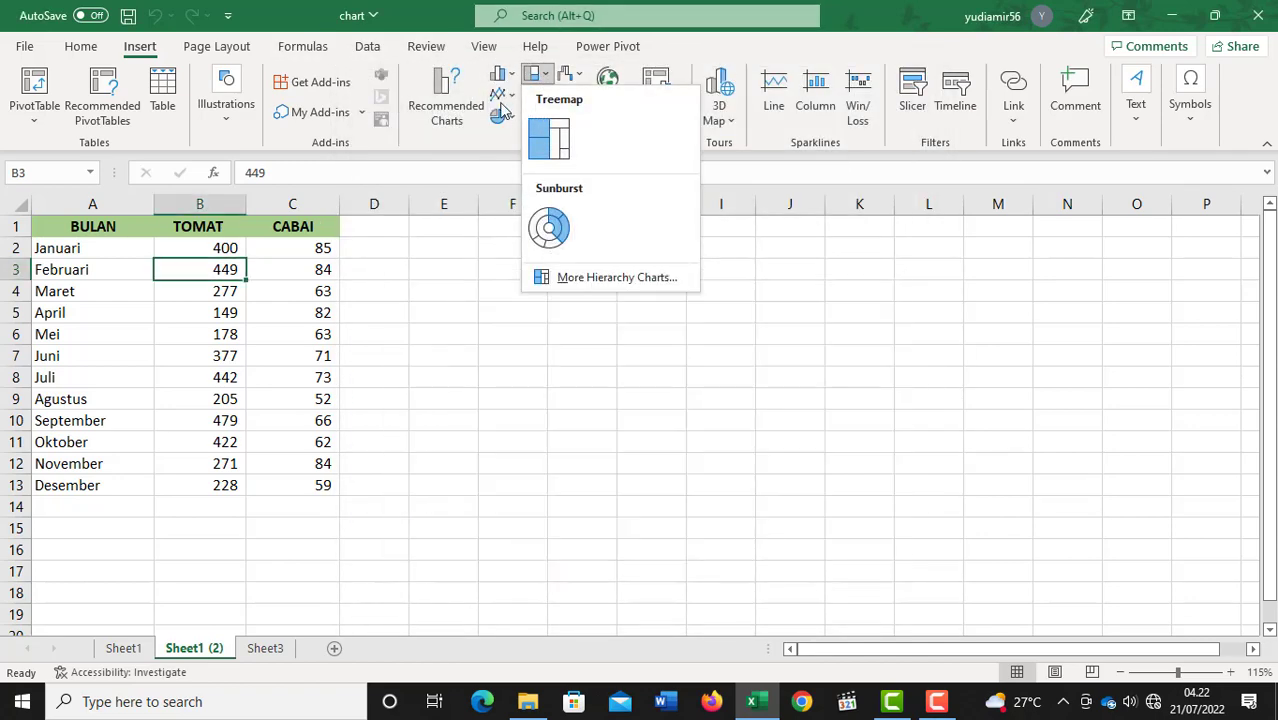
pyautogui.click(499, 95)
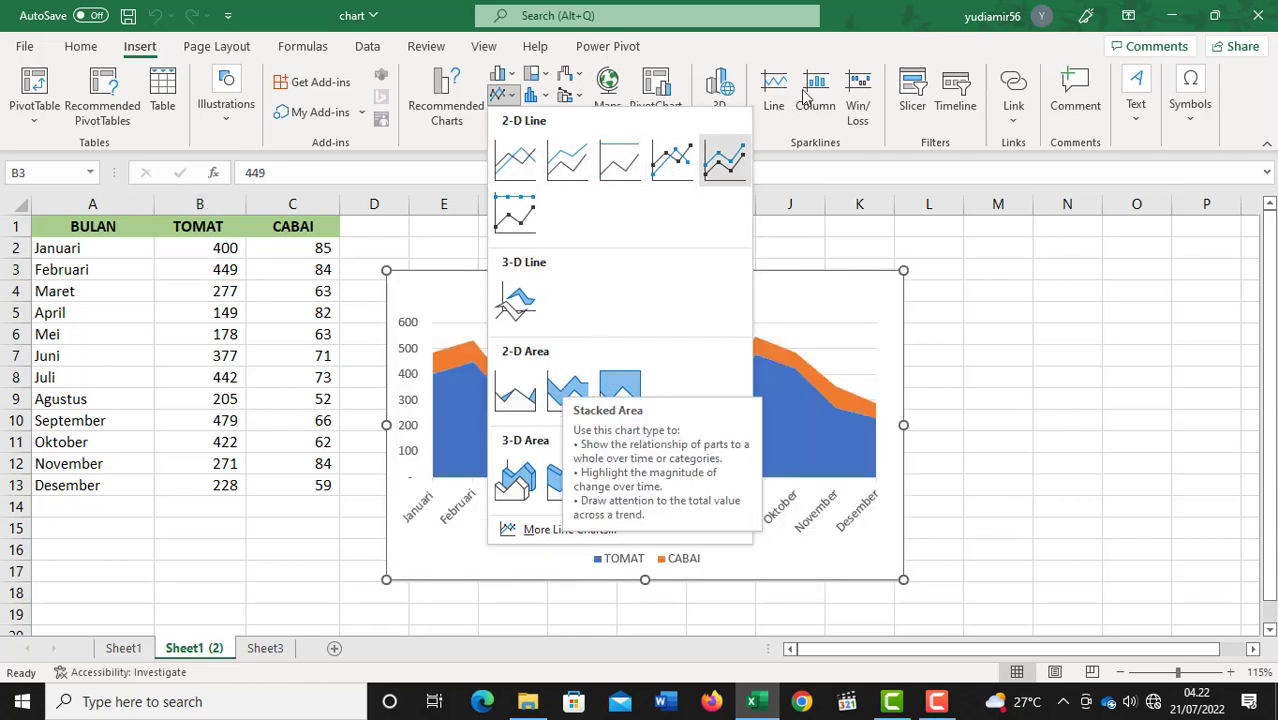
pyautogui.click(720, 96)
pyautogui.click(844, 15)
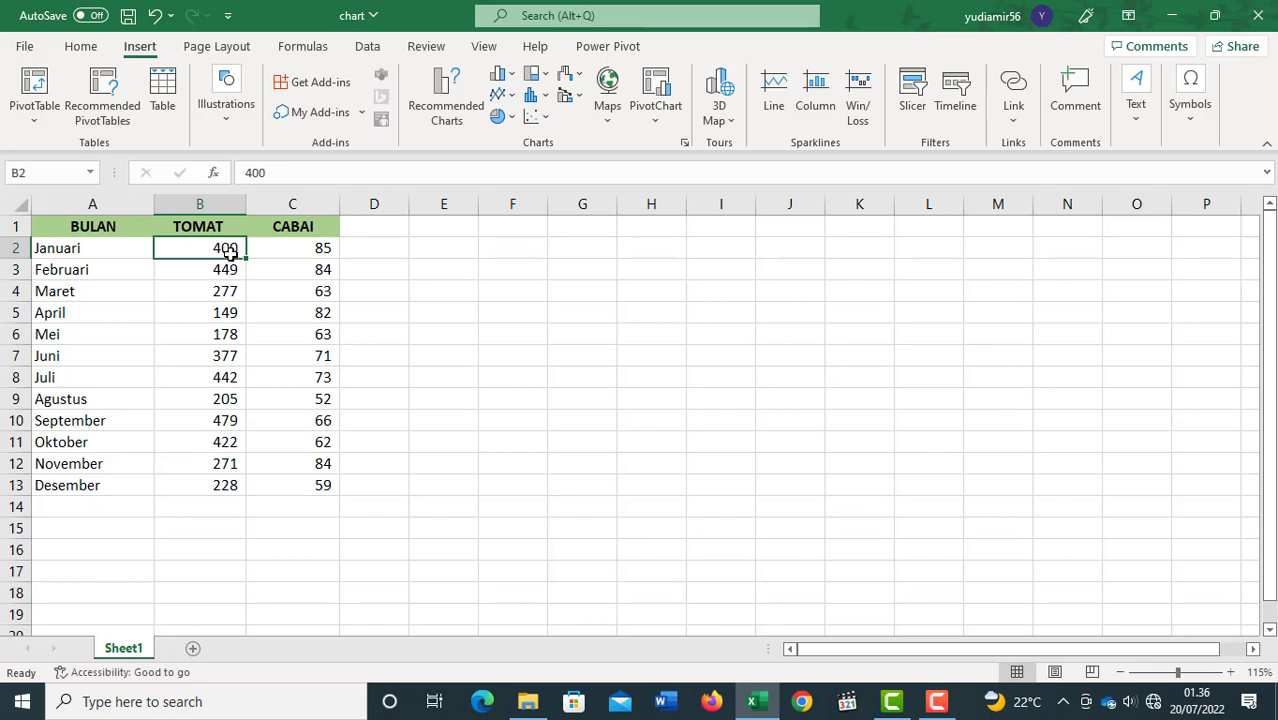
# Select the data range A2:C13, then reduce the selection to cell B5 in the TOMAT column.
pyautogui.click(259, 315)
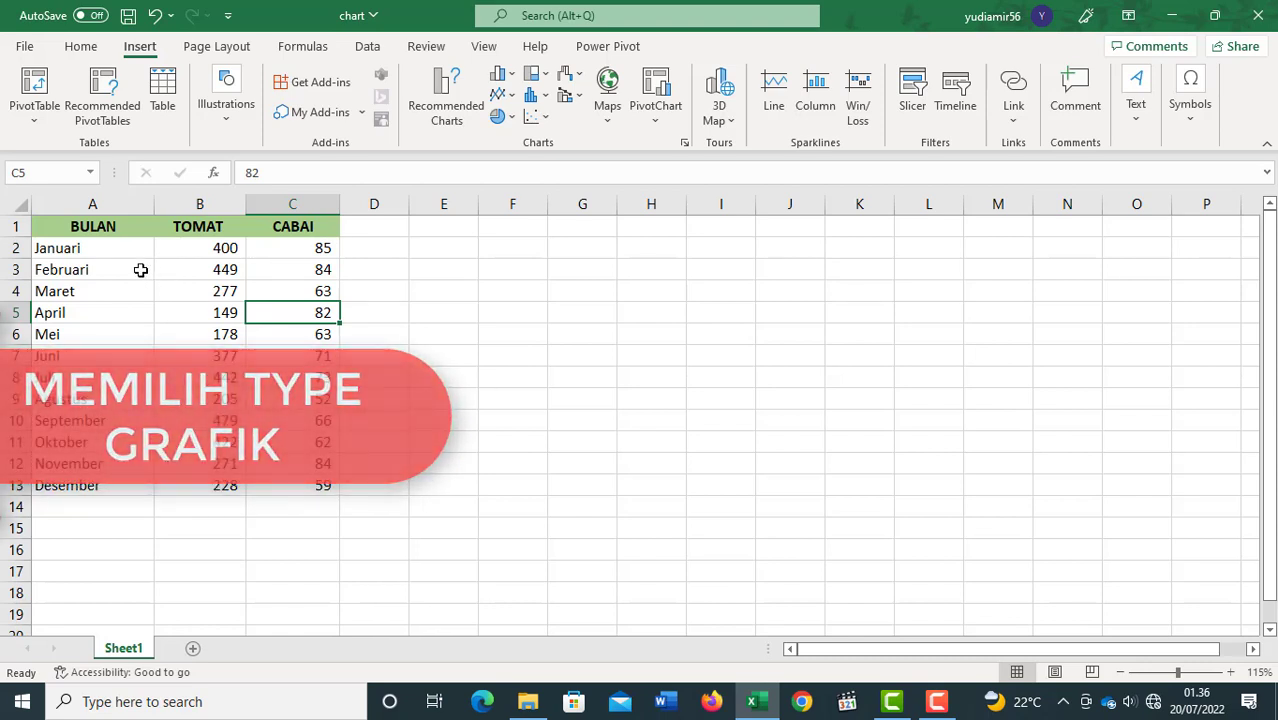
pyautogui.moveTo(65, 253); pyautogui.dragTo(289, 479)
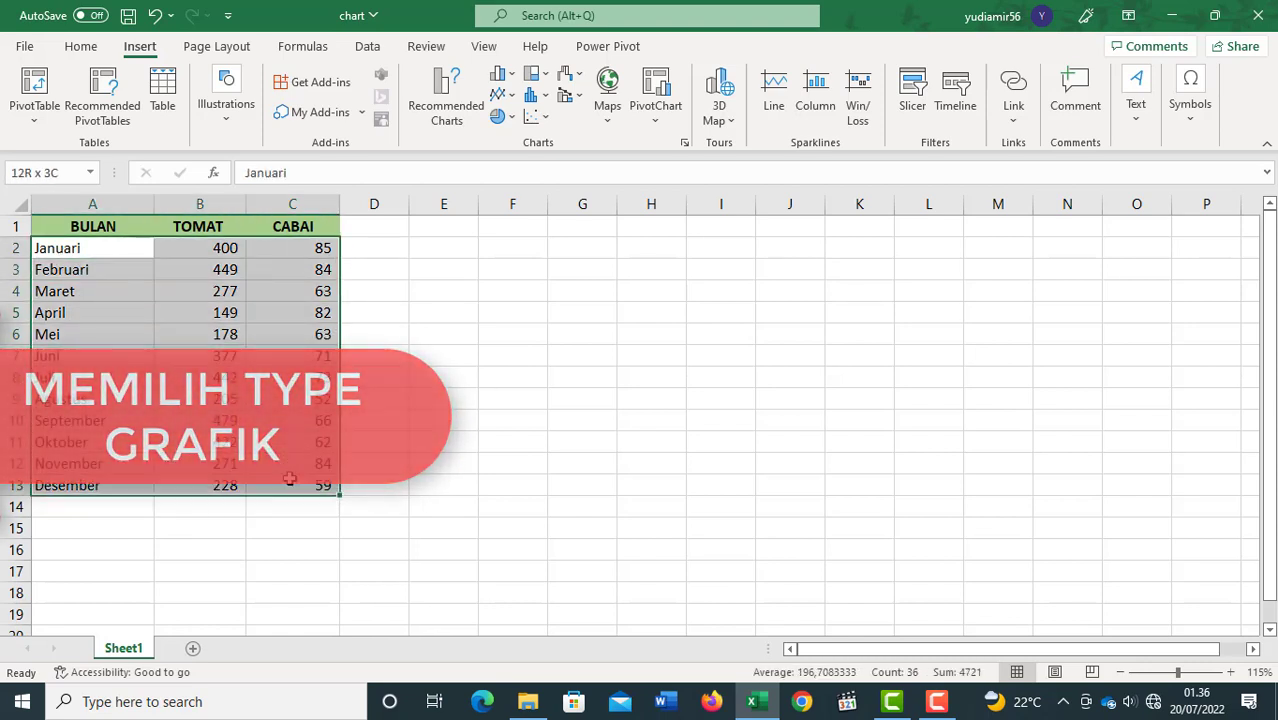
pyautogui.click(242, 312)
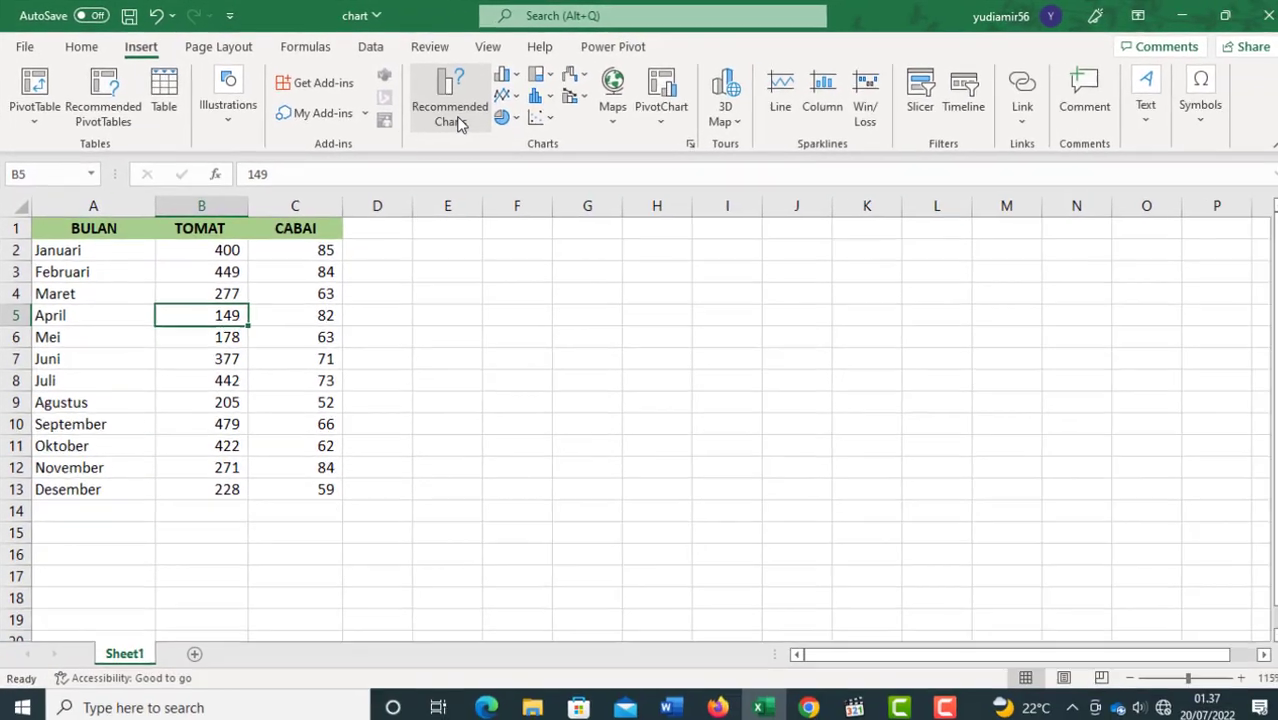
# Preview the recommended charts for the table, including Clustered Column, Stacked Column and Scatter.
pyautogui.click(643, 175)
pyautogui.moveTo(526, 206); pyautogui.dragTo(541, 174)
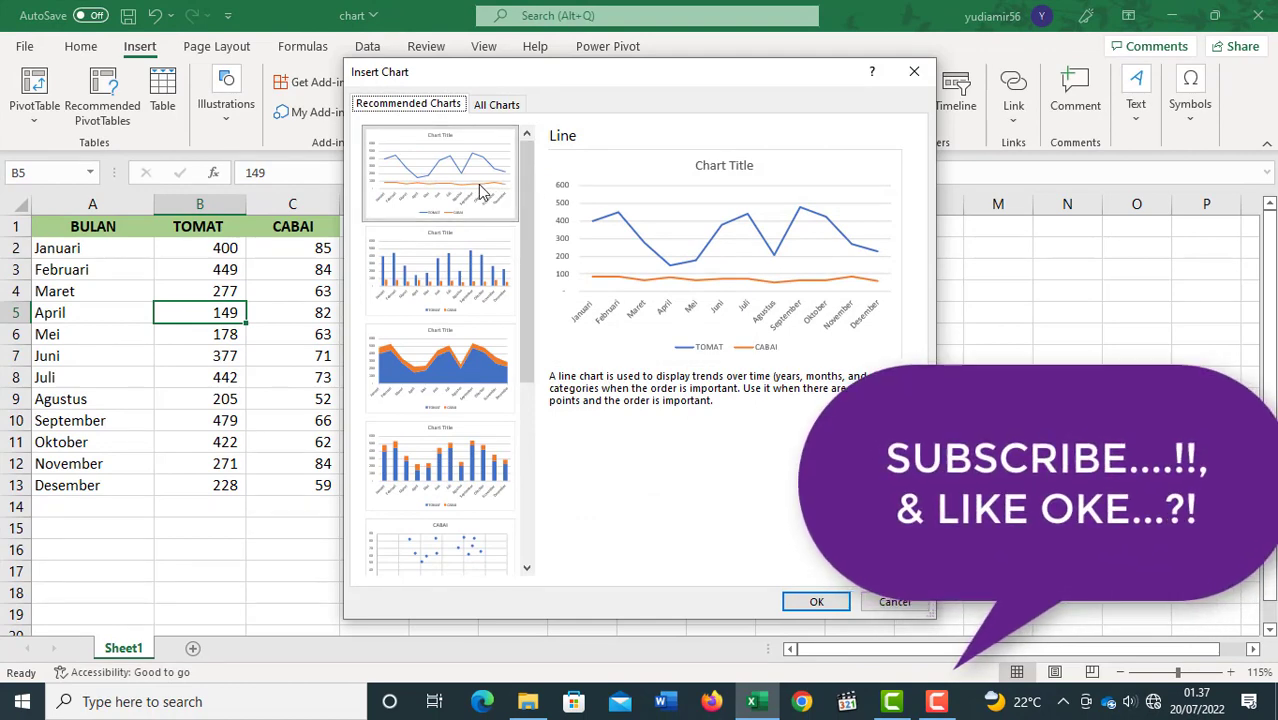
pyautogui.click(443, 308)
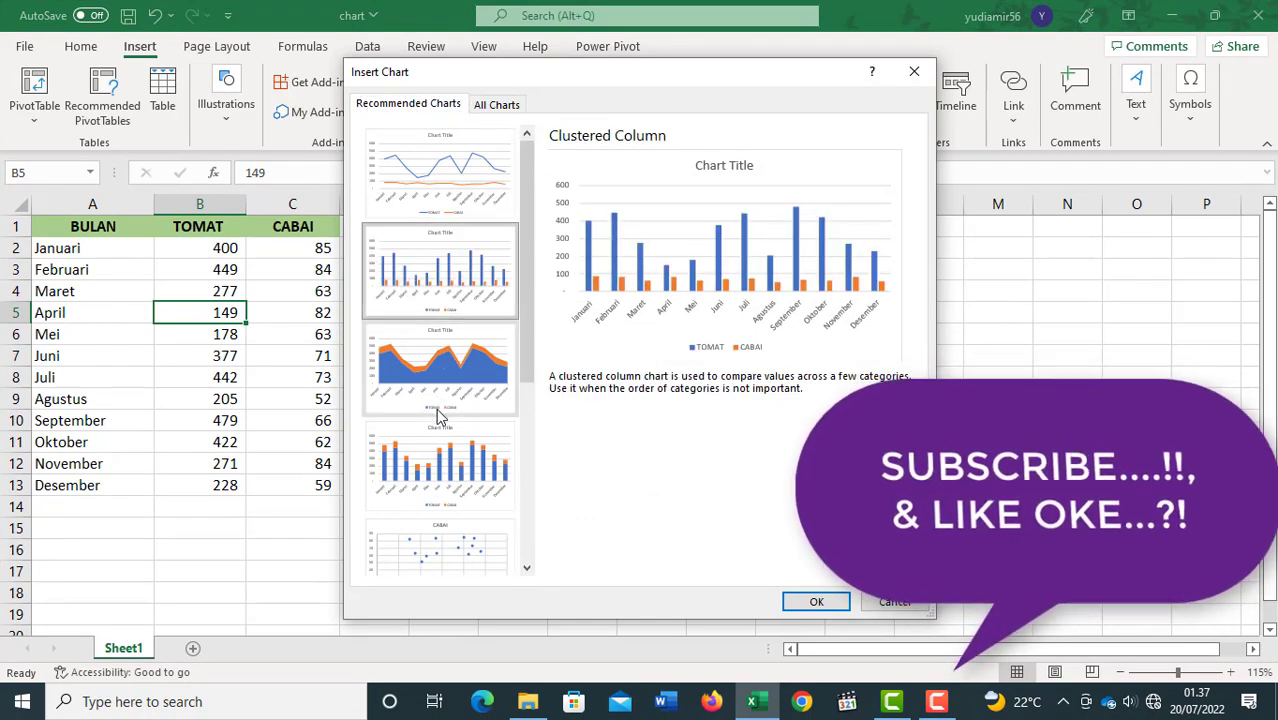
pyautogui.click(438, 400)
pyautogui.click(455, 470)
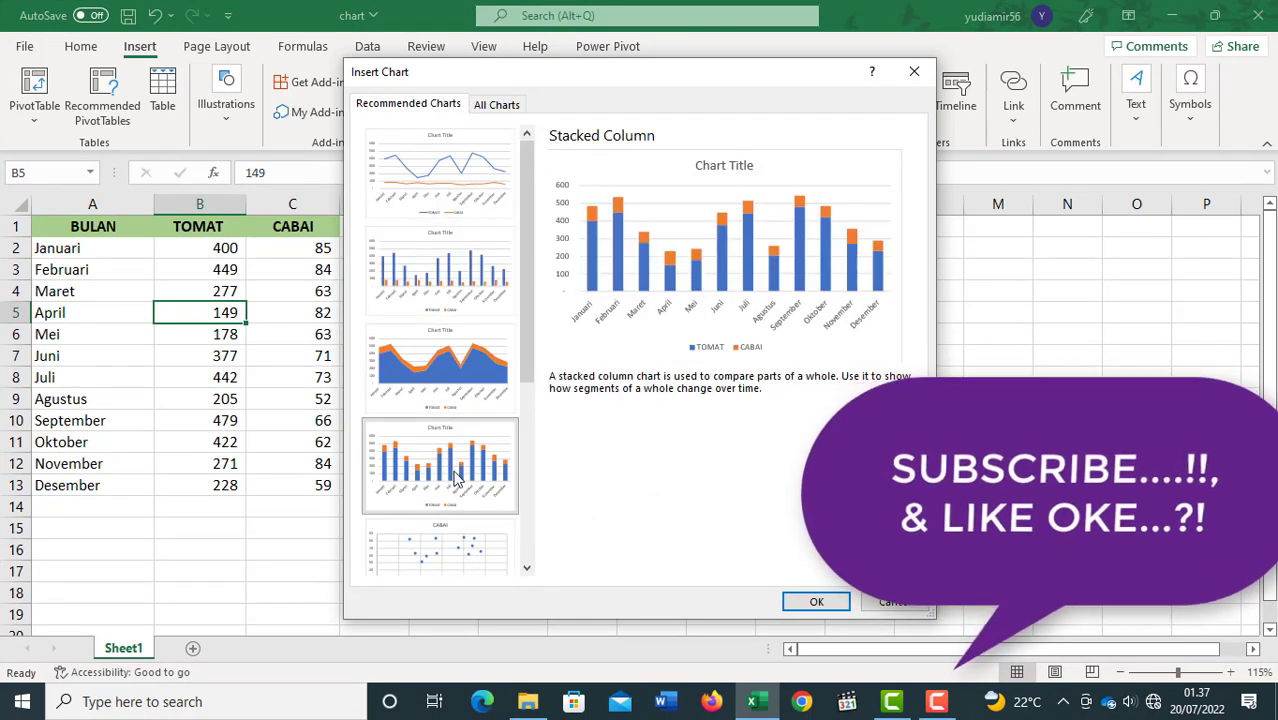
pyautogui.moveTo(531, 316); pyautogui.dragTo(520, 446)
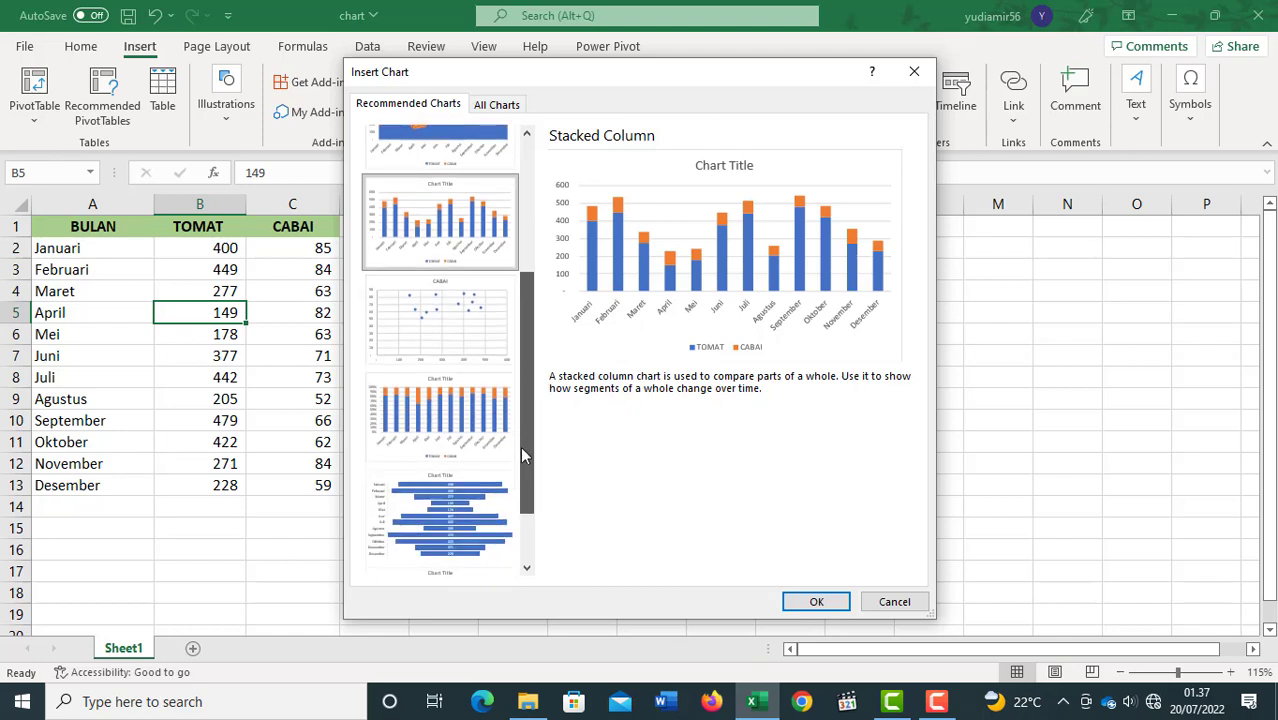
pyautogui.click(503, 327)
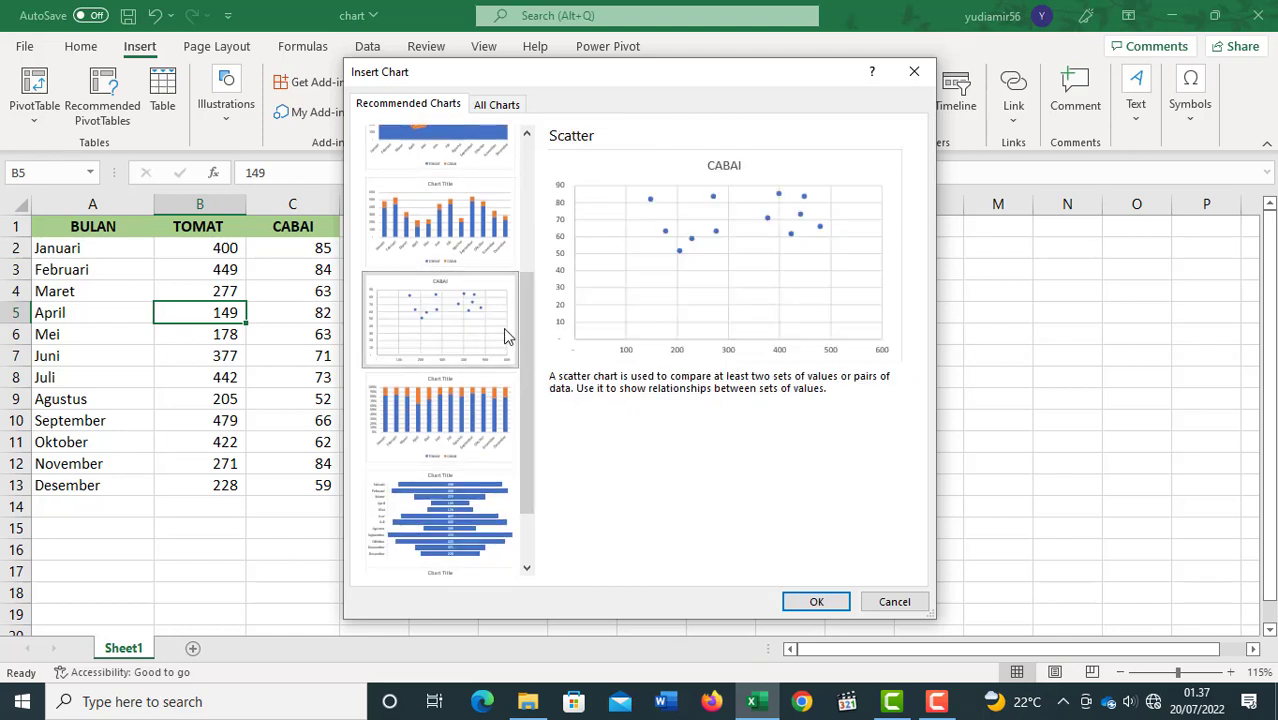
pyautogui.moveTo(528, 322); pyautogui.dragTo(538, 198)
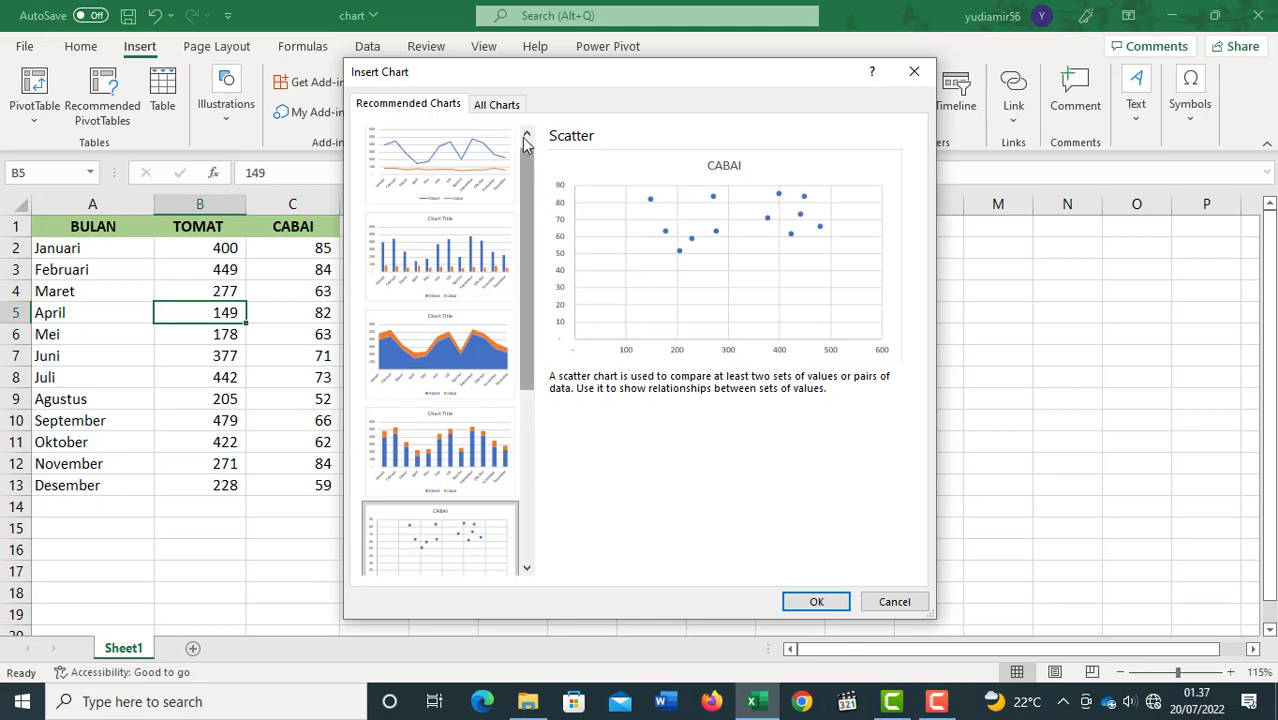
# Browse the full list of chart types, previewing Line, Stock, Histogram, Funnel, Radar, Map, Column, Pie and Area.
pyautogui.click(498, 106)
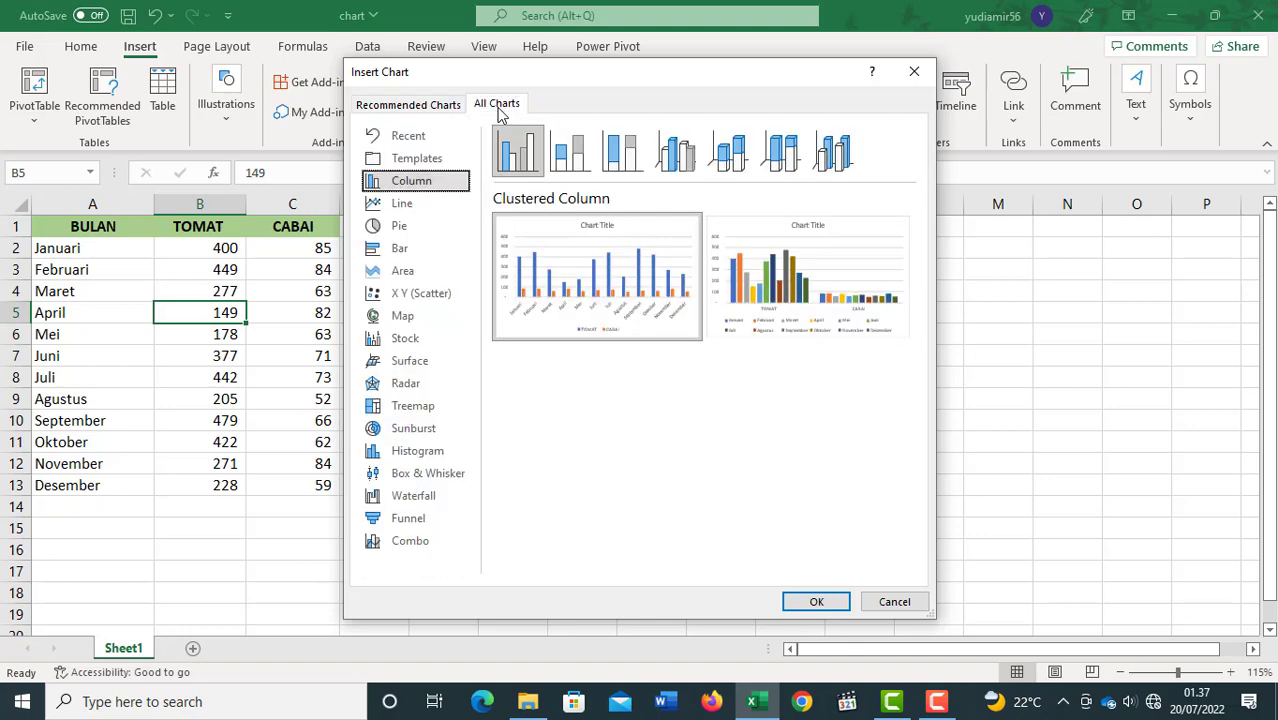
pyautogui.click(404, 203)
pyautogui.click(405, 338)
pyautogui.click(415, 451)
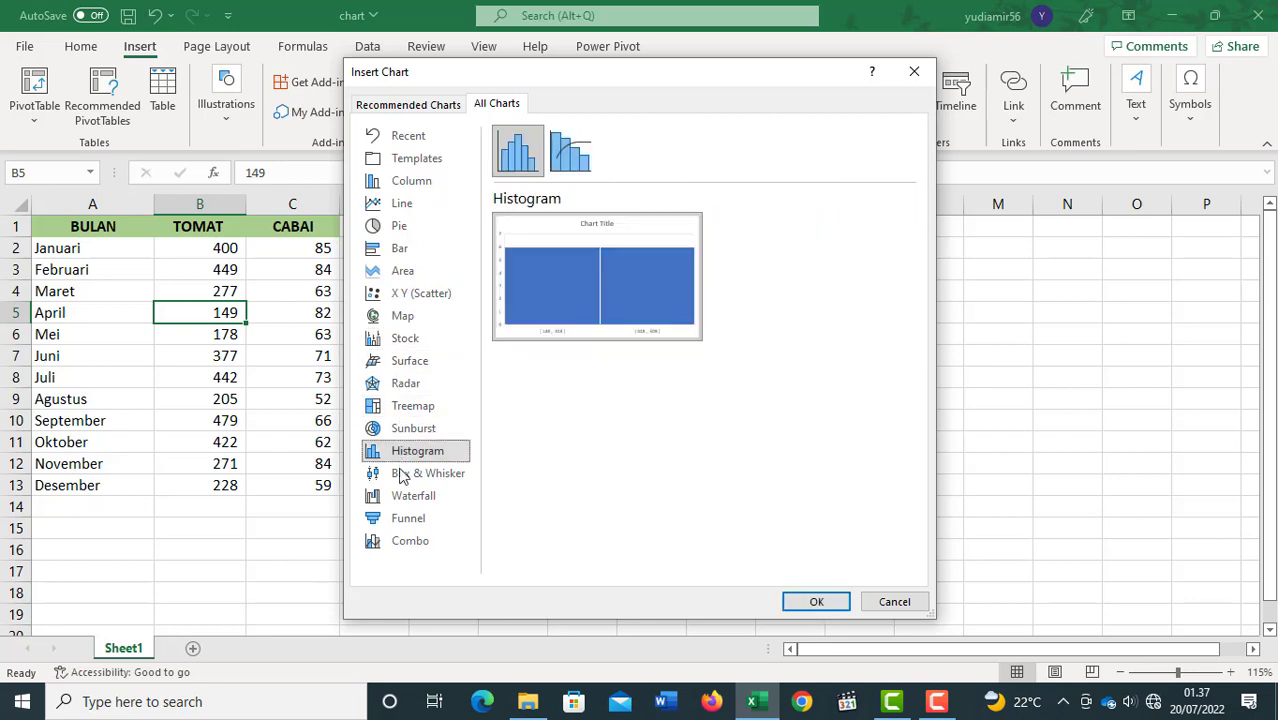
pyautogui.click(405, 519)
pyautogui.click(415, 451)
pyautogui.click(405, 382)
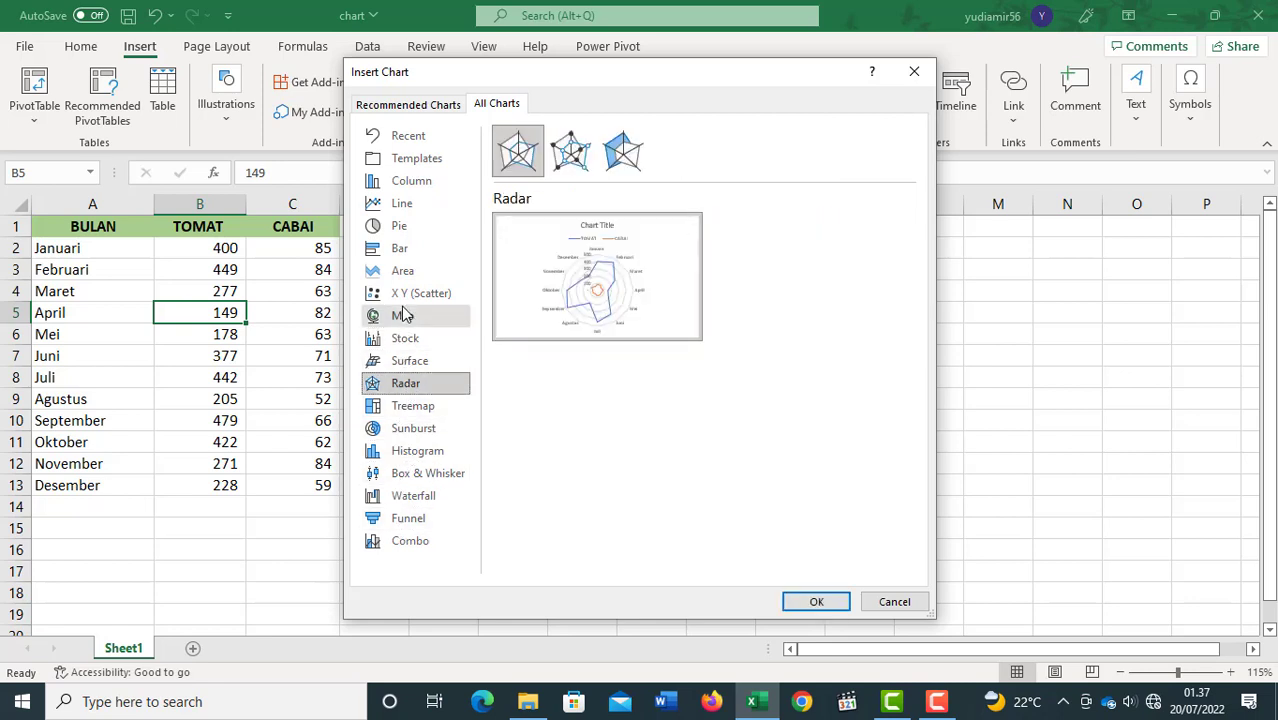
pyautogui.click(403, 316)
pyautogui.click(403, 204)
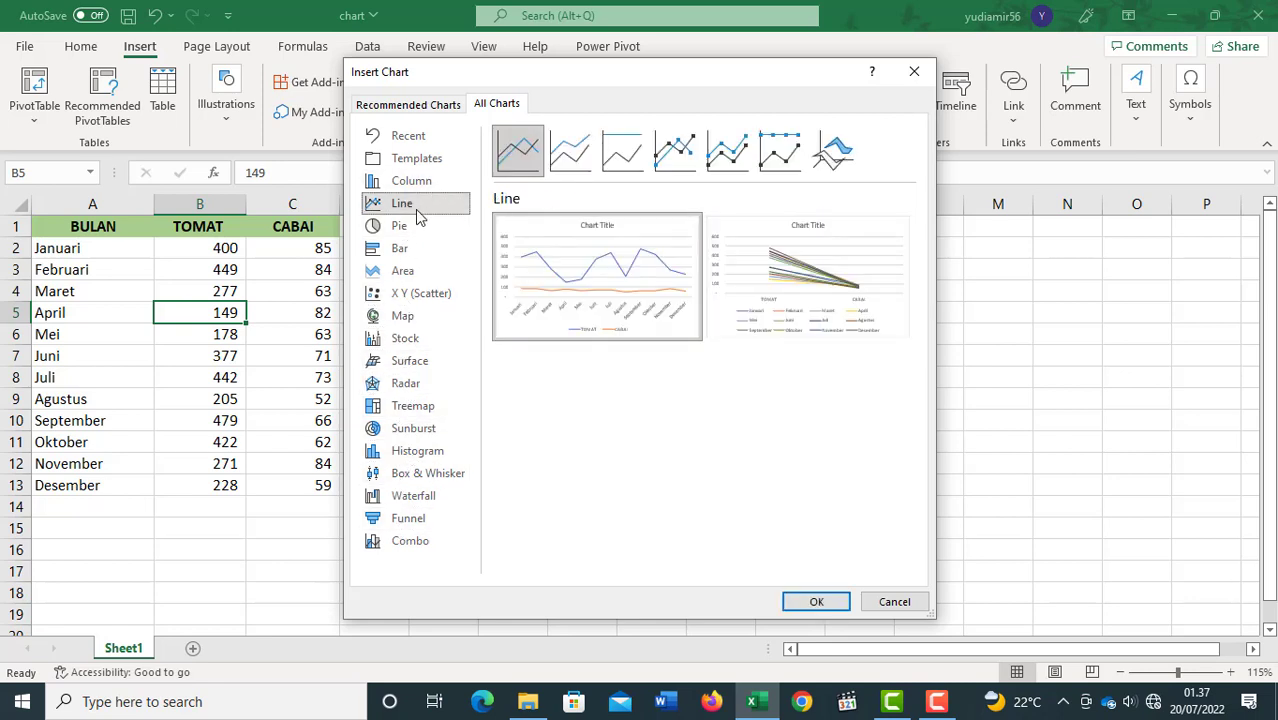
pyautogui.click(418, 182)
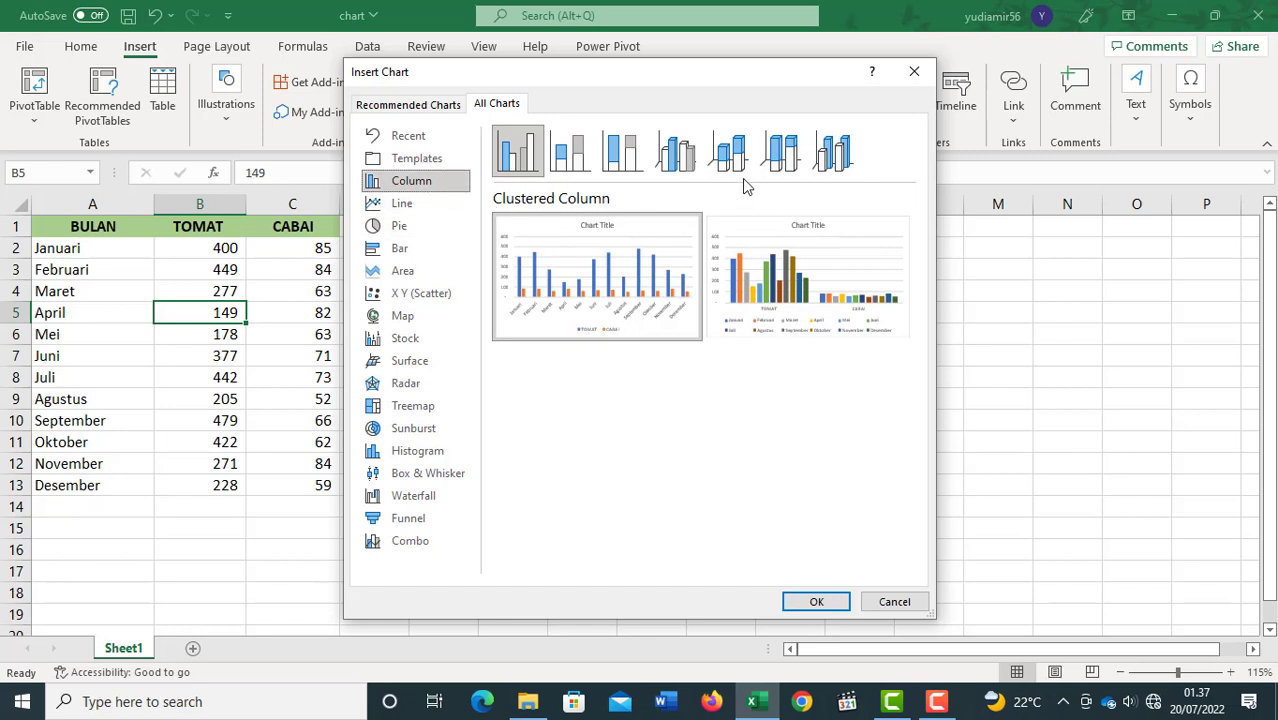
pyautogui.click(403, 204)
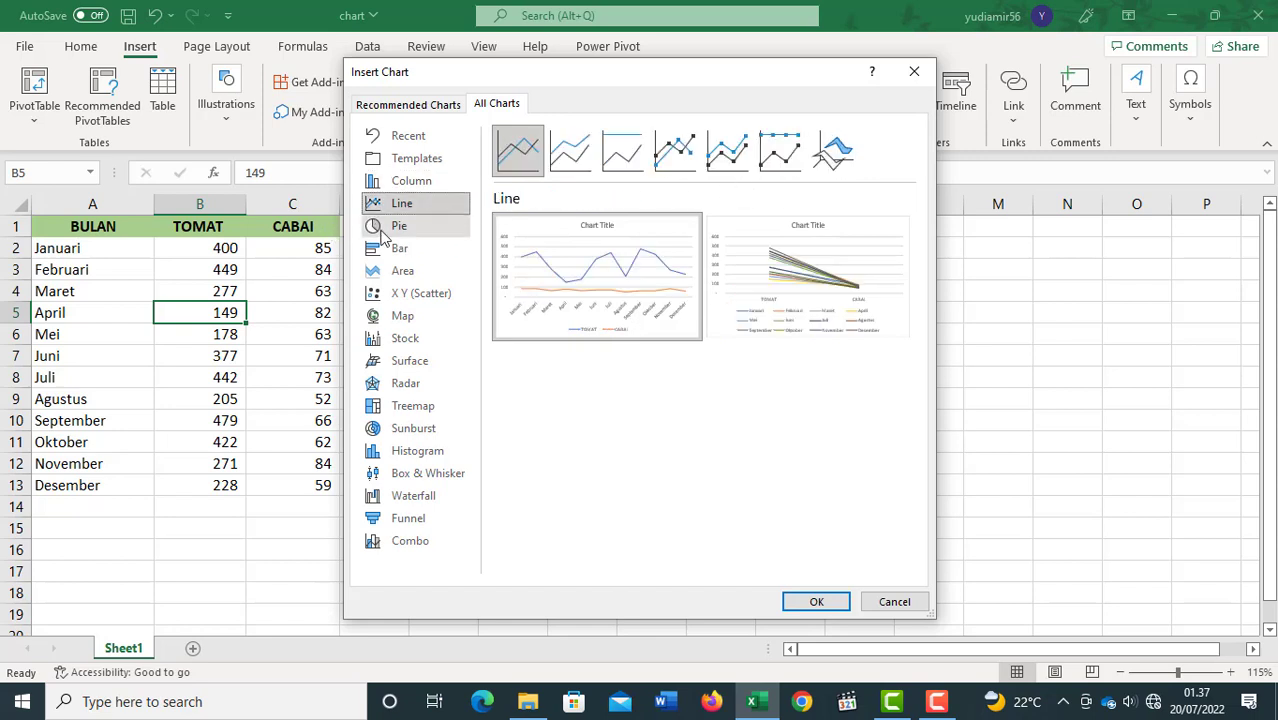
pyautogui.click(400, 227)
pyautogui.click(405, 272)
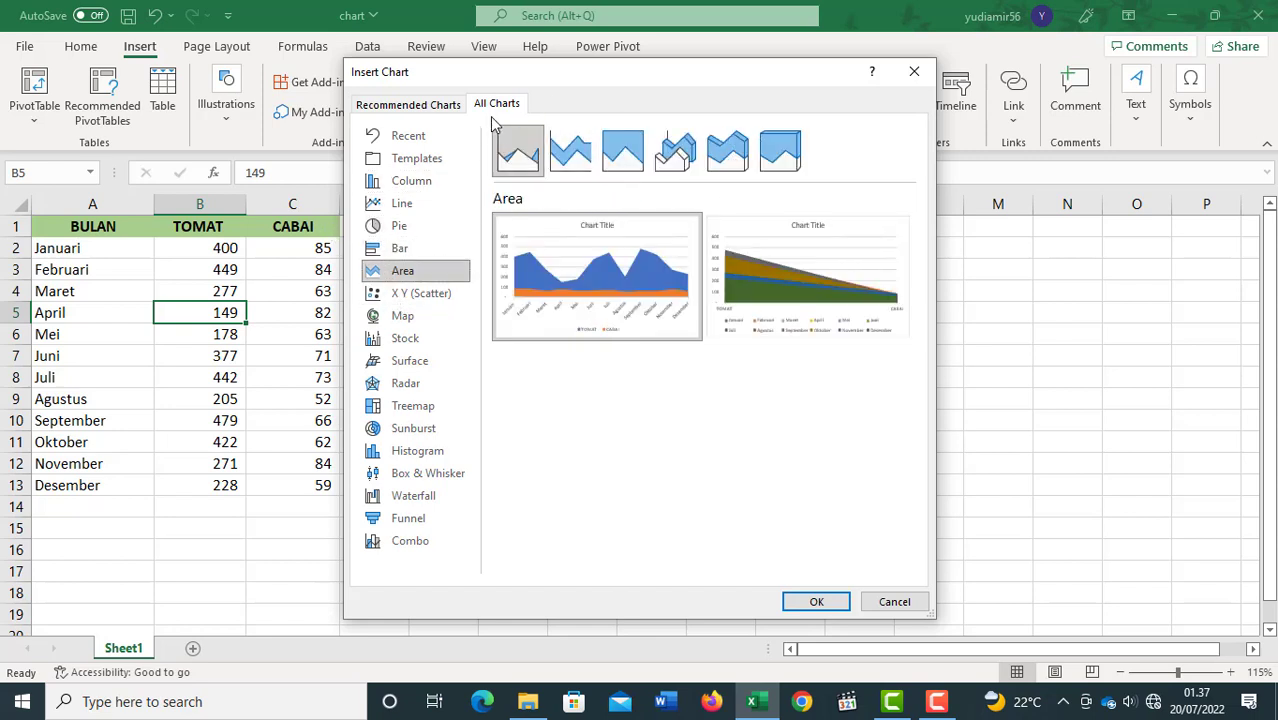
# Preview the column chart variants Stacked Column, 3-D Clustered Column and 3-D Stacked Column.
pyautogui.click(432, 191)
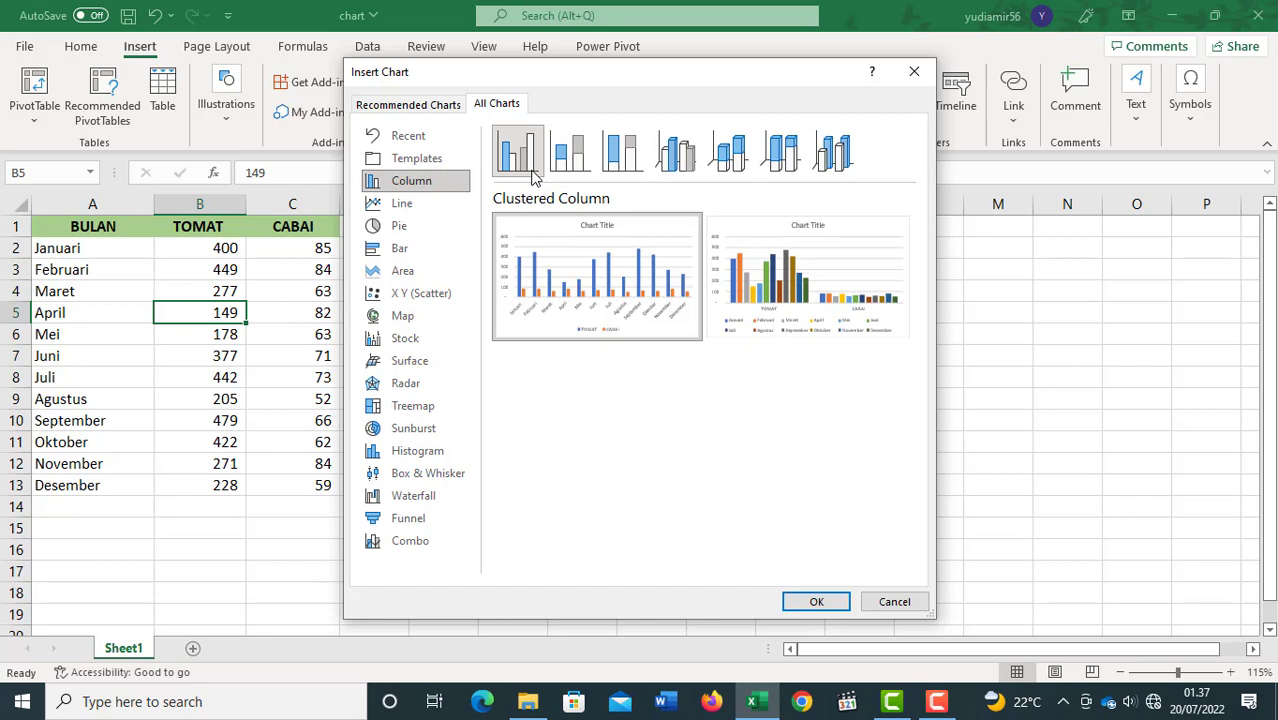
pyautogui.click(577, 176)
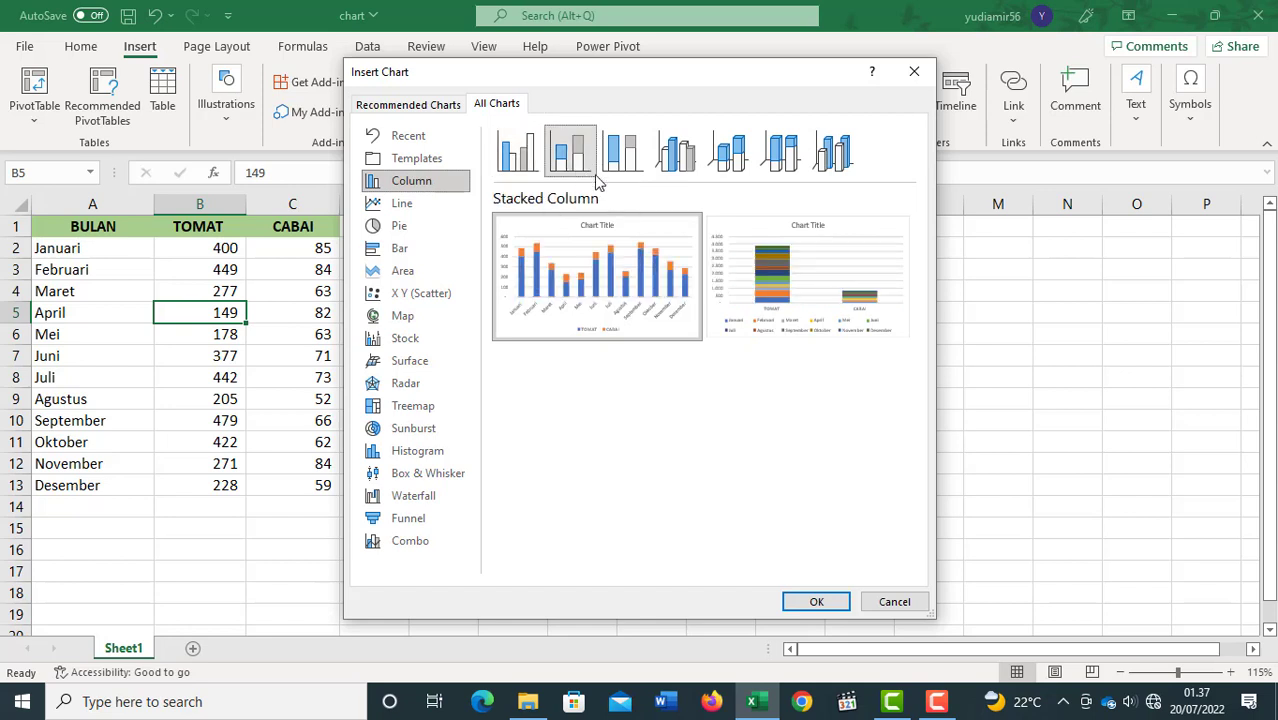
pyautogui.click(680, 177)
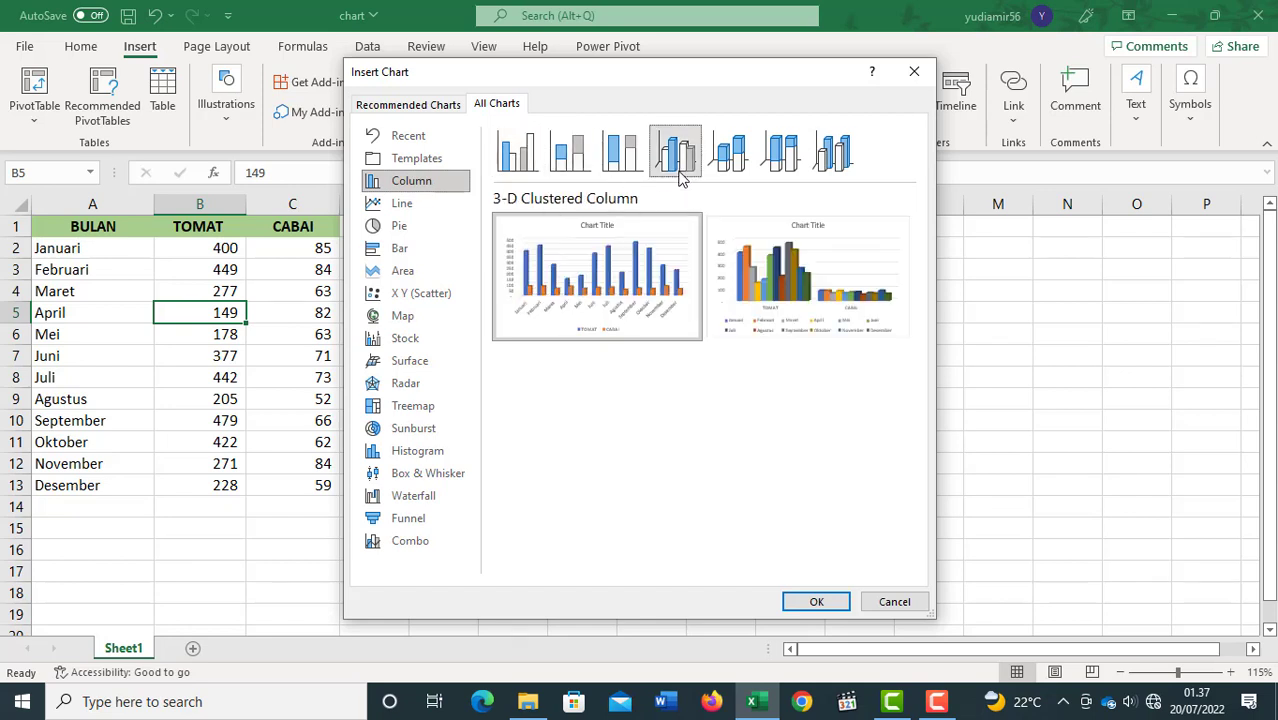
pyautogui.click(733, 168)
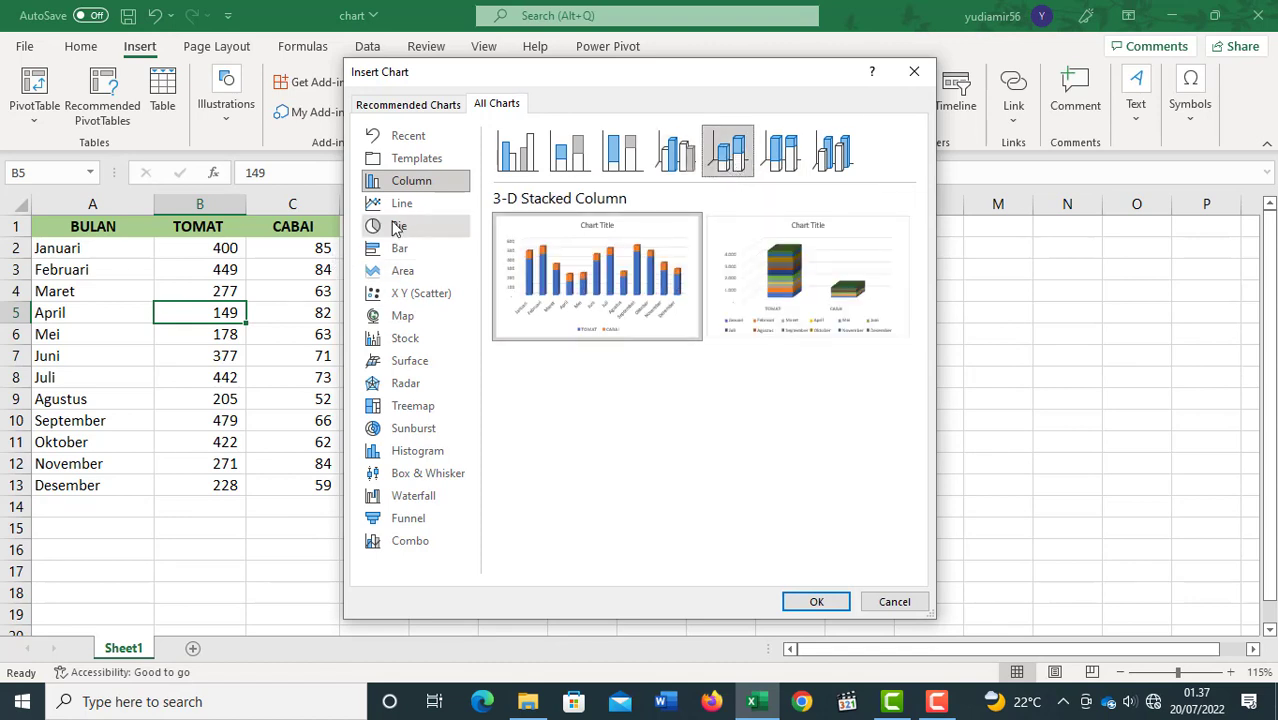
# Preview the Line, Pie, Bar, Area and X Y (Scatter) chart types, and close the chart dialog without inserting one.
pyautogui.click(415, 205)
pyautogui.click(418, 233)
pyautogui.click(419, 250)
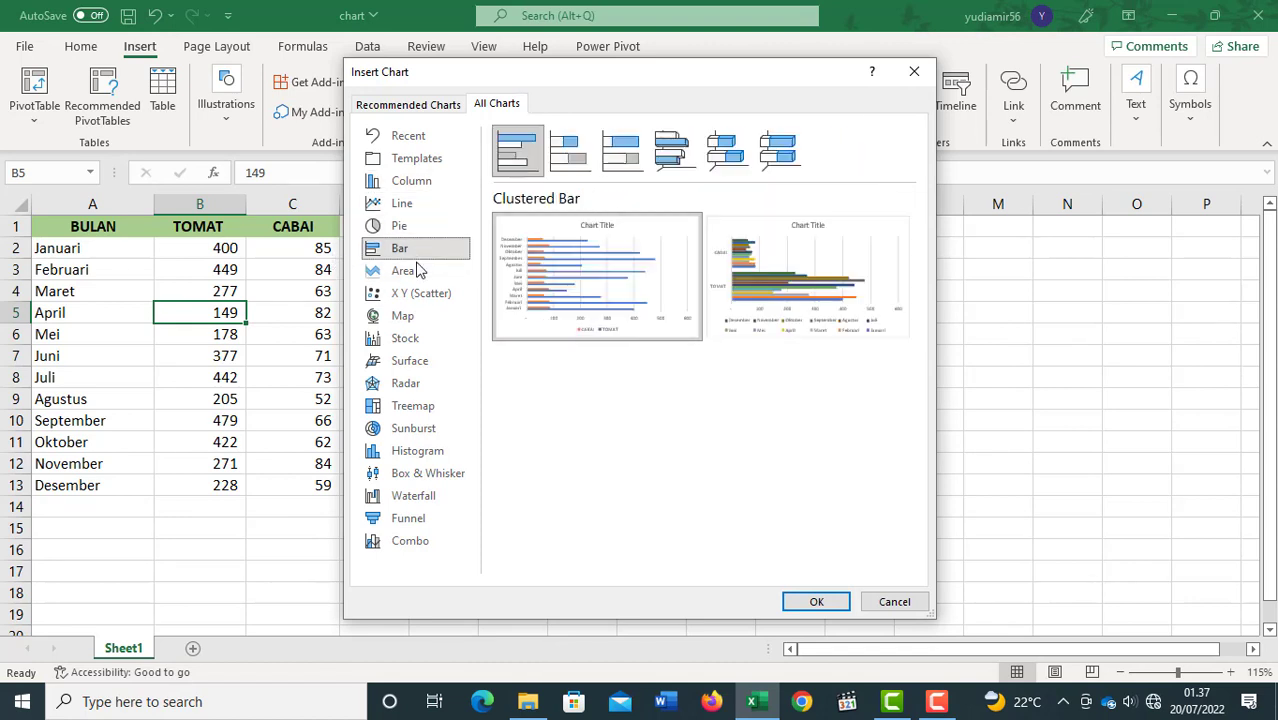
pyautogui.click(419, 270)
pyautogui.click(421, 296)
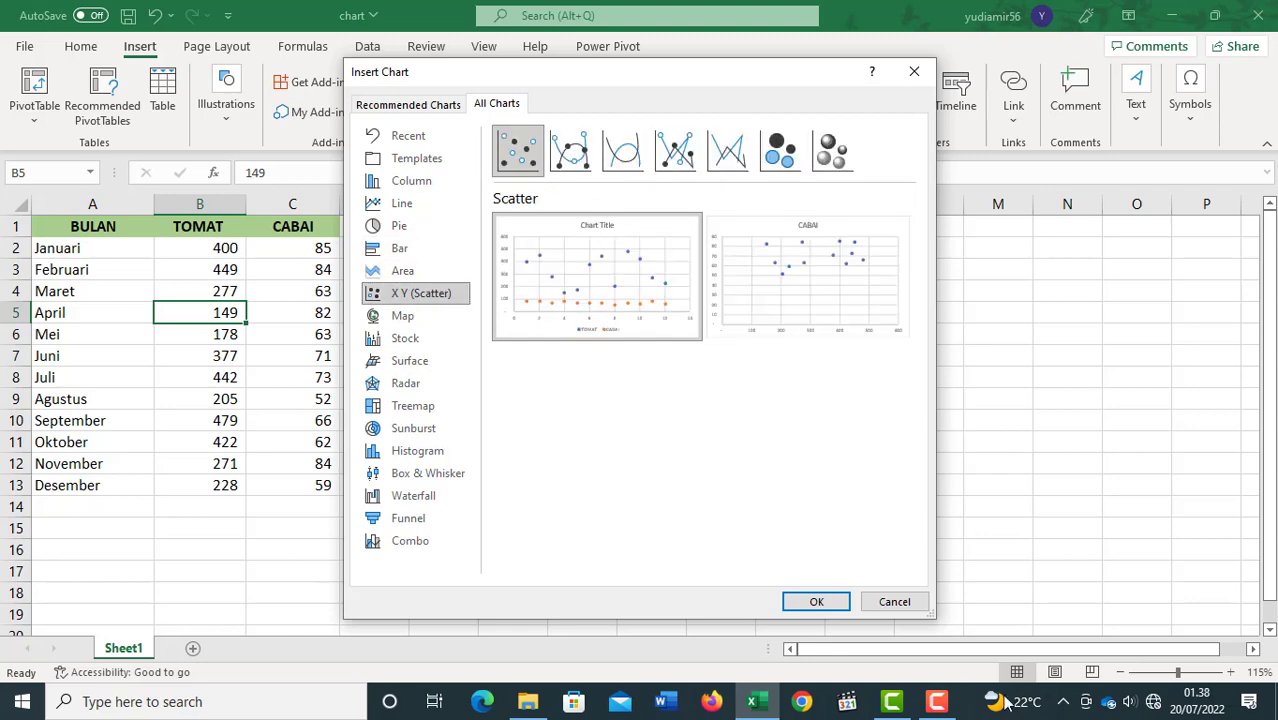
pyautogui.click(893, 600)
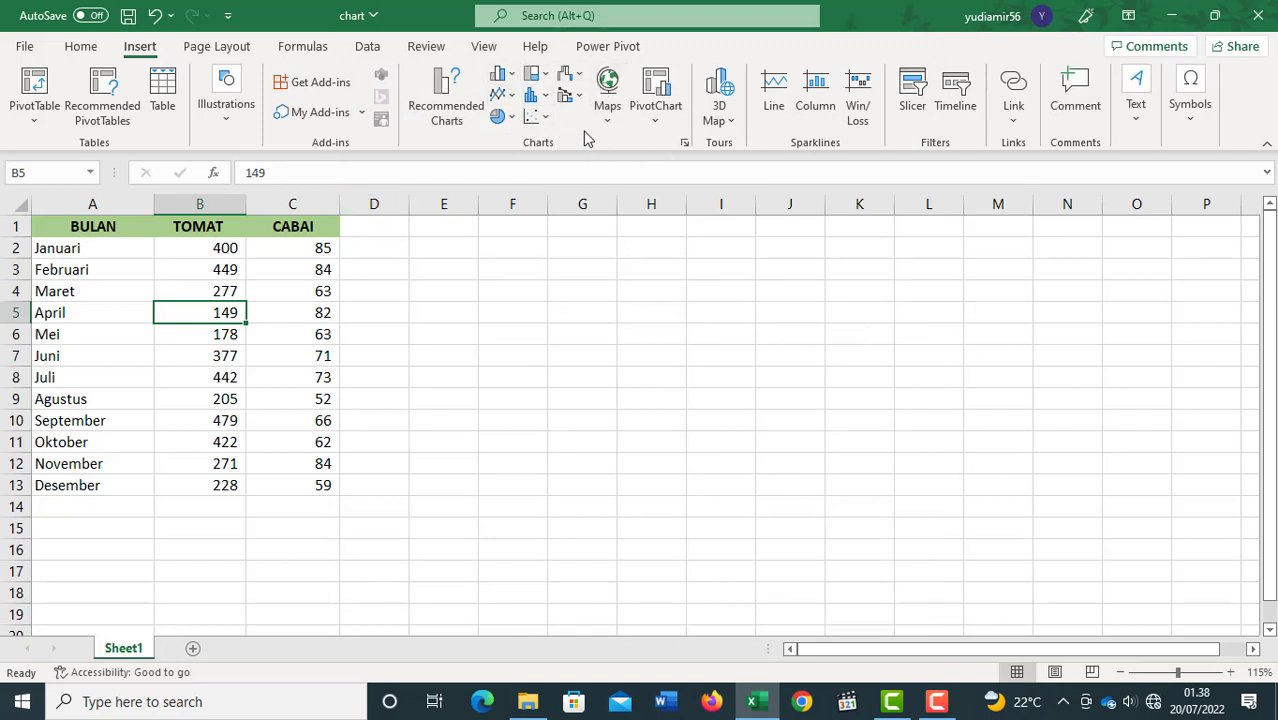
# Preview the column and bar chart gallery, including 3-D 100% Stacked Bar, without inserting a chart.
pyautogui.click(511, 80)
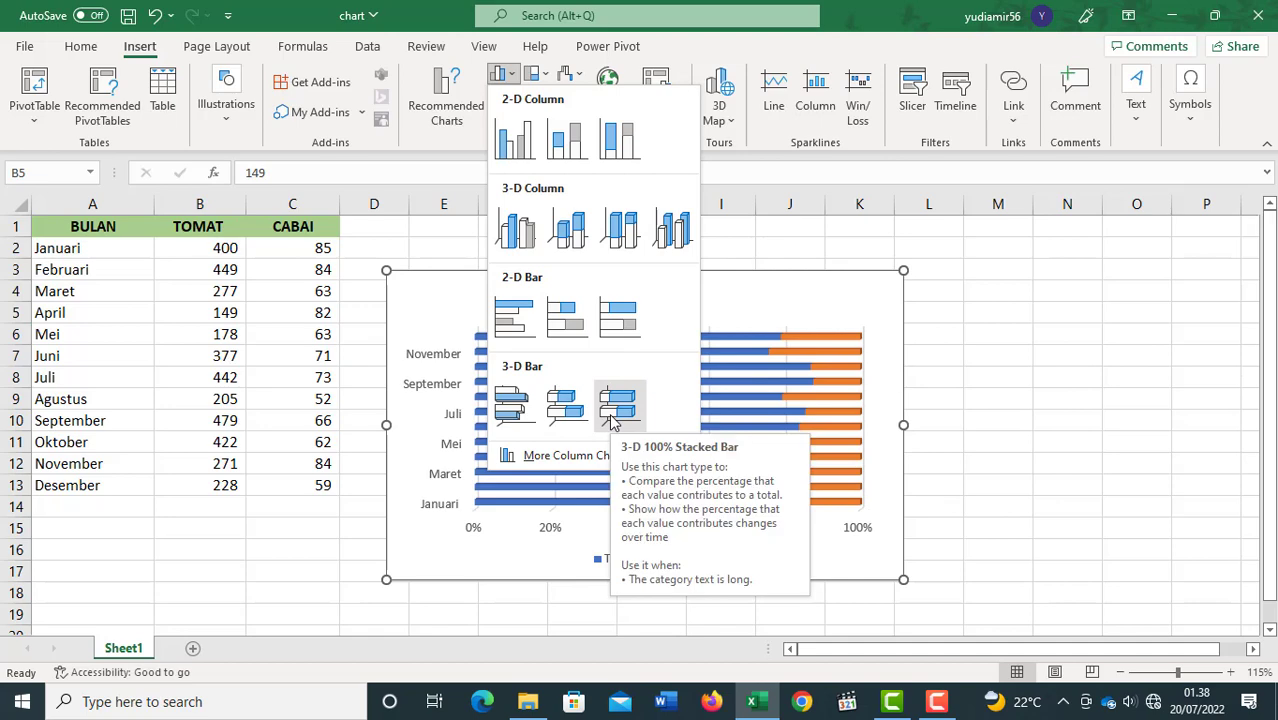
pyautogui.click(688, 37)
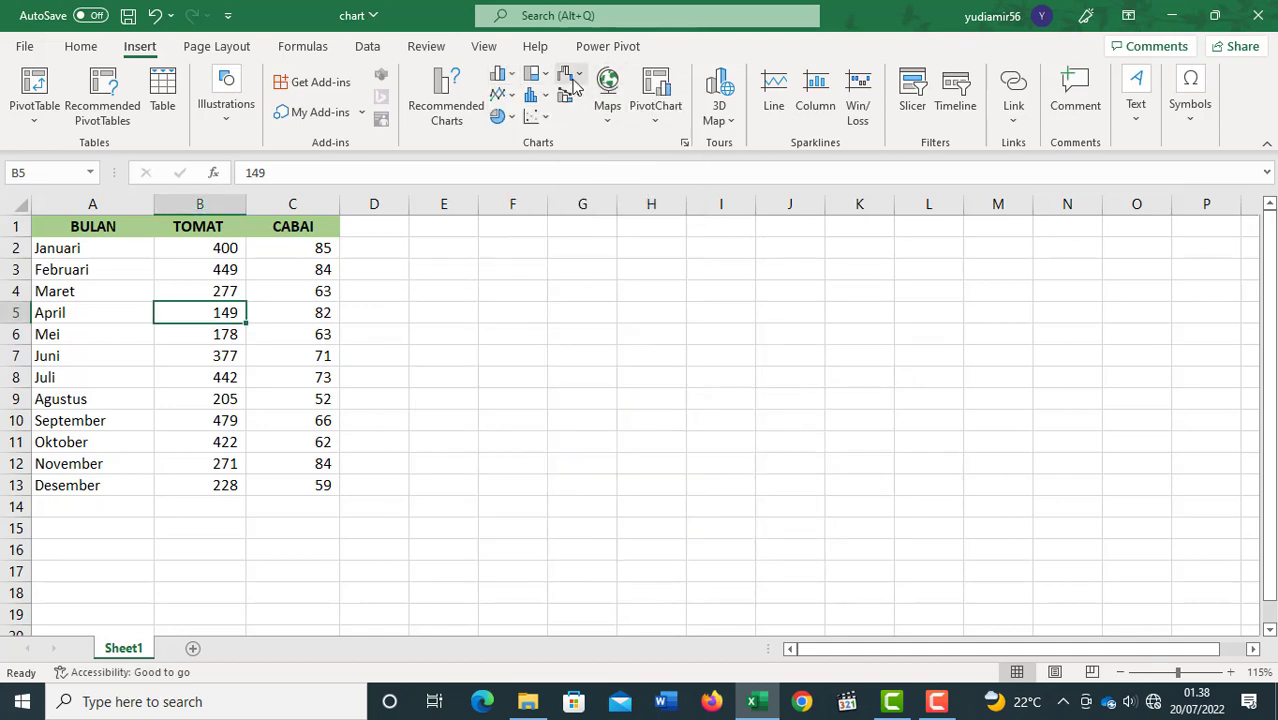
# Preview the line, area and pie chart galleries without inserting a chart.
pyautogui.click(511, 98)
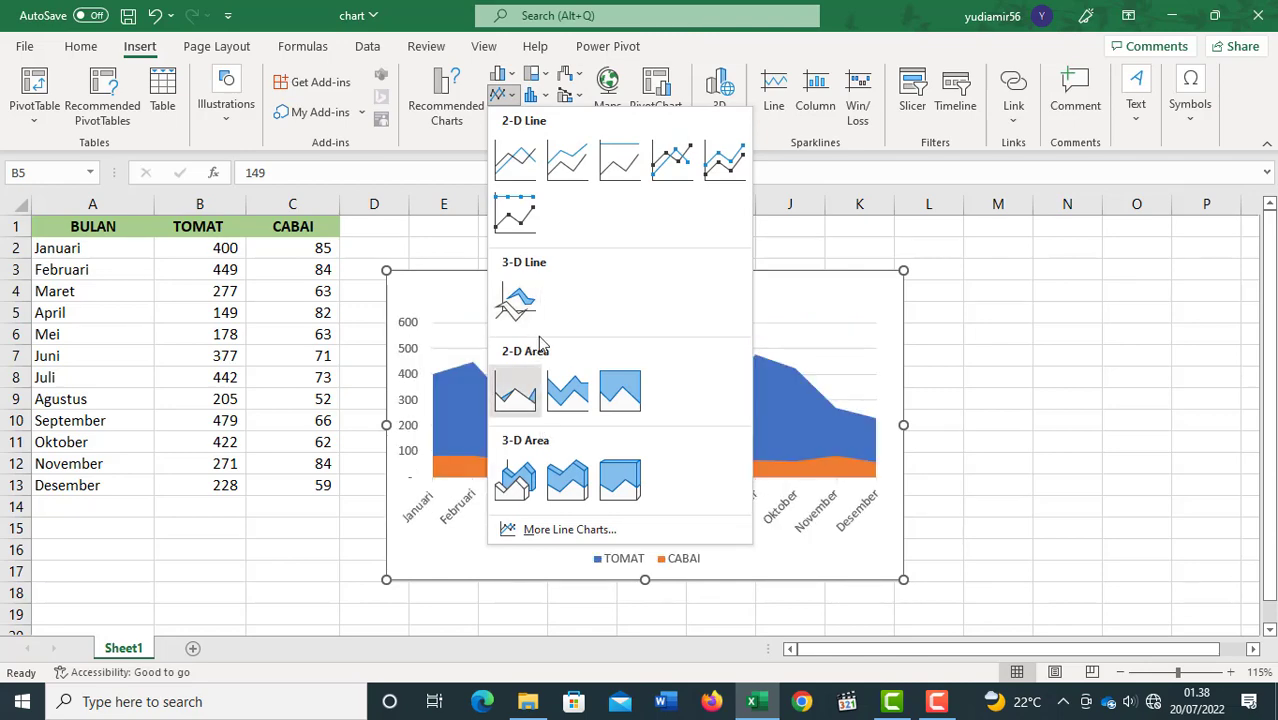
pyautogui.click(762, 52)
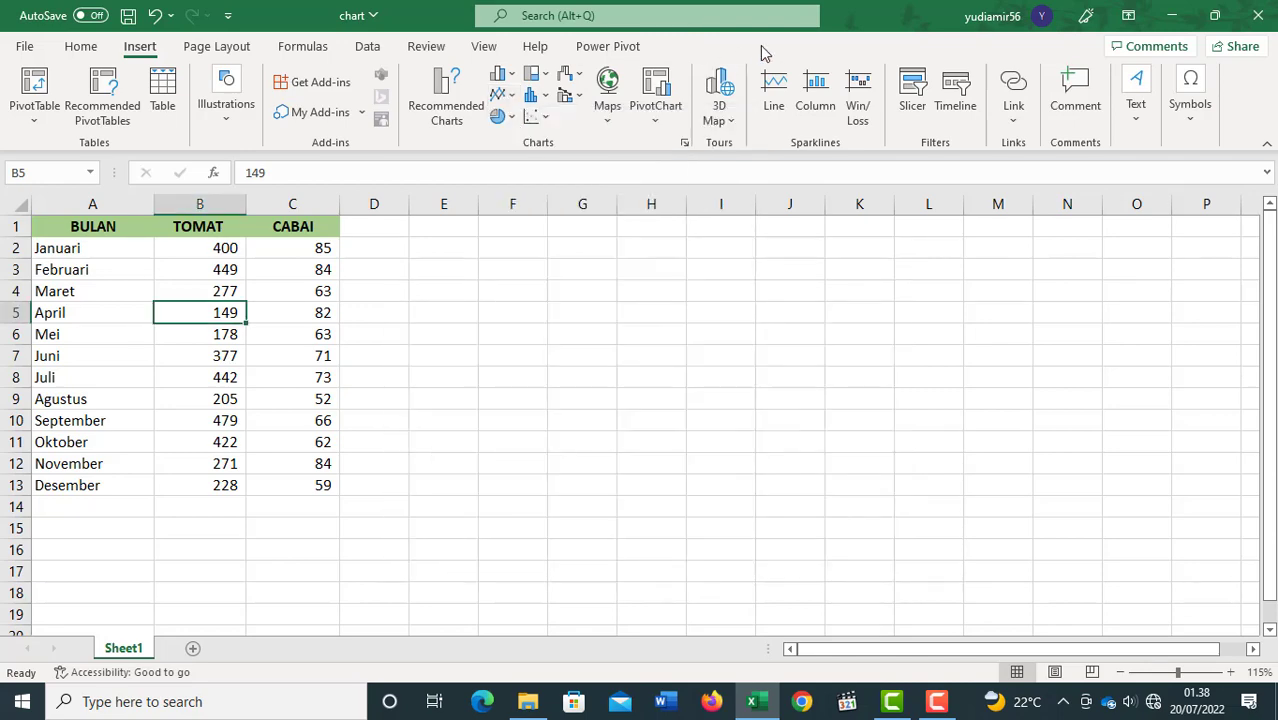
pyautogui.click(502, 116)
pyautogui.click(696, 50)
# Insert a 2-D clustered column chart of the monthly data and move it slightly higher beside the table.
pyautogui.click(510, 78)
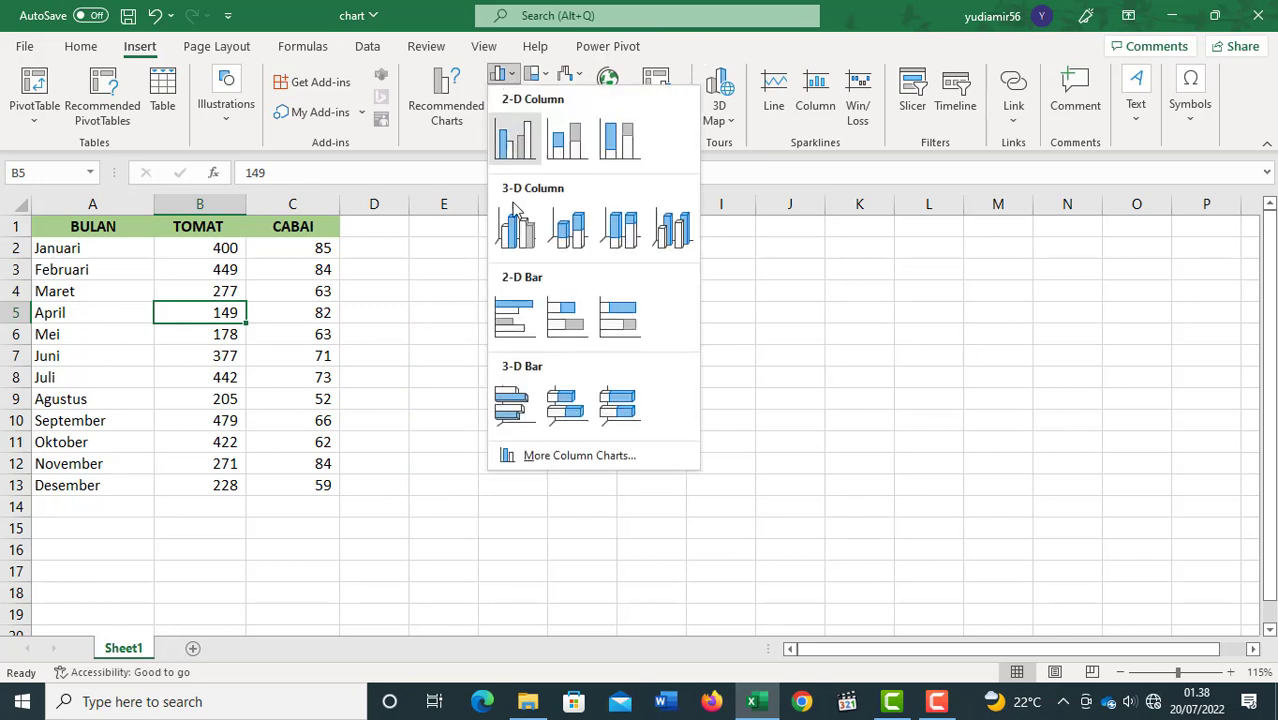
pyautogui.click(515, 140)
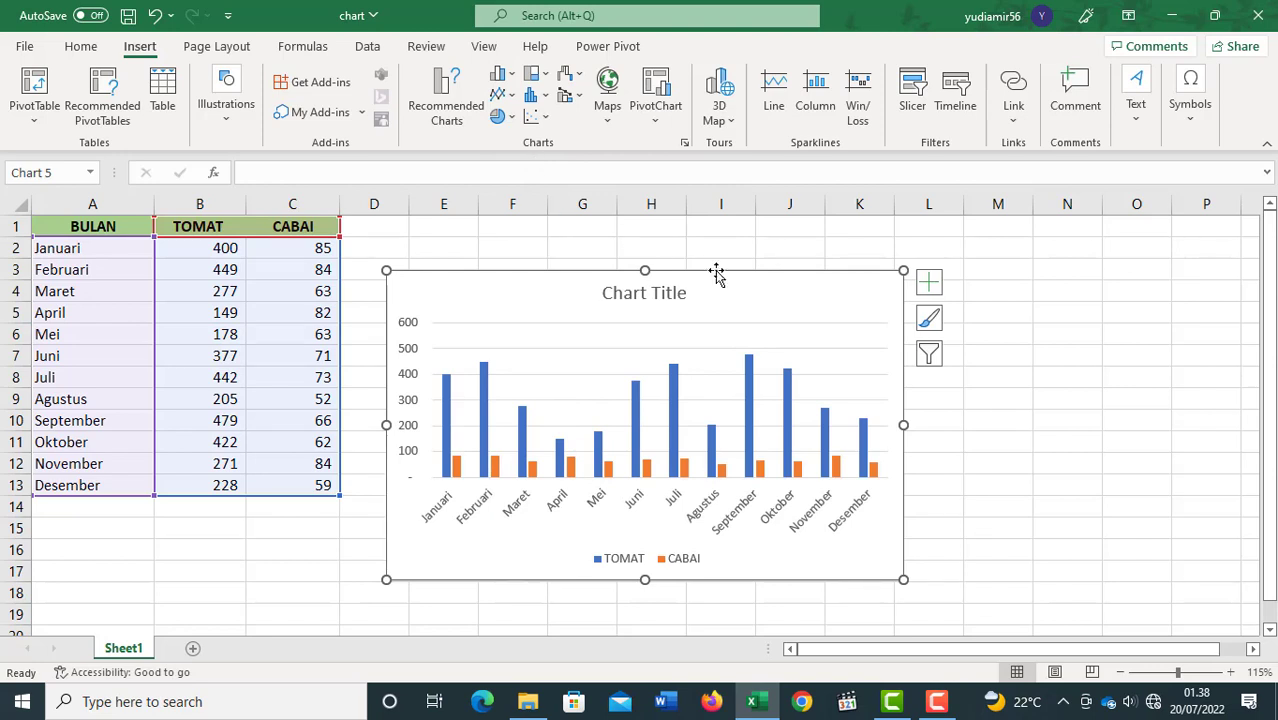
pyautogui.moveTo(834, 312); pyautogui.dragTo(856, 278)
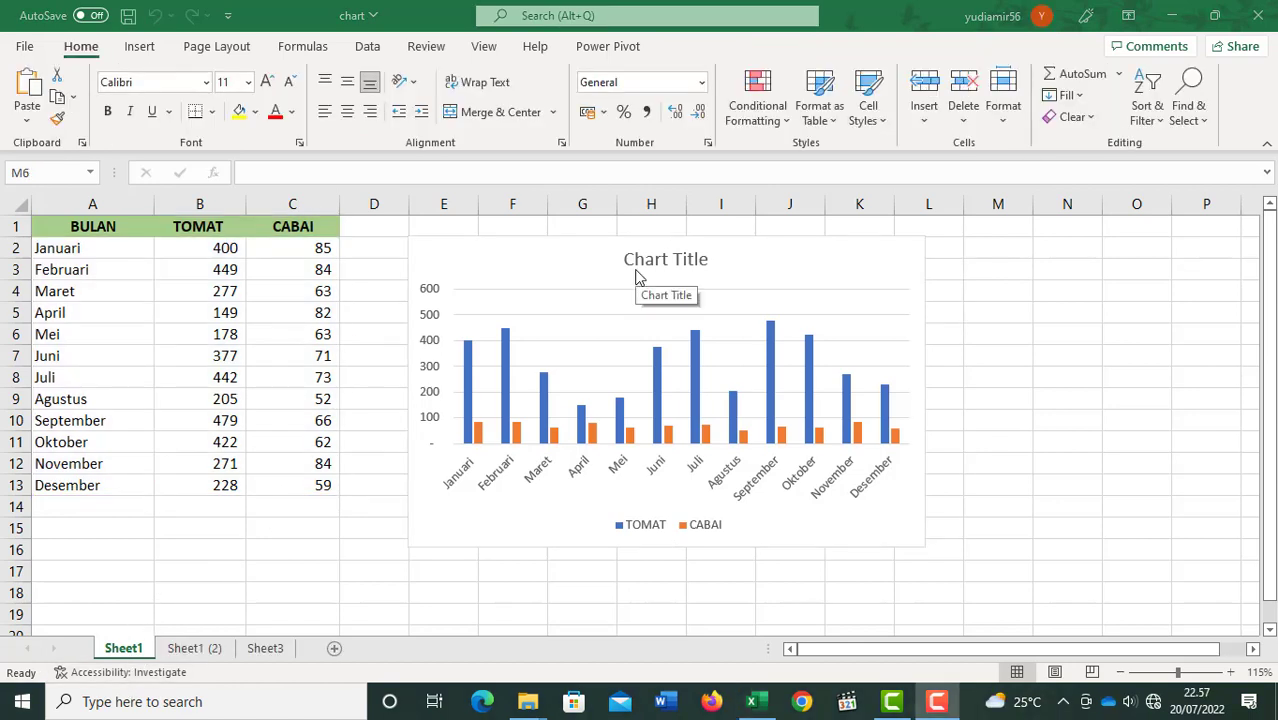
# Select the column chart and look over its Format and Chart Design tools.
pyautogui.click(852, 256)
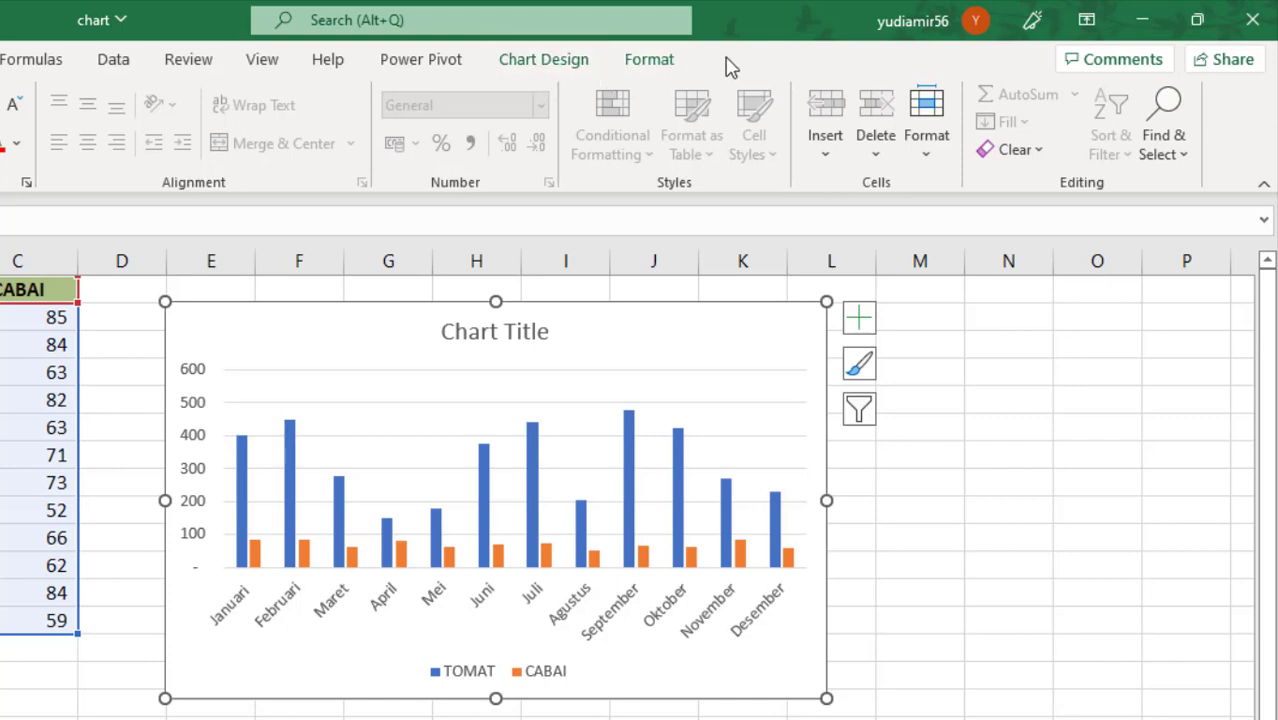
pyautogui.click(672, 64)
pyautogui.click(545, 66)
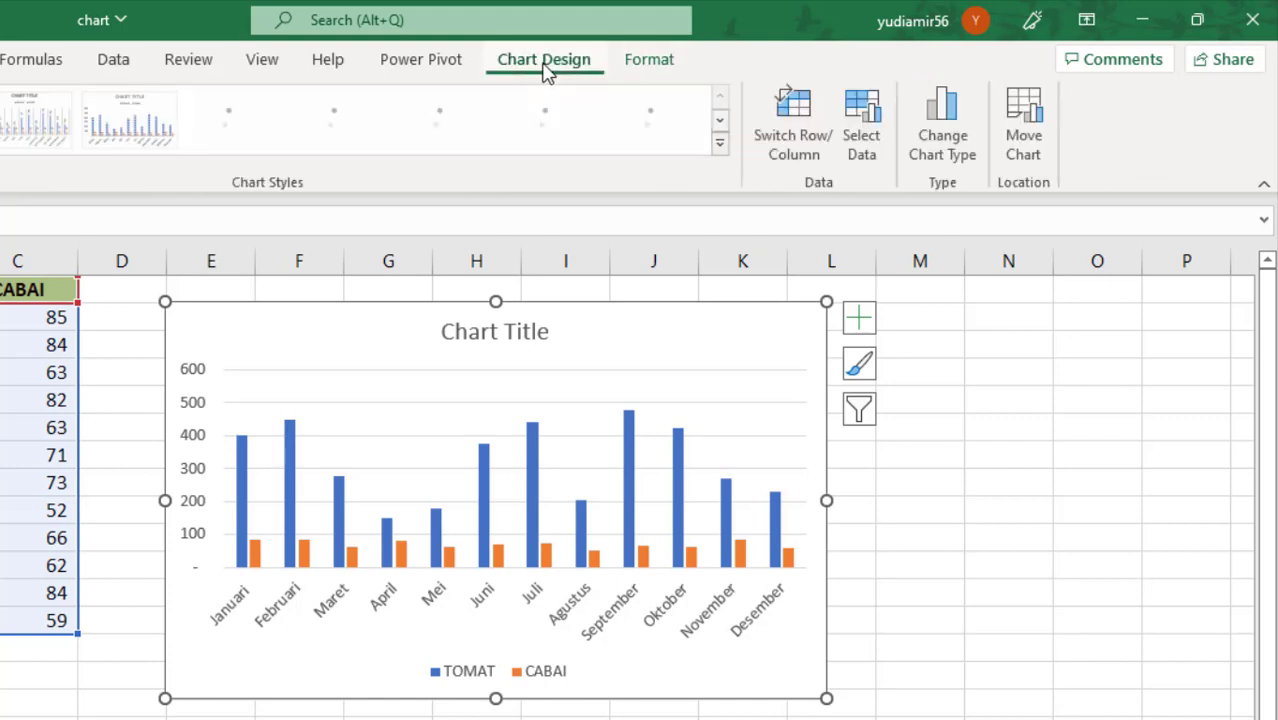
pyautogui.click(670, 64)
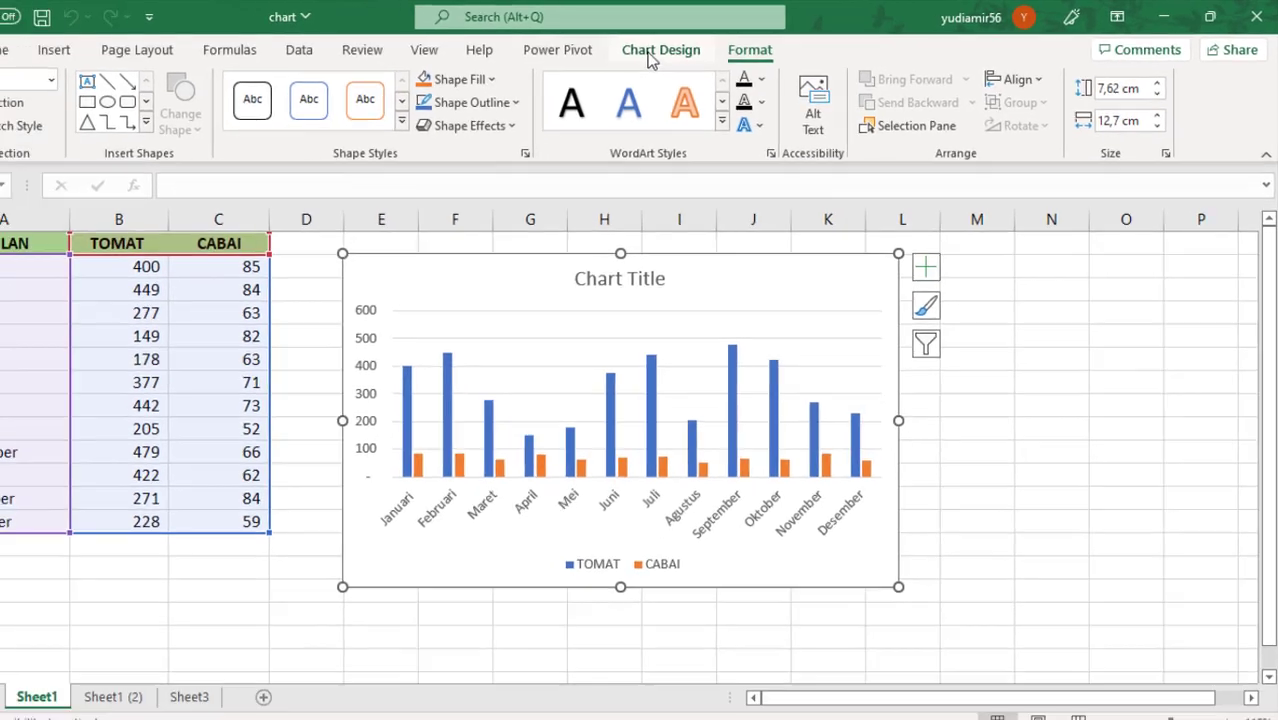
pyautogui.click(652, 52)
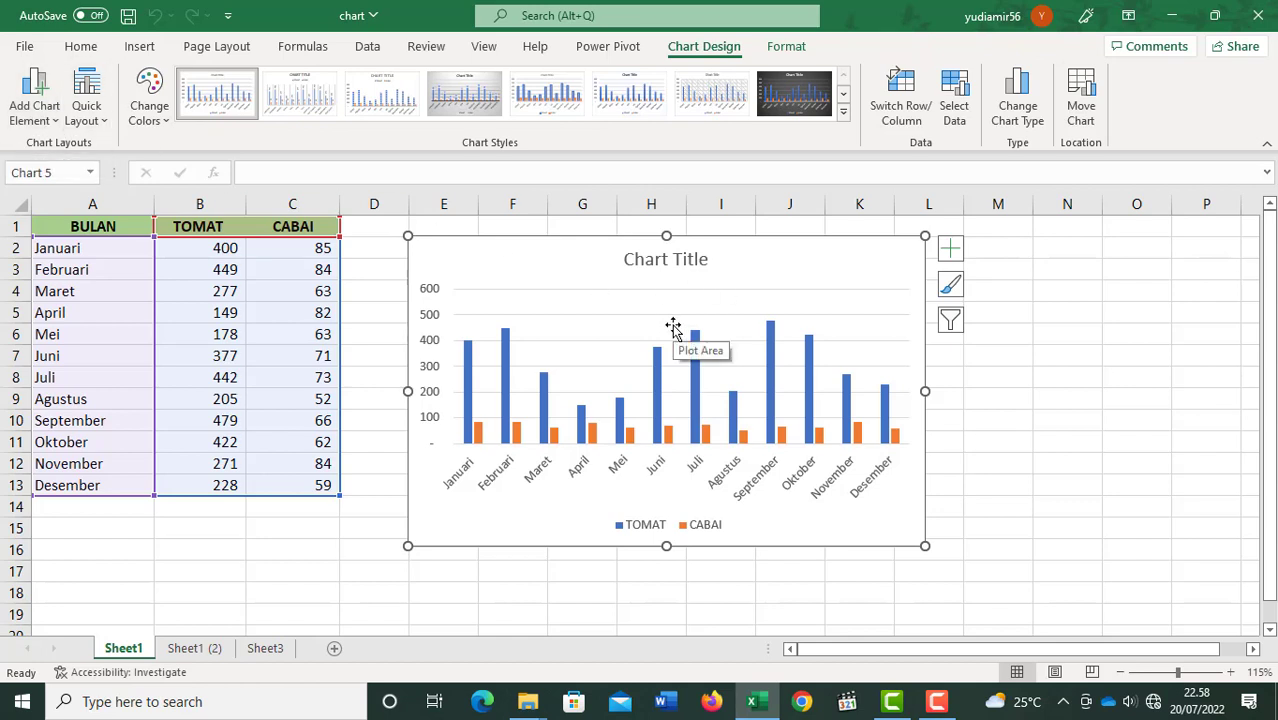
# Review the elements that can be added to the chart, from Axes and Axis Titles to Error Bars and Gridlines.
pyautogui.click(48, 127)
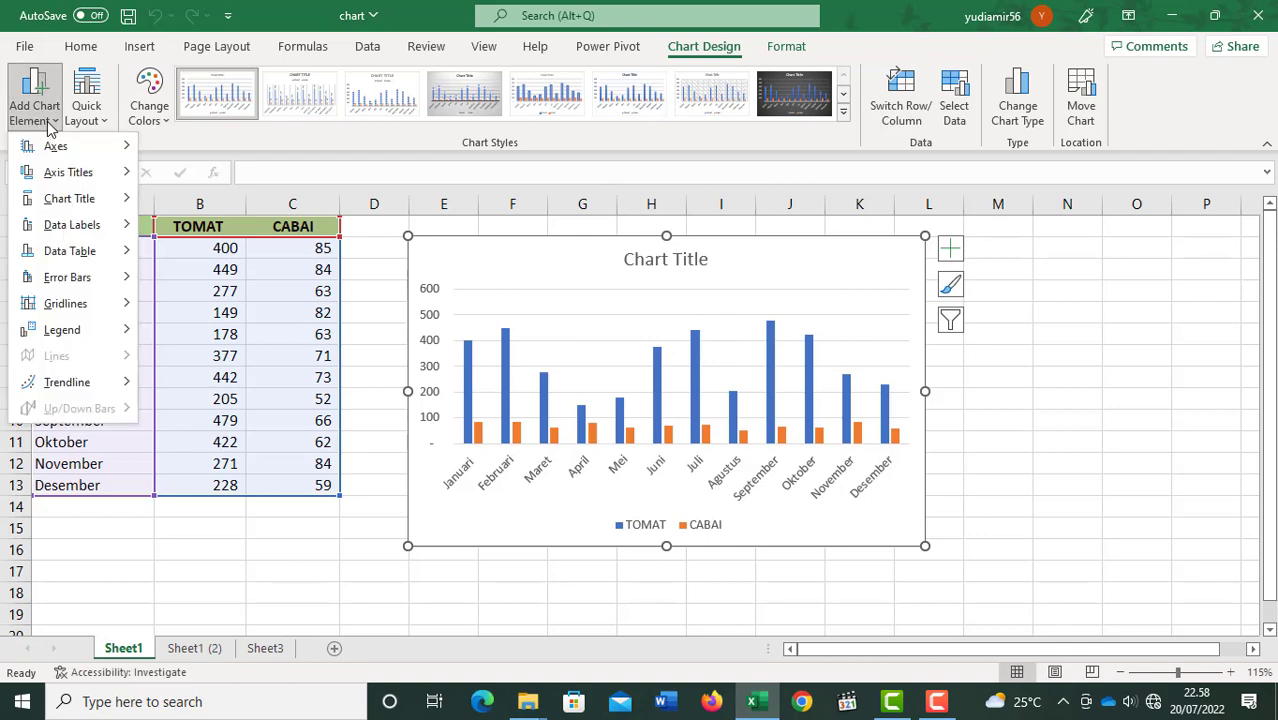
pyautogui.moveTo(56, 146)
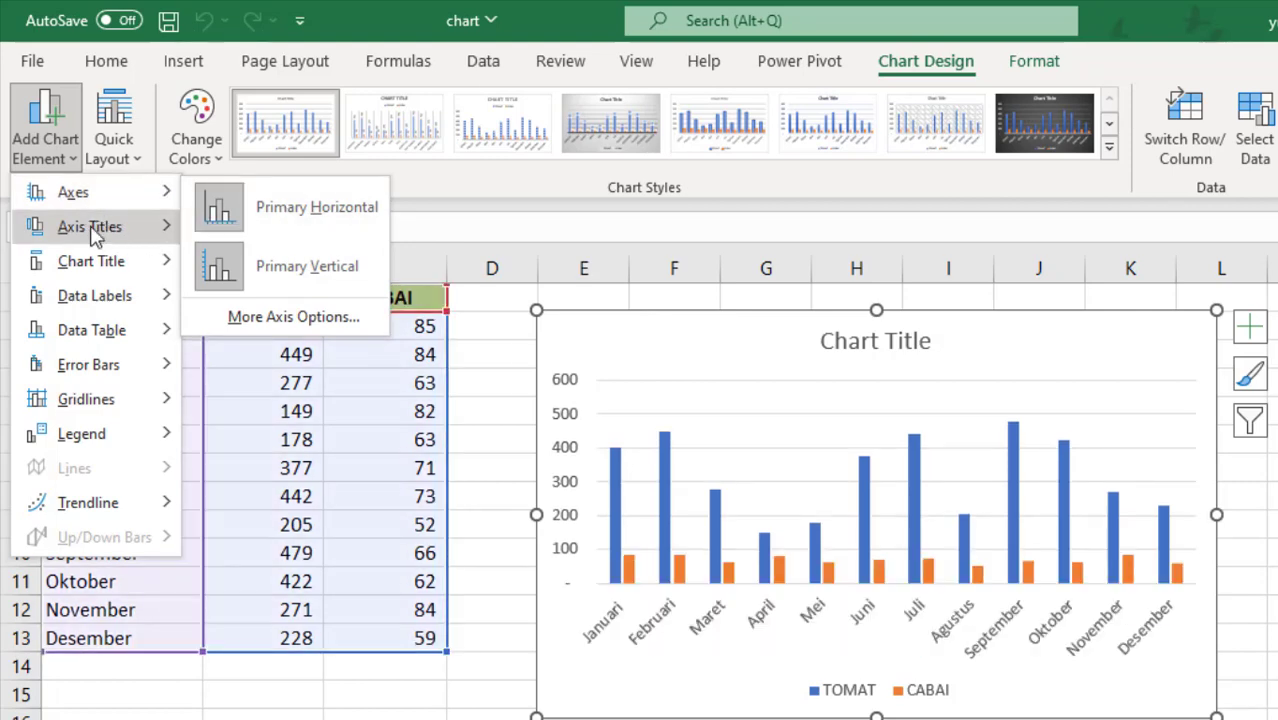
pyautogui.moveTo(100, 228)
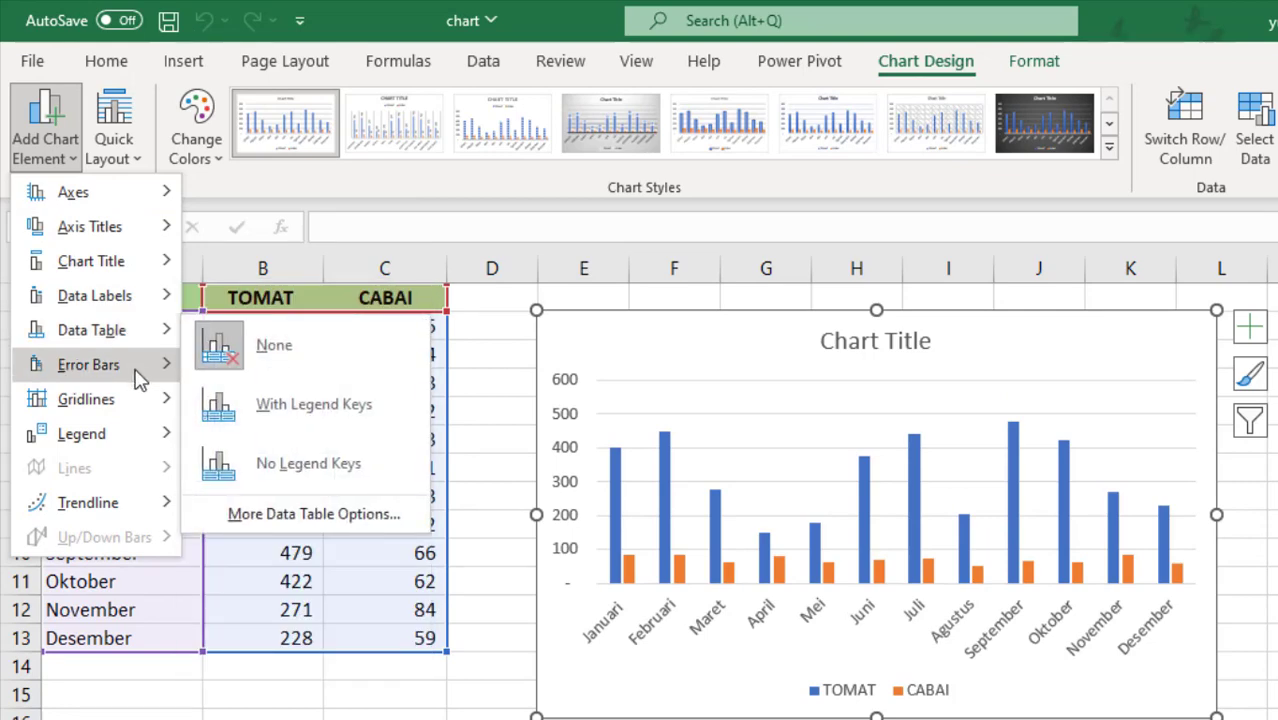
pyautogui.moveTo(141, 399)
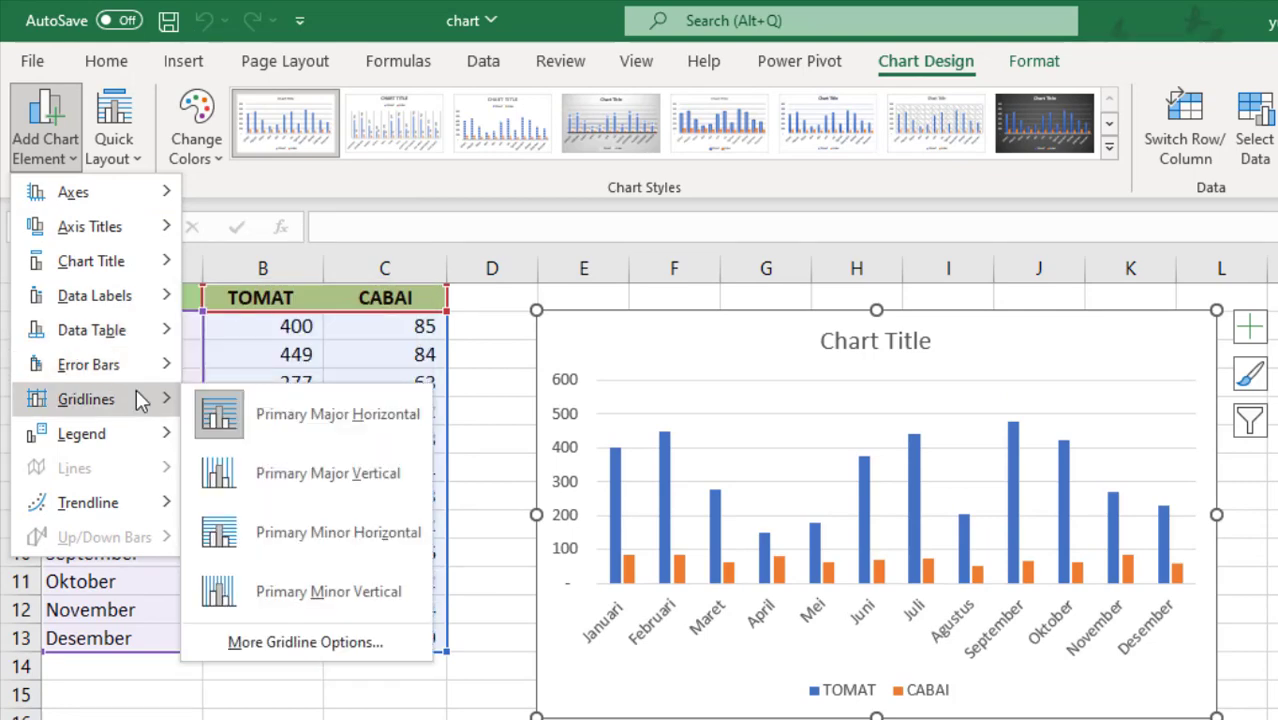
# Preview the quick layouts for the chart, including Layout 1 and the one with axis titles, without applying any.
pyautogui.click(128, 166)
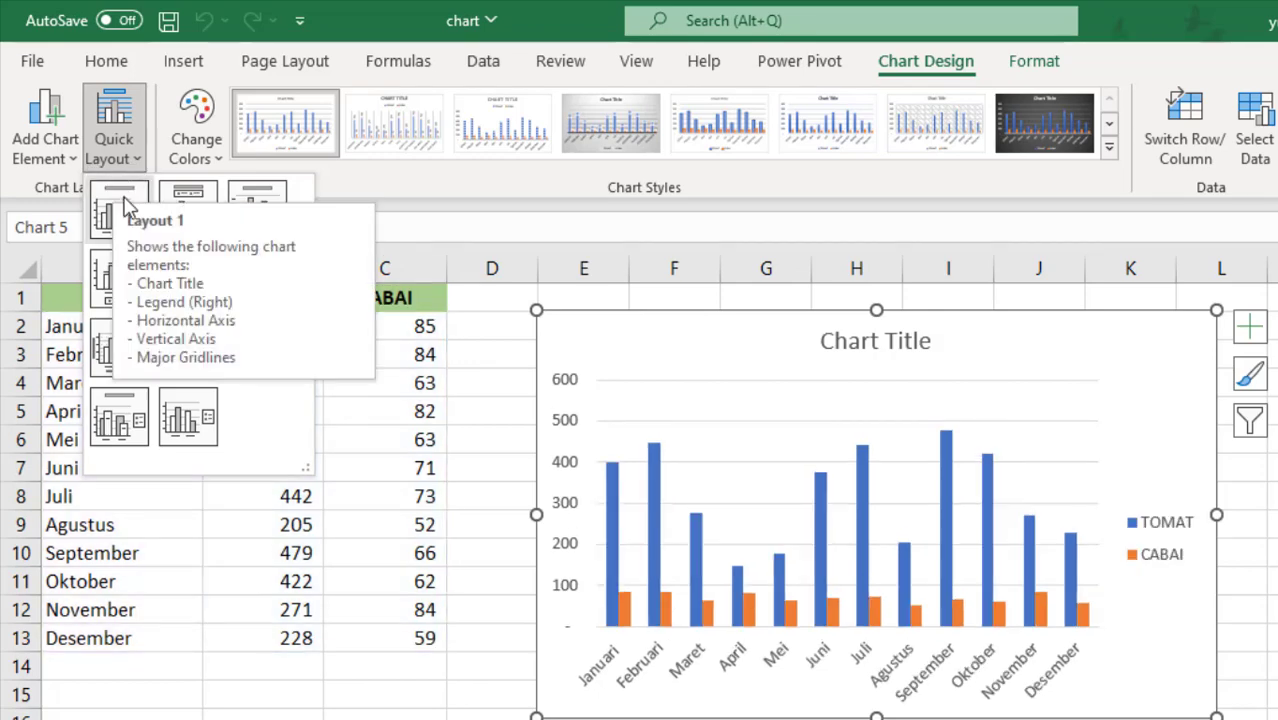
pyautogui.click(67, 163)
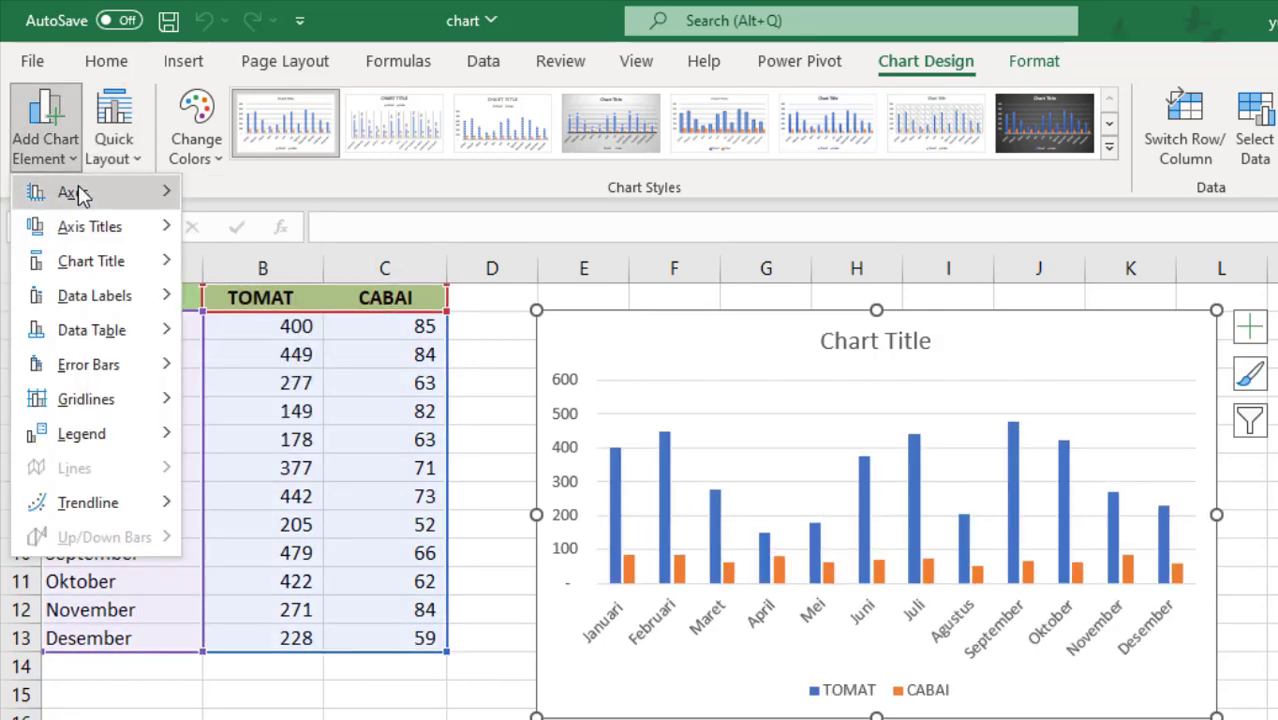
pyautogui.moveTo(82, 194)
pyautogui.click(127, 166)
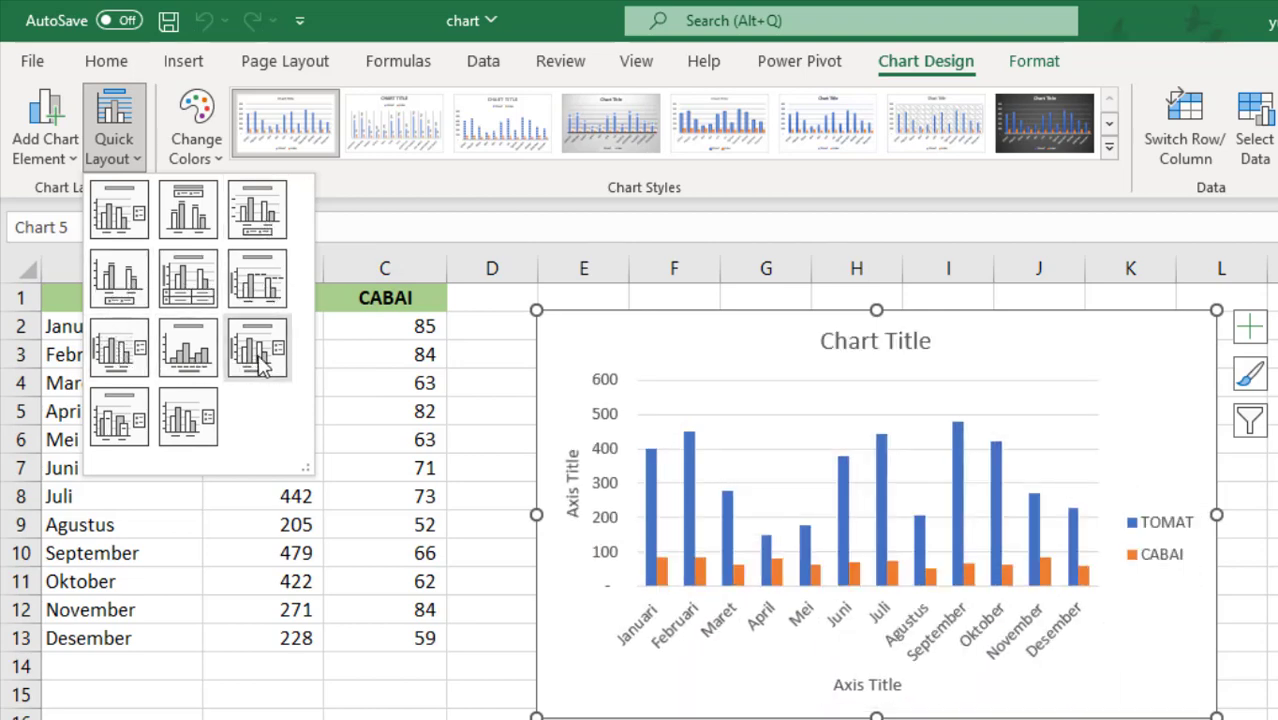
# Apply Colorful Palette 2 to the chart and undo the color change.
pyautogui.click(214, 168)
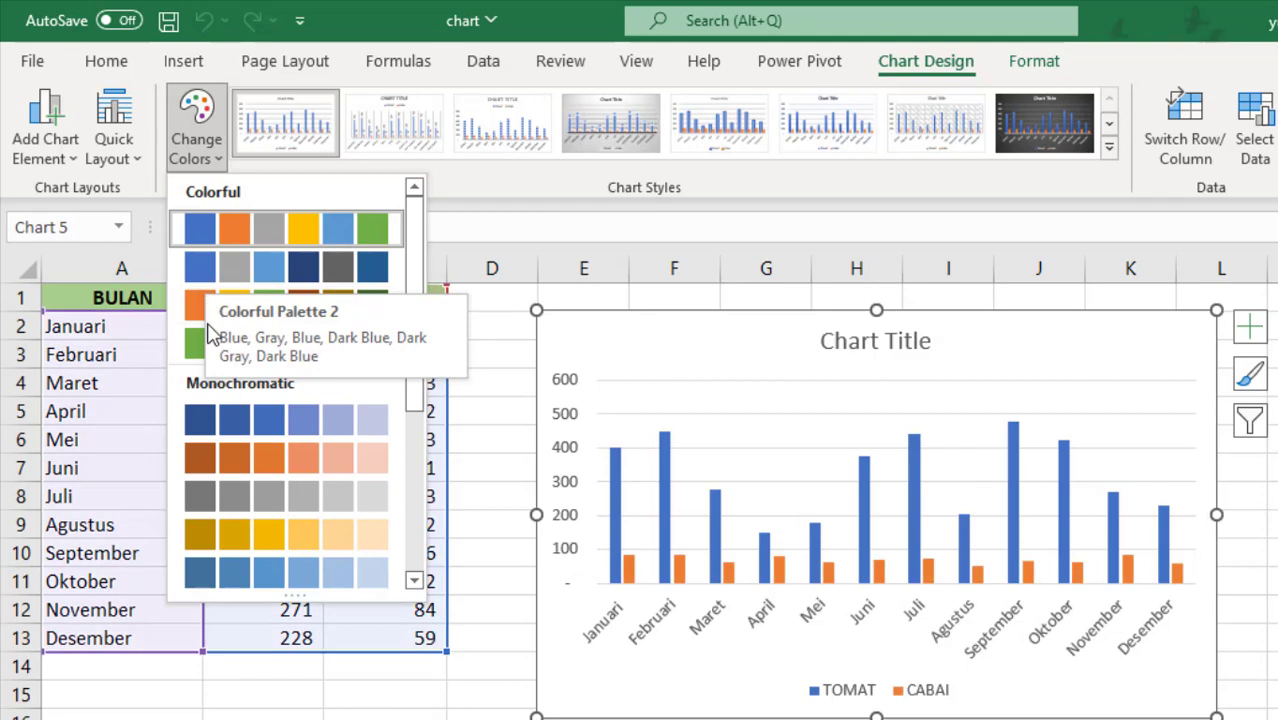
pyautogui.click(199, 266)
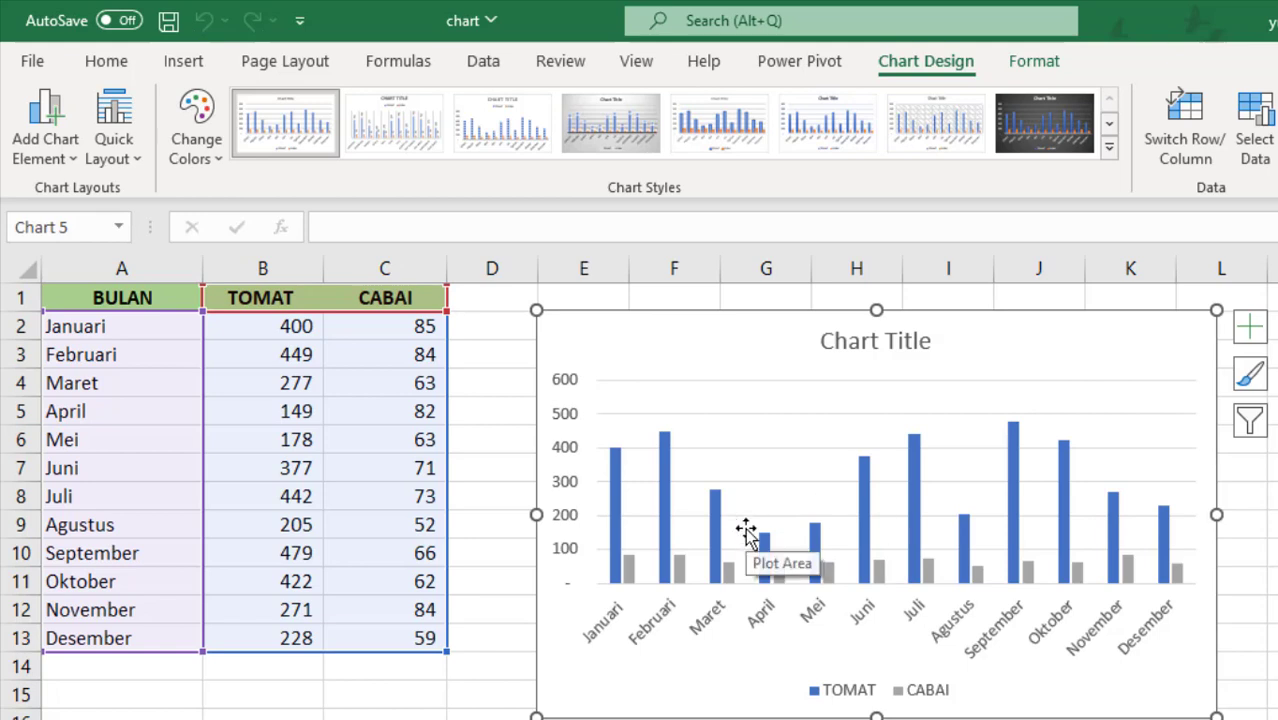
pyautogui.hotkey('ctrl', 'z')
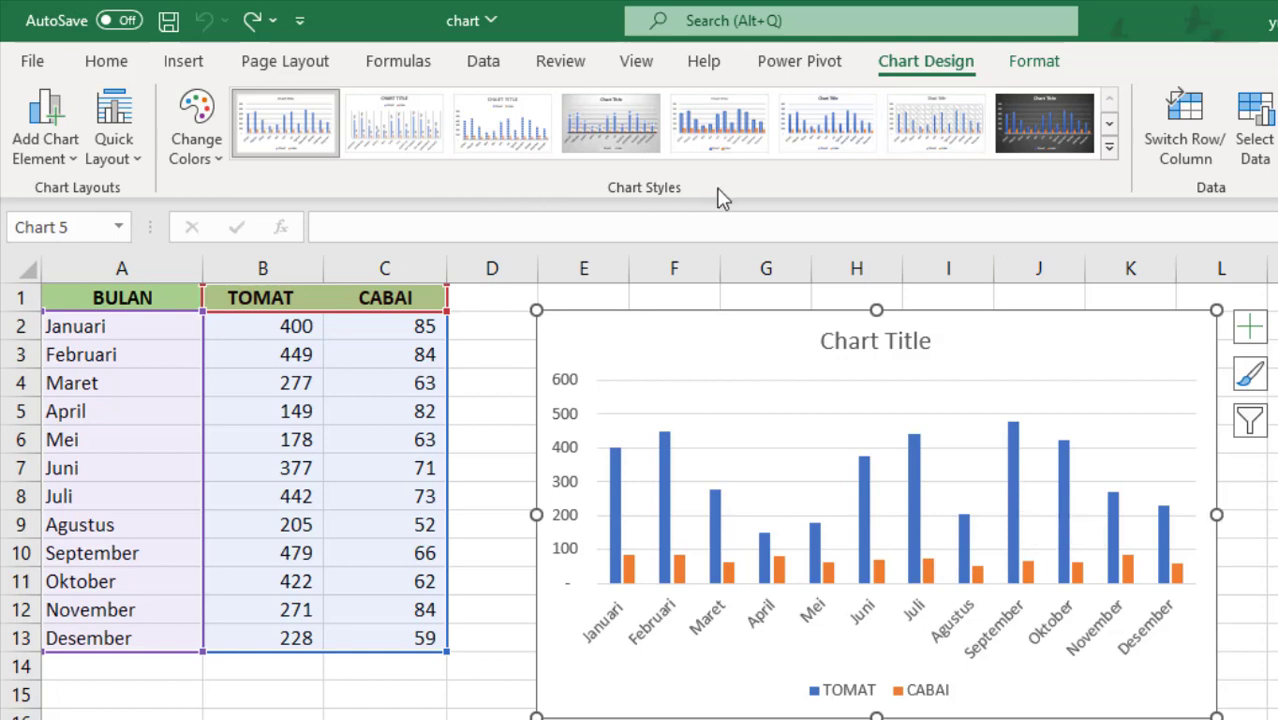
# Browse the full set of chart styles without applying one.
pyautogui.click(1109, 147)
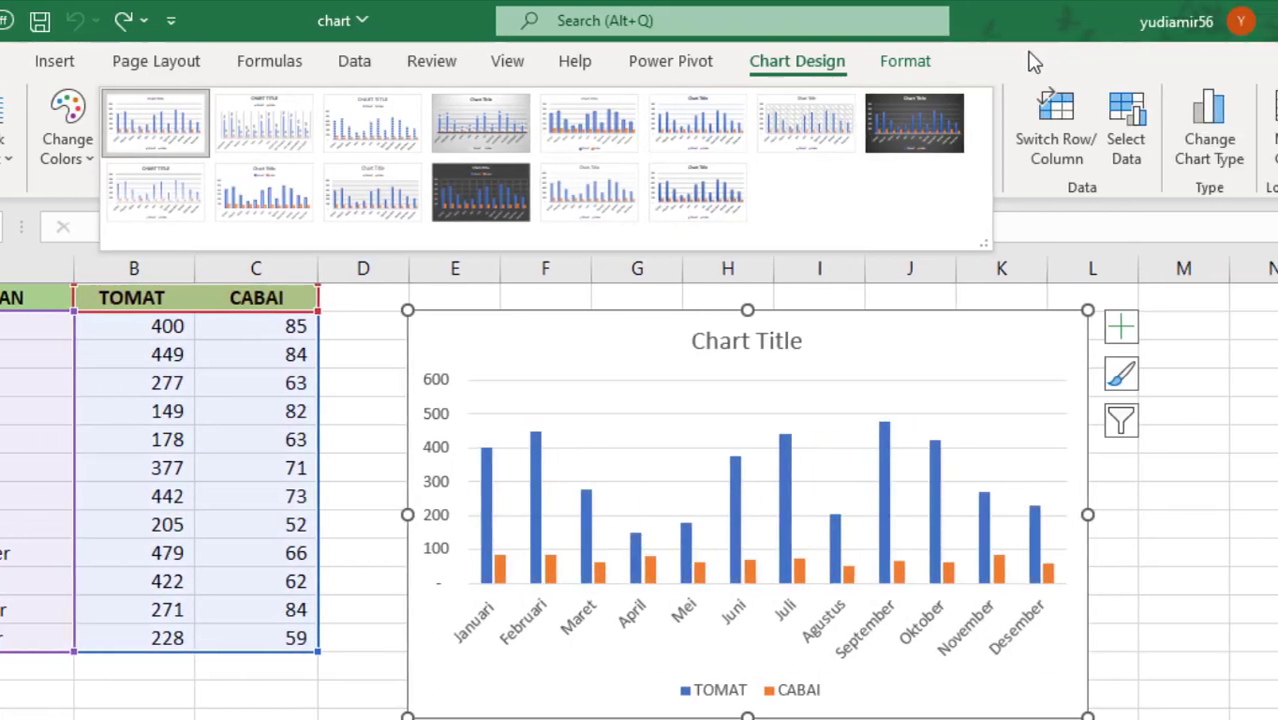
pyautogui.click(1158, 58)
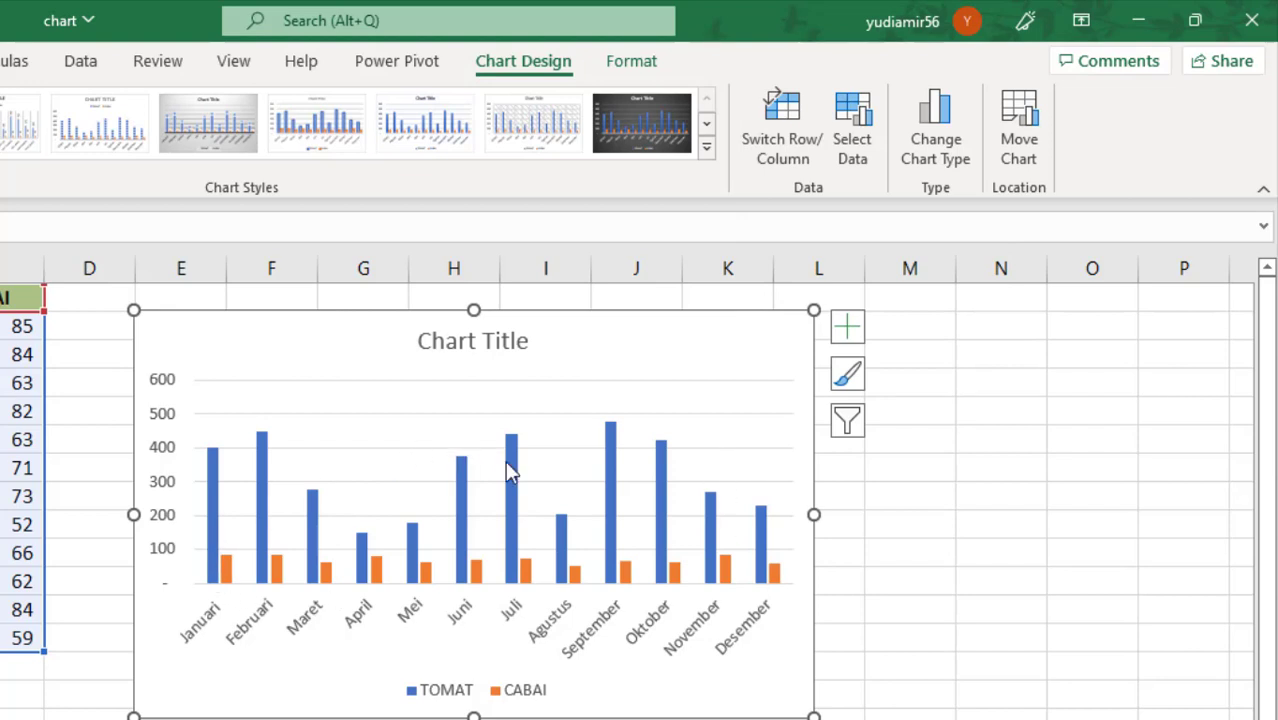
# Switch the chart's rows and columns back and forth, comparing grouping by product with grouping by month.
pyautogui.click(793, 133)
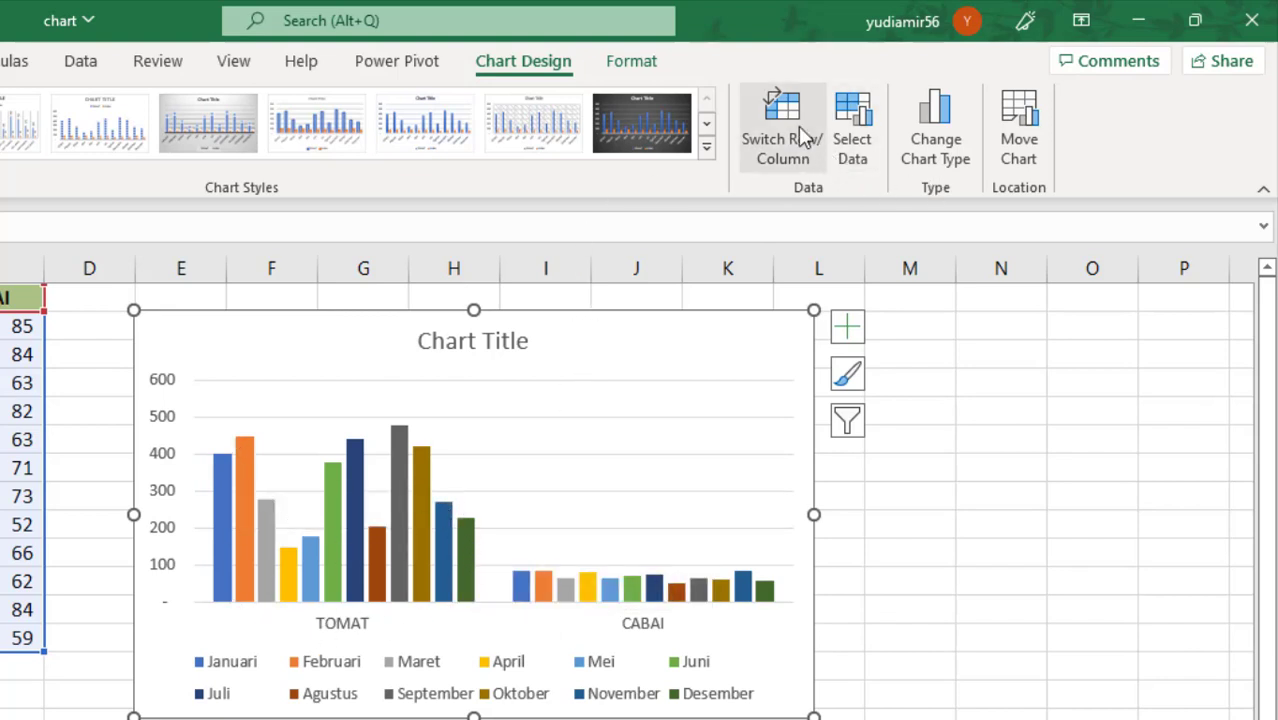
pyautogui.click(782, 140)
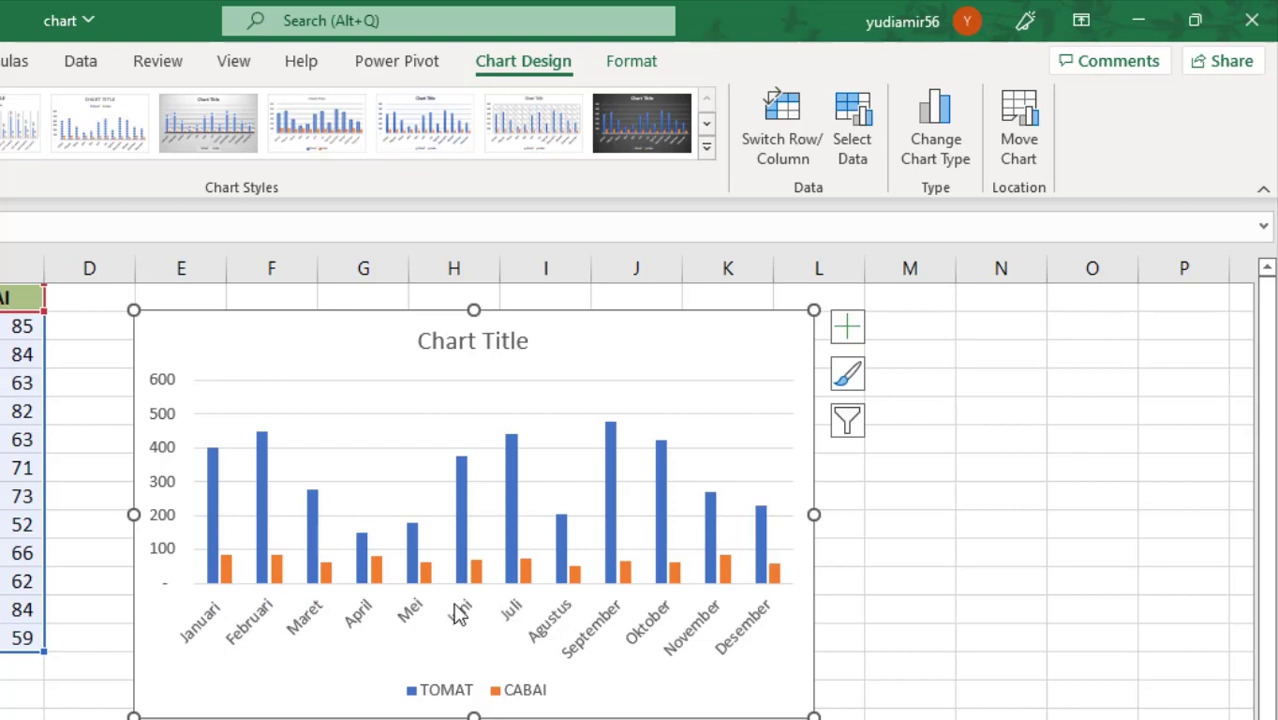
pyautogui.click(787, 137)
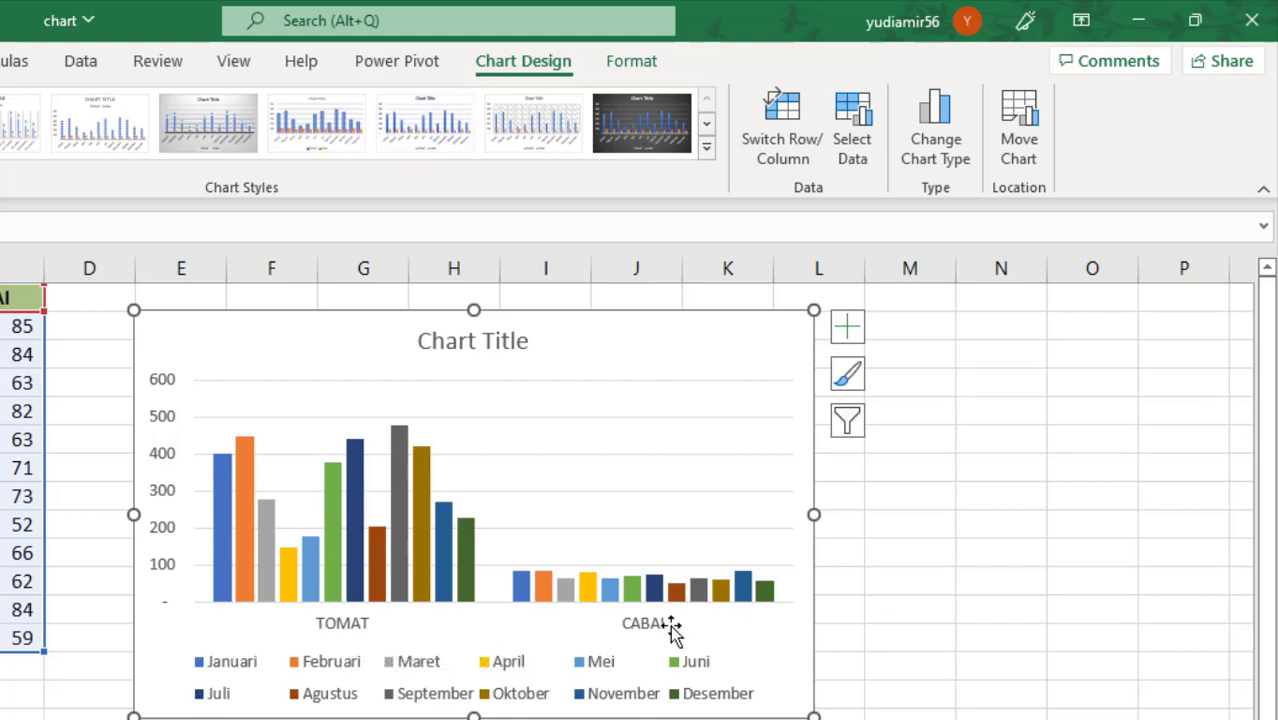
pyautogui.click(785, 140)
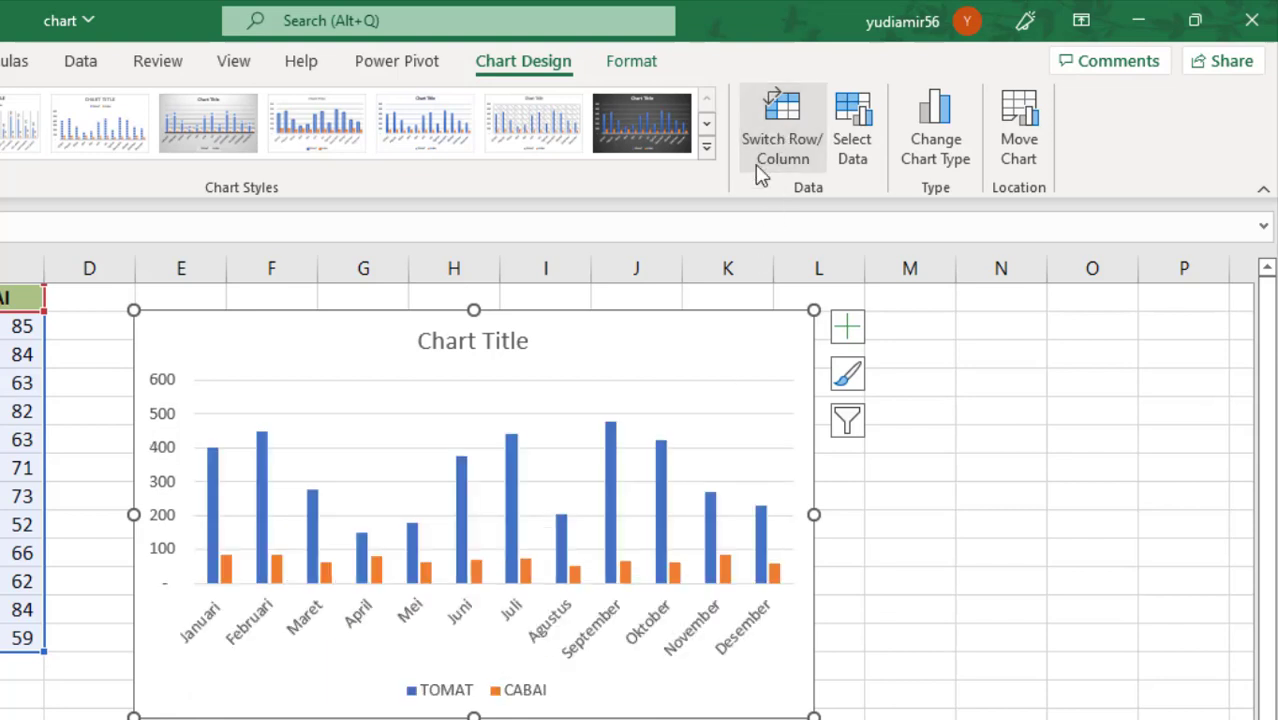
# Inspect the chart's data range and series in the data source settings, and leave them without changes.
pyautogui.click(866, 150)
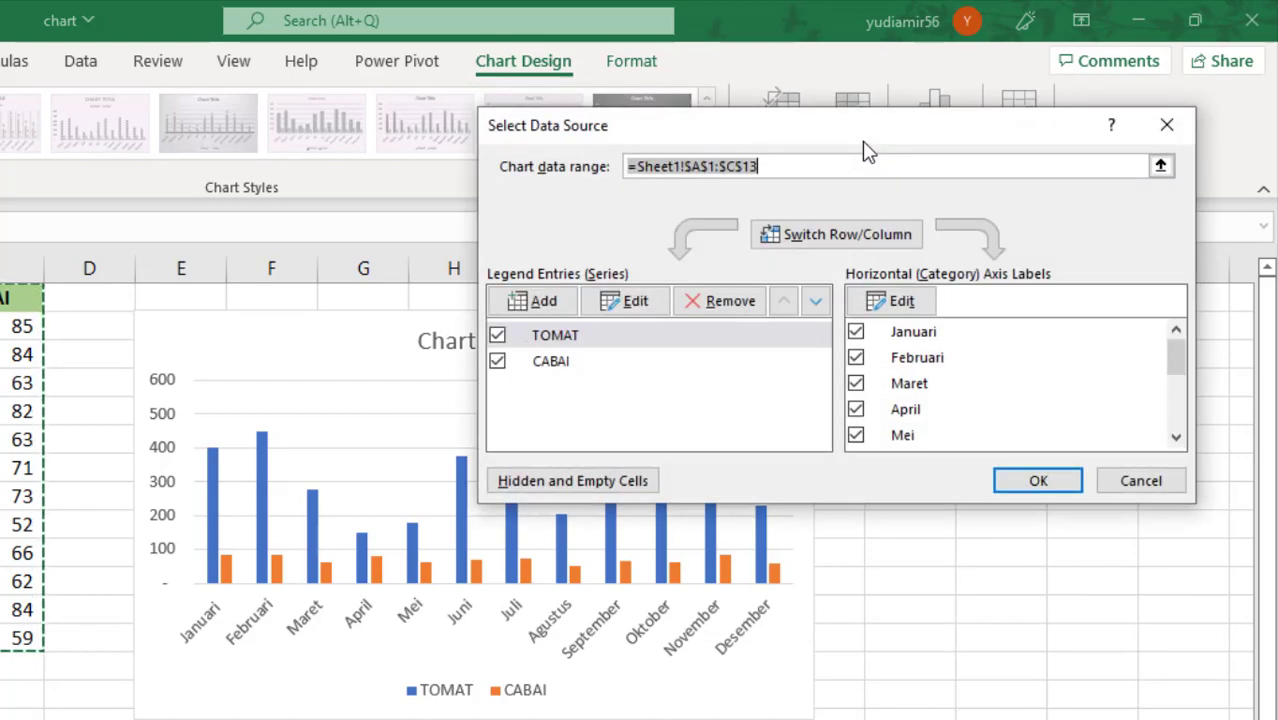
pyautogui.moveTo(866, 150); pyautogui.dragTo(724, 172)
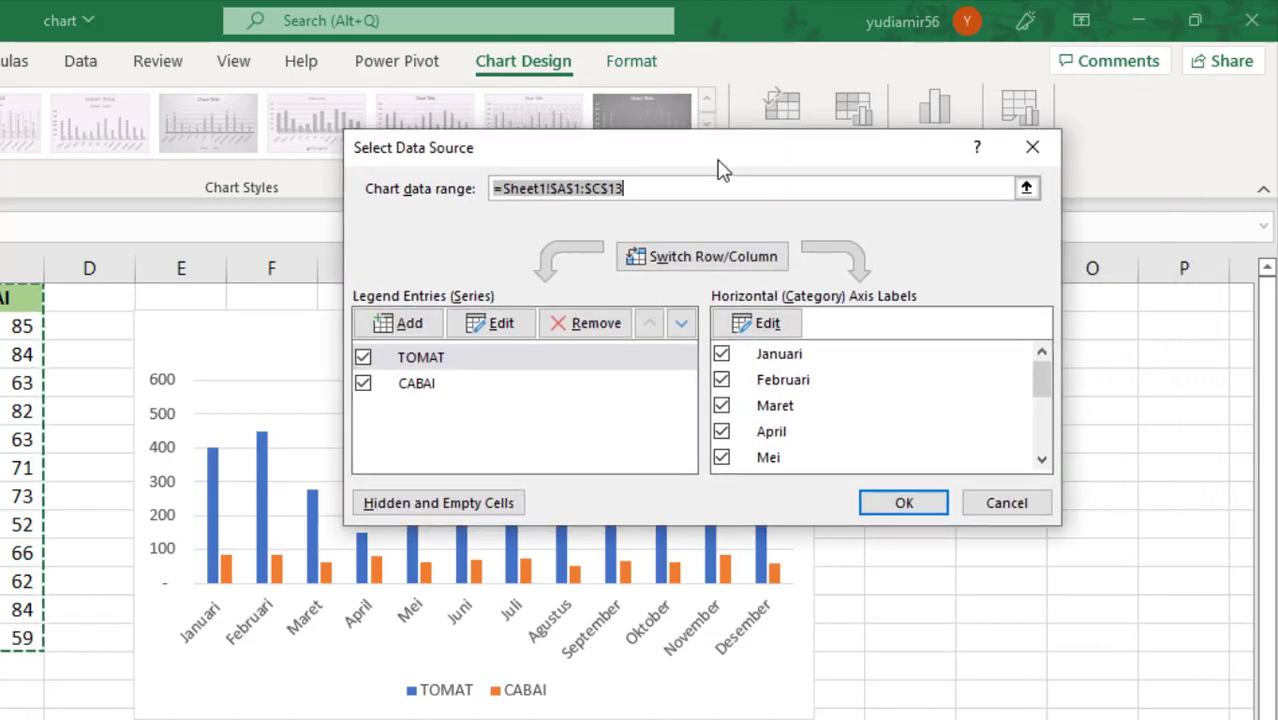
pyautogui.click(630, 188)
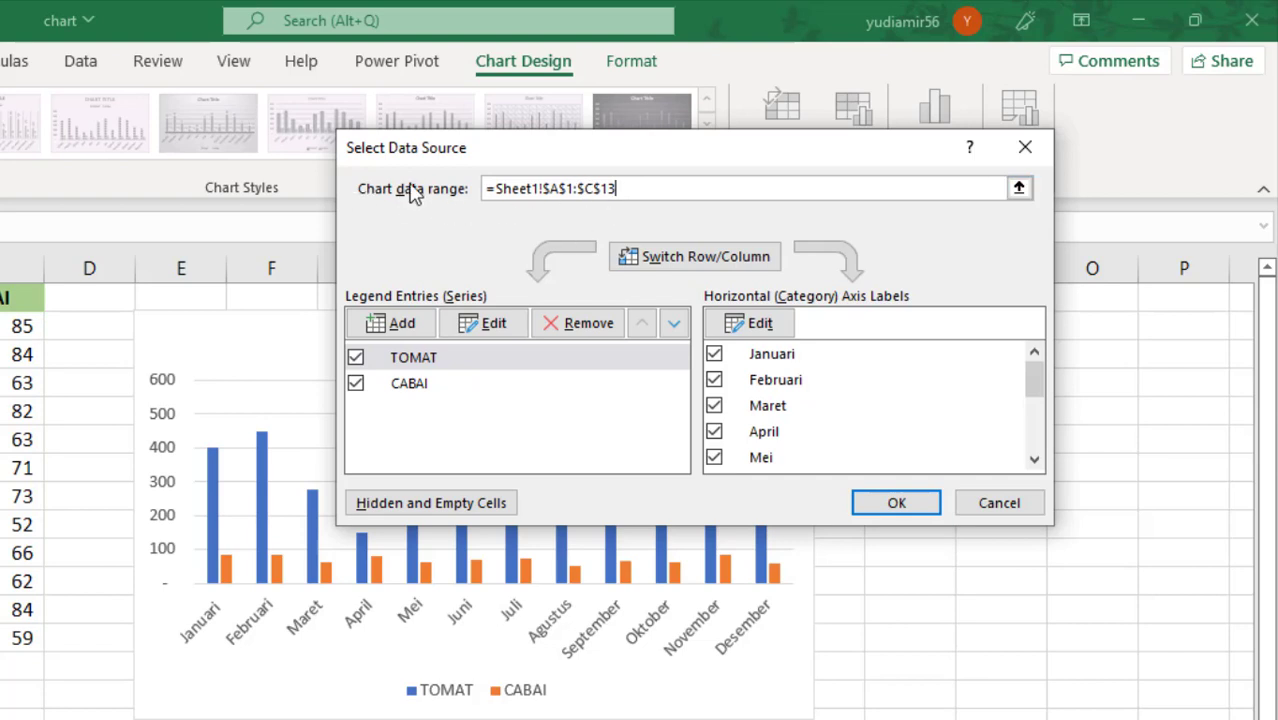
pyautogui.doubleClick(594, 188)
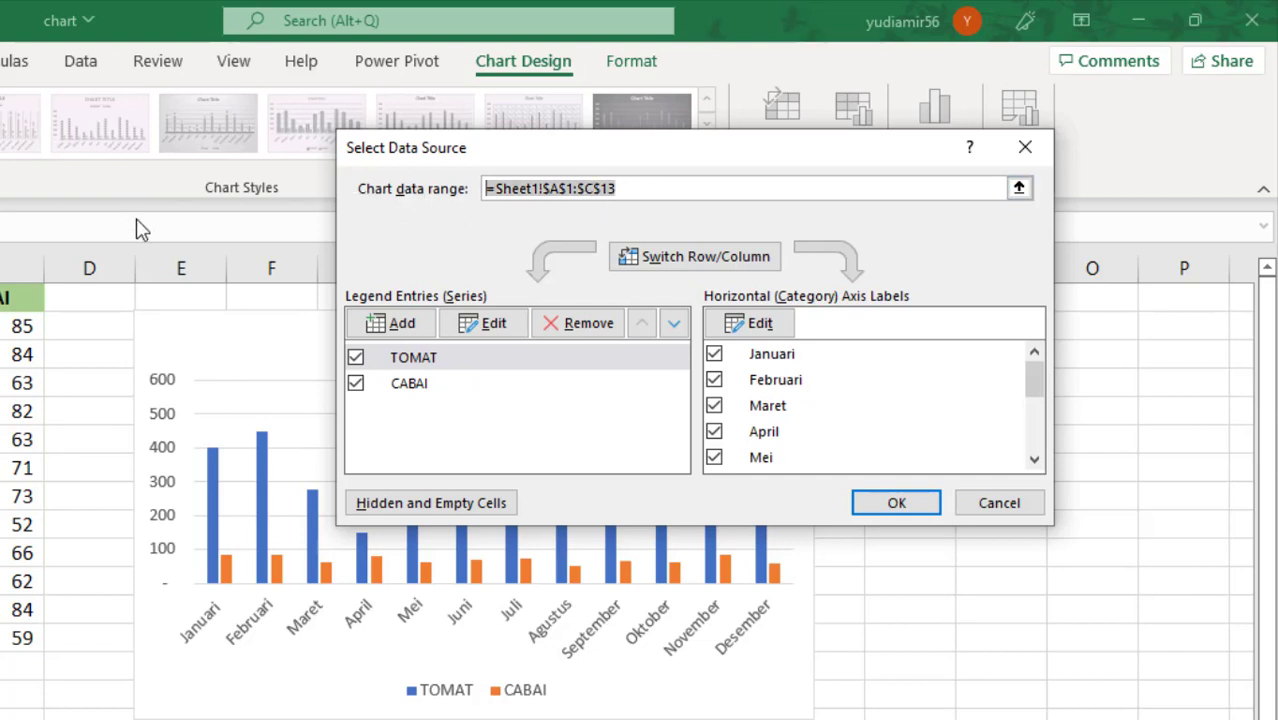
pyautogui.click(999, 503)
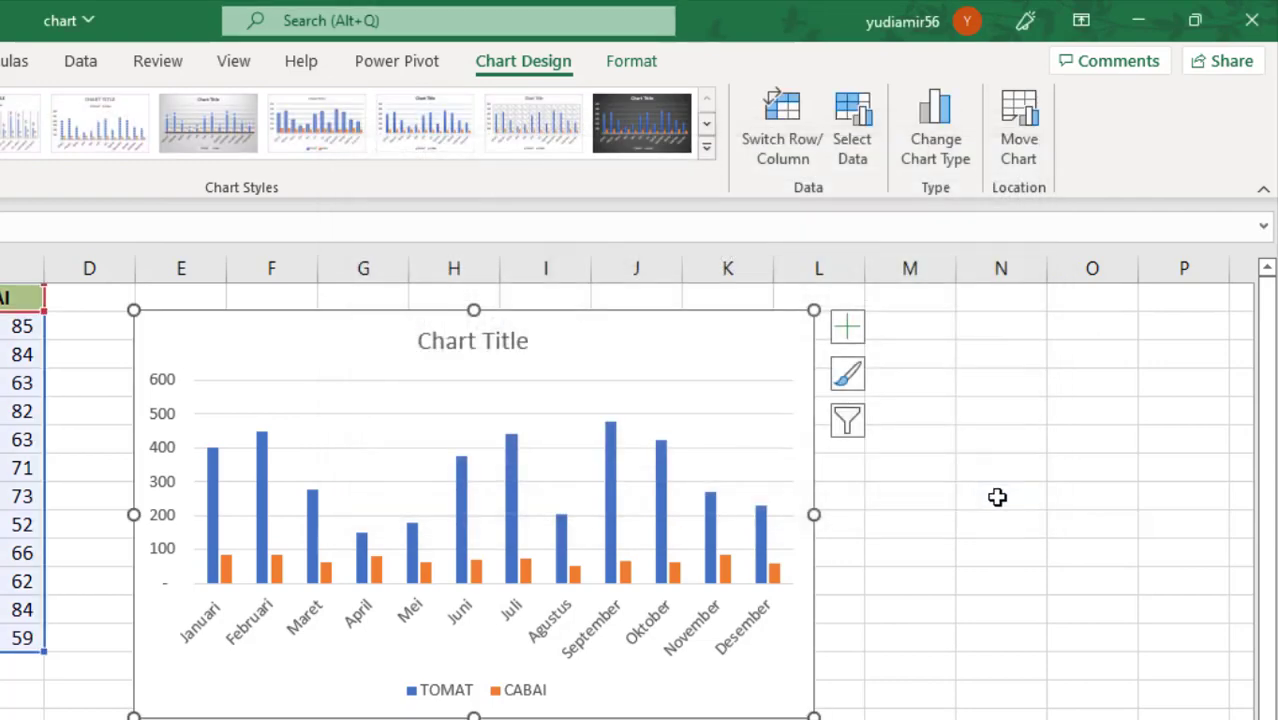
# Exclude the TOMAT series in the chart's data source, leaving only CABAI plotted.
pyautogui.click(852, 150)
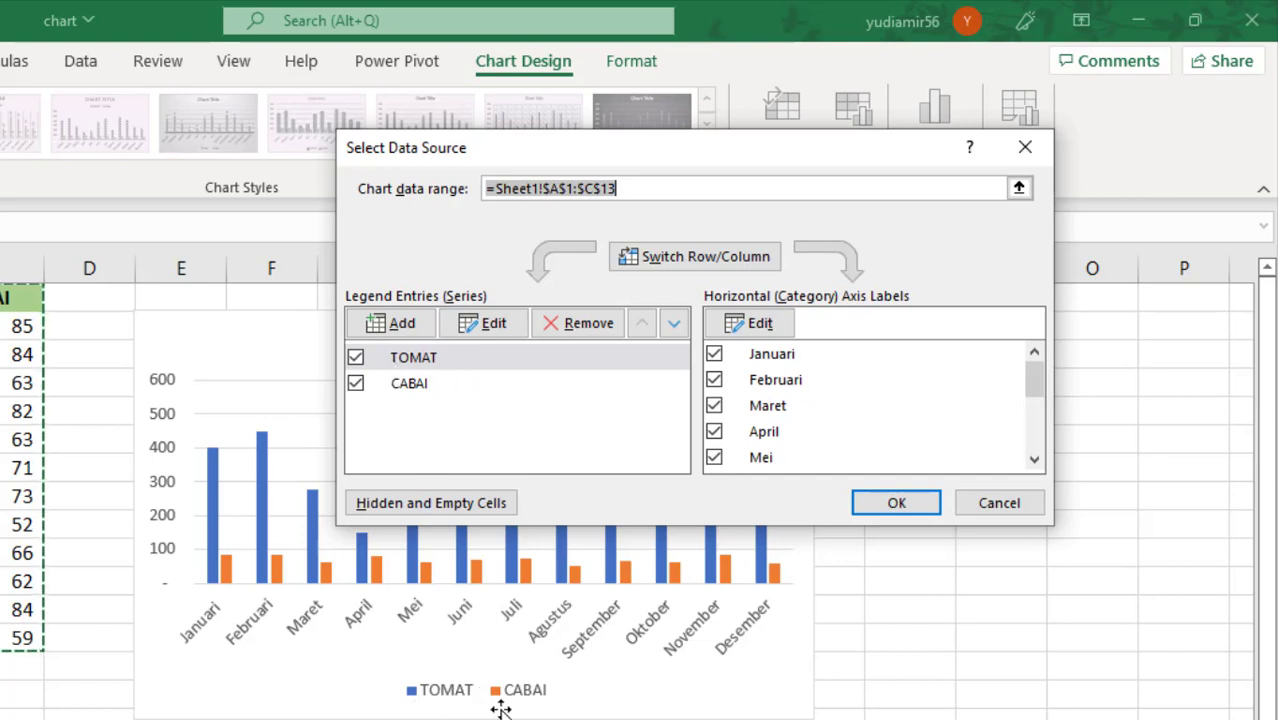
pyautogui.click(358, 360)
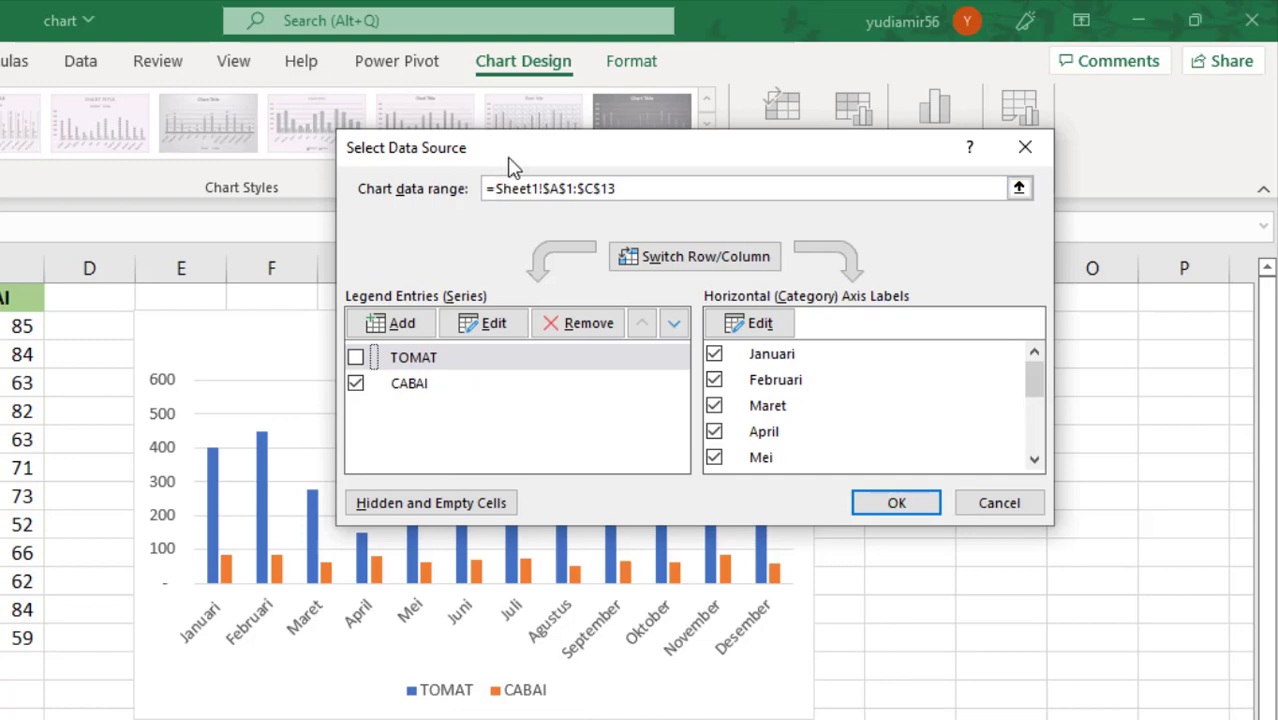
pyautogui.moveTo(510, 165); pyautogui.dragTo(679, 111)
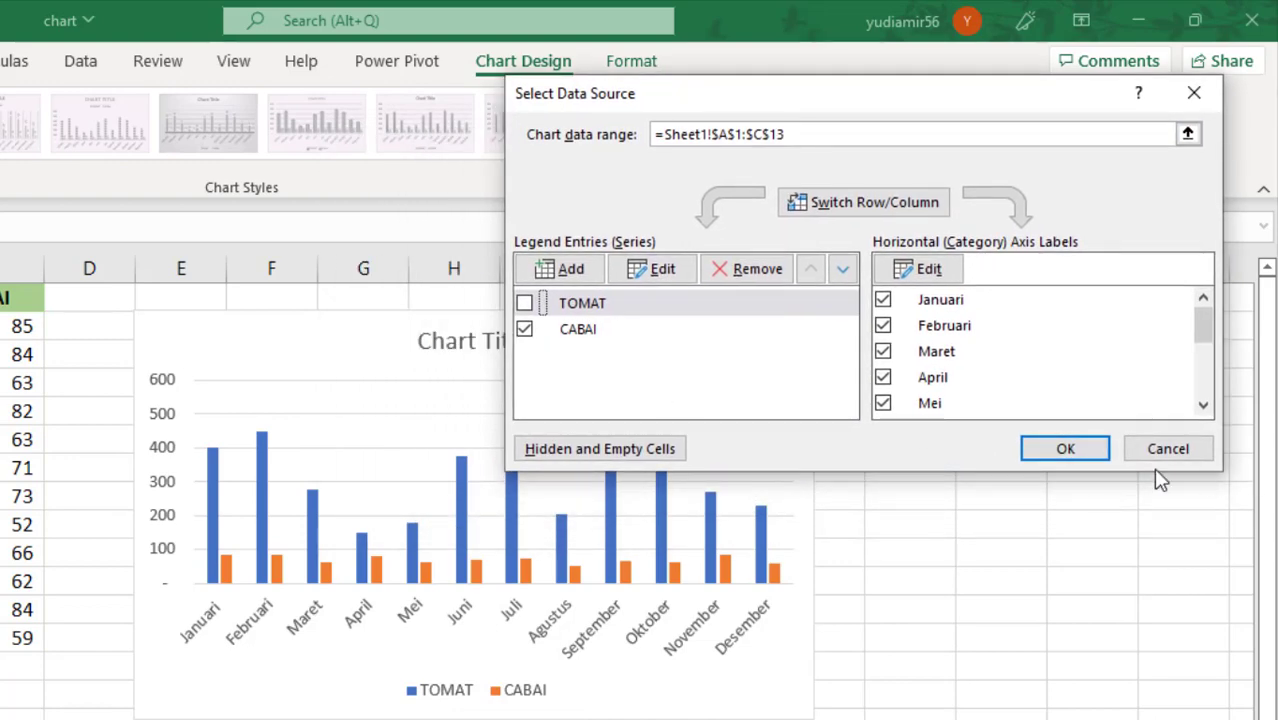
pyautogui.click(1075, 449)
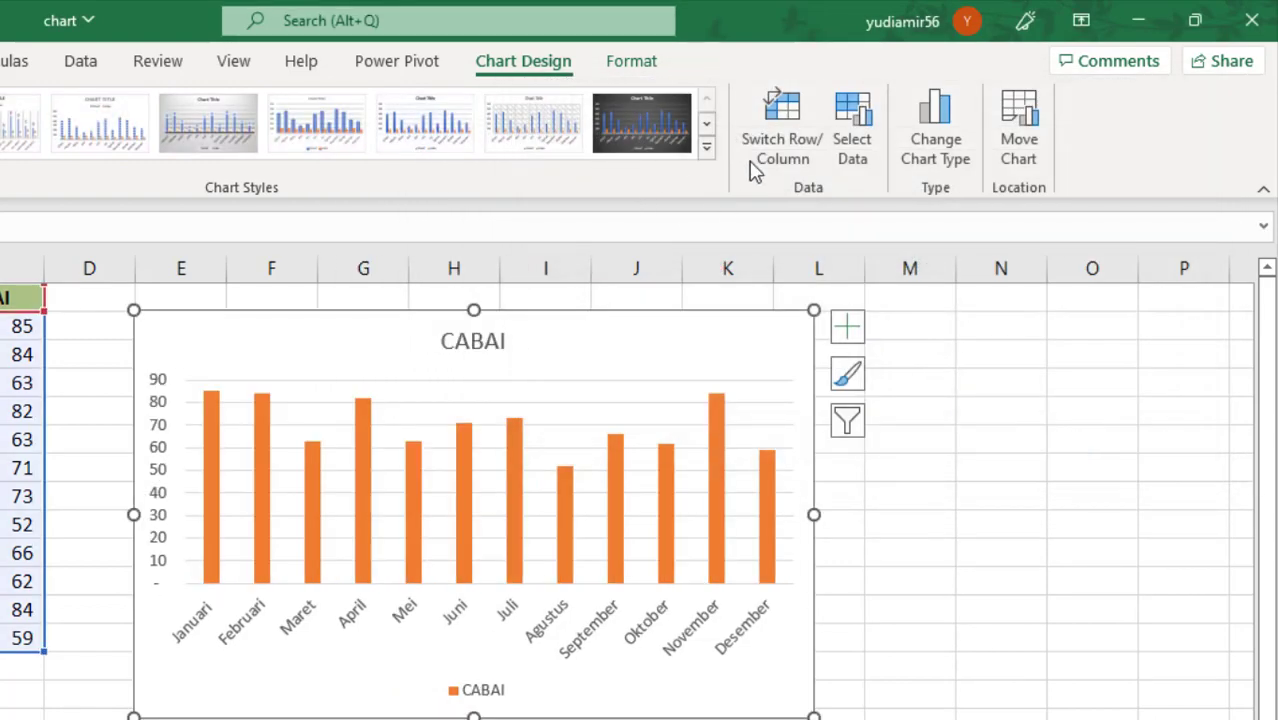
# Include the TOMAT series again in the chart's data source, keeping CABAI selected as well.
pyautogui.click(851, 150)
pyautogui.click(526, 304)
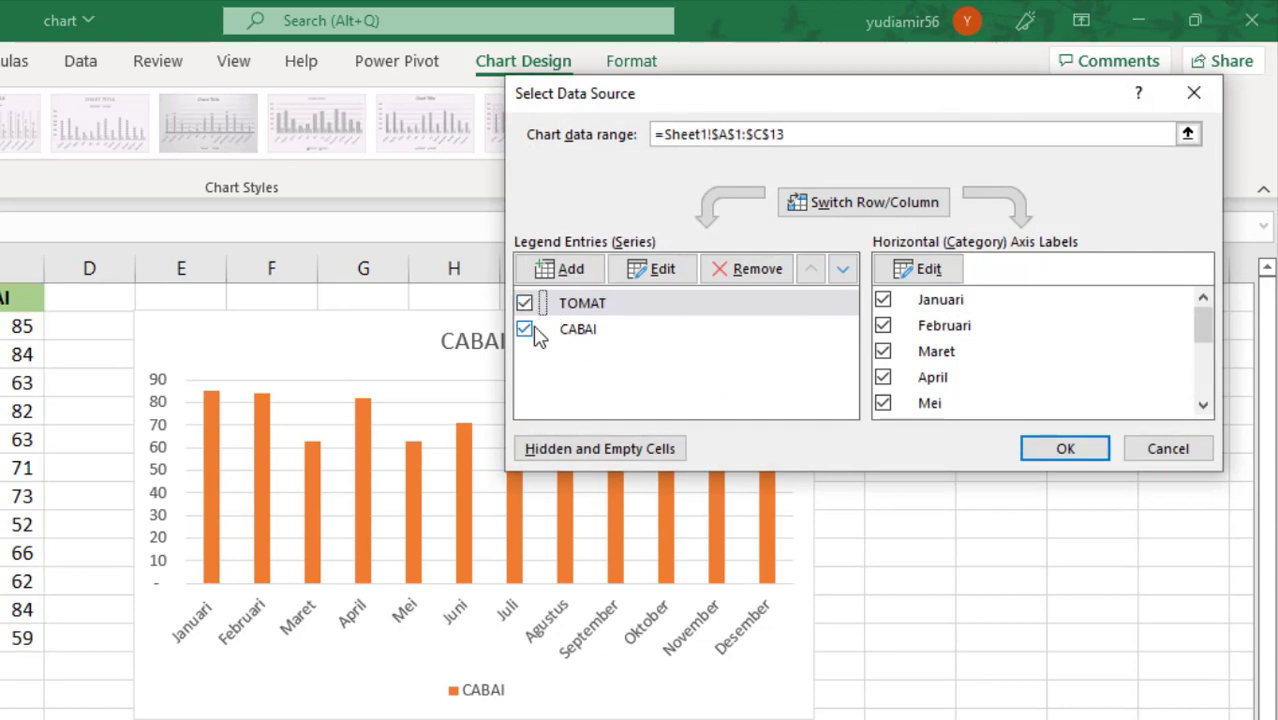
pyautogui.click(526, 330)
pyautogui.click(526, 329)
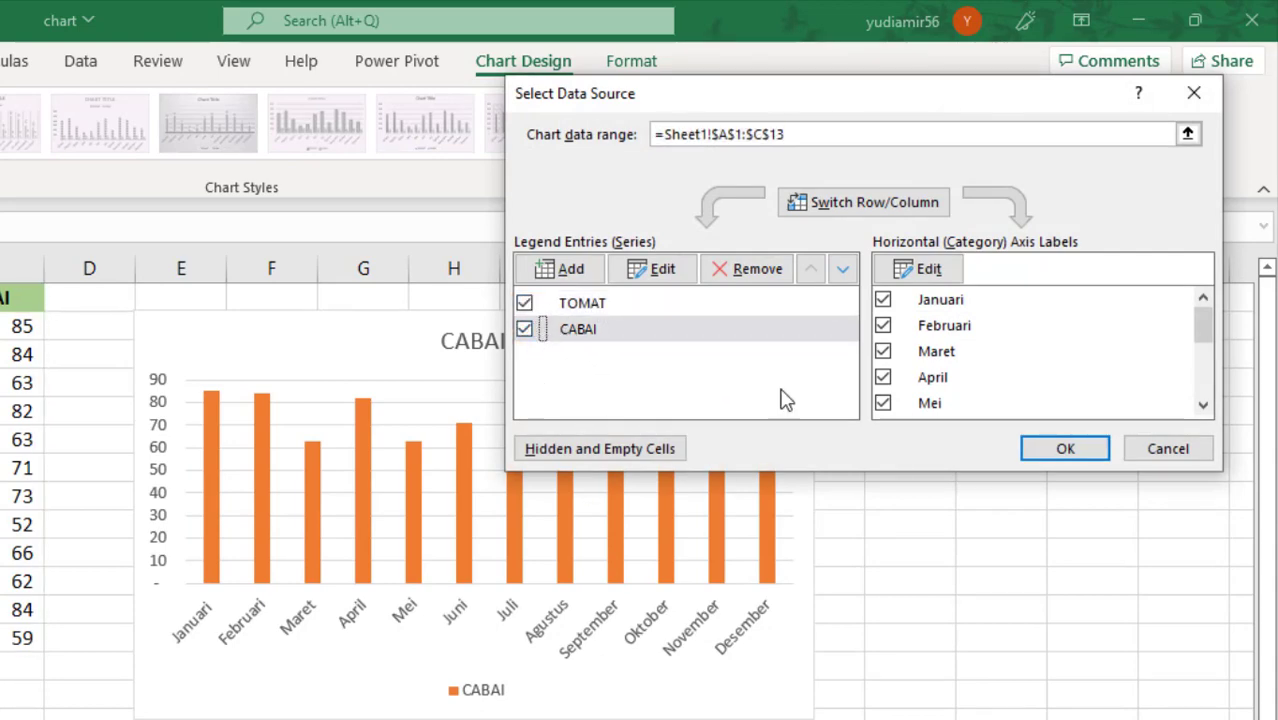
# Inspect the name and value references of the CABAI series and leave them without changes.
pyautogui.click(650, 270)
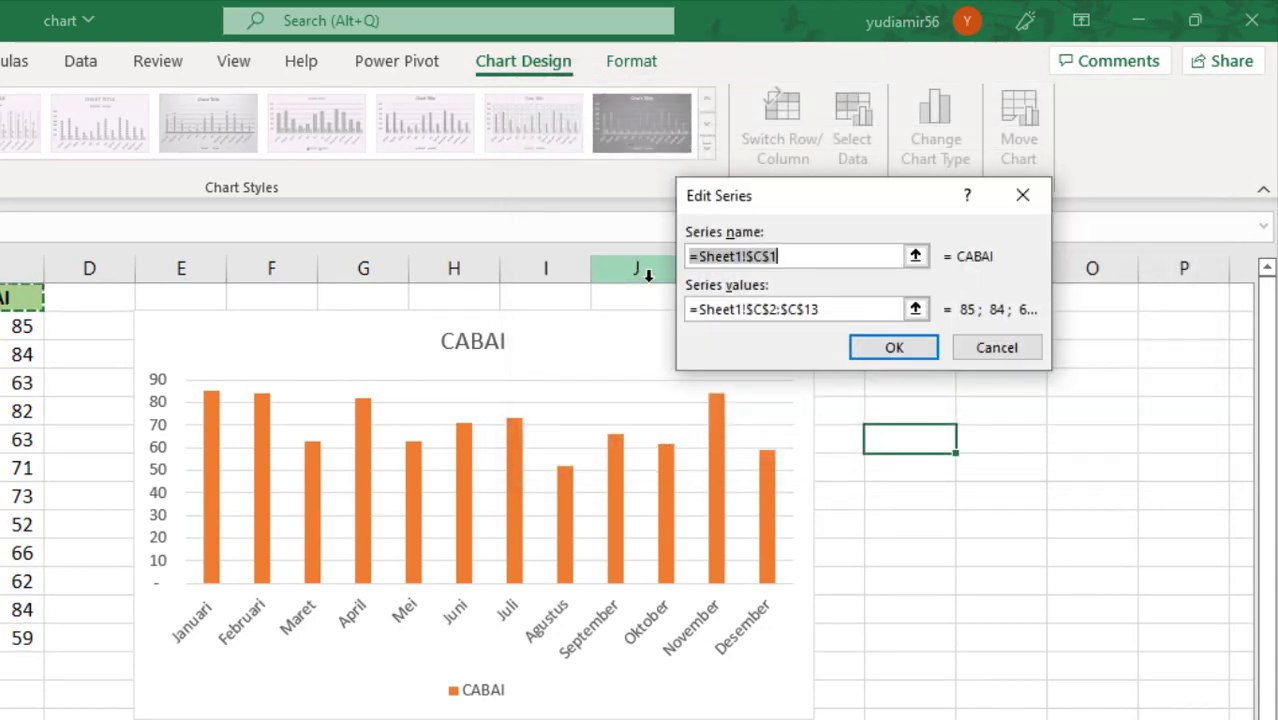
pyautogui.moveTo(822, 203); pyautogui.dragTo(731, 189)
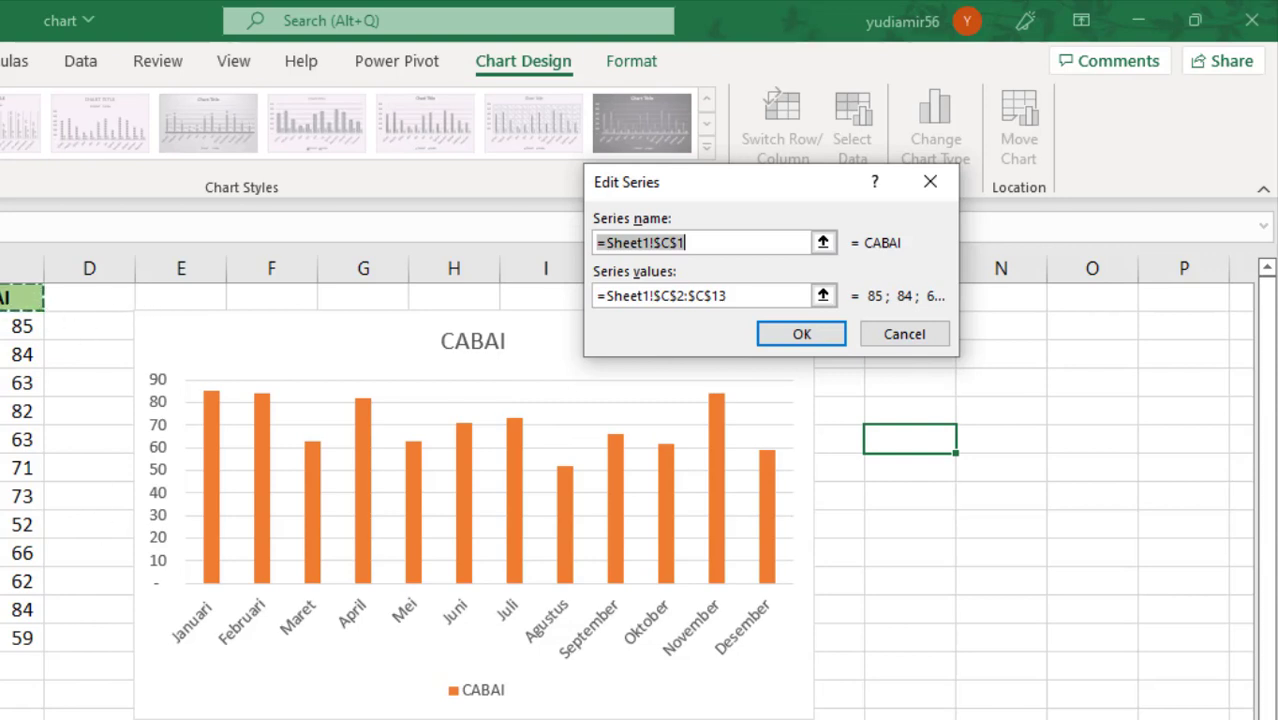
pyautogui.click(902, 337)
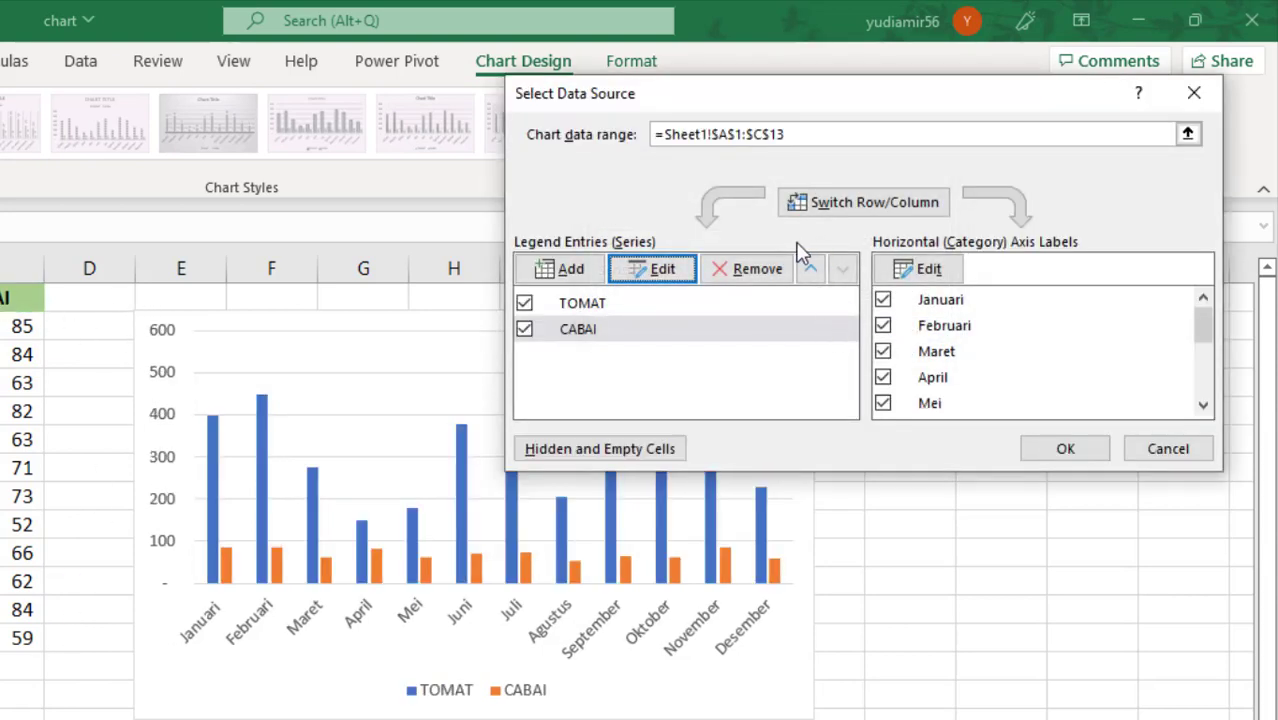
# Try removing the TOMAT series from the chart's data source, discard the edit, and undo the last chart change.
pyautogui.click(524, 303)
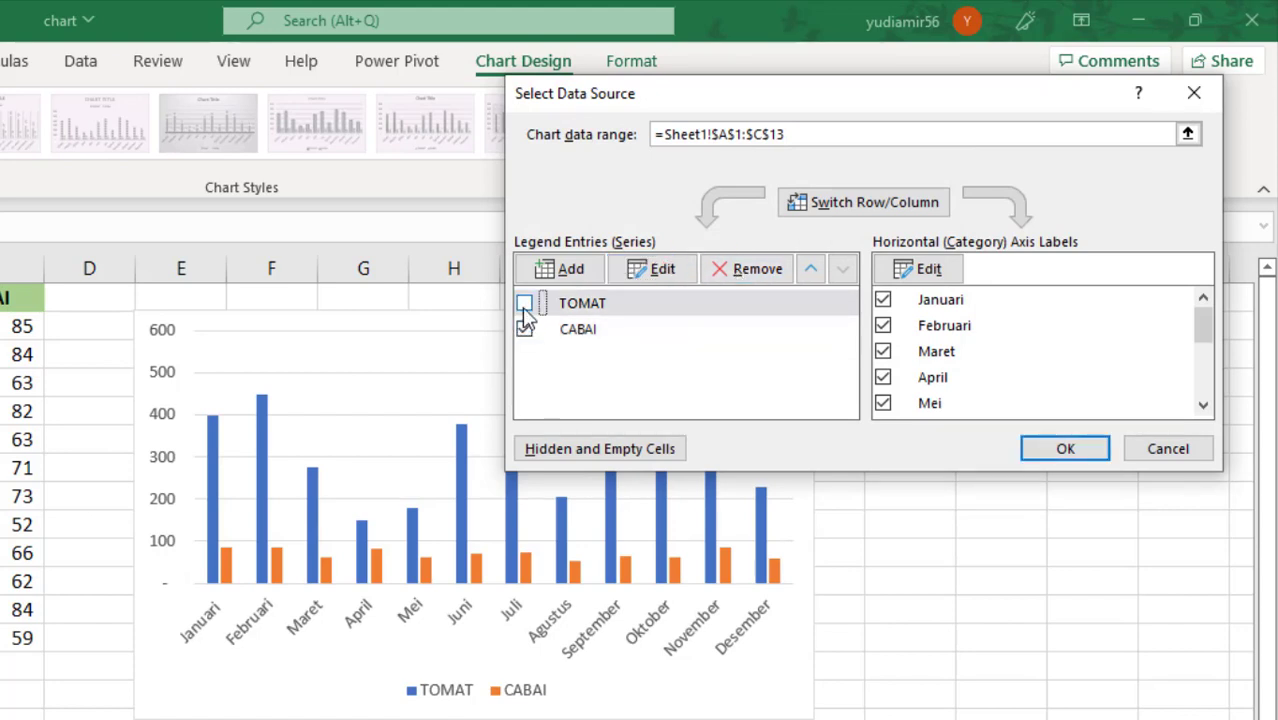
pyautogui.click(524, 304)
pyautogui.click(757, 270)
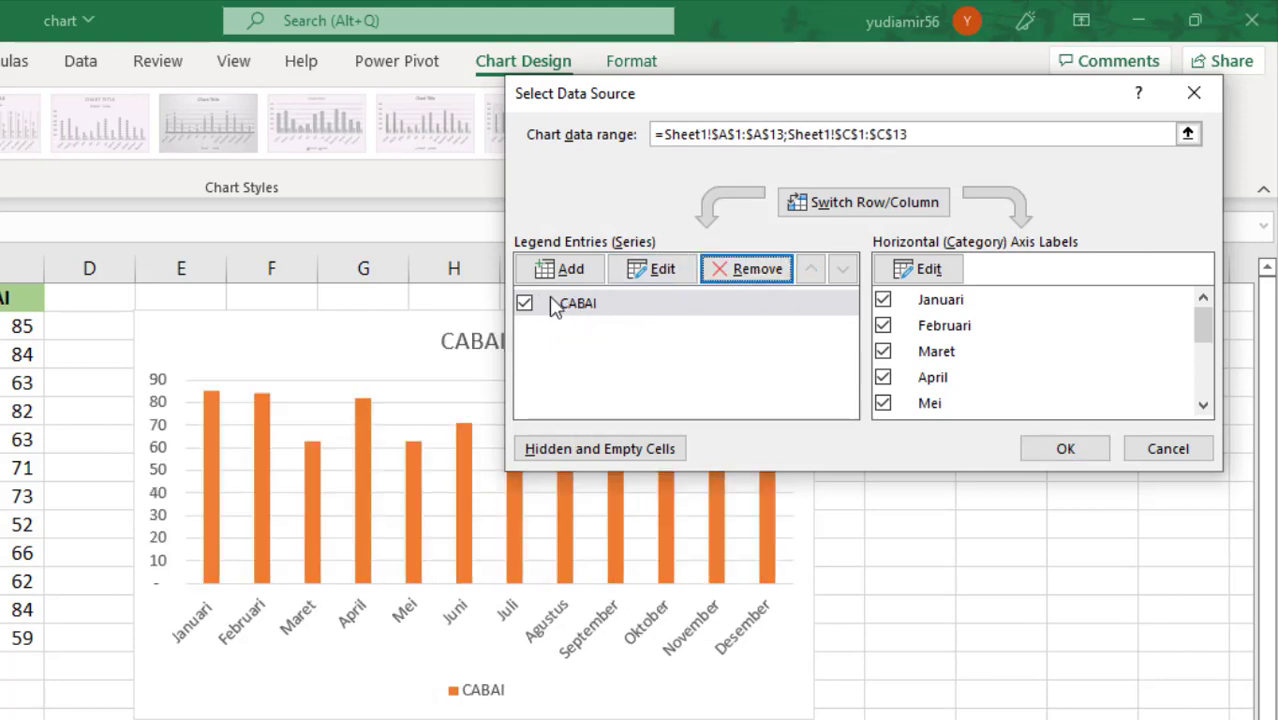
pyautogui.click(1158, 449)
pyautogui.hotkey('ctrl', 'z')
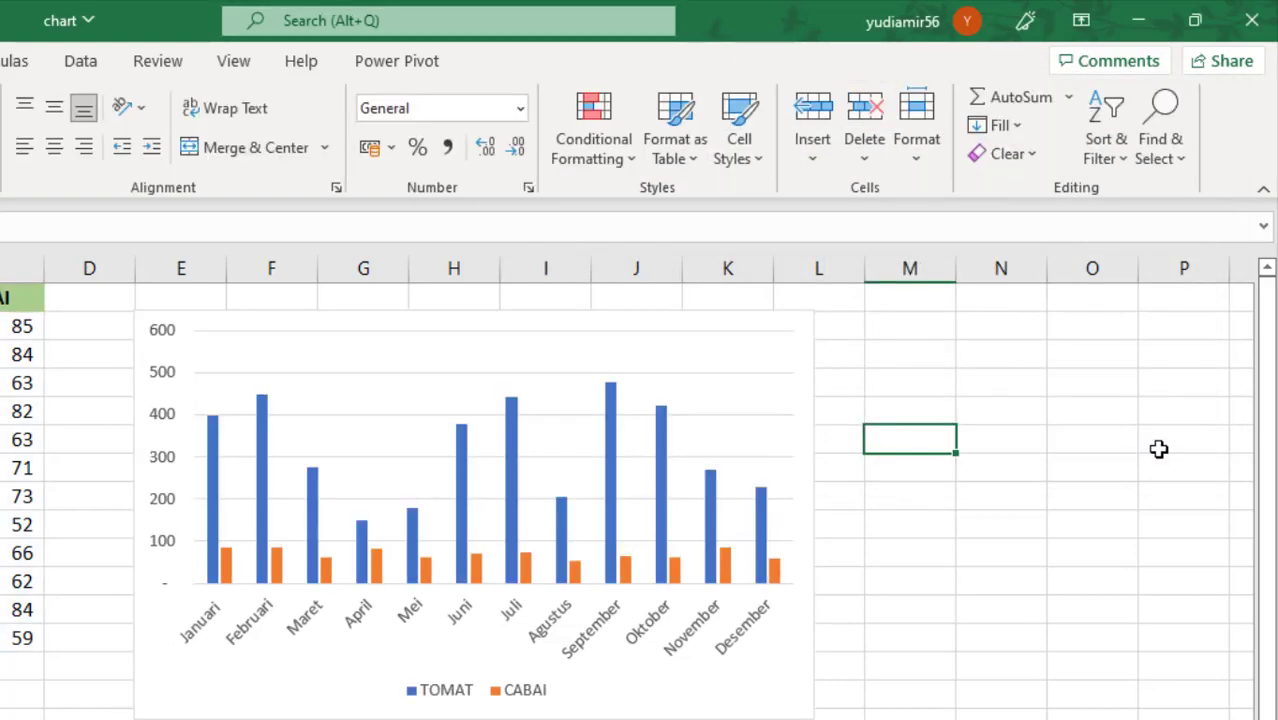
# Try excluding the Januari and Februari categories from the chart's horizontal axis labels.
pyautogui.click(570, 515)
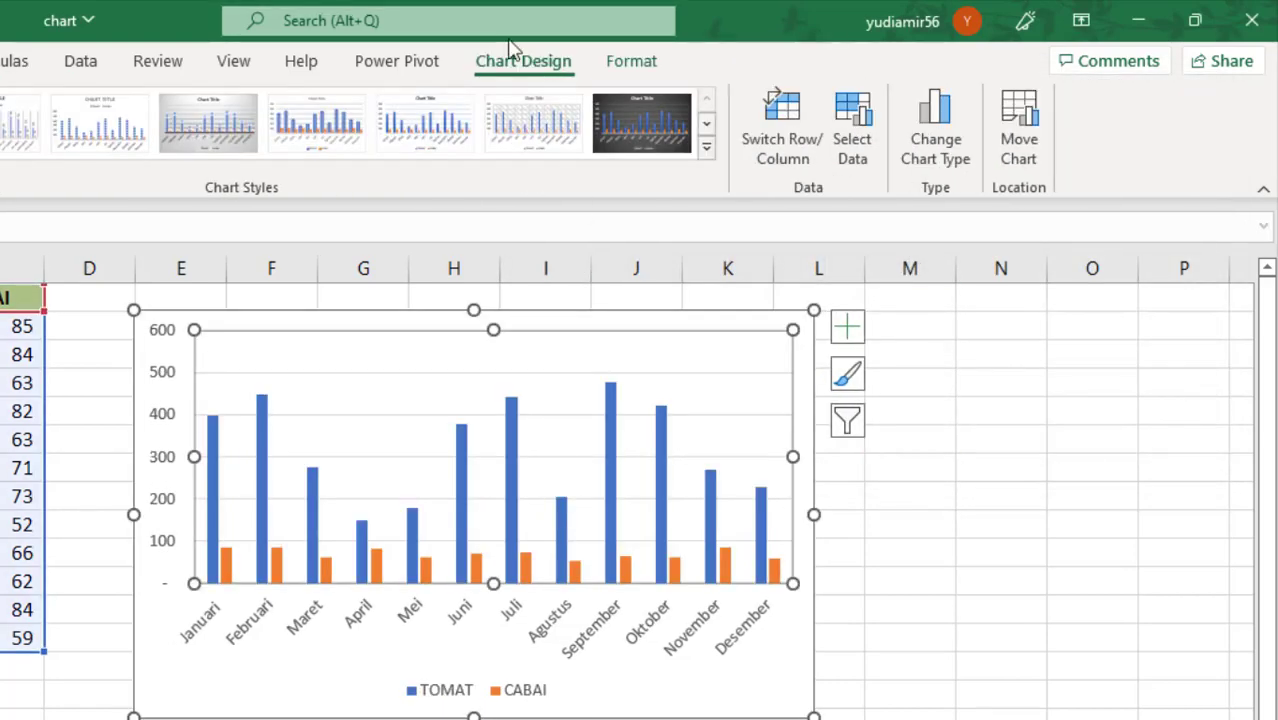
pyautogui.click(855, 160)
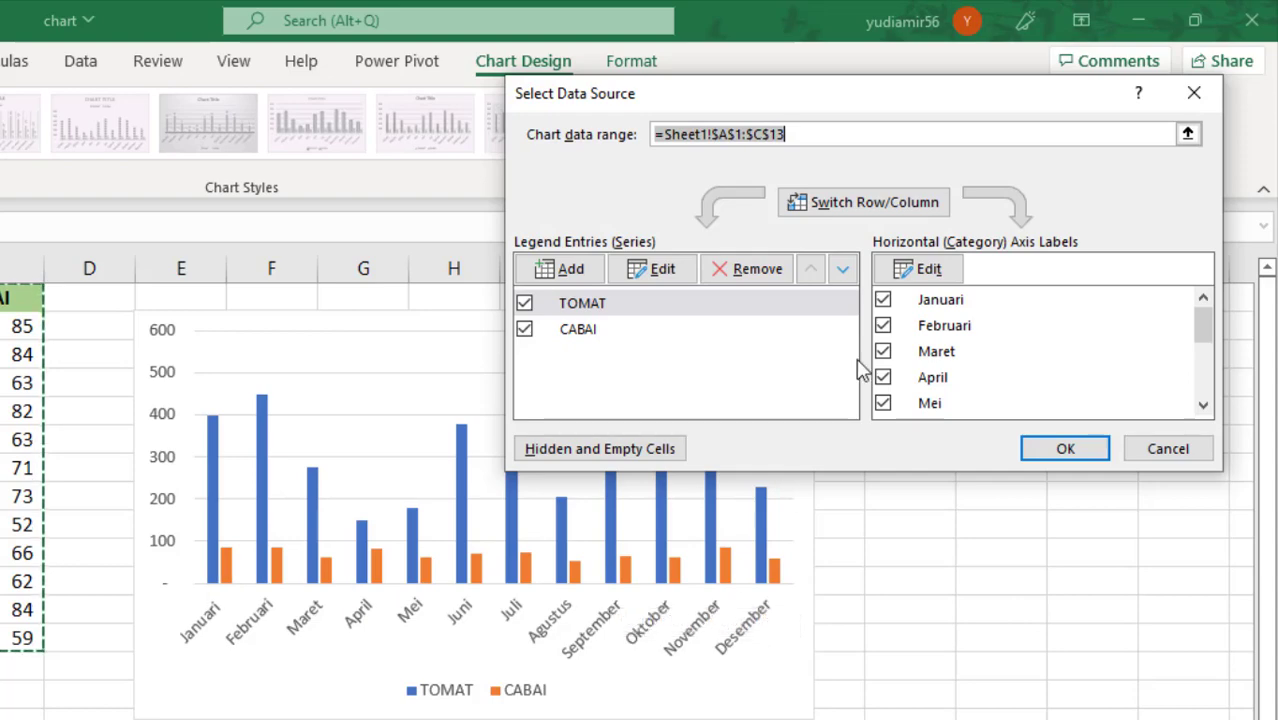
pyautogui.click(883, 300)
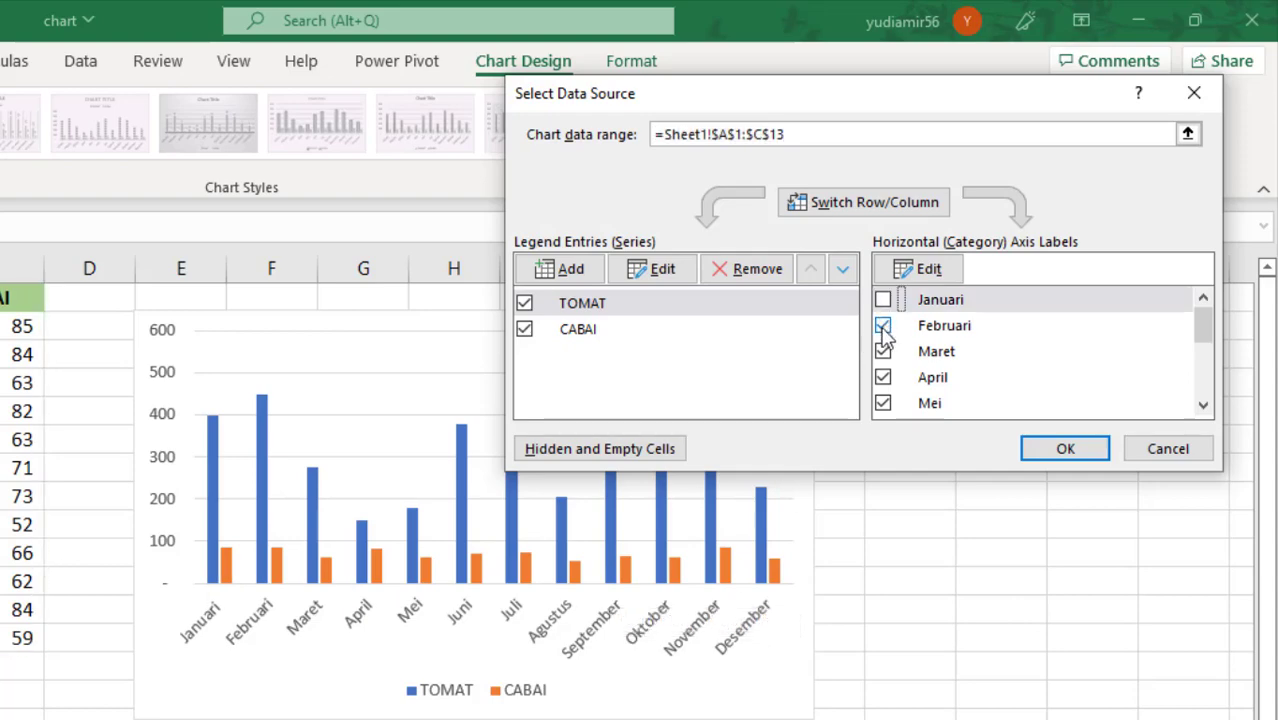
pyautogui.click(883, 325)
pyautogui.click(1062, 449)
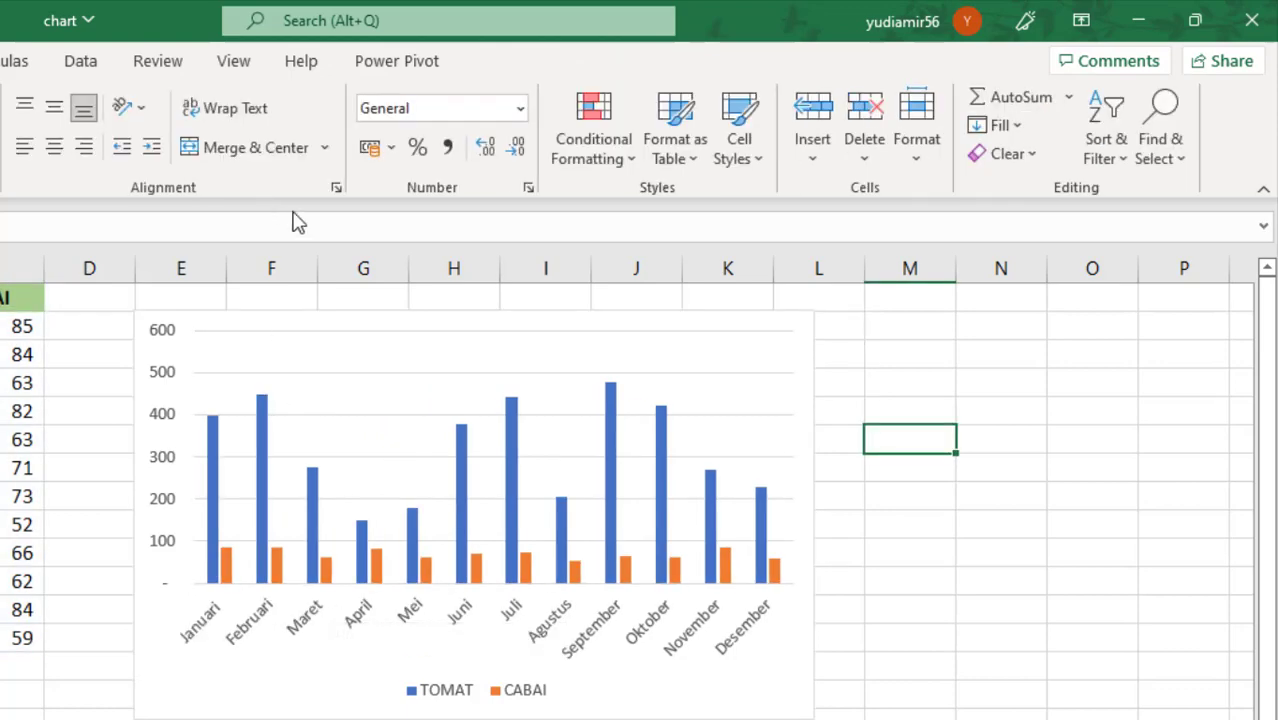
# Review the chart's series and month categories in the data source settings, and close them without changes.
pyautogui.click(462, 455)
pyautogui.click(362, 330)
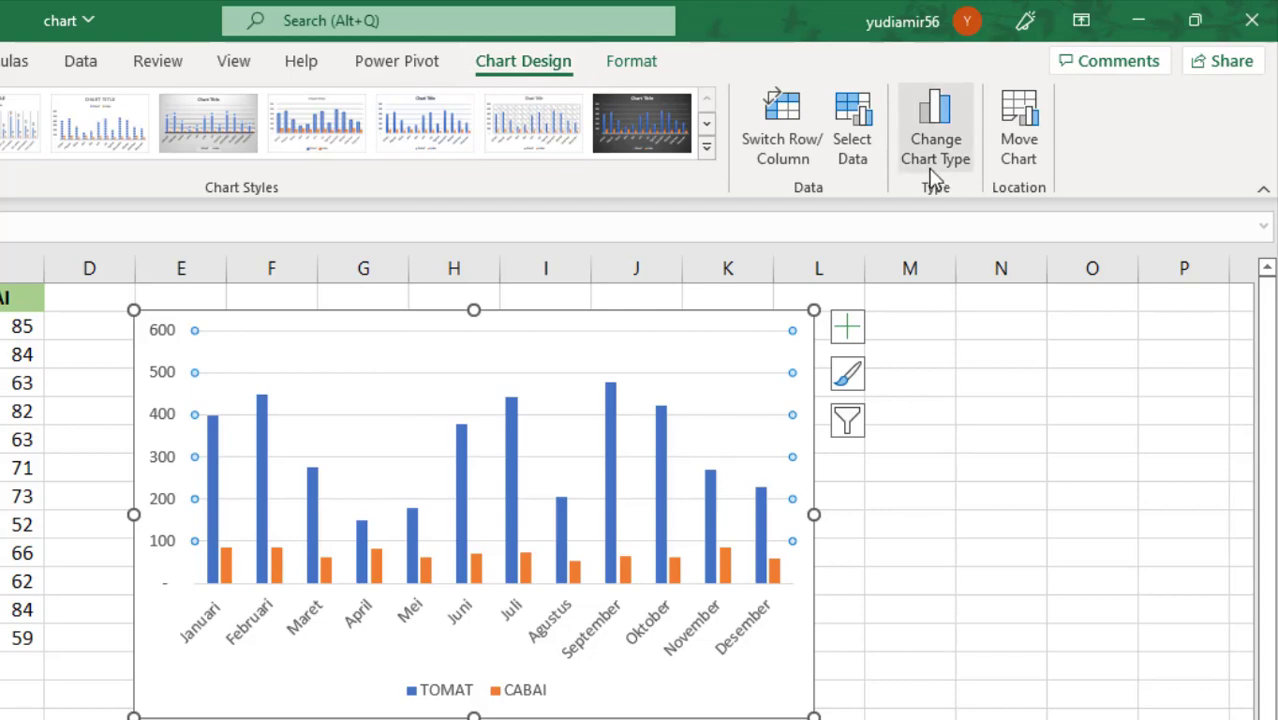
pyautogui.click(870, 163)
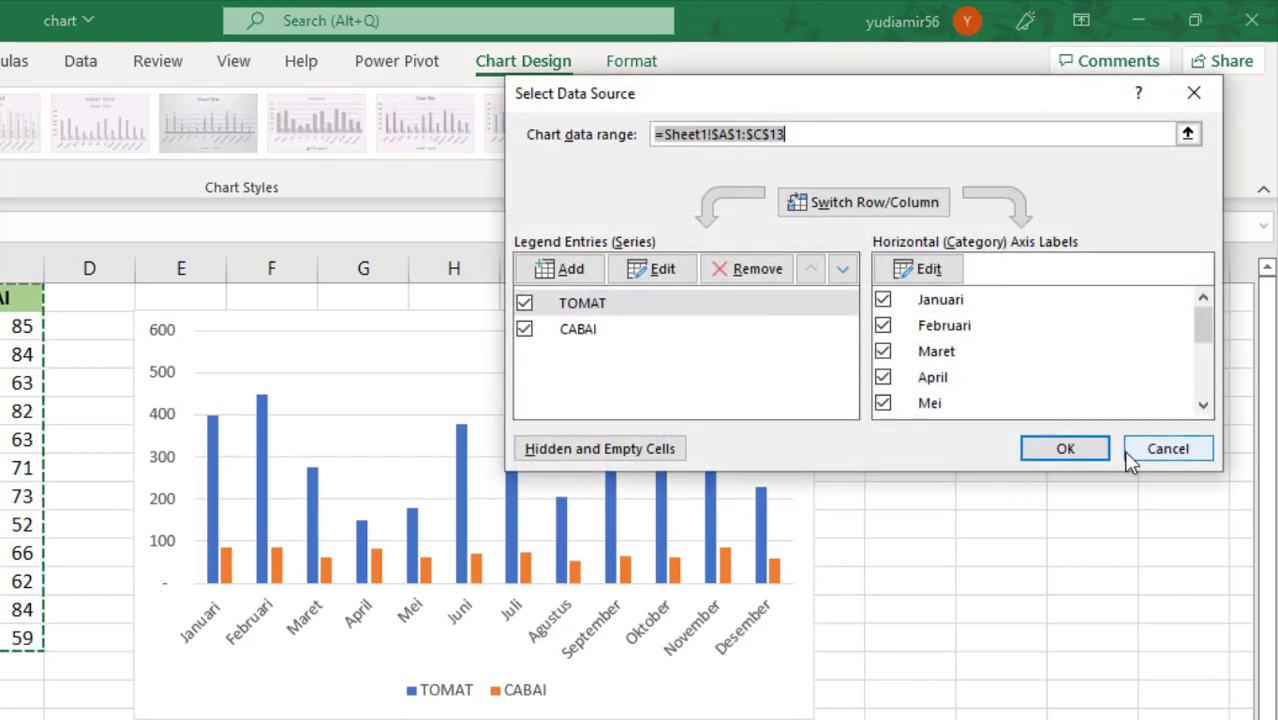
pyautogui.click(1158, 451)
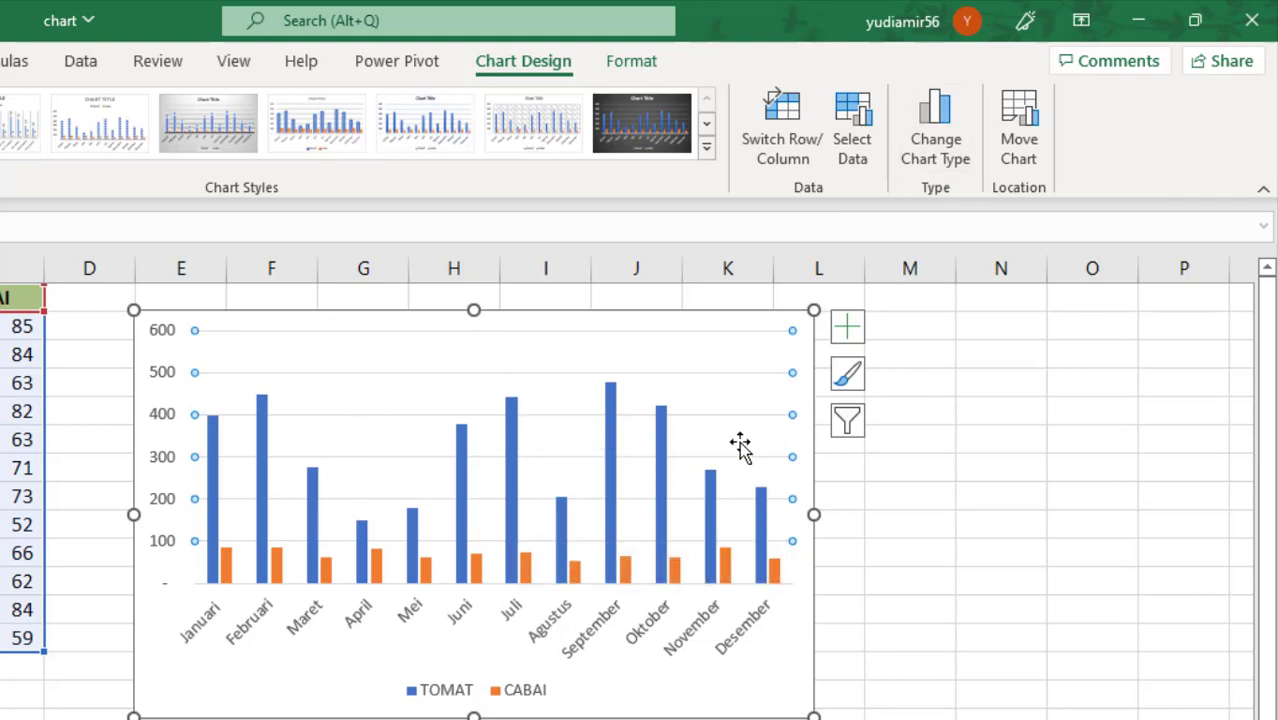
# Browse the alternative chart types for the column chart, including the recommended, line, bar and pie types.
pyautogui.click(949, 155)
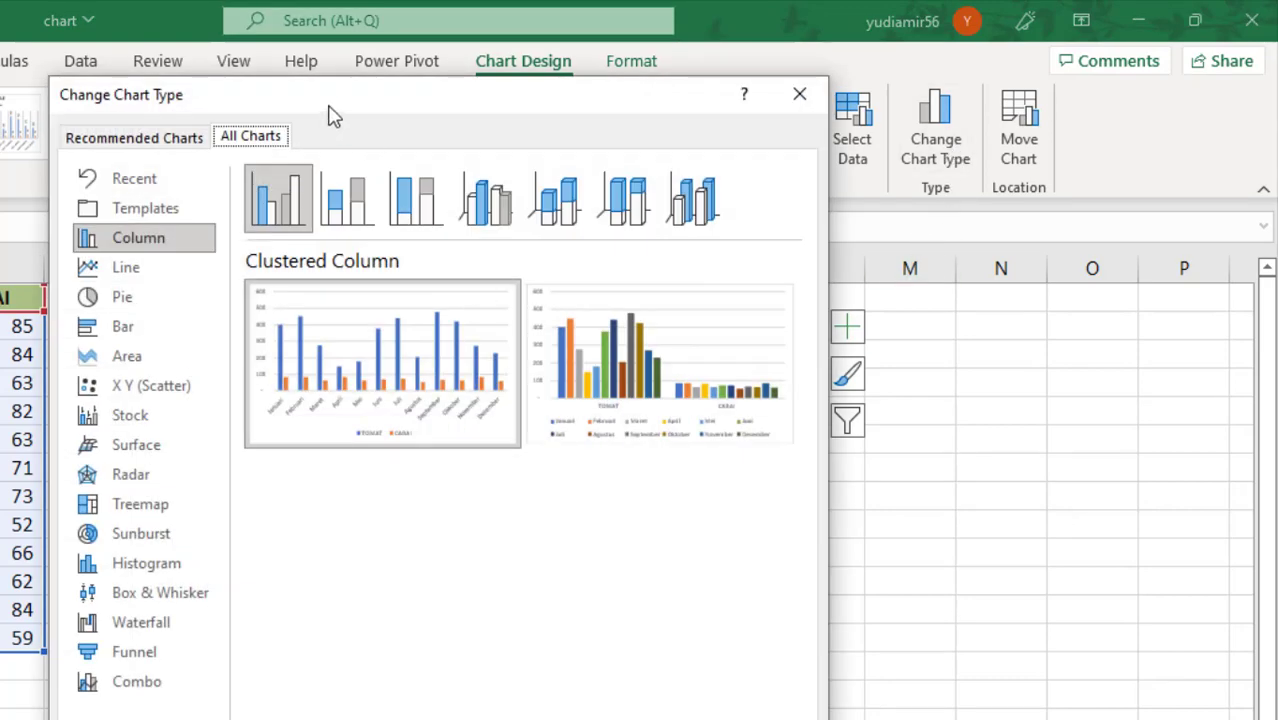
pyautogui.click(152, 148)
pyautogui.click(262, 148)
pyautogui.click(135, 270)
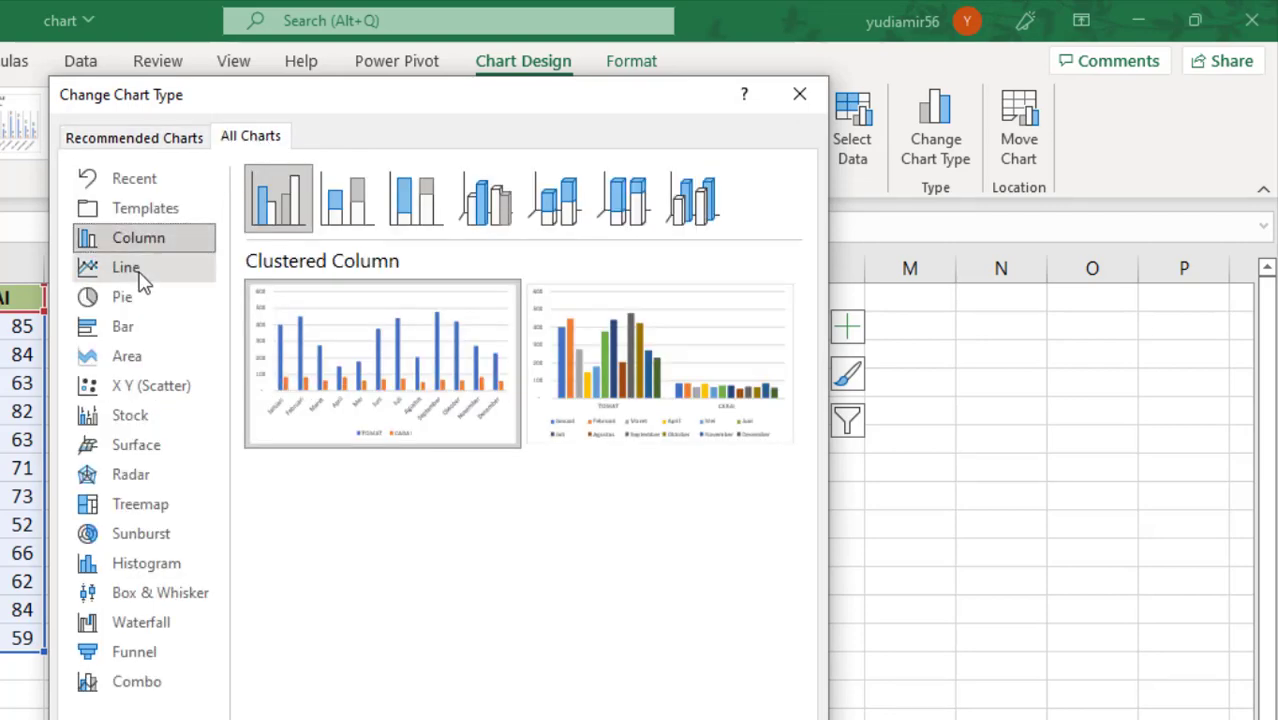
pyautogui.click(140, 326)
pyautogui.click(100, 298)
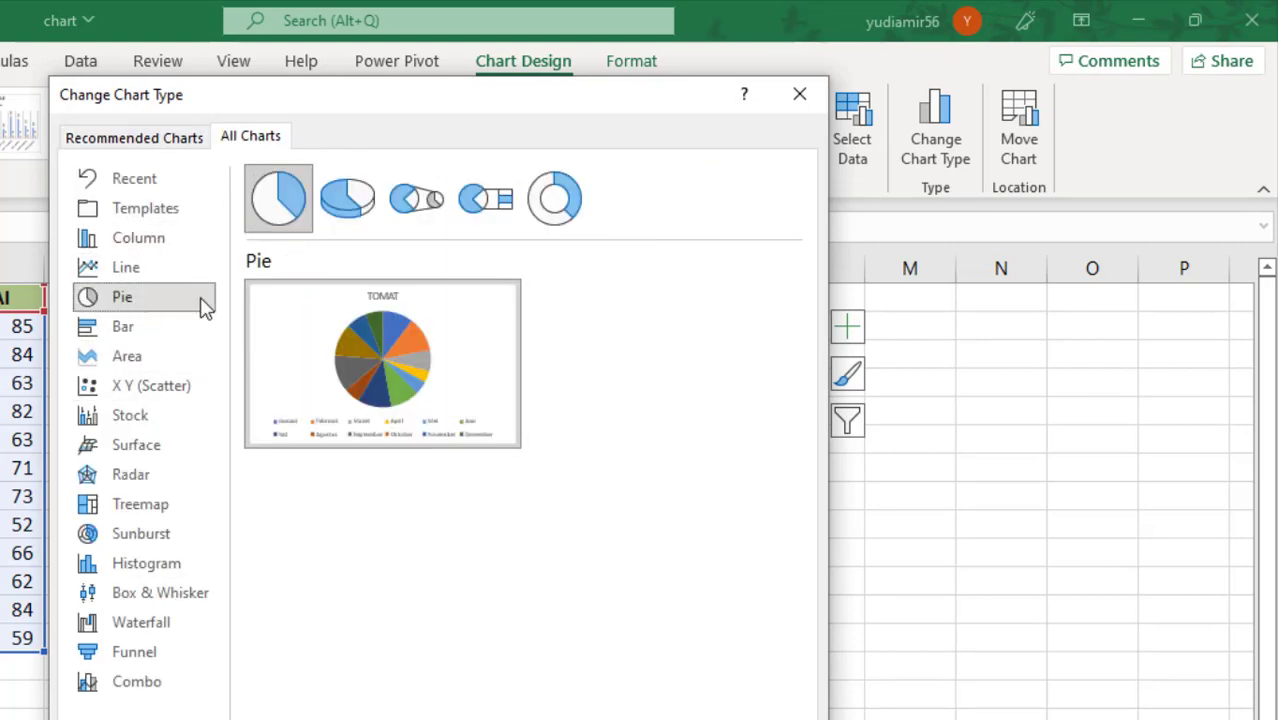
# Preview the 3-D Pie and Doughnut subtypes, try the Pie of Pie type on the chart, and undo the type change.
pyautogui.click(347, 212)
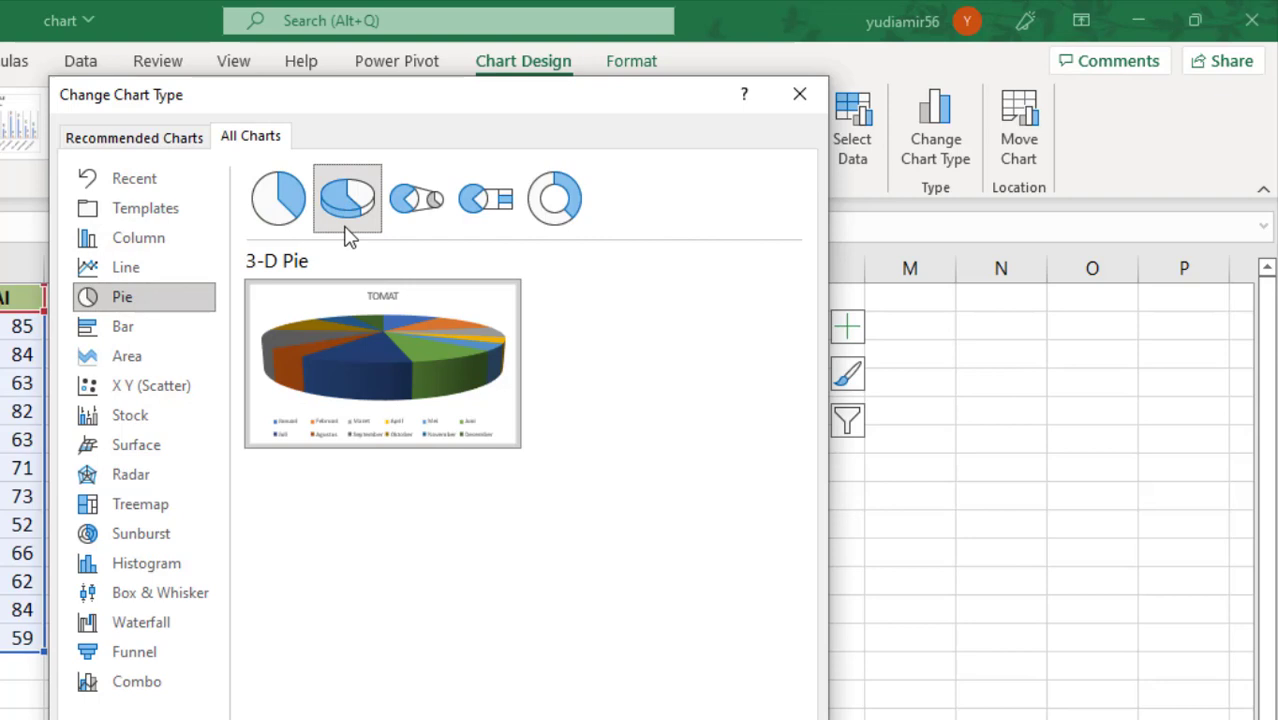
pyautogui.click(409, 216)
pyautogui.click(357, 208)
pyautogui.click(434, 214)
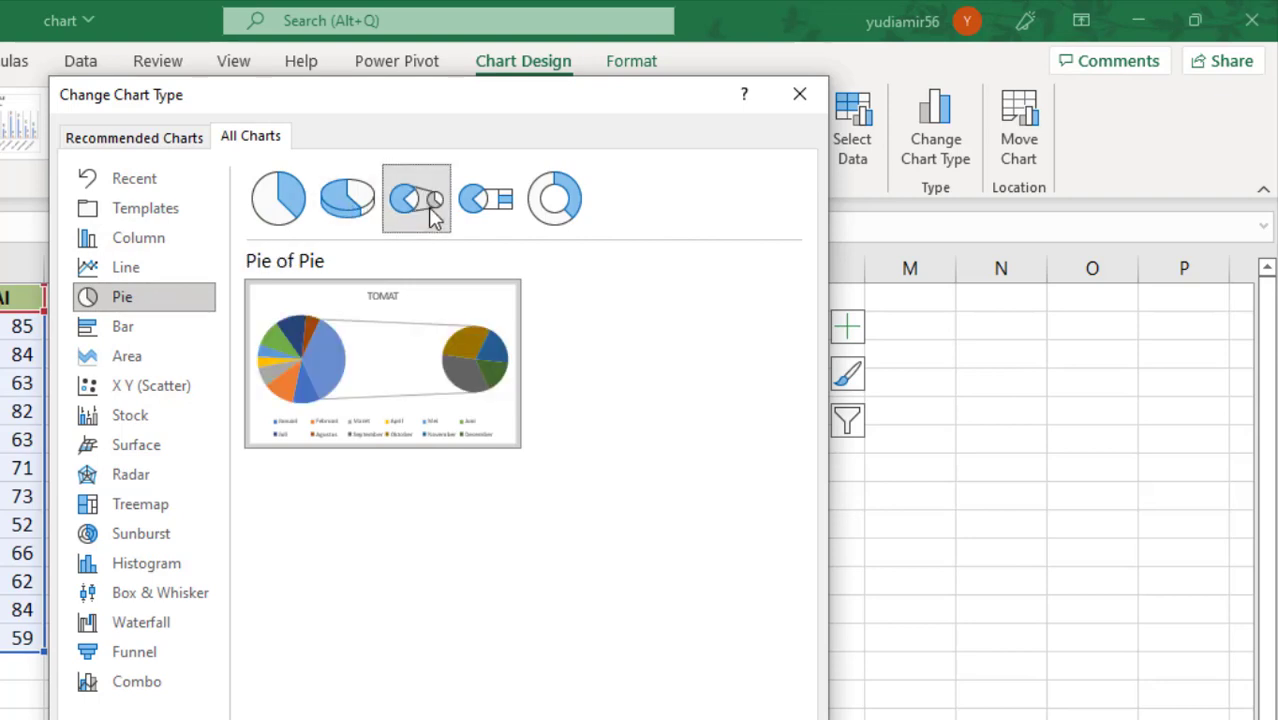
pyautogui.click(565, 205)
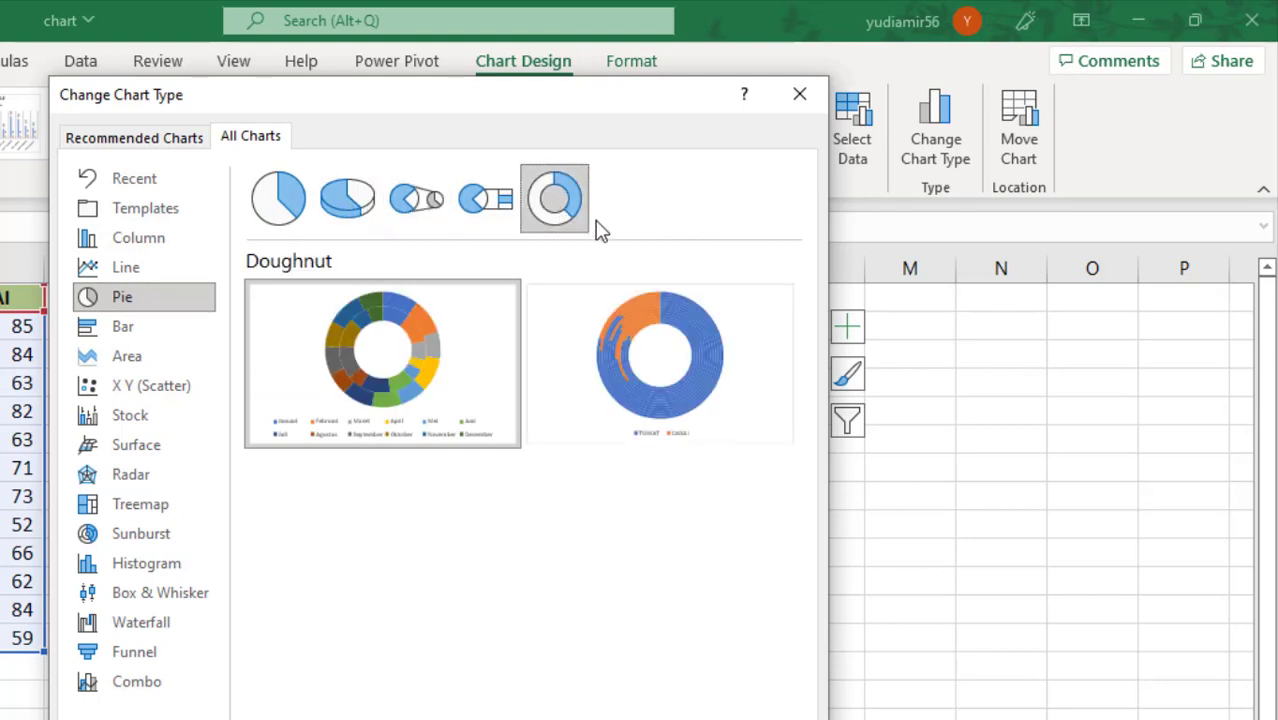
pyautogui.click(362, 218)
pyautogui.click(417, 220)
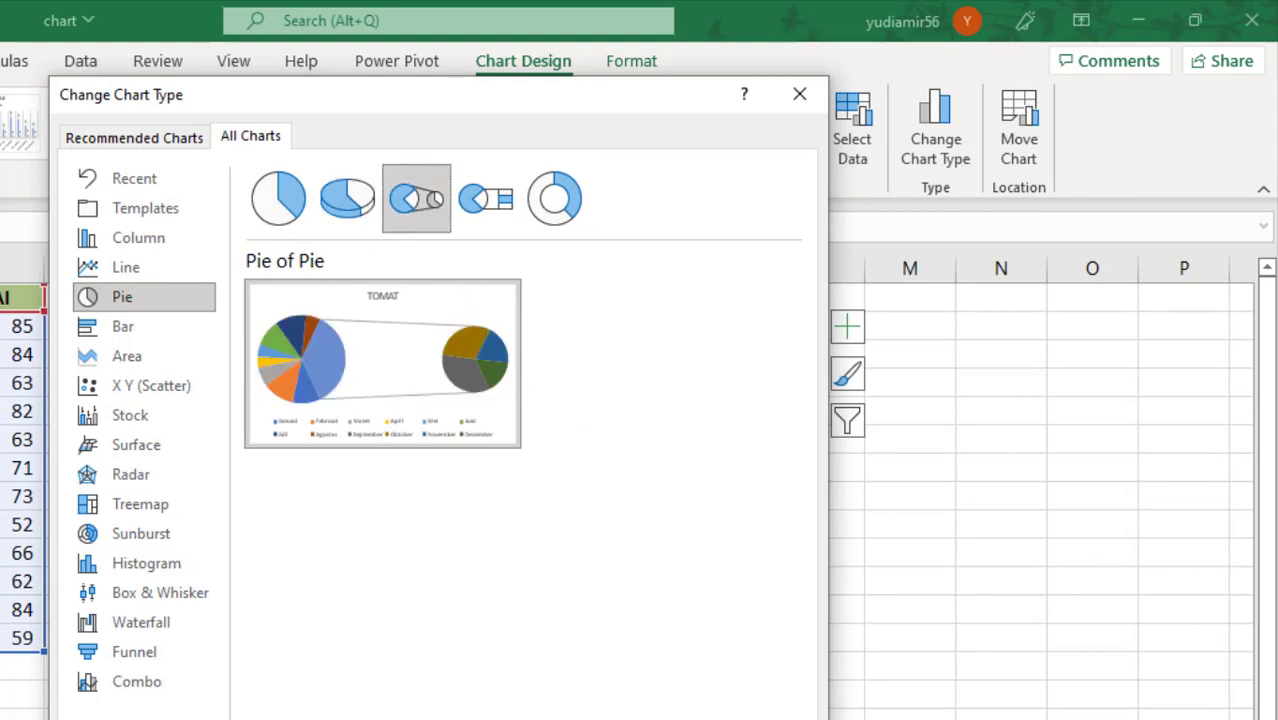
pyautogui.click(655, 718)
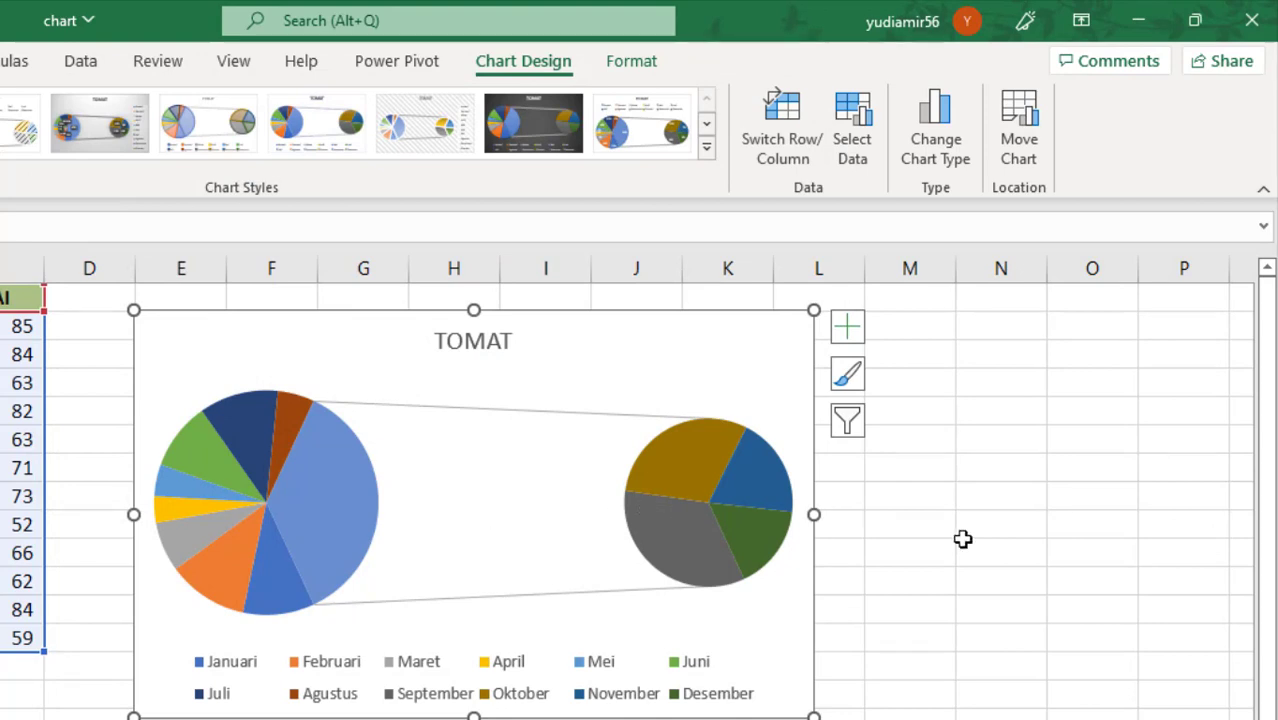
pyautogui.hotkey('ctrl', 'z')
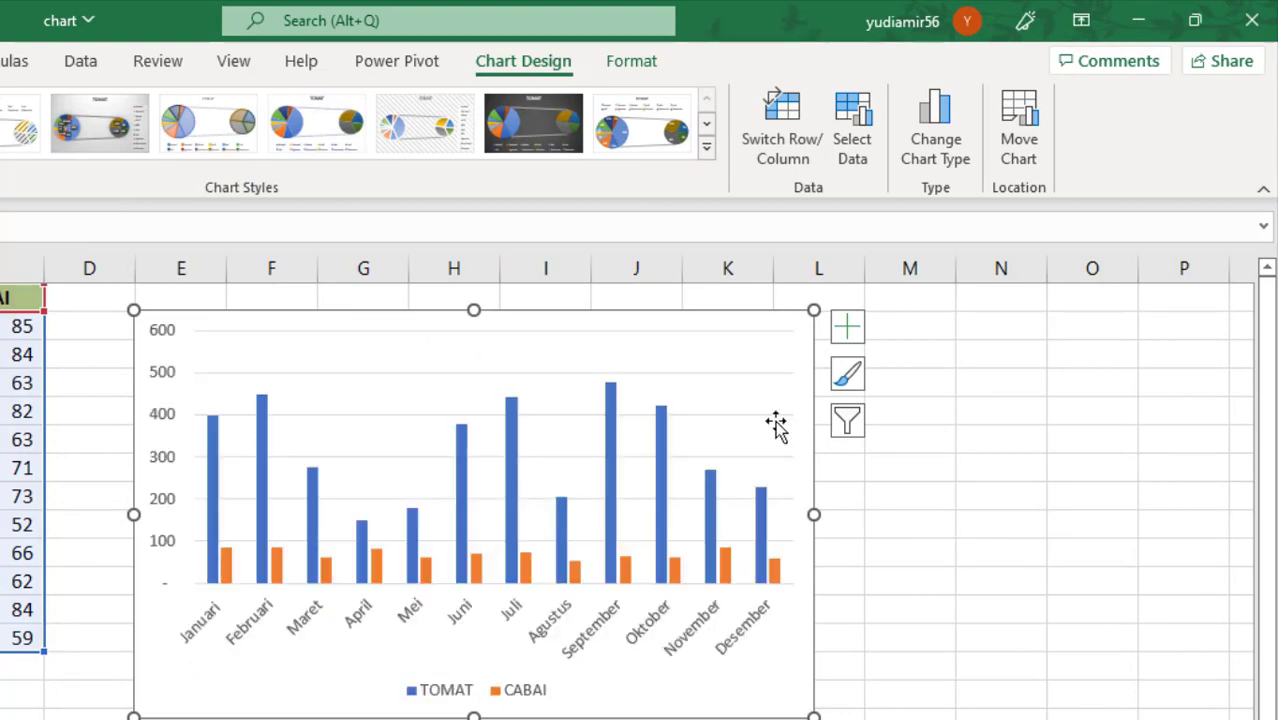
# Move the column chart to a new sheet named Chart1.
pyautogui.click(645, 345)
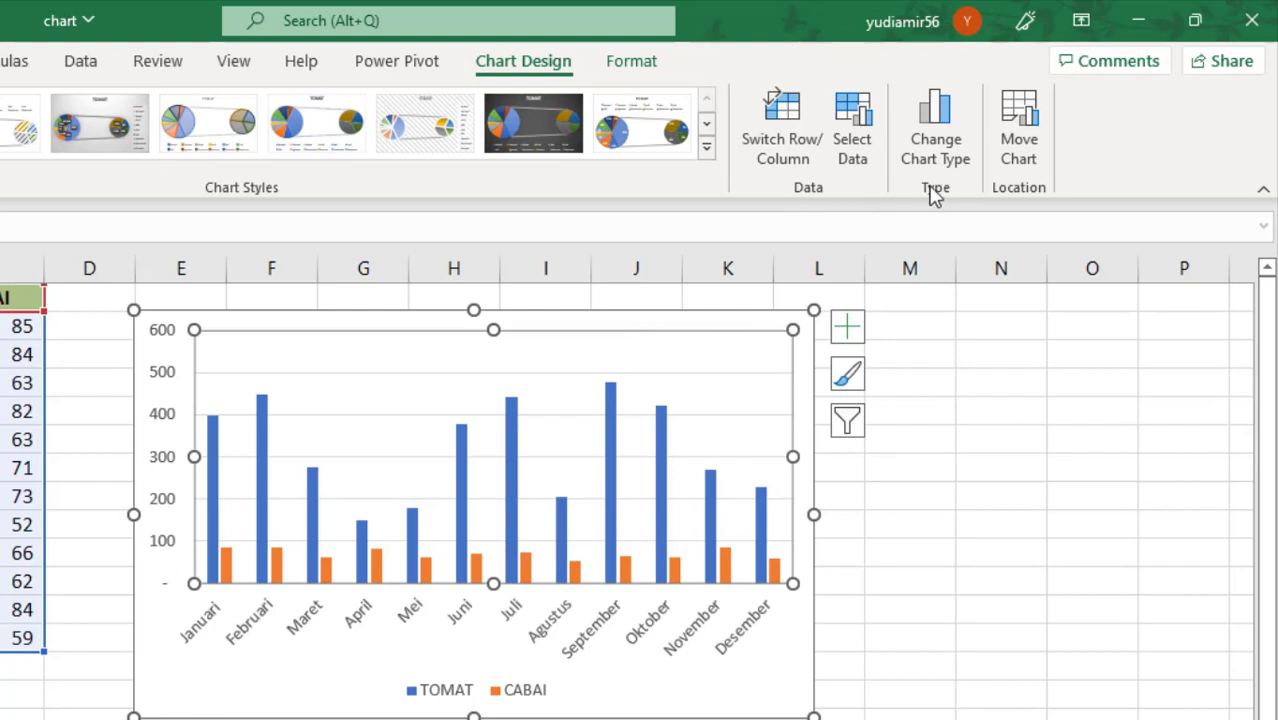
pyautogui.click(1033, 158)
pyautogui.moveTo(921, 137); pyautogui.dragTo(829, 122)
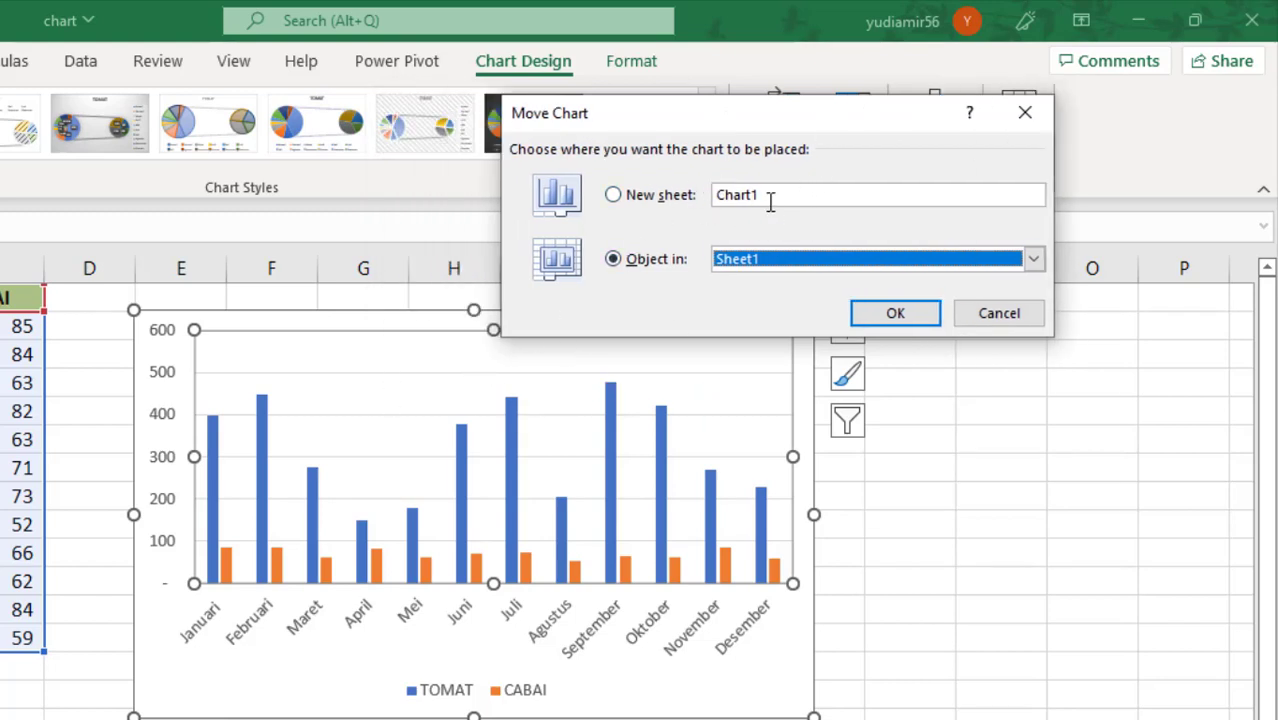
pyautogui.click(650, 198)
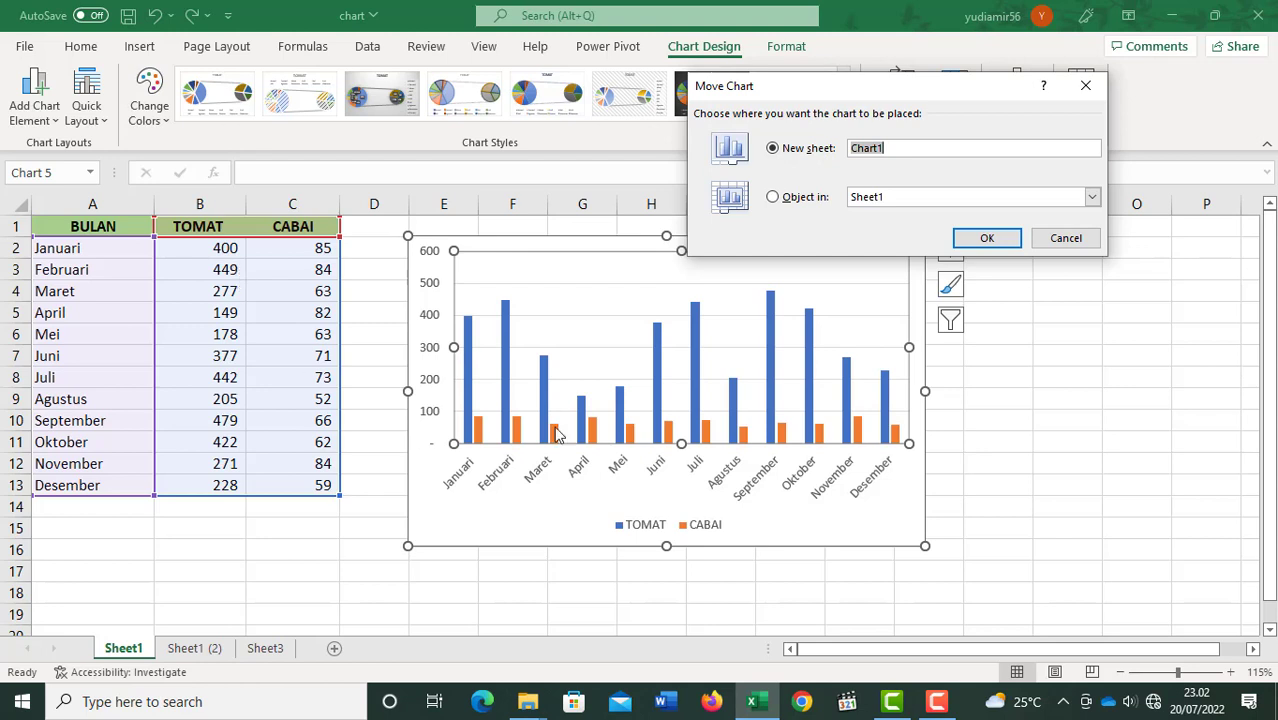
pyautogui.moveTo(901, 152); pyautogui.dragTo(807, 151)
pyautogui.click(989, 245)
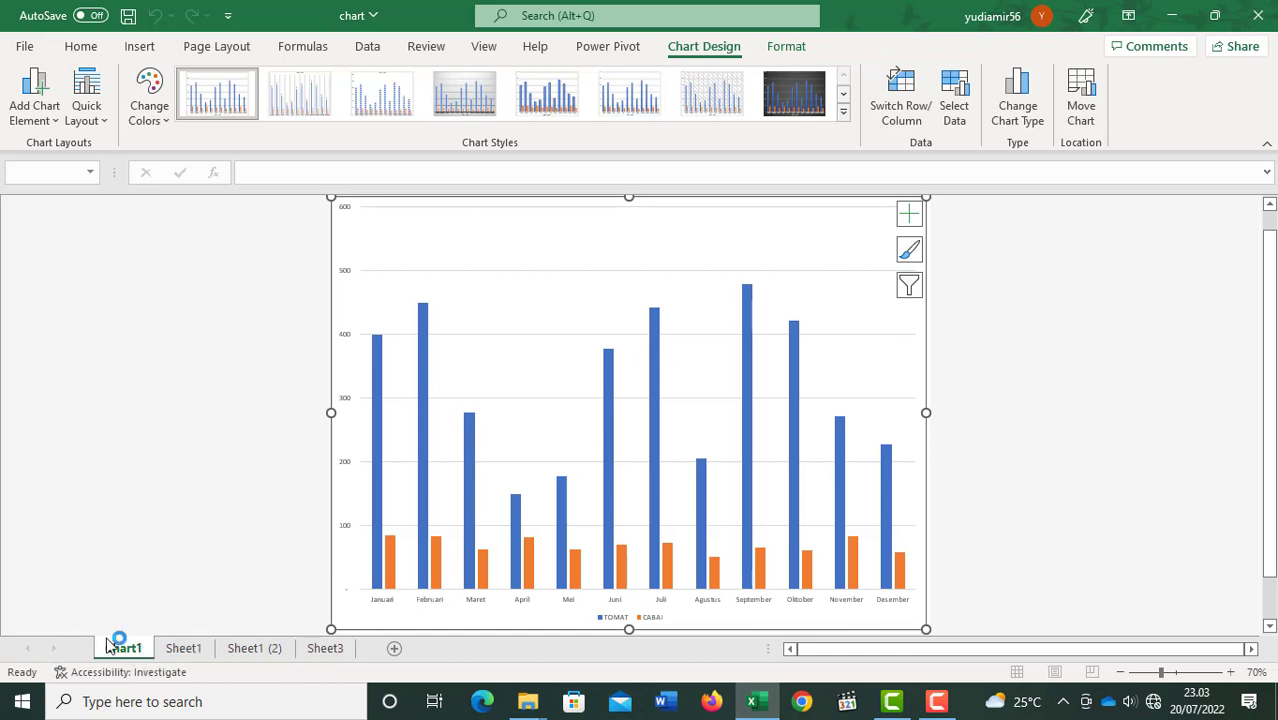
# Check Sheet1 without the chart, and move the chart from Chart1 back into Sheet1 as an object.
pyautogui.click(185, 650)
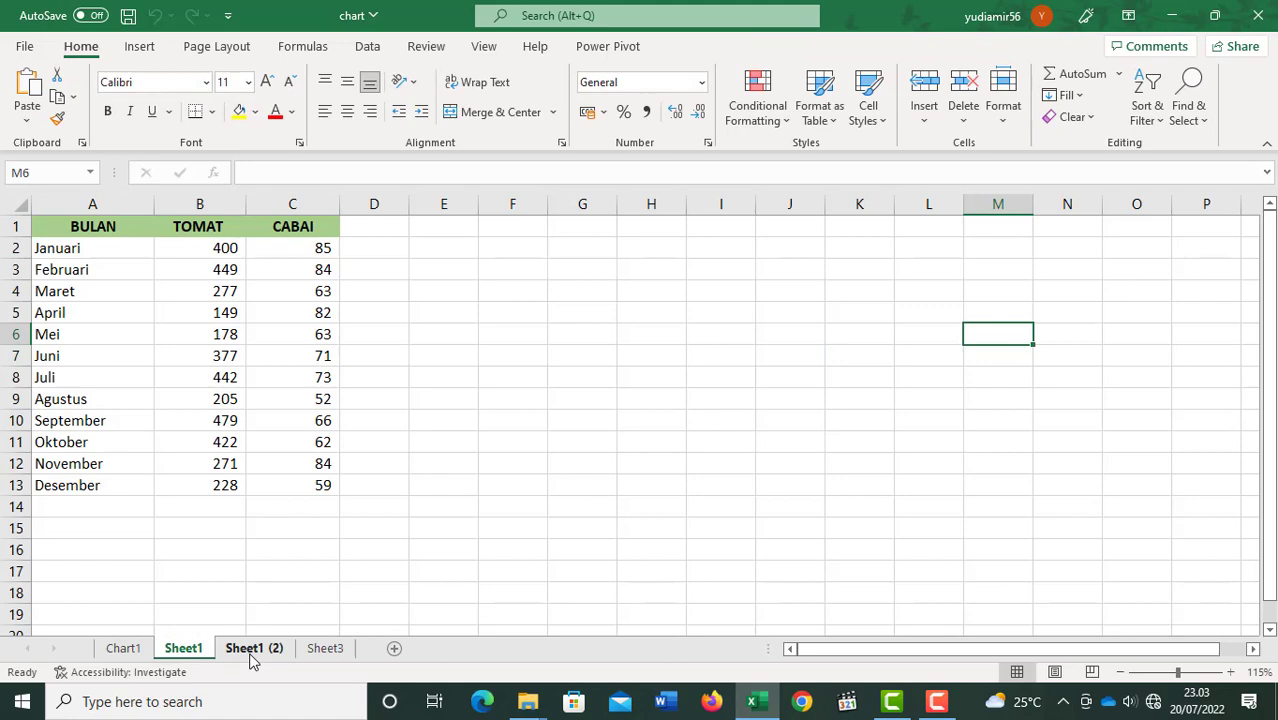
pyautogui.click(138, 656)
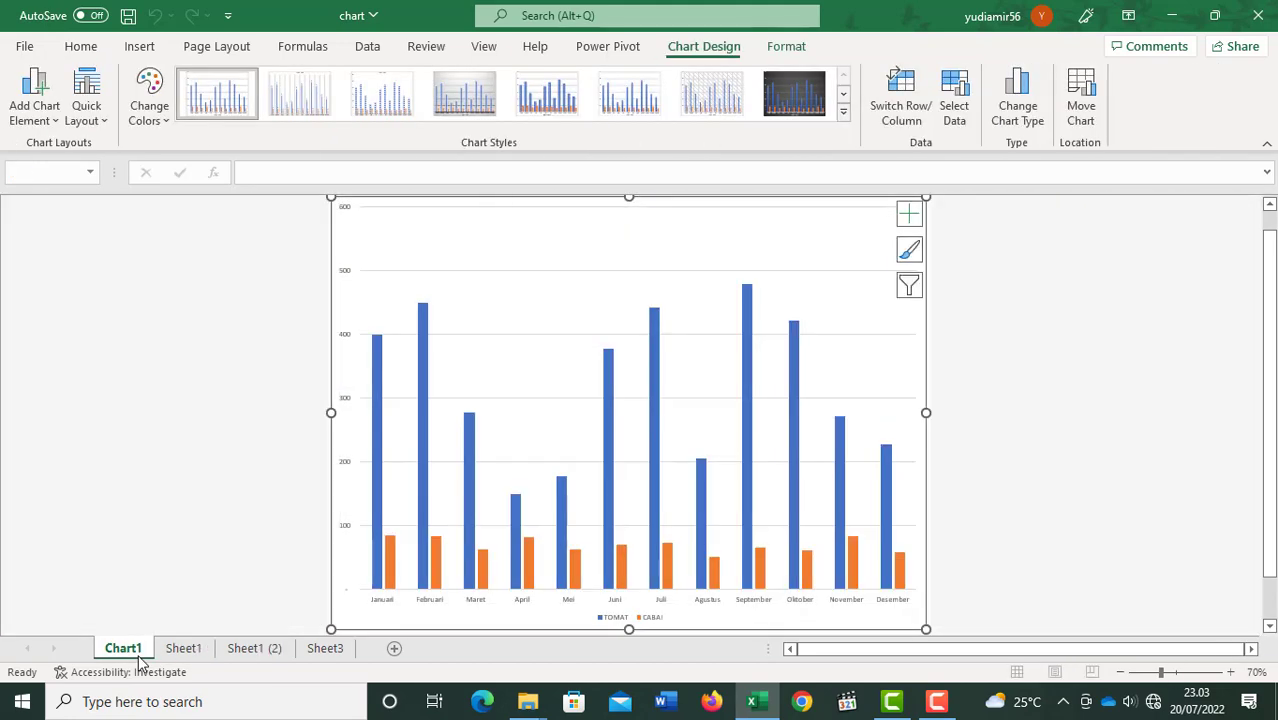
pyautogui.click(1080, 100)
pyautogui.click(812, 200)
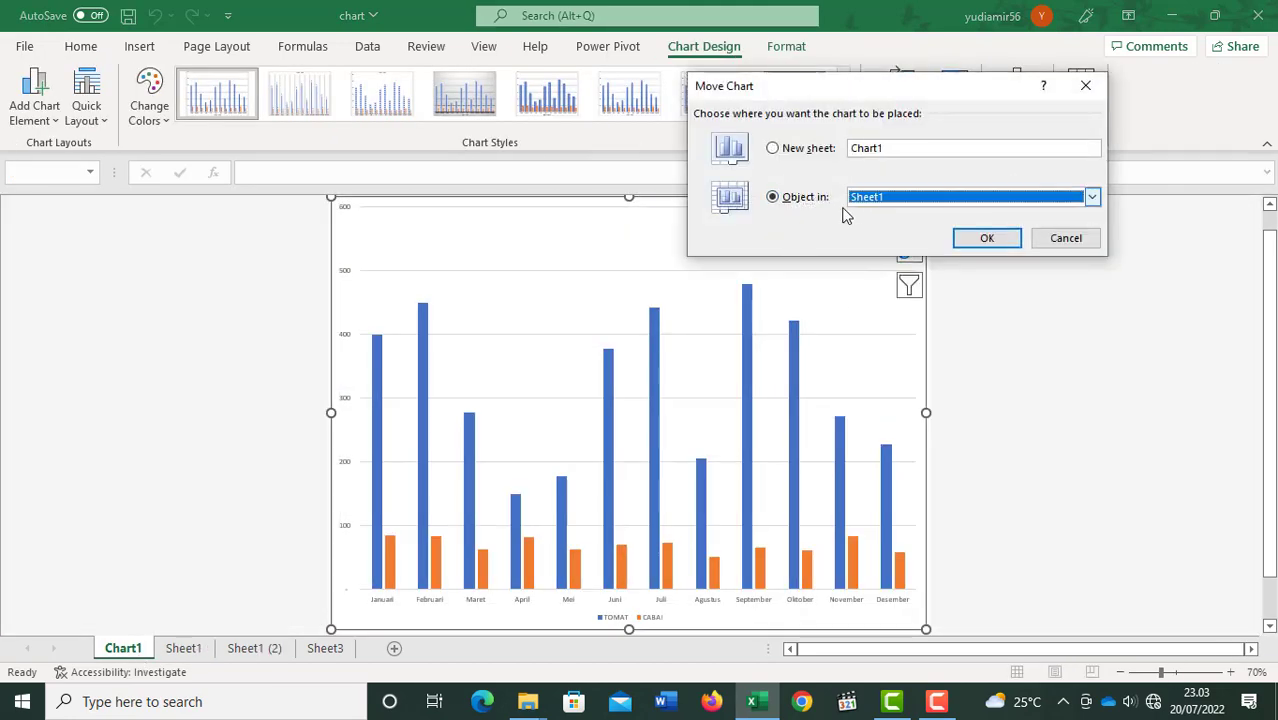
pyautogui.click(989, 245)
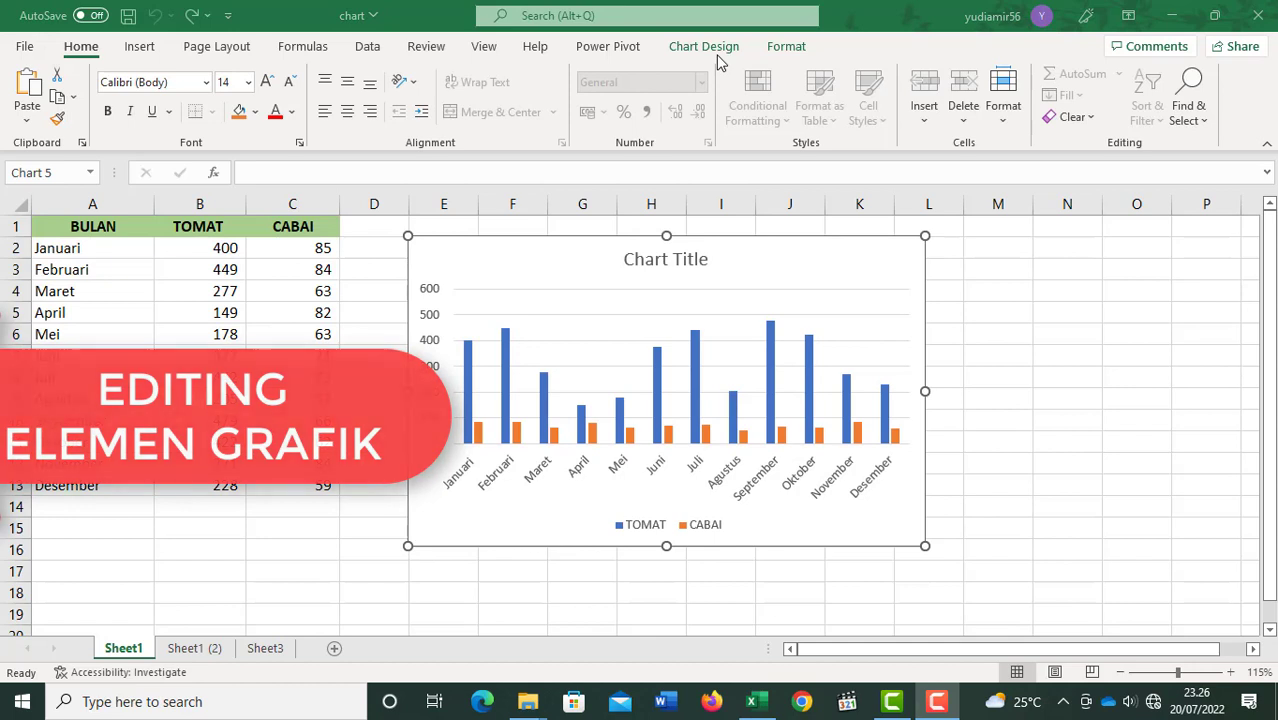
# Preview the axes, axis titles and chart title options available as elements of the column chart.
pyautogui.click(725, 55)
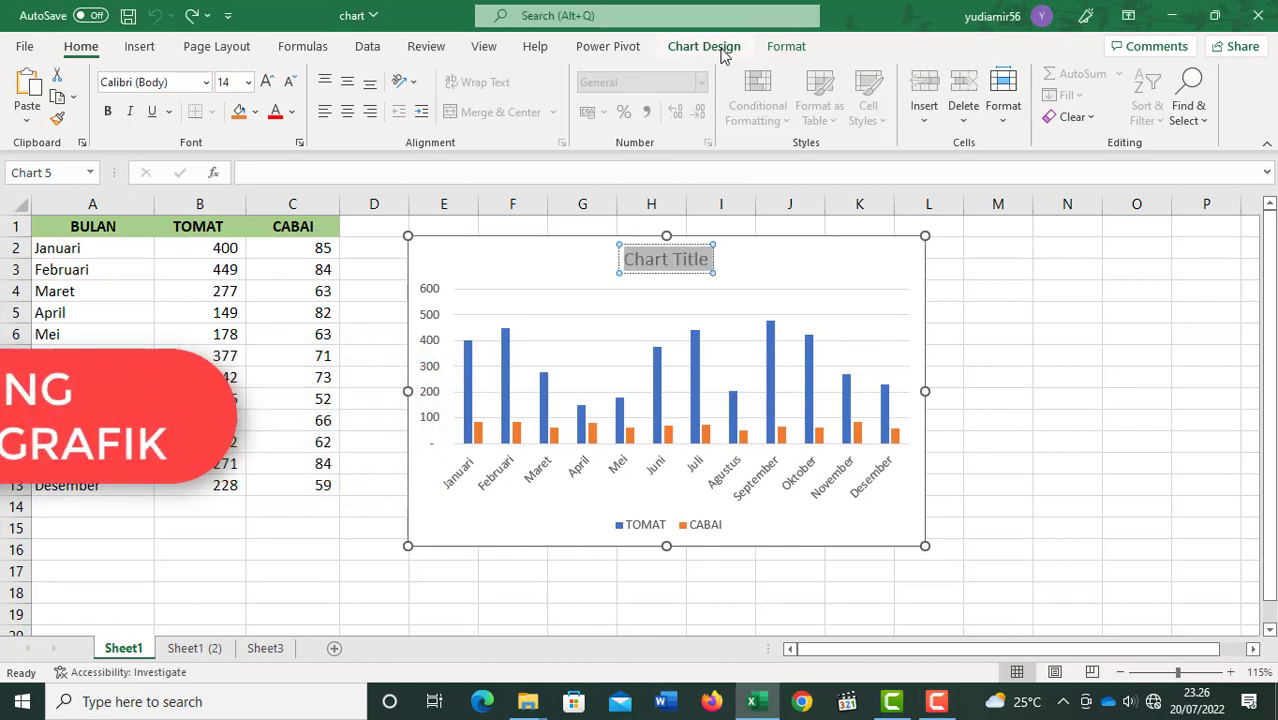
pyautogui.click(704, 47)
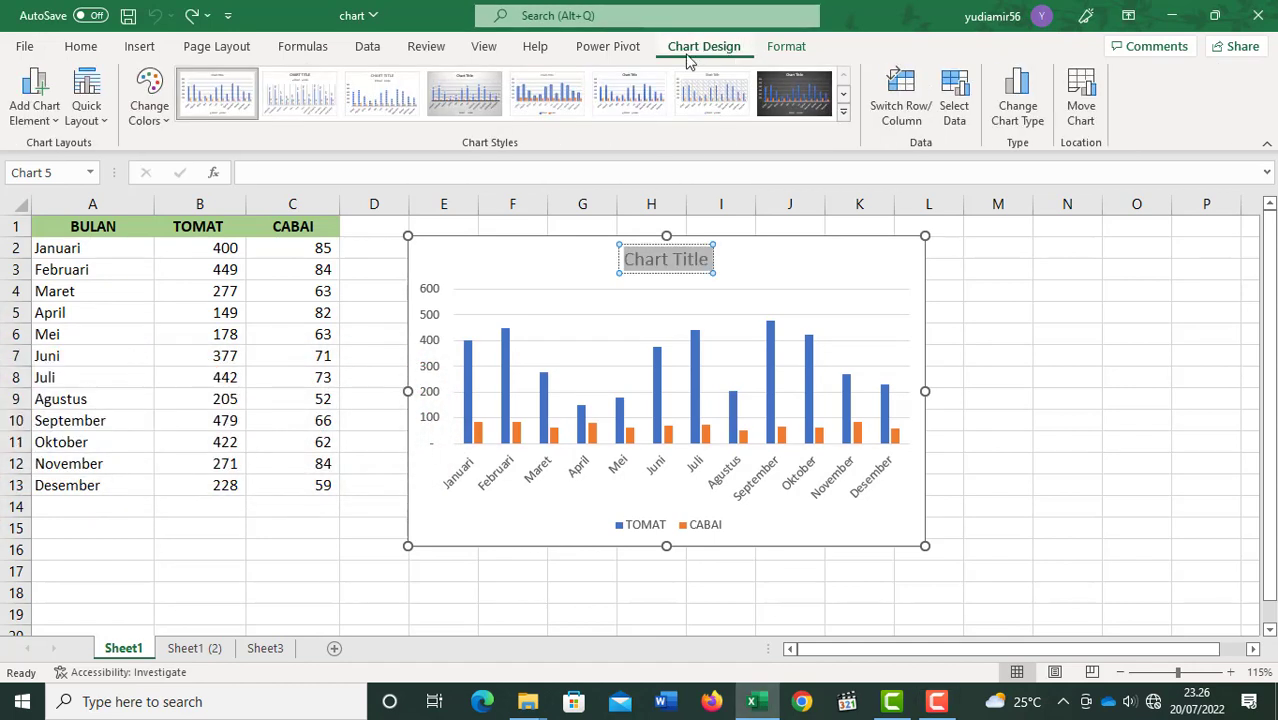
pyautogui.click(35, 110)
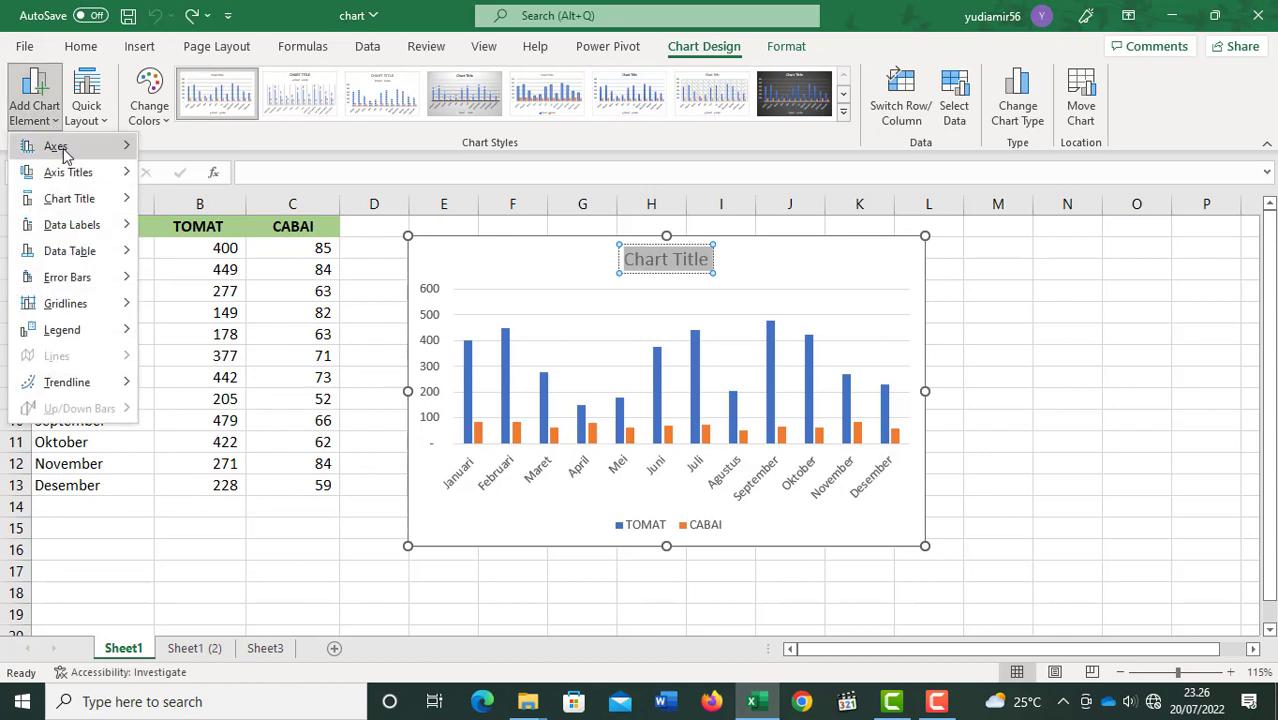
pyautogui.moveTo(65, 155)
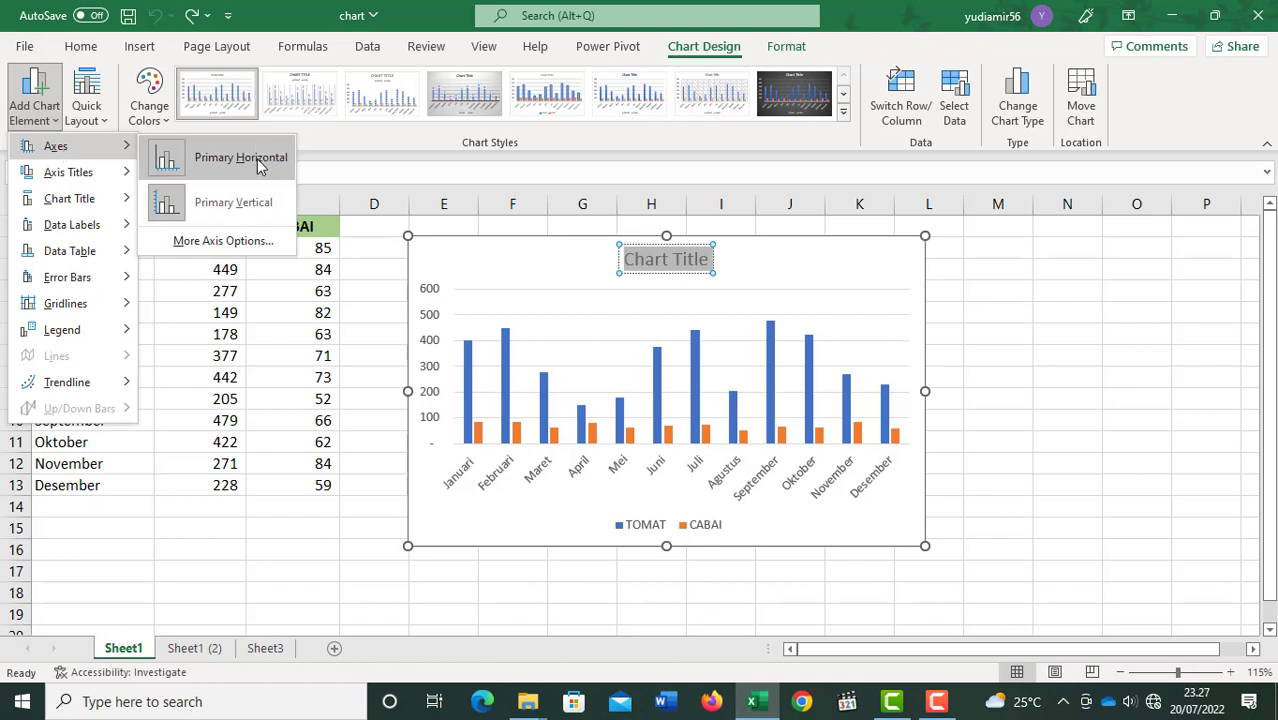
pyautogui.click(542, 251)
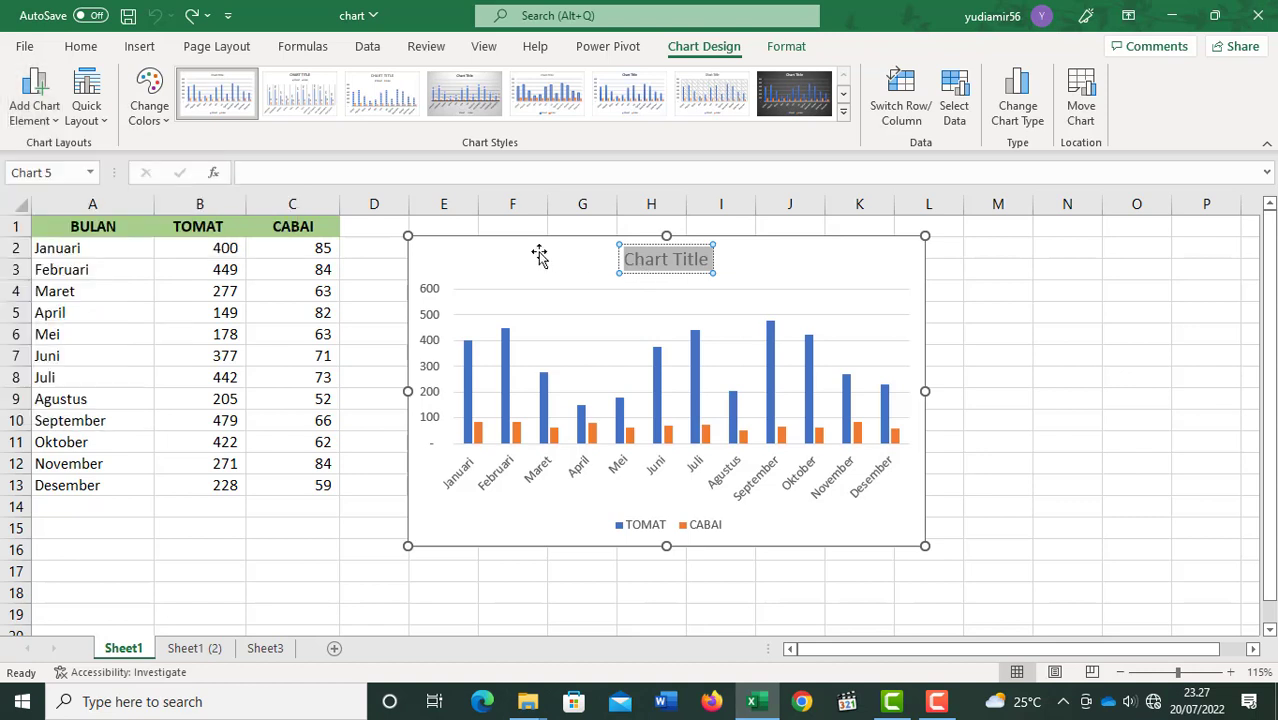
pyautogui.click(561, 240)
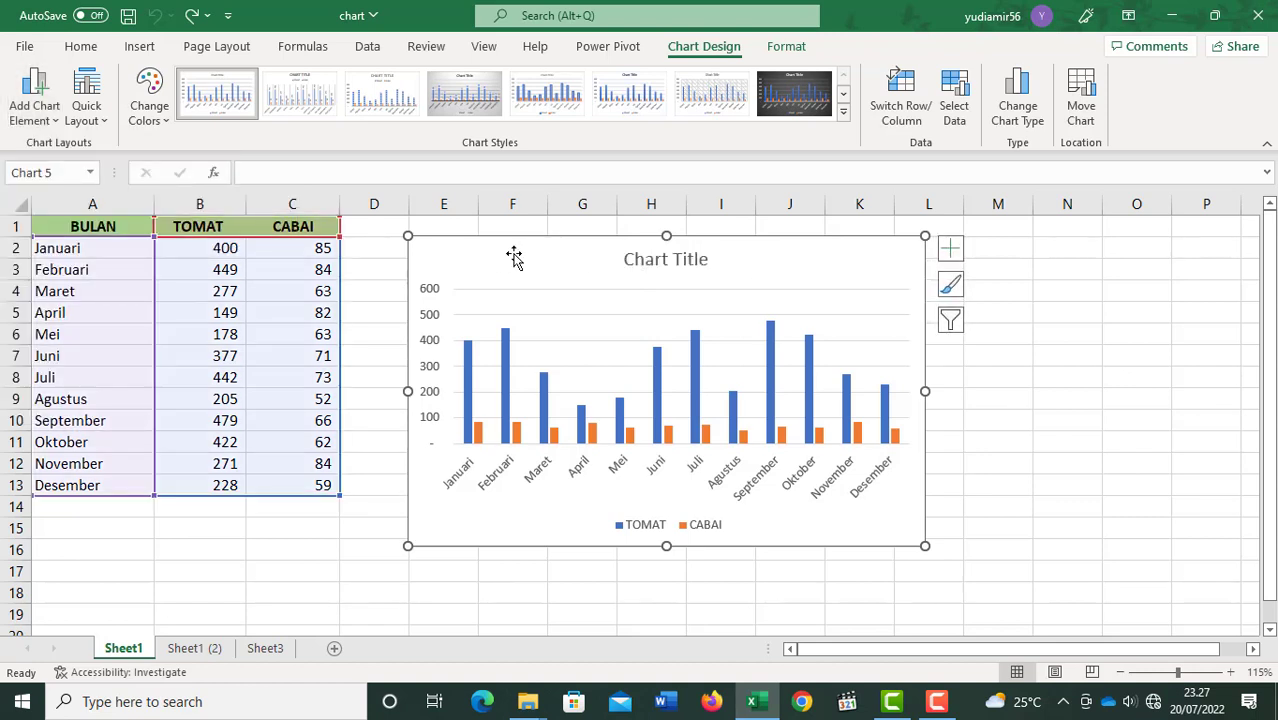
pyautogui.click(35, 112)
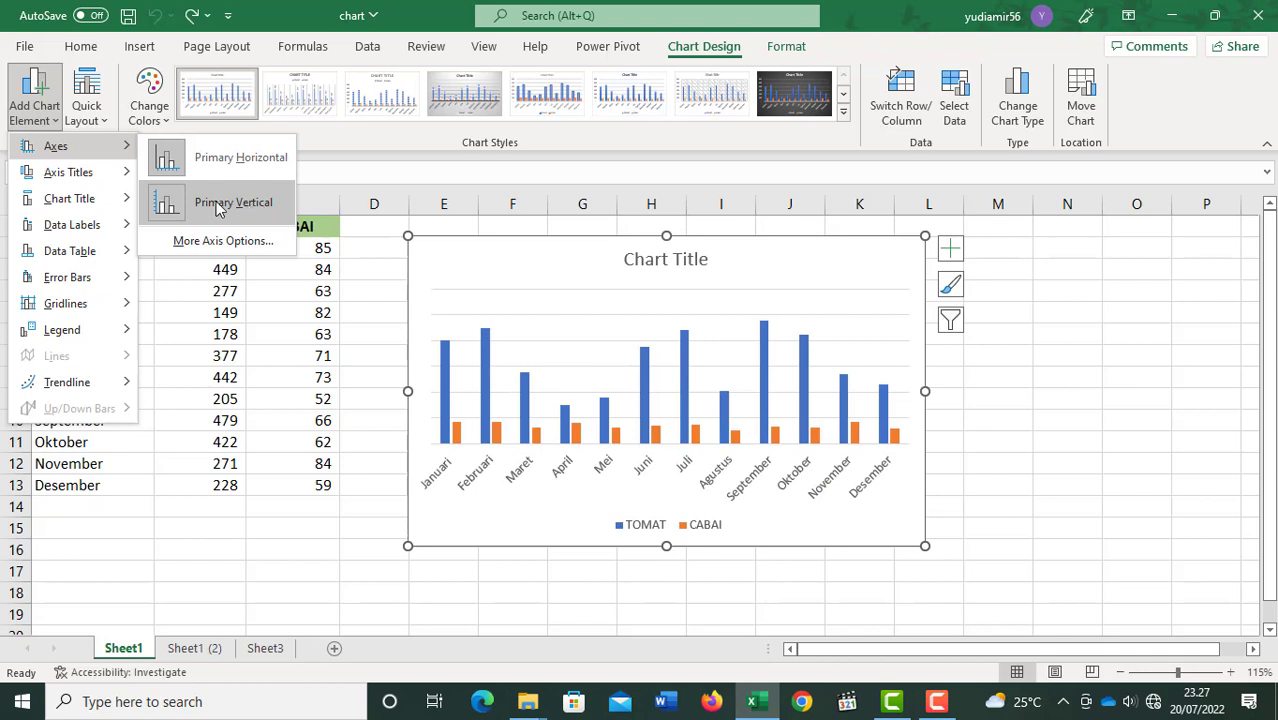
pyautogui.moveTo(98, 177)
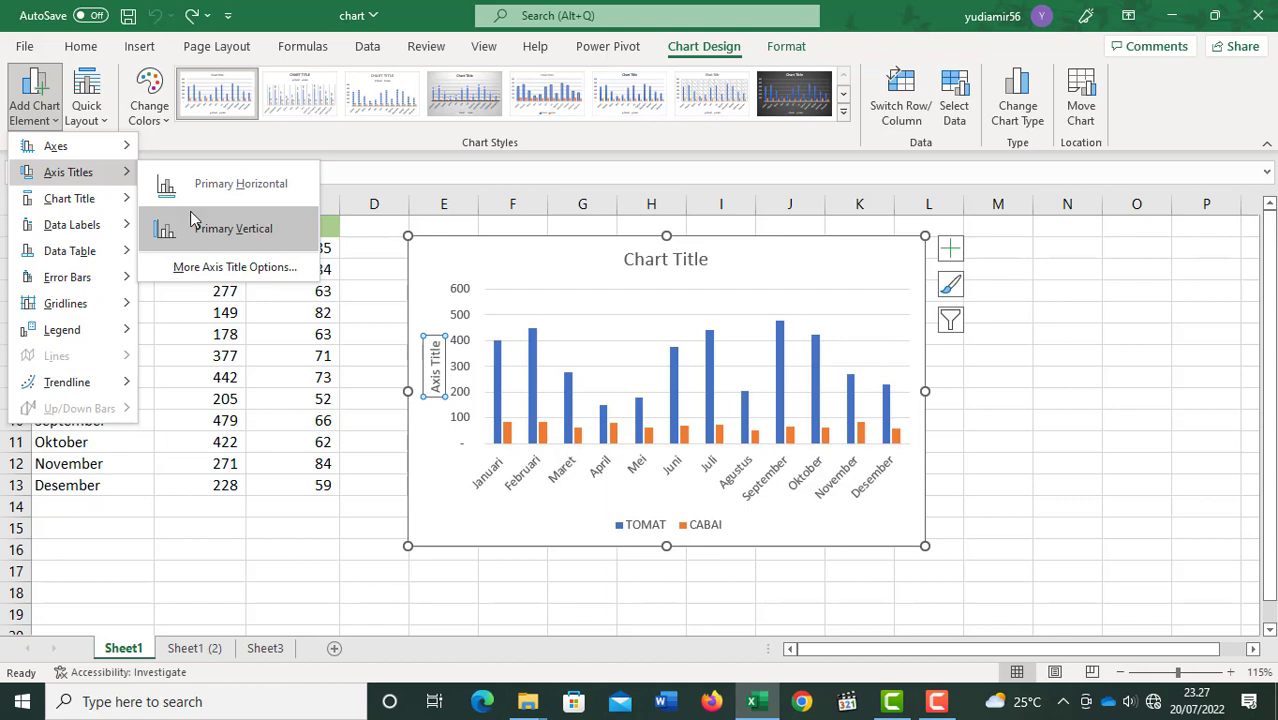
pyautogui.moveTo(65, 205)
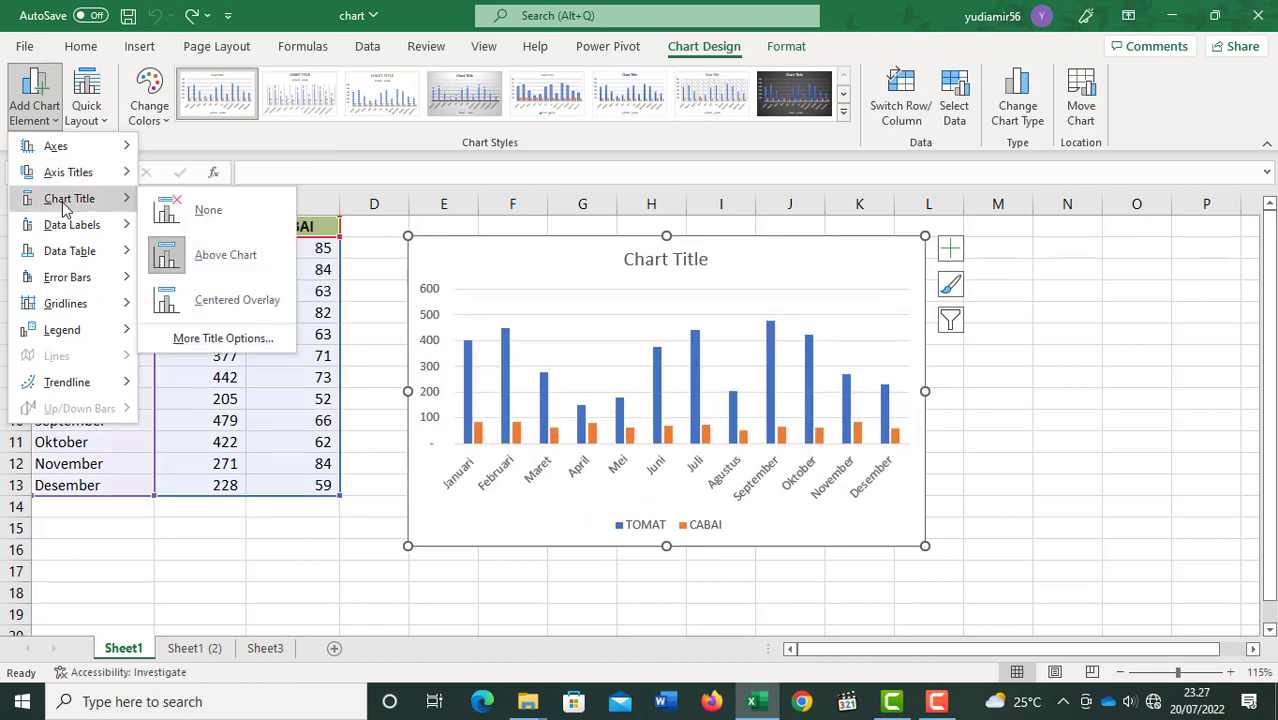
# Change the chart title to PENJUALAN.
pyautogui.click(643, 262)
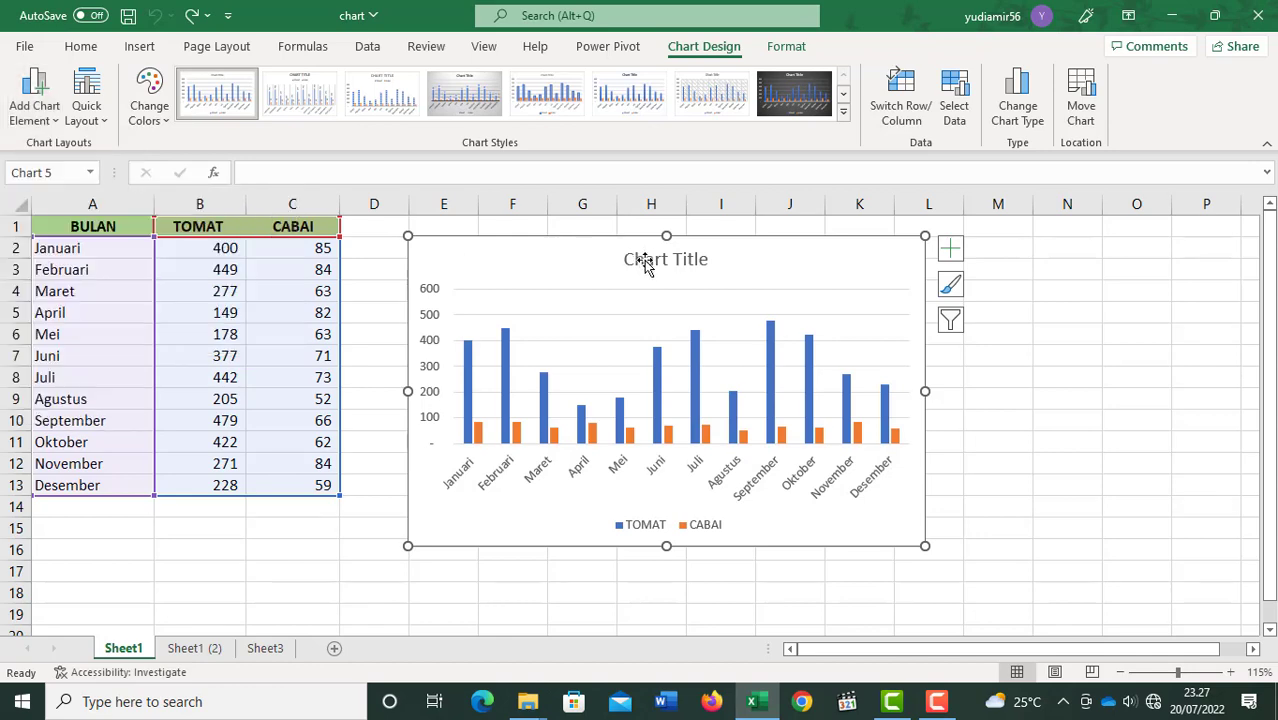
pyautogui.click(990, 334)
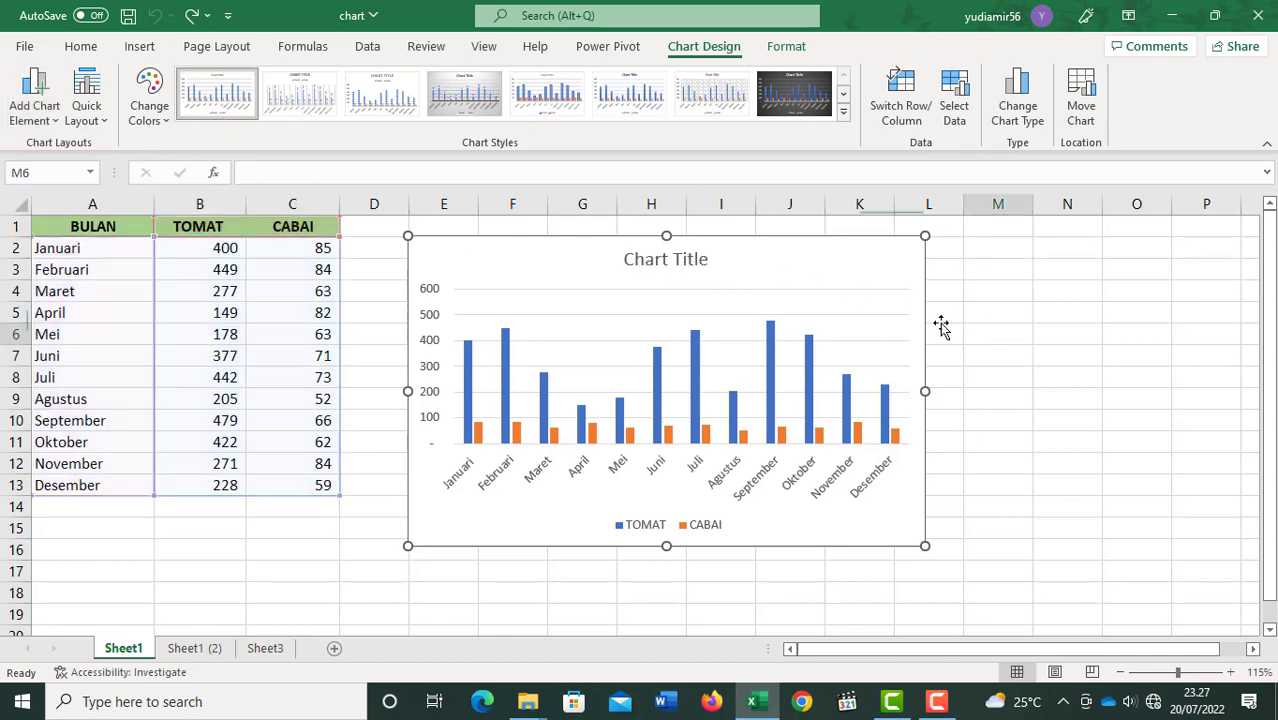
pyautogui.click(660, 262)
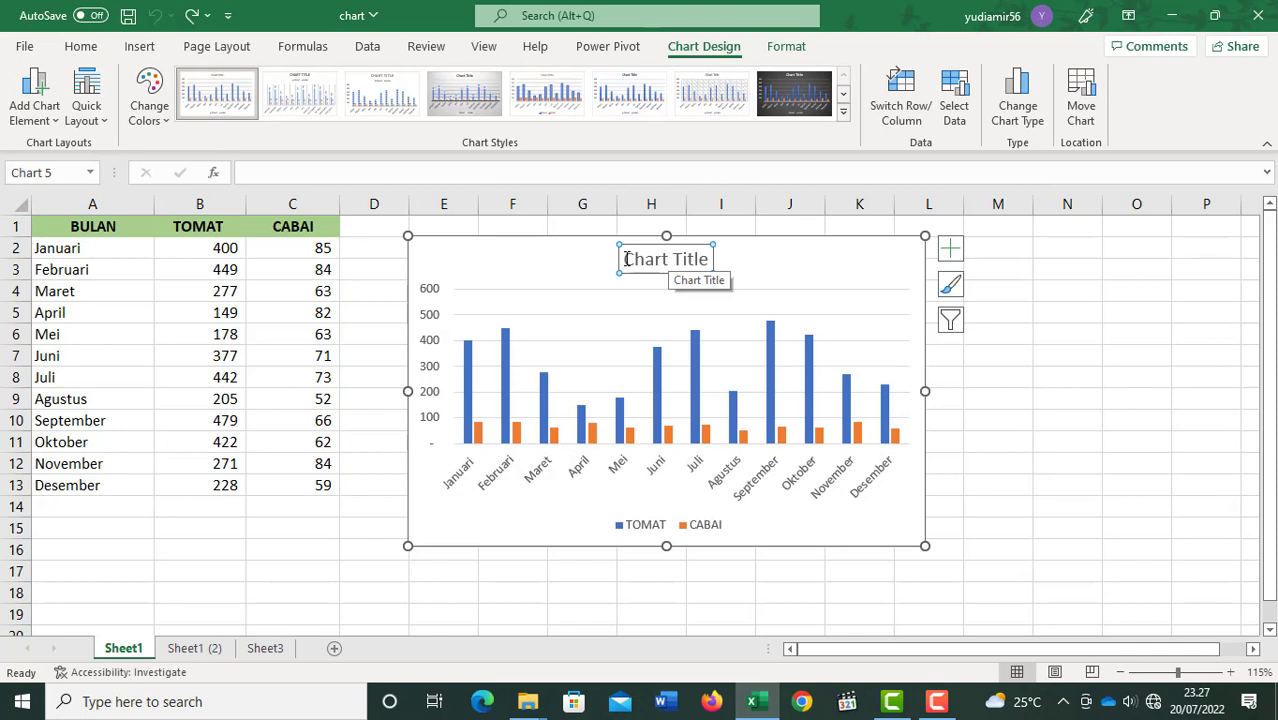
pyautogui.moveTo(625, 259); pyautogui.dragTo(736, 269)
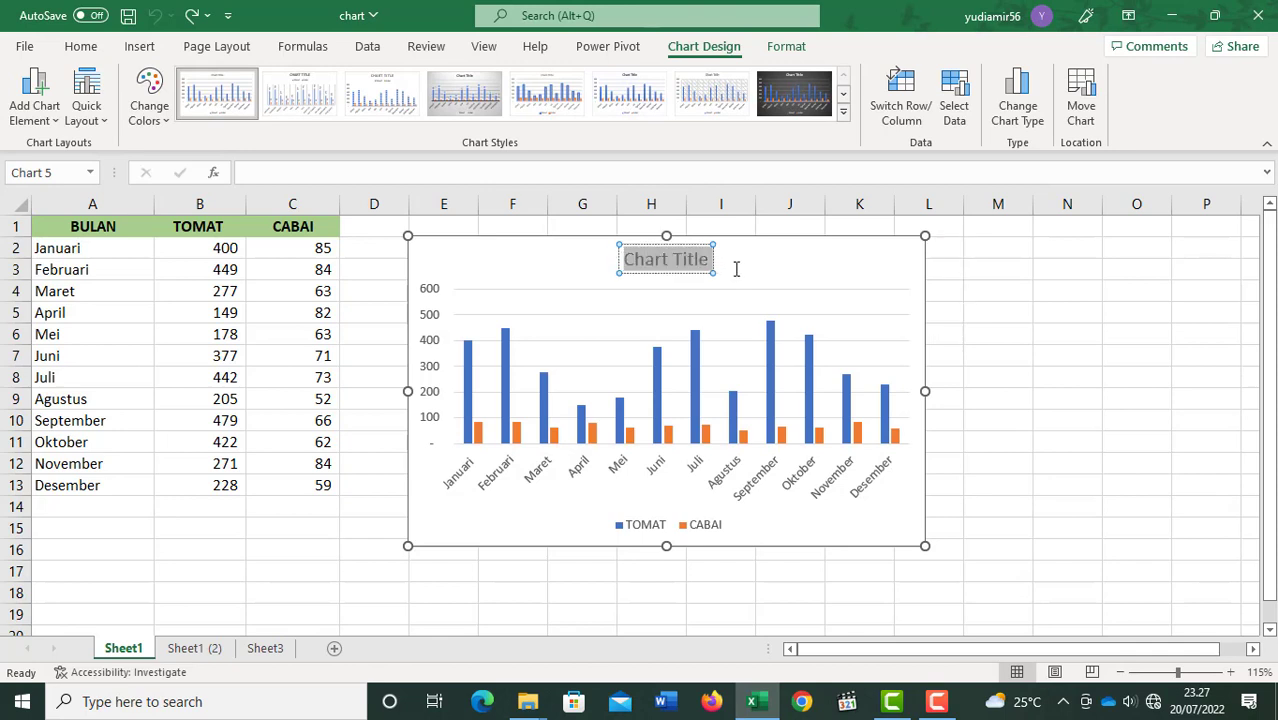
pyautogui.write('P')
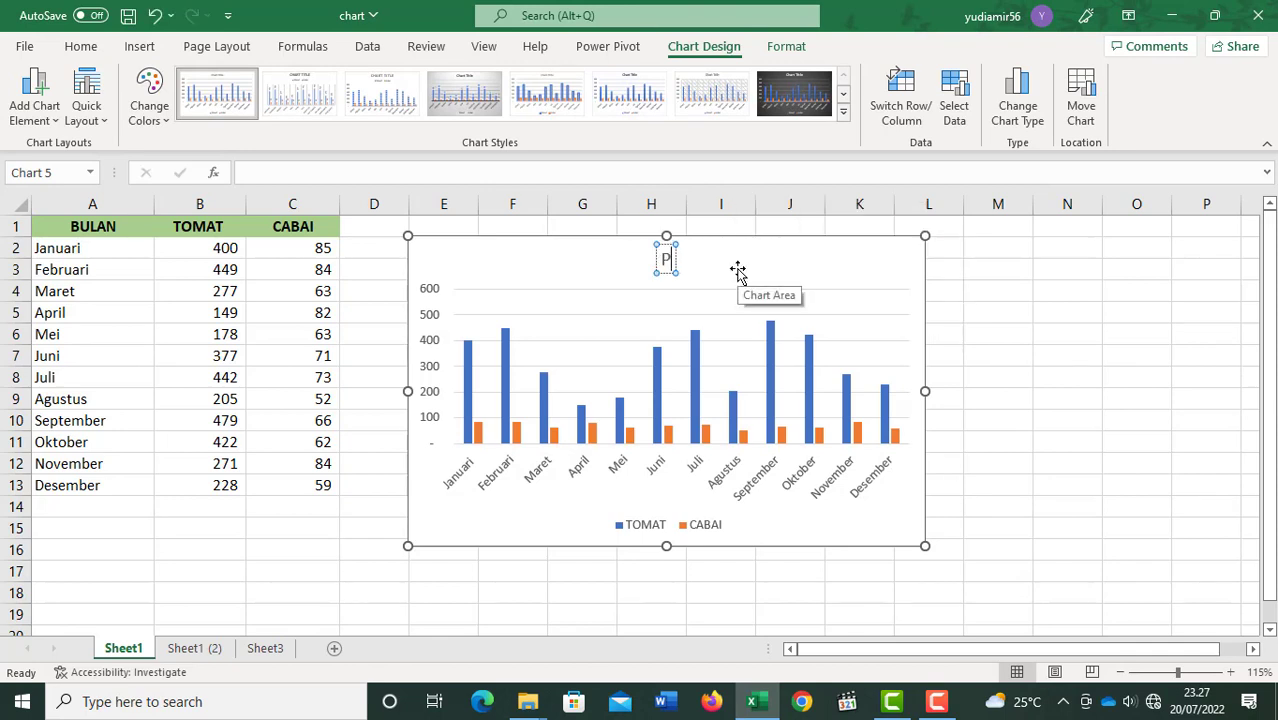
pyautogui.write('ENJUAL')
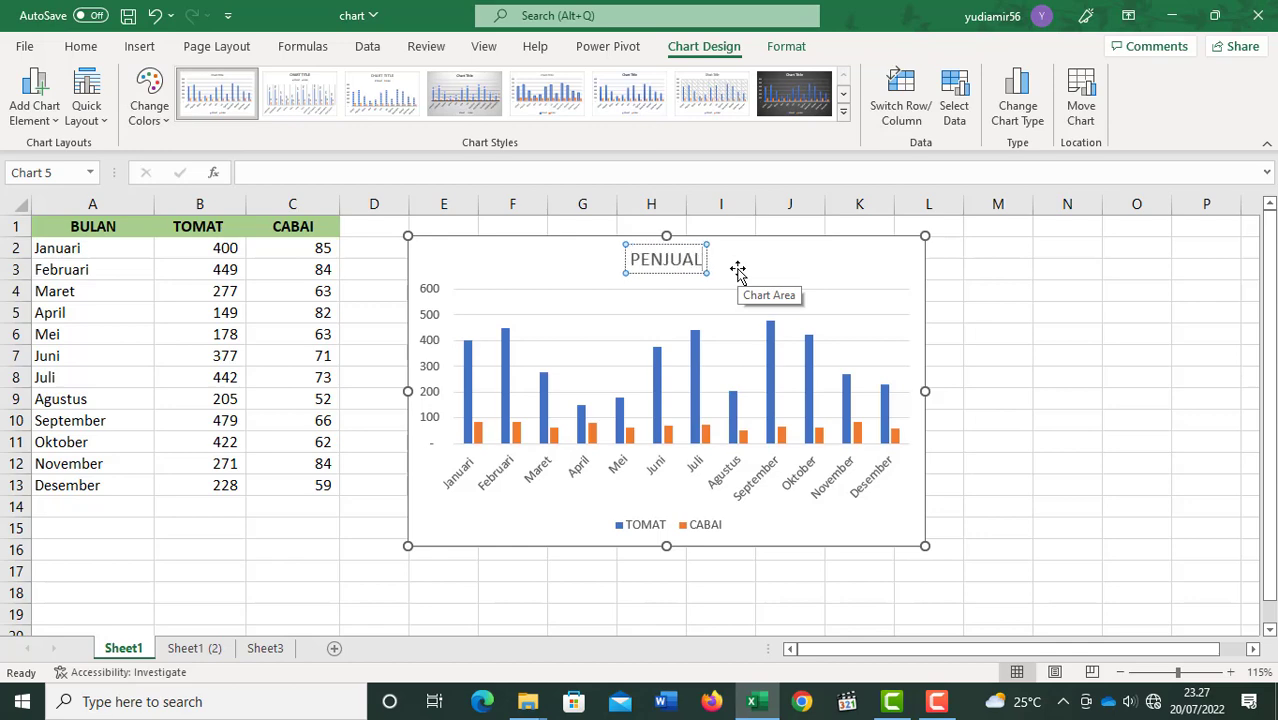
pyautogui.write('AN')
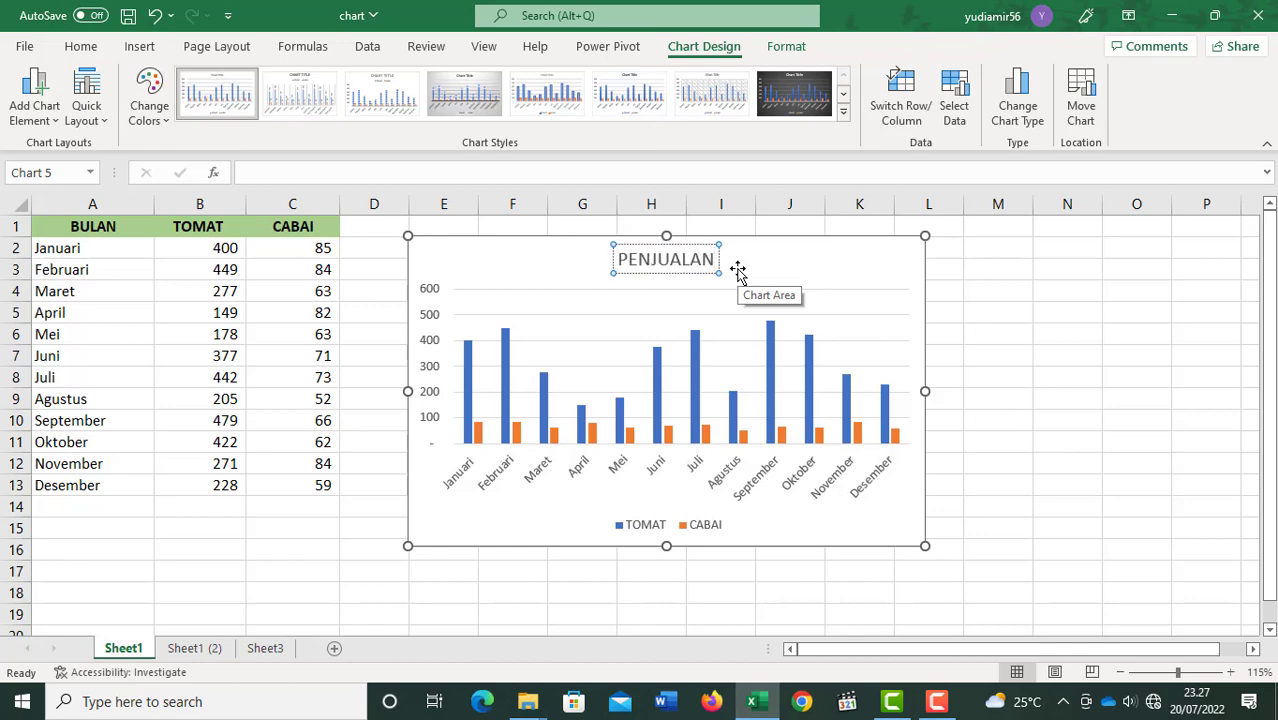
pyautogui.click(987, 277)
pyautogui.click(850, 272)
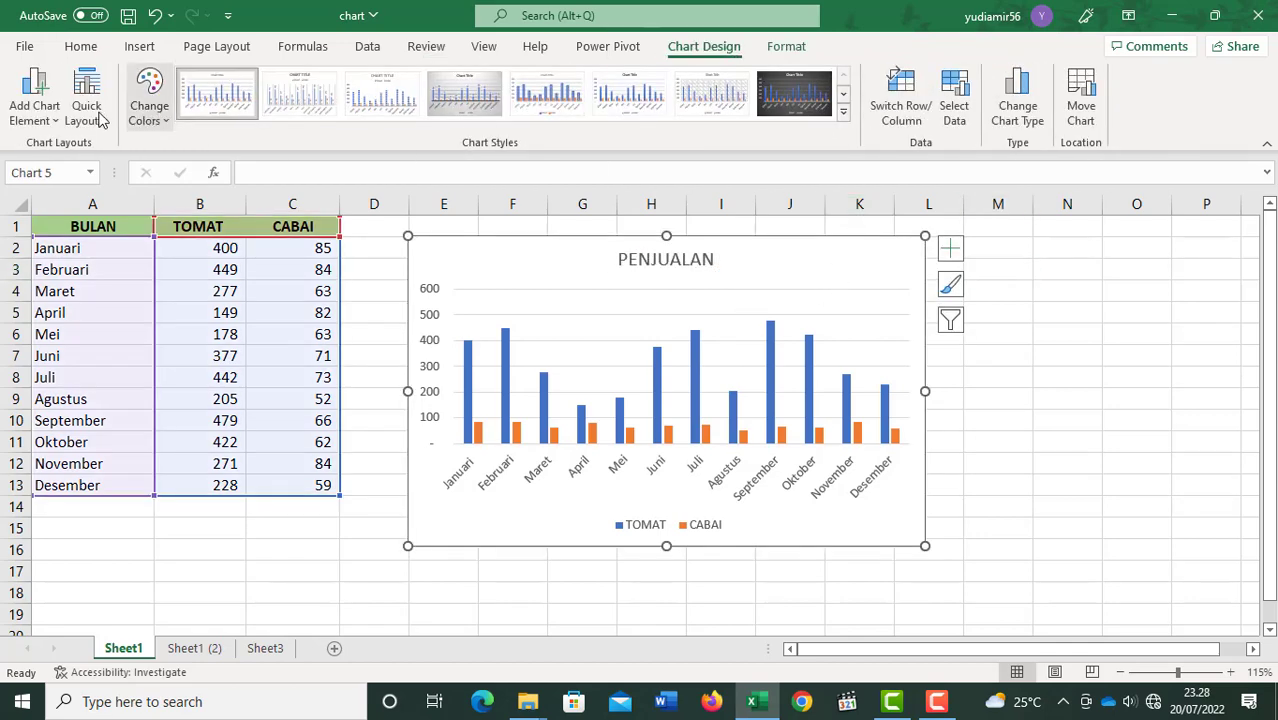
# Preview the data label, data table, error bar, gridline, legend and trendline options for the column chart.
pyautogui.click(42, 112)
pyautogui.moveTo(72, 207)
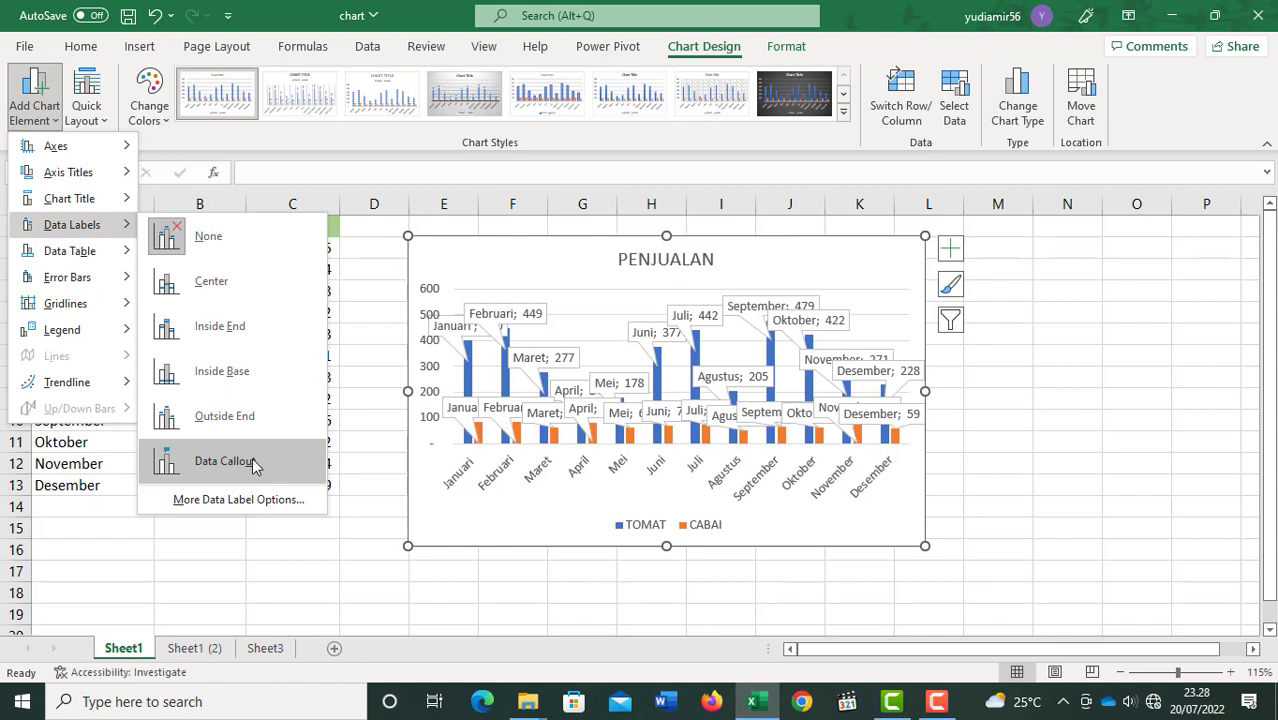
pyautogui.moveTo(77, 252)
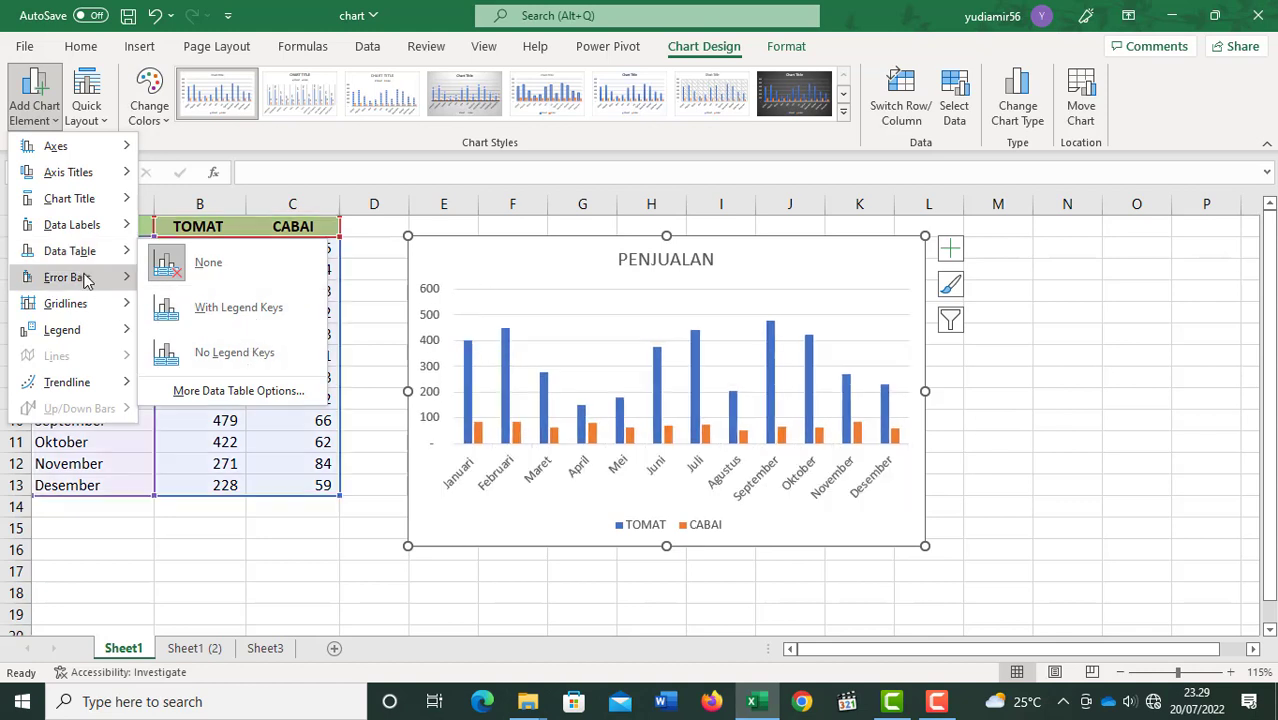
pyautogui.moveTo(80, 279)
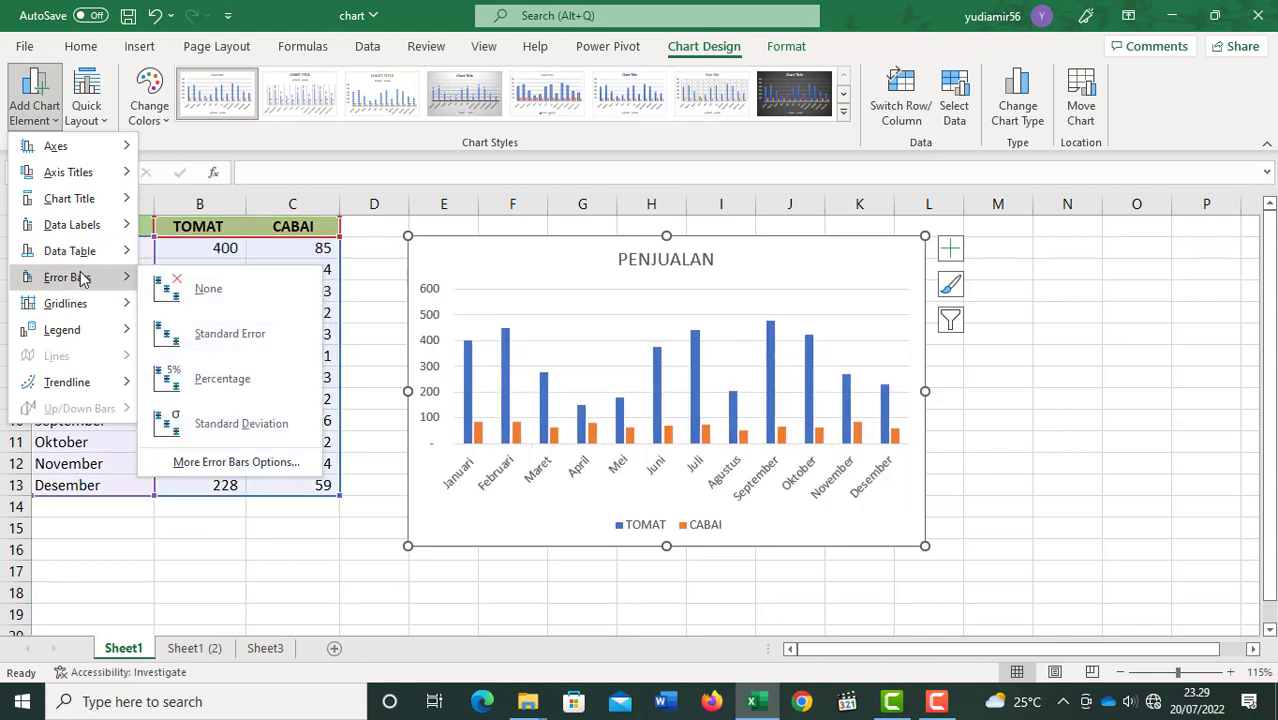
pyautogui.moveTo(86, 305)
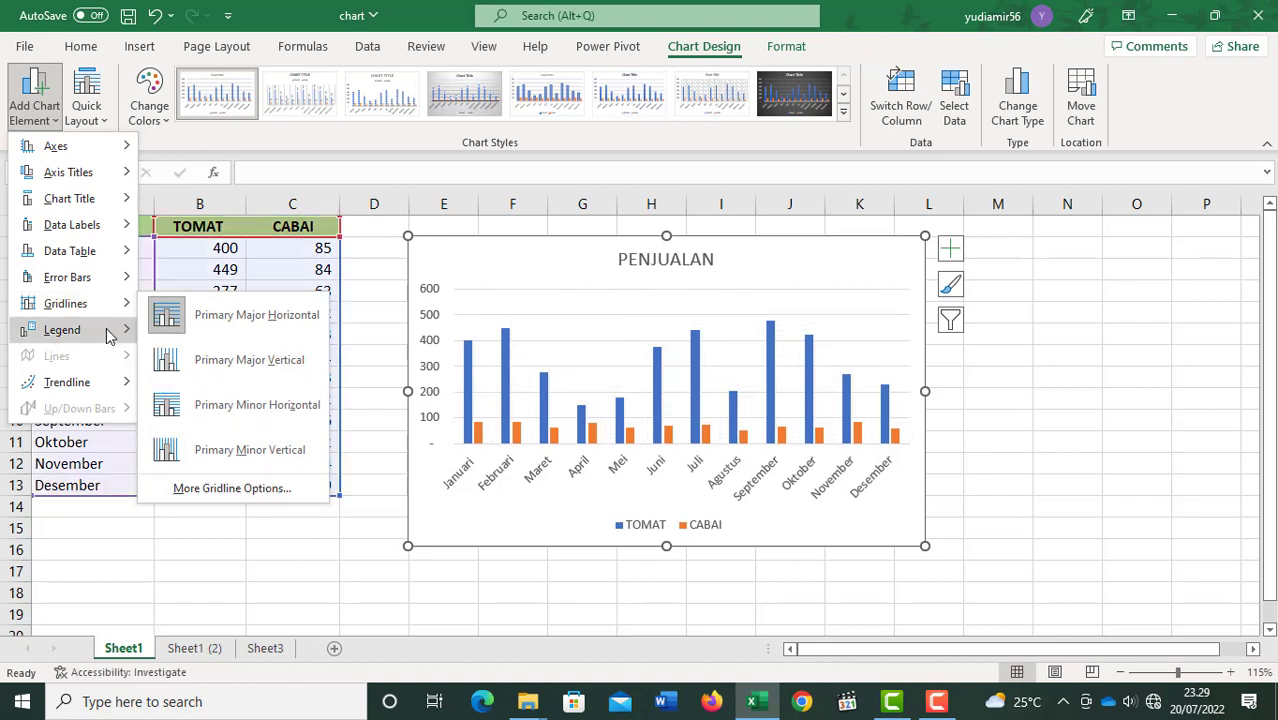
pyautogui.moveTo(105, 330)
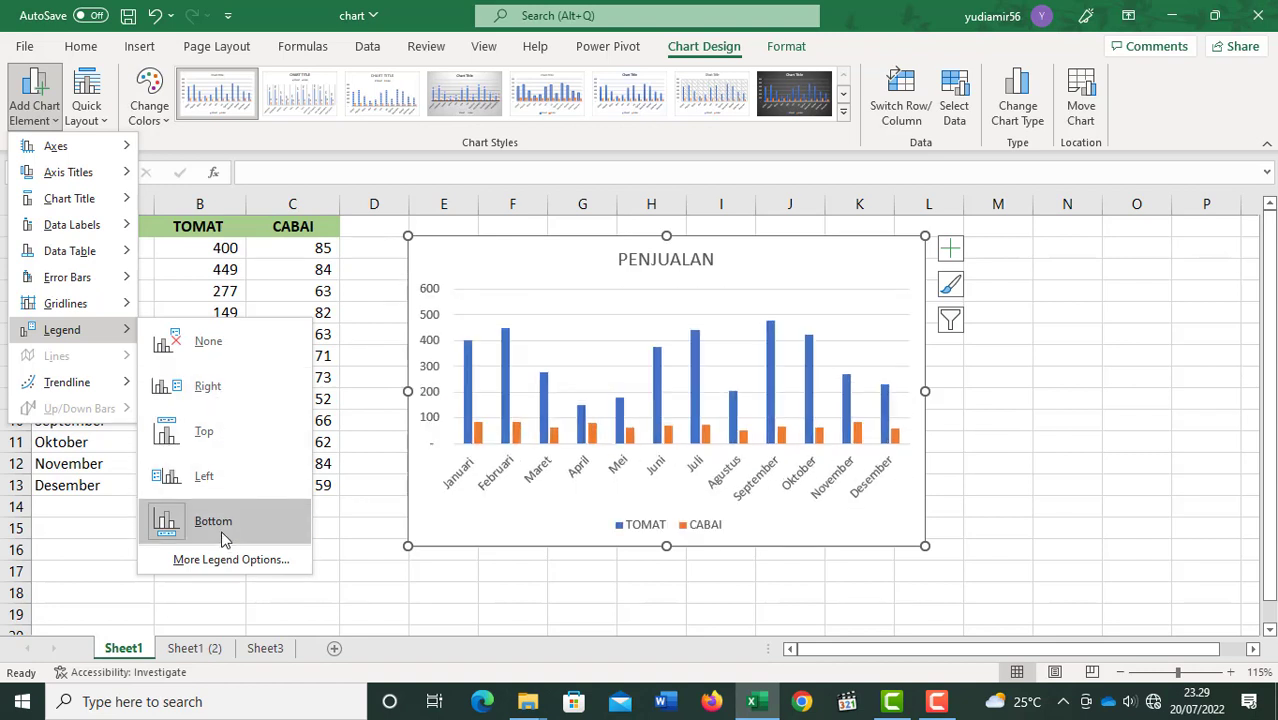
pyautogui.moveTo(85, 380)
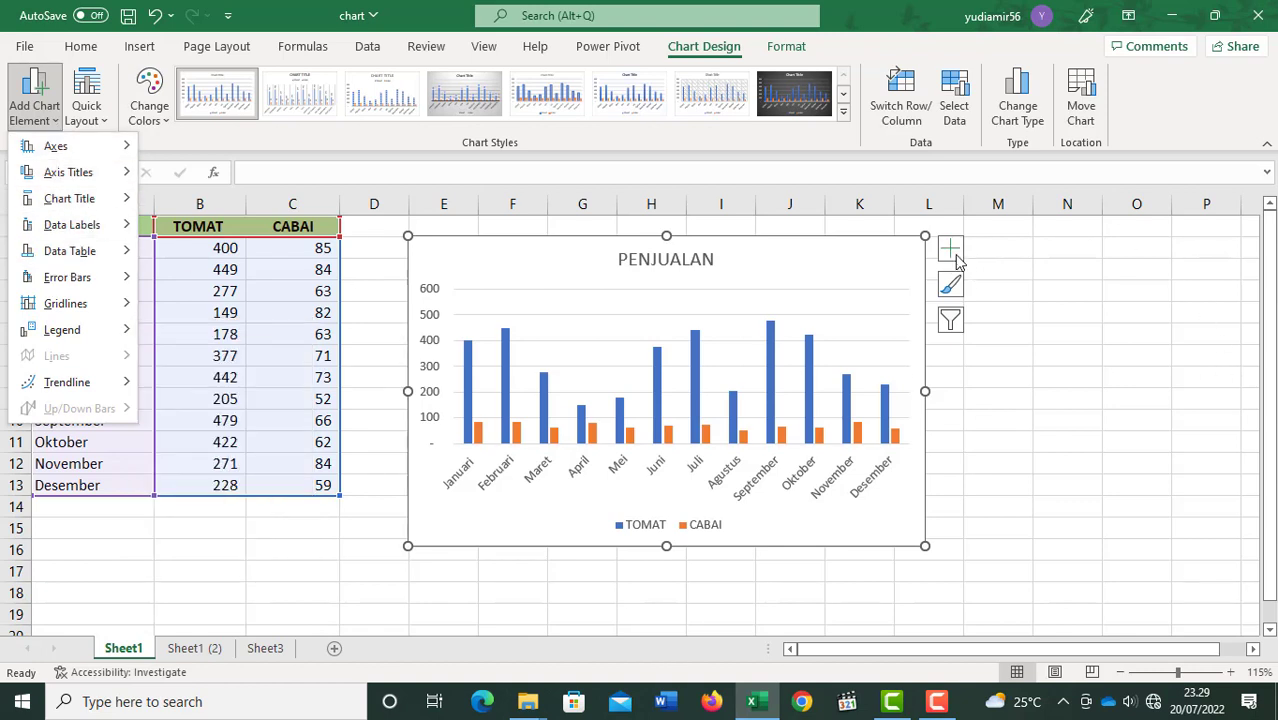
pyautogui.click(912, 250)
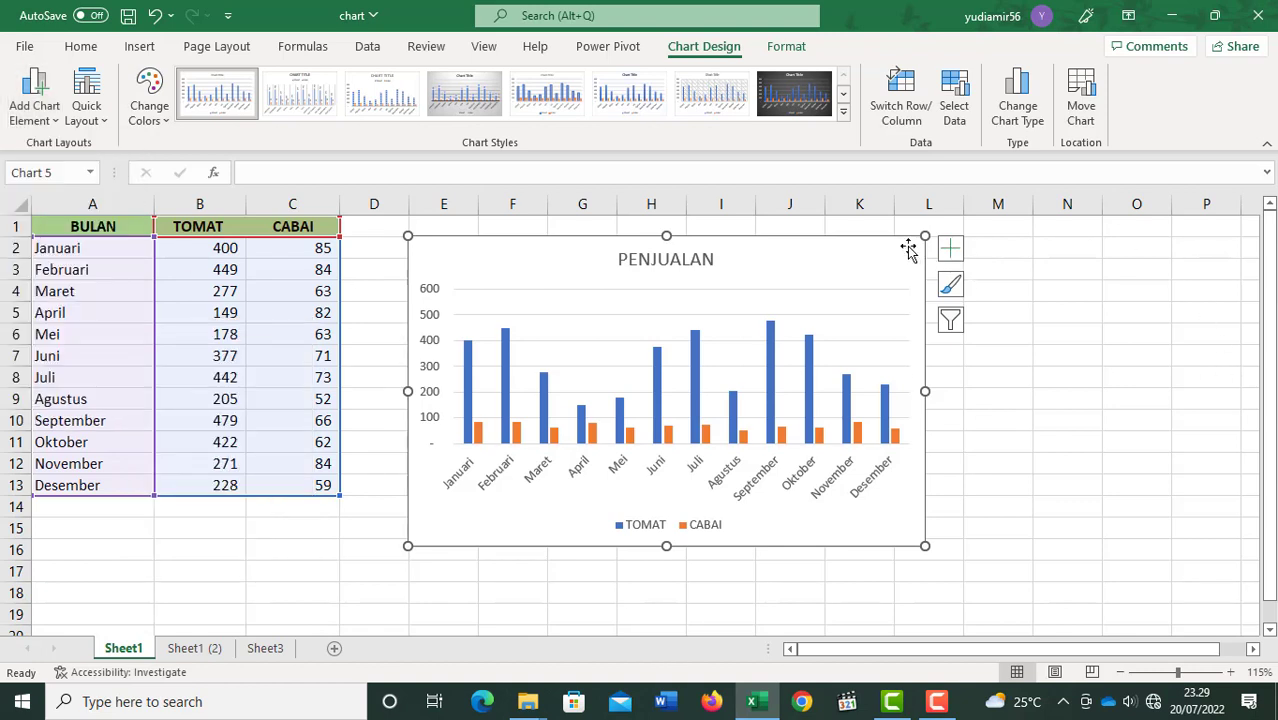
# Add axis titles to the chart and set the horizontal axis title to BULAN.
pyautogui.click(951, 251)
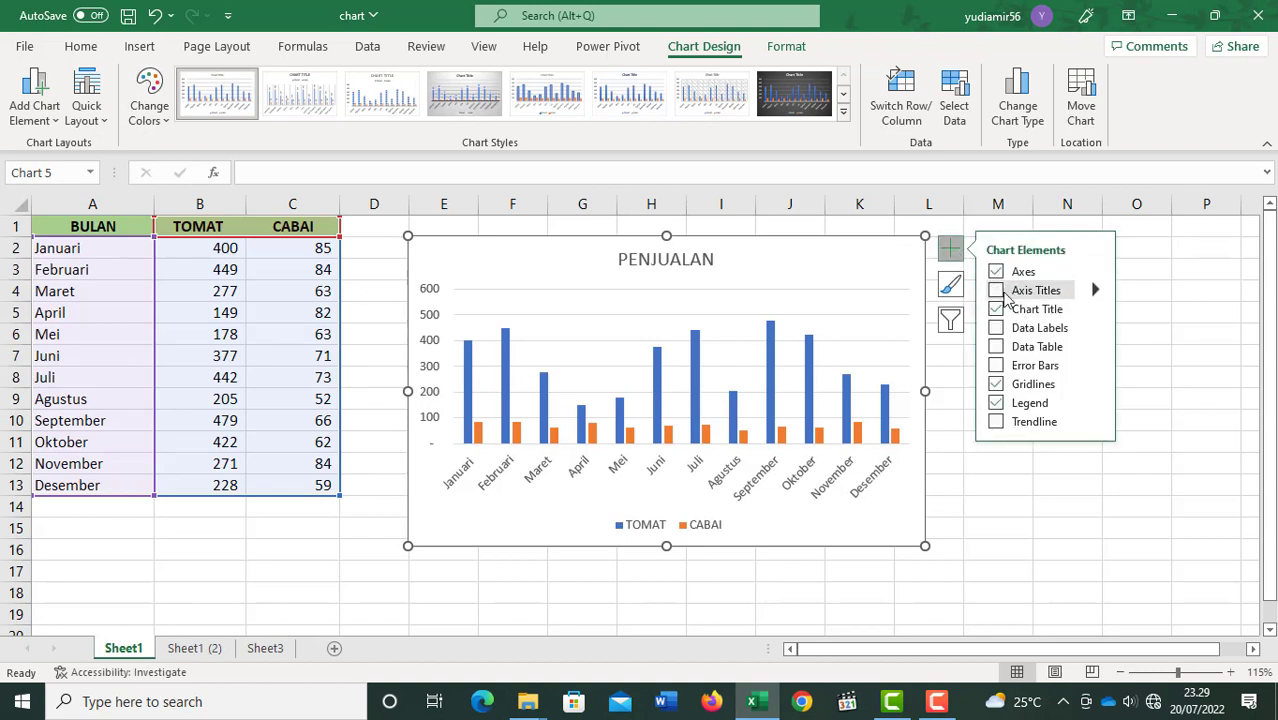
pyautogui.click(997, 291)
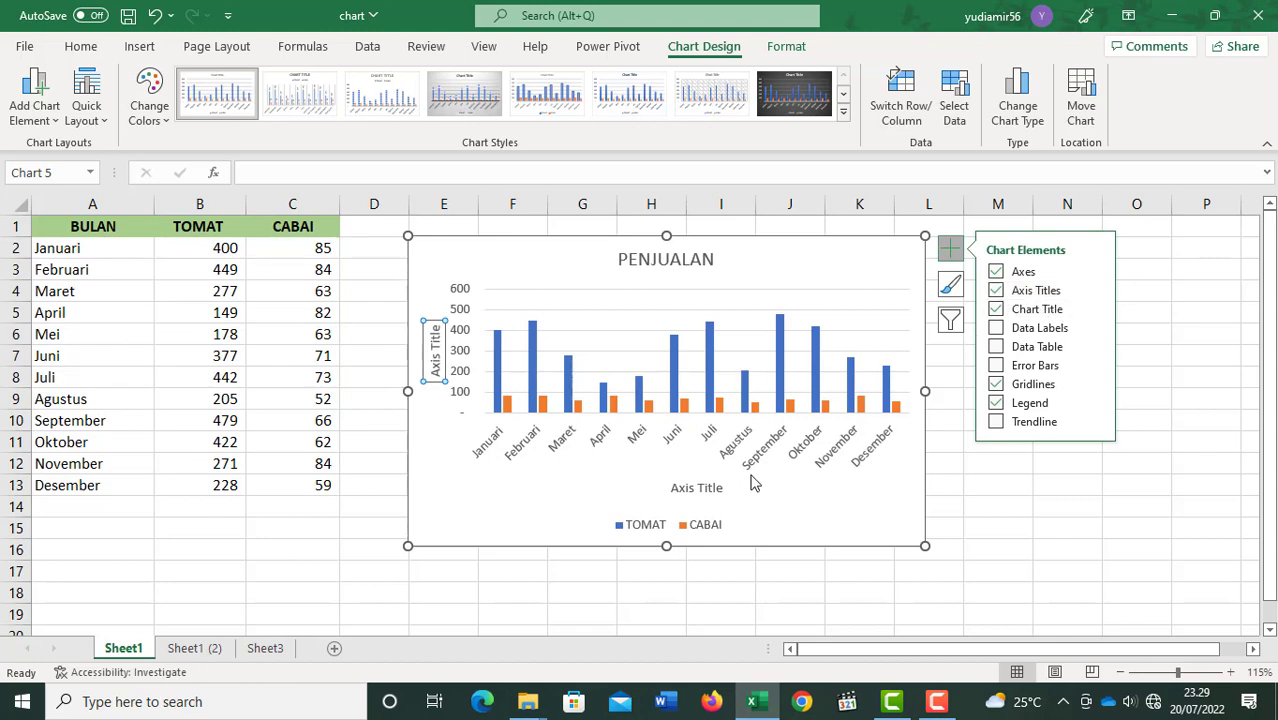
pyautogui.click(716, 490)
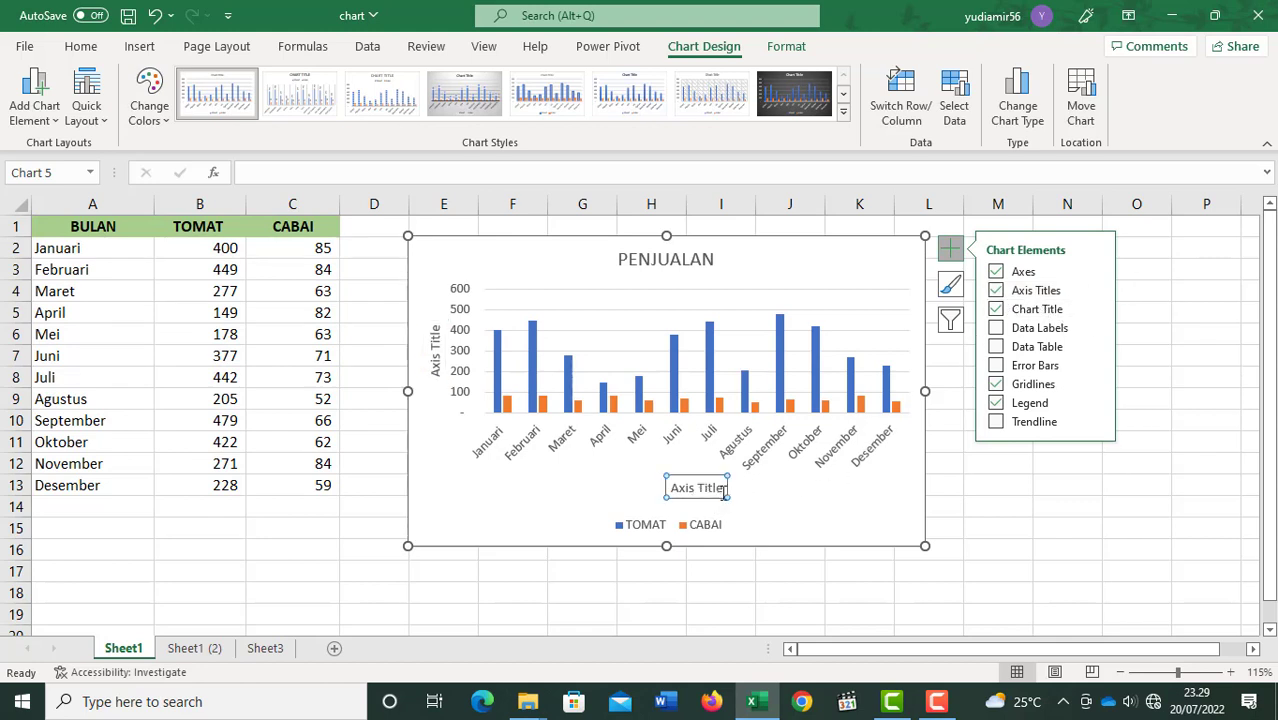
pyautogui.moveTo(724, 490); pyautogui.dragTo(652, 491)
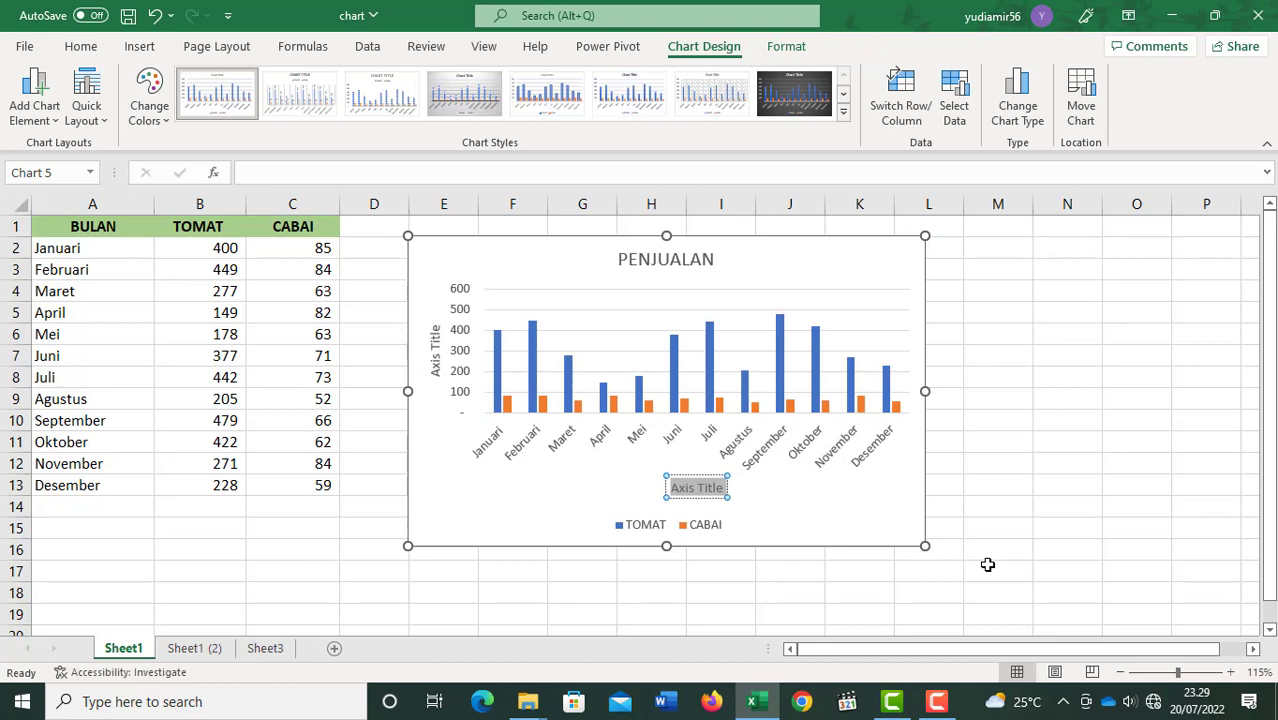
pyautogui.write('BULA')
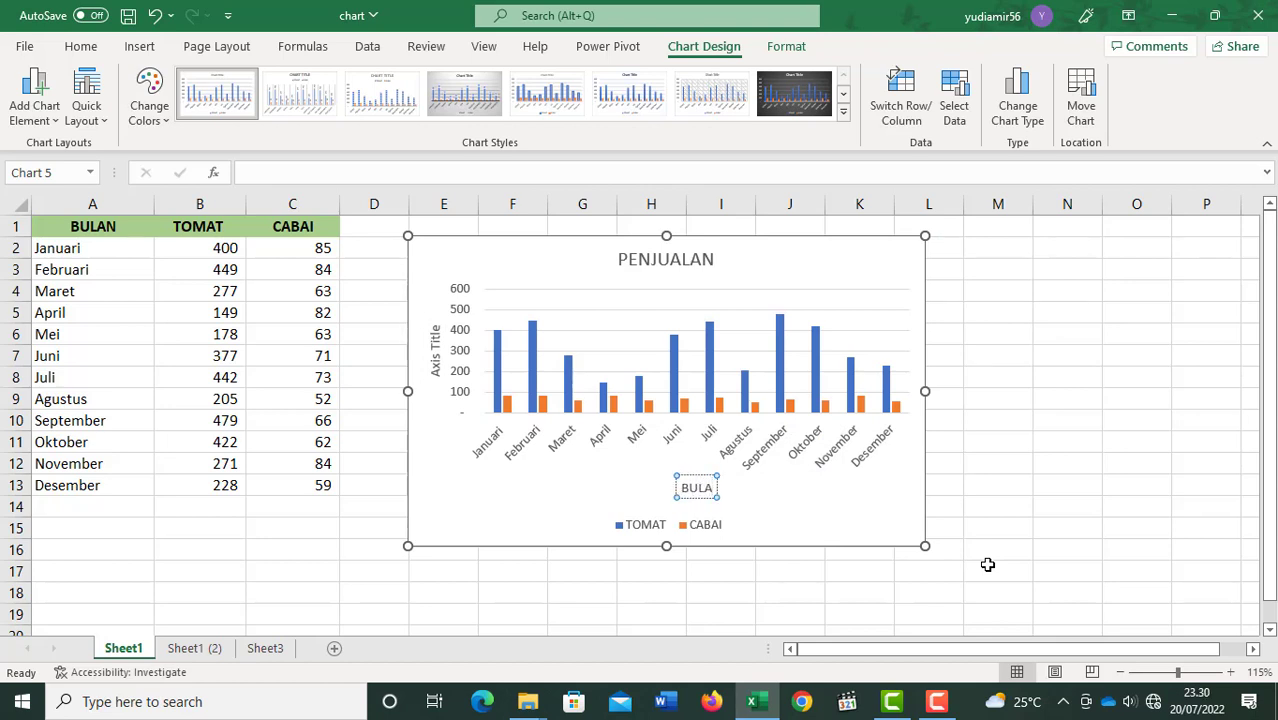
pyautogui.write('N')
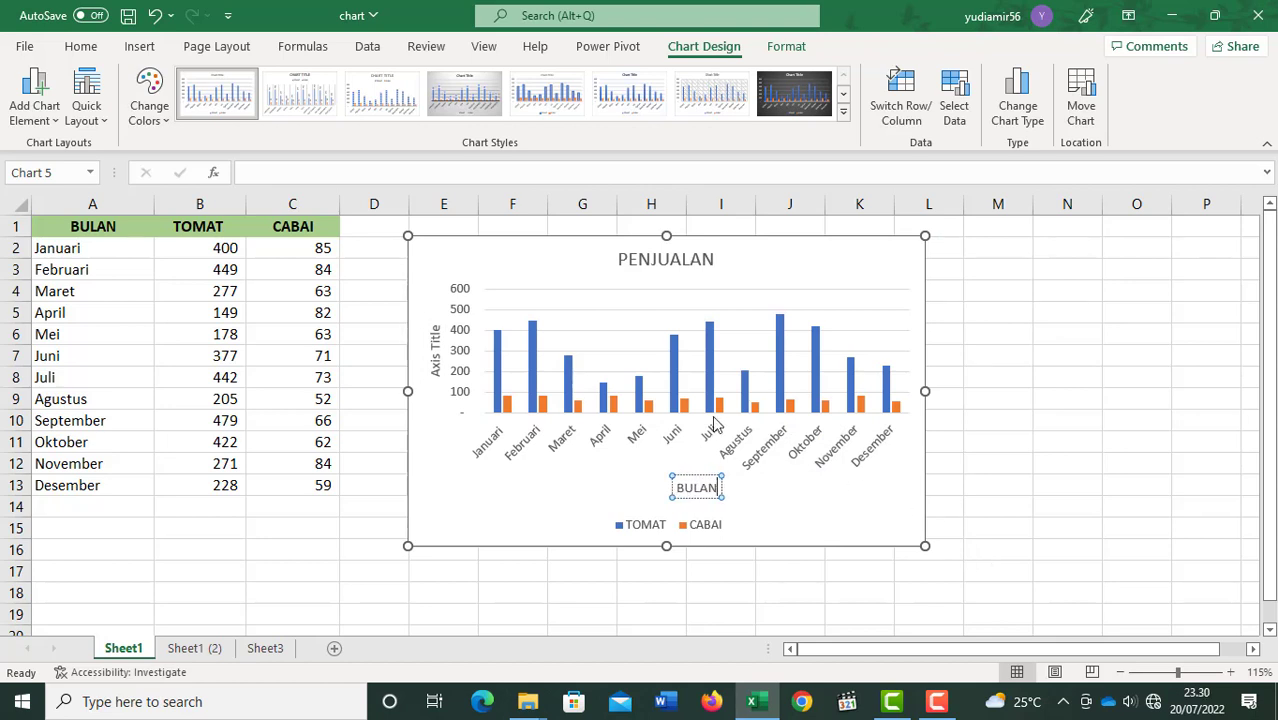
# Set the vertical axis title to TOTAL.
pyautogui.click(433, 345)
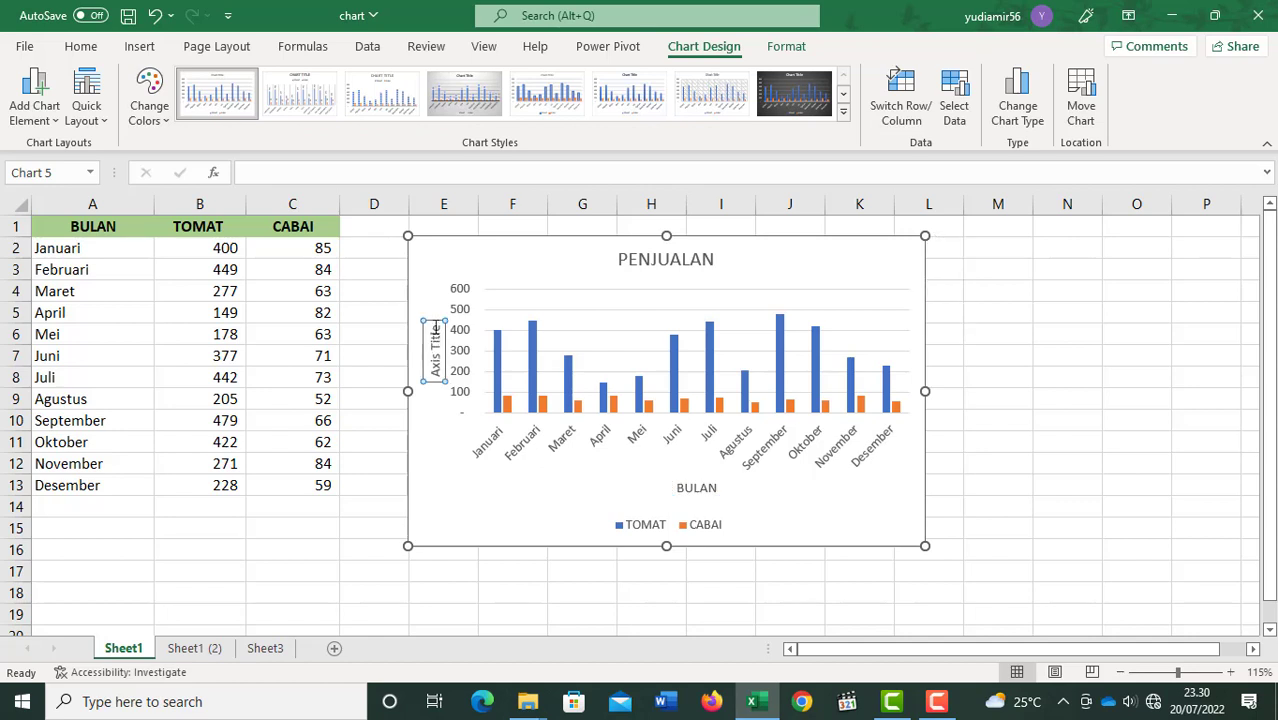
pyautogui.moveTo(433, 326); pyautogui.dragTo(440, 376)
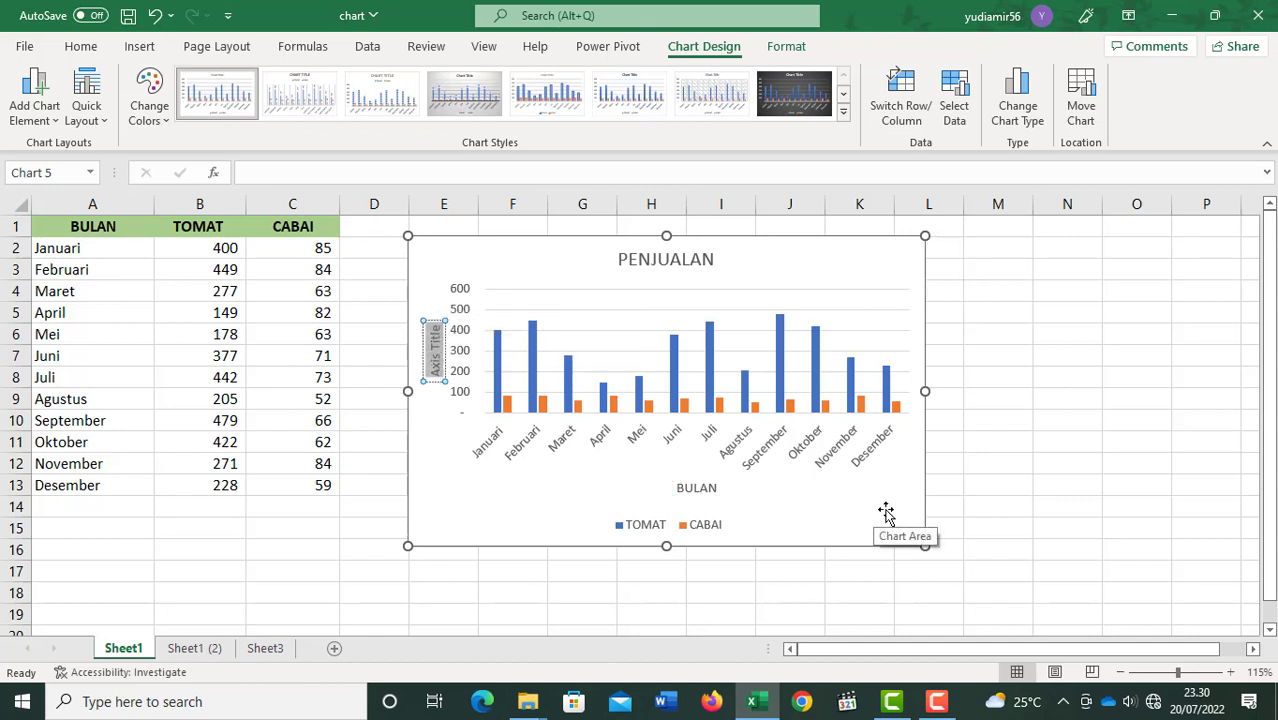
pyautogui.write('PENJUA')
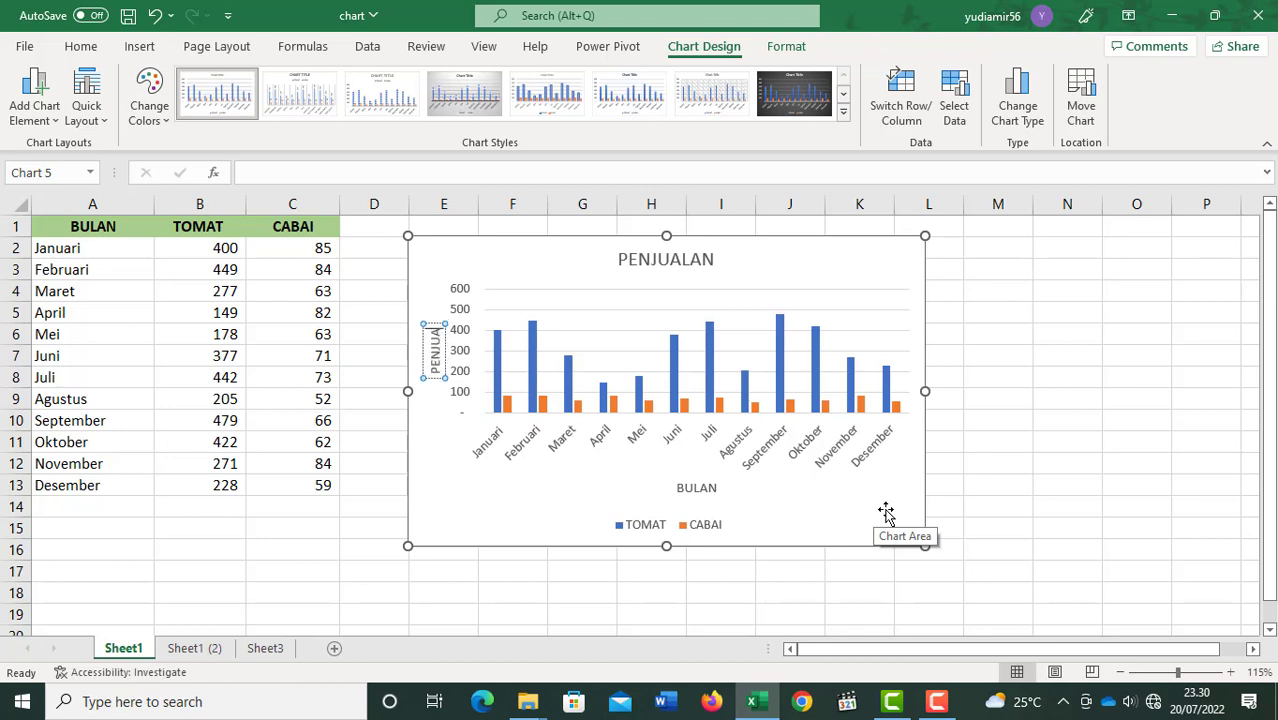
pyautogui.press('BackSpace')
pyautogui.press('BackSpace')
pyautogui.press('BackSpace')
pyautogui.press('BackSpace')
pyautogui.press('BackSpace')
pyautogui.press('BackSpace')
pyautogui.write('TOTAL')
pyautogui.click(731, 480)
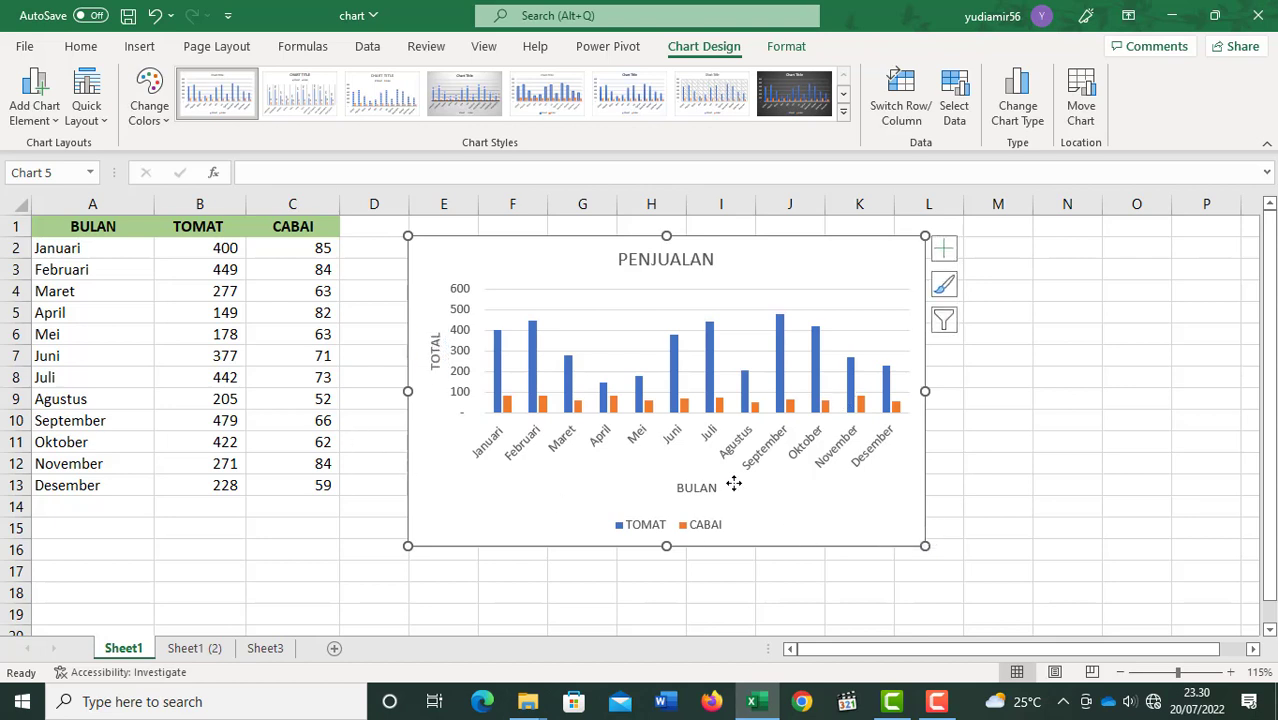
# Add data labels to the columns at the Outside End position and try out a data table.
pyautogui.click(950, 248)
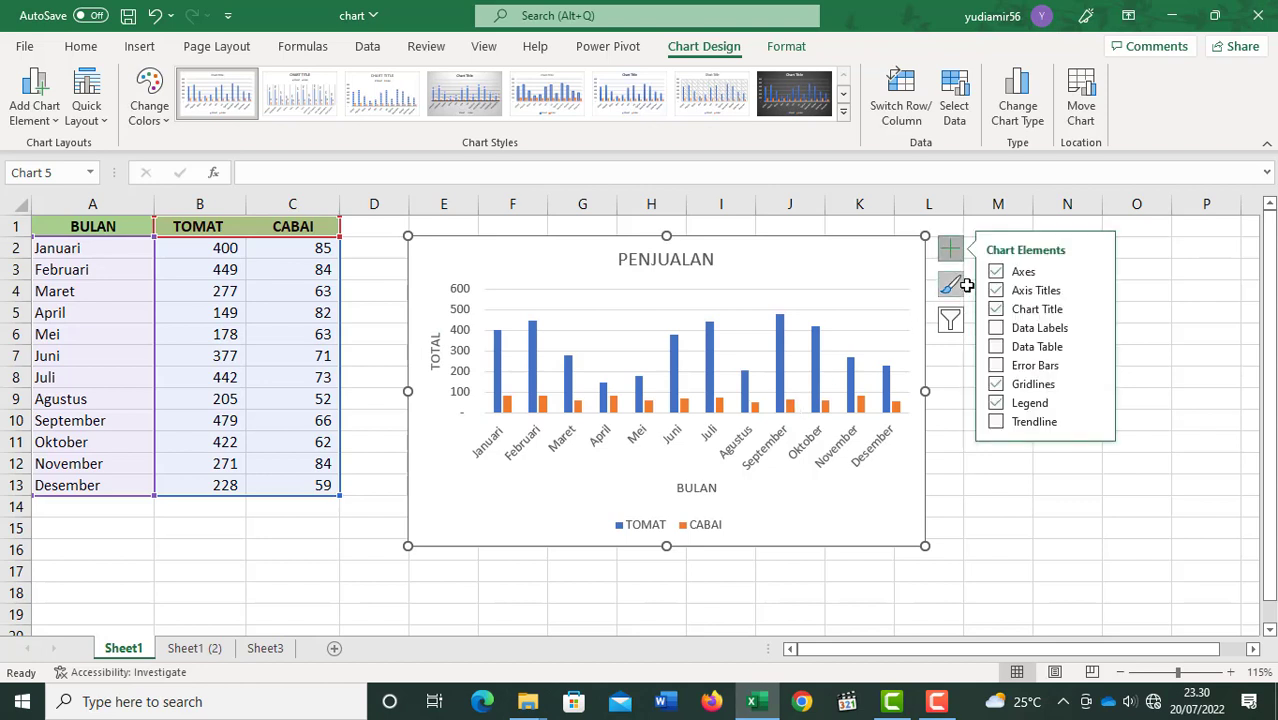
pyautogui.click(1003, 331)
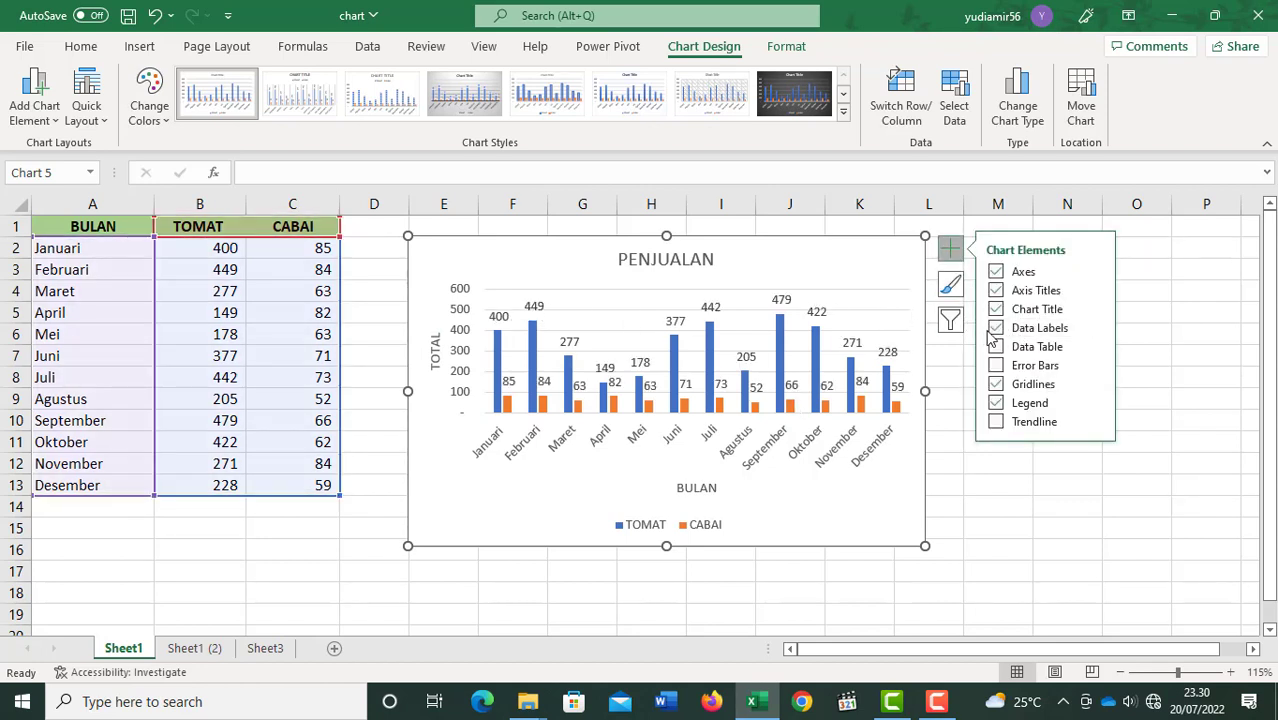
pyautogui.click(1096, 328)
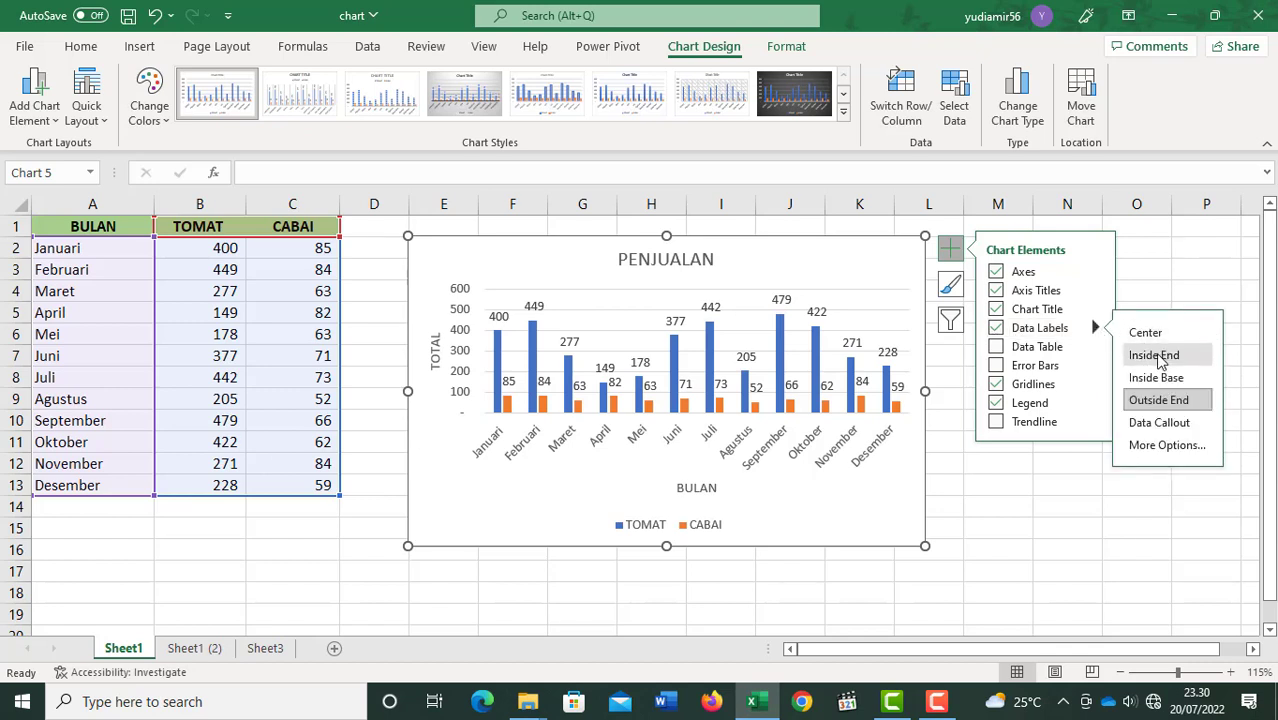
pyautogui.click(996, 347)
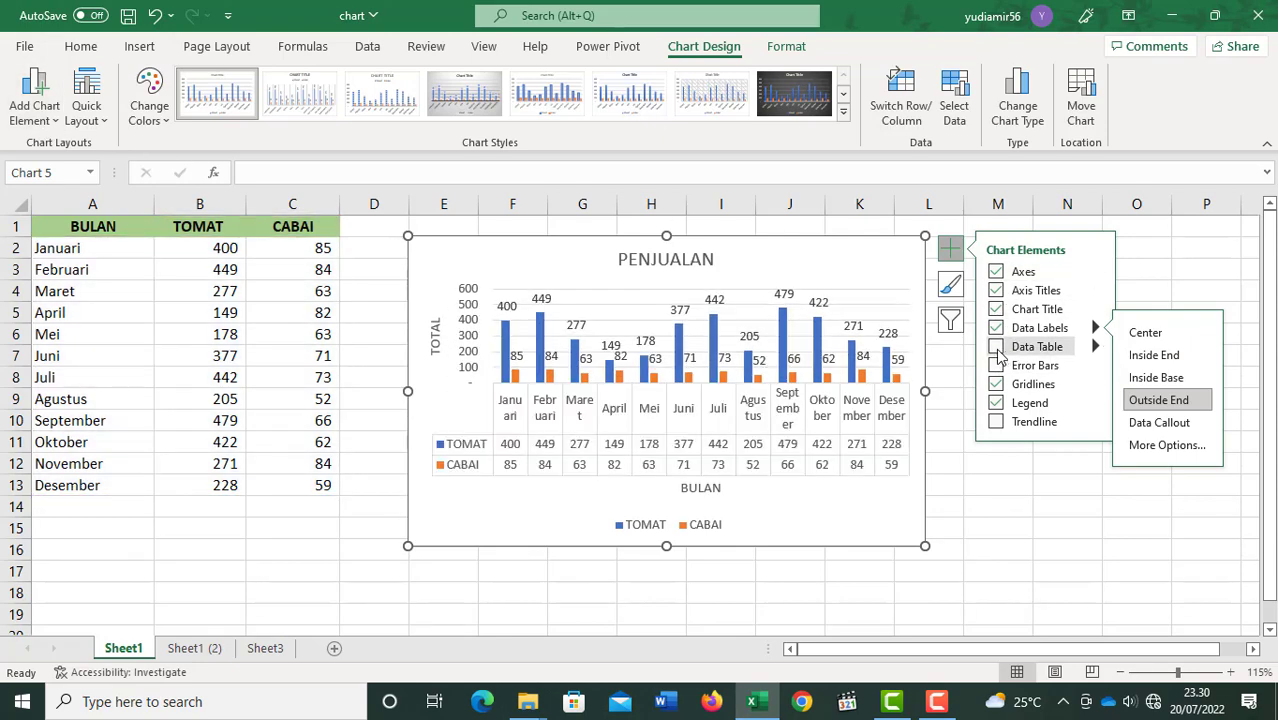
pyautogui.click(996, 347)
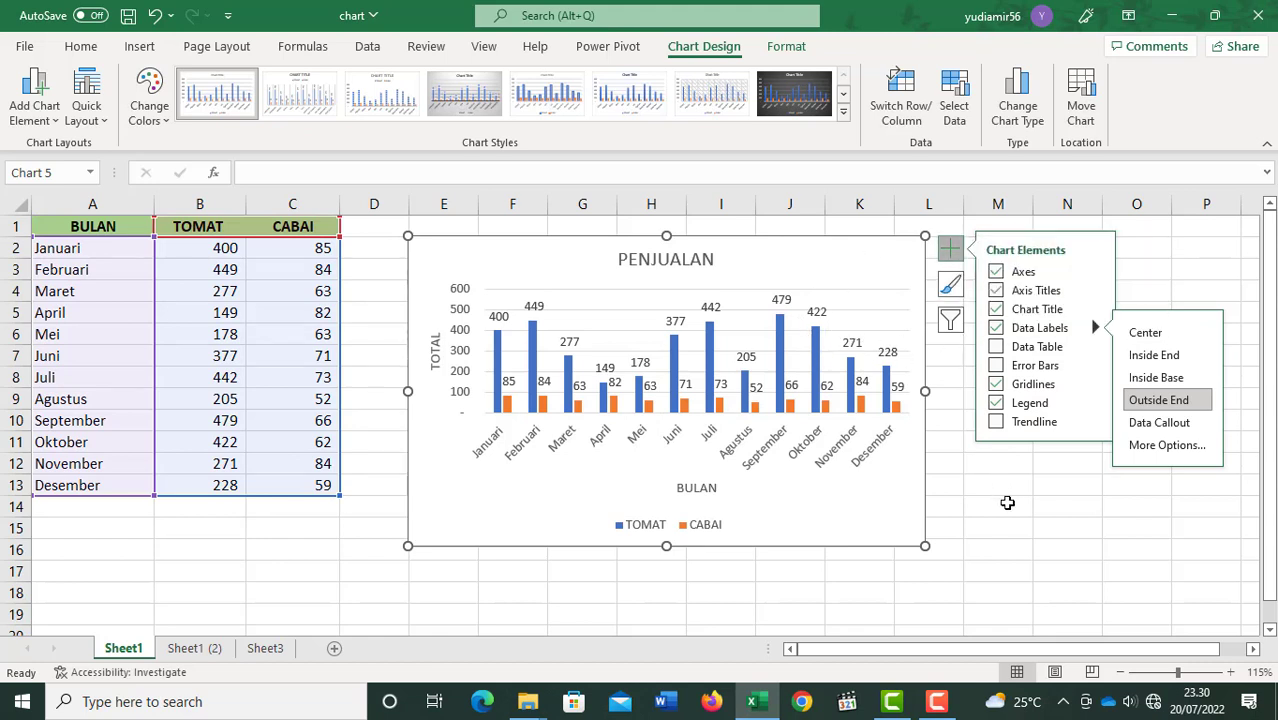
# Examine the available chart styles for the column chart.
pyautogui.click(950, 288)
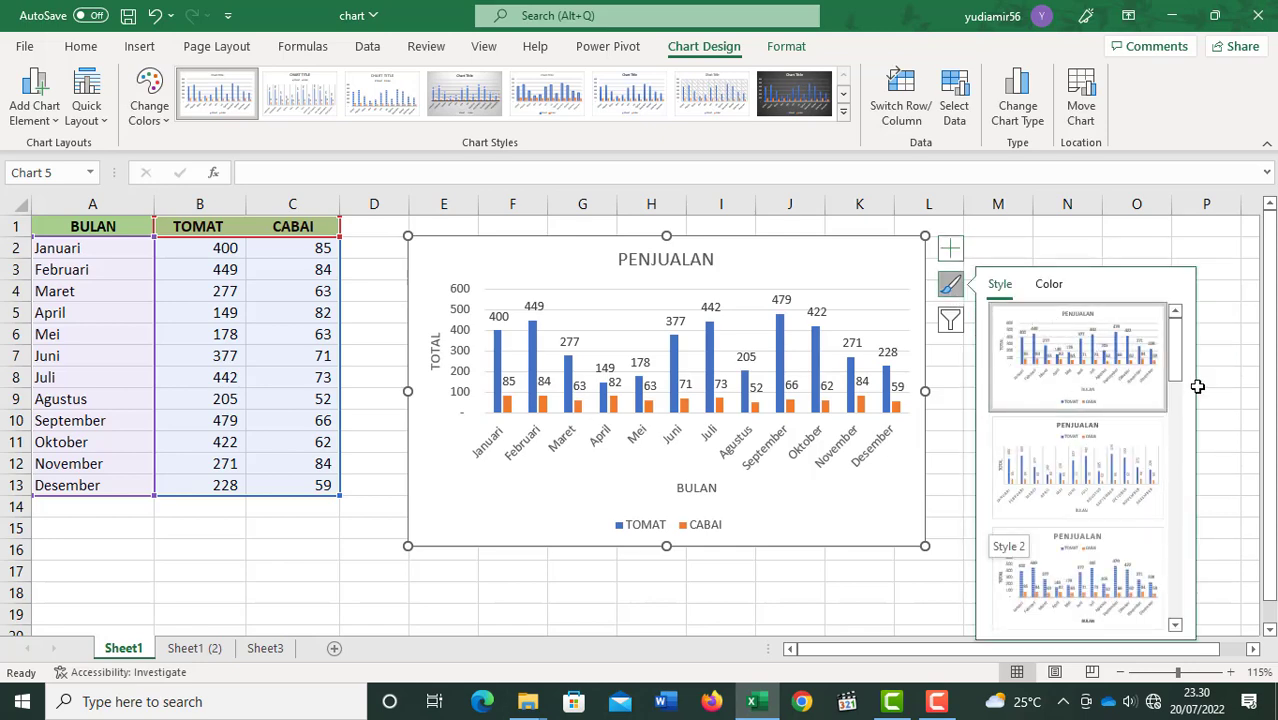
pyautogui.moveTo(1178, 350)
pyautogui.mouseDown()
pyautogui.moveTo(1178, 388)
pyautogui.moveTo(1178, 358)
pyautogui.mouseUp()
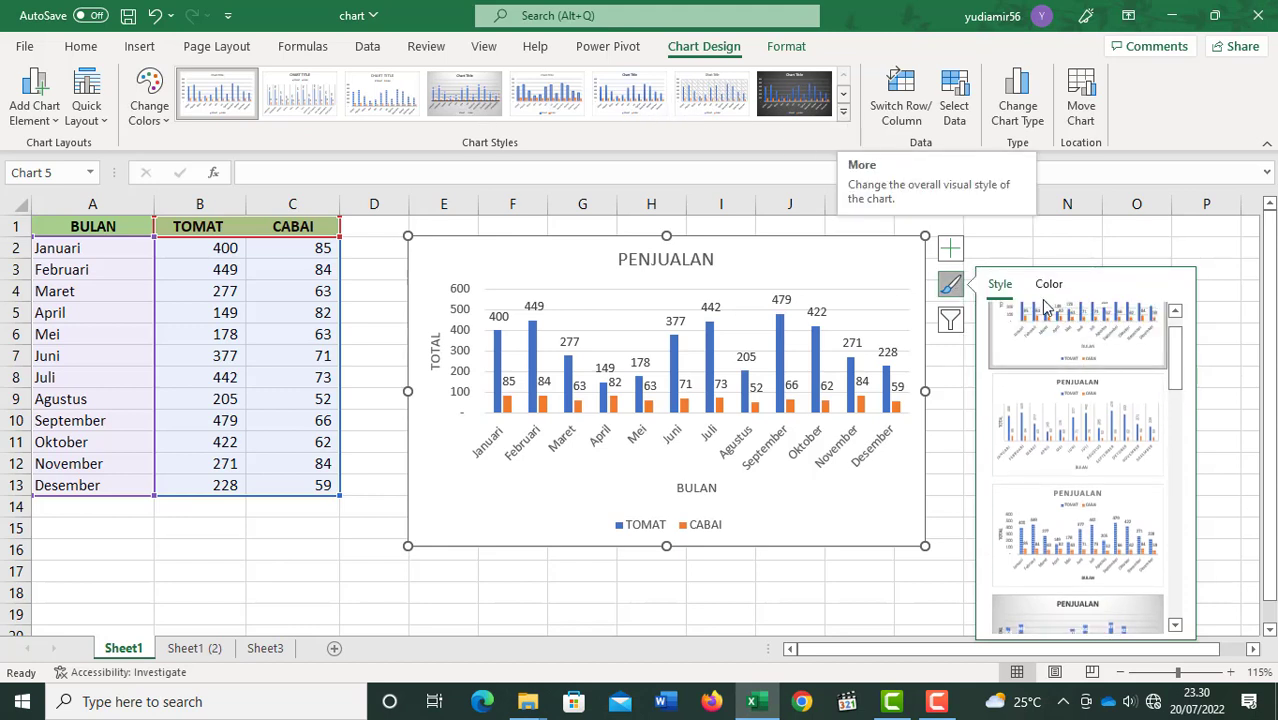
# Filter the Januari and Februari categories out of the chart.
pyautogui.click(950, 332)
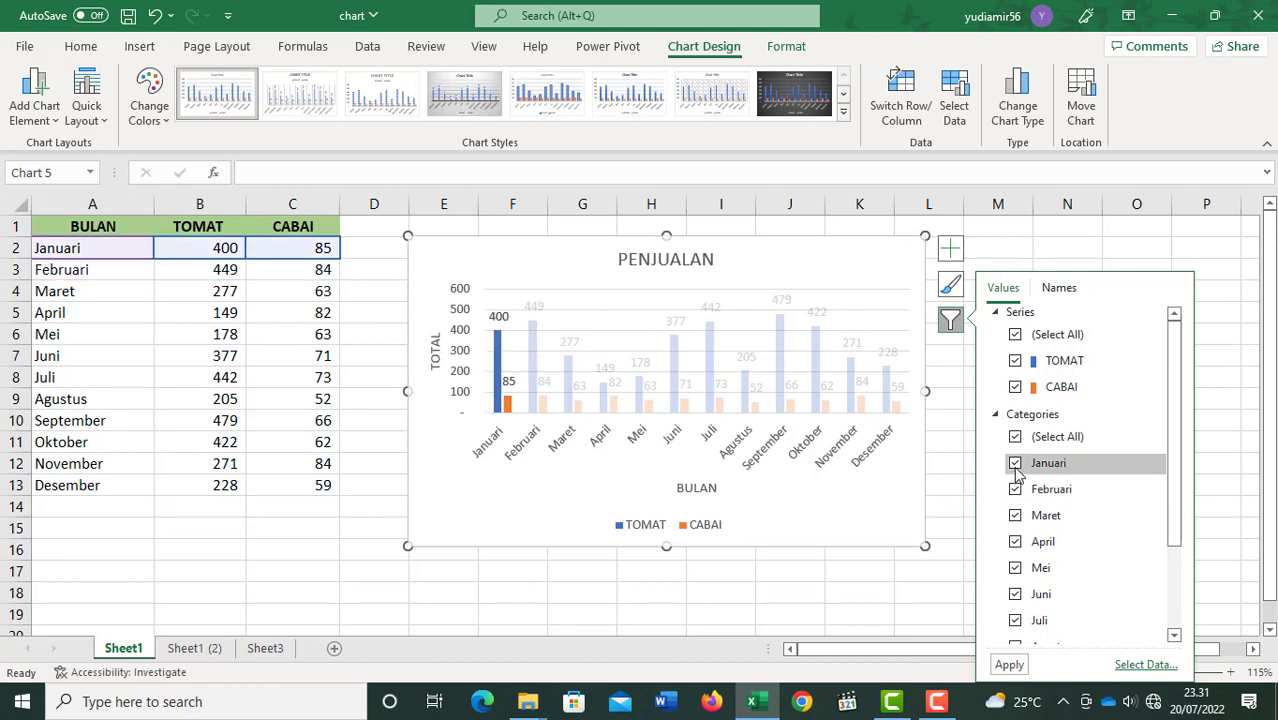
pyautogui.click(1015, 466)
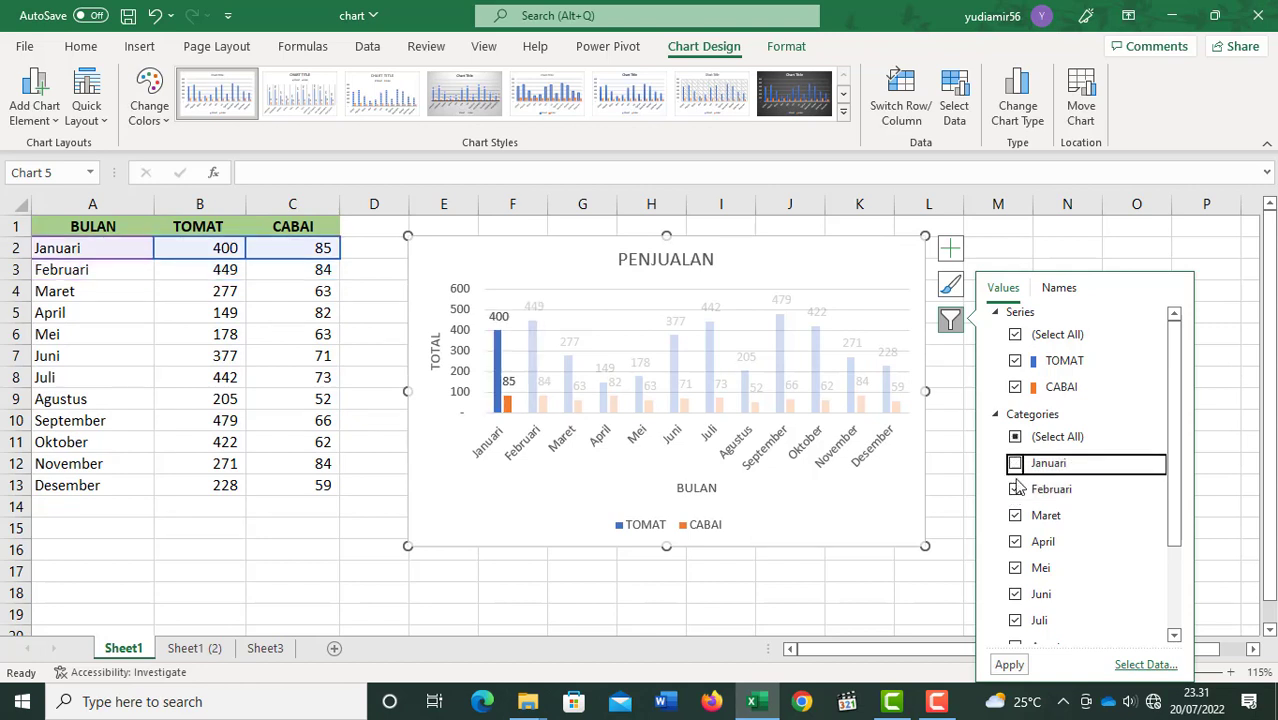
pyautogui.click(1015, 490)
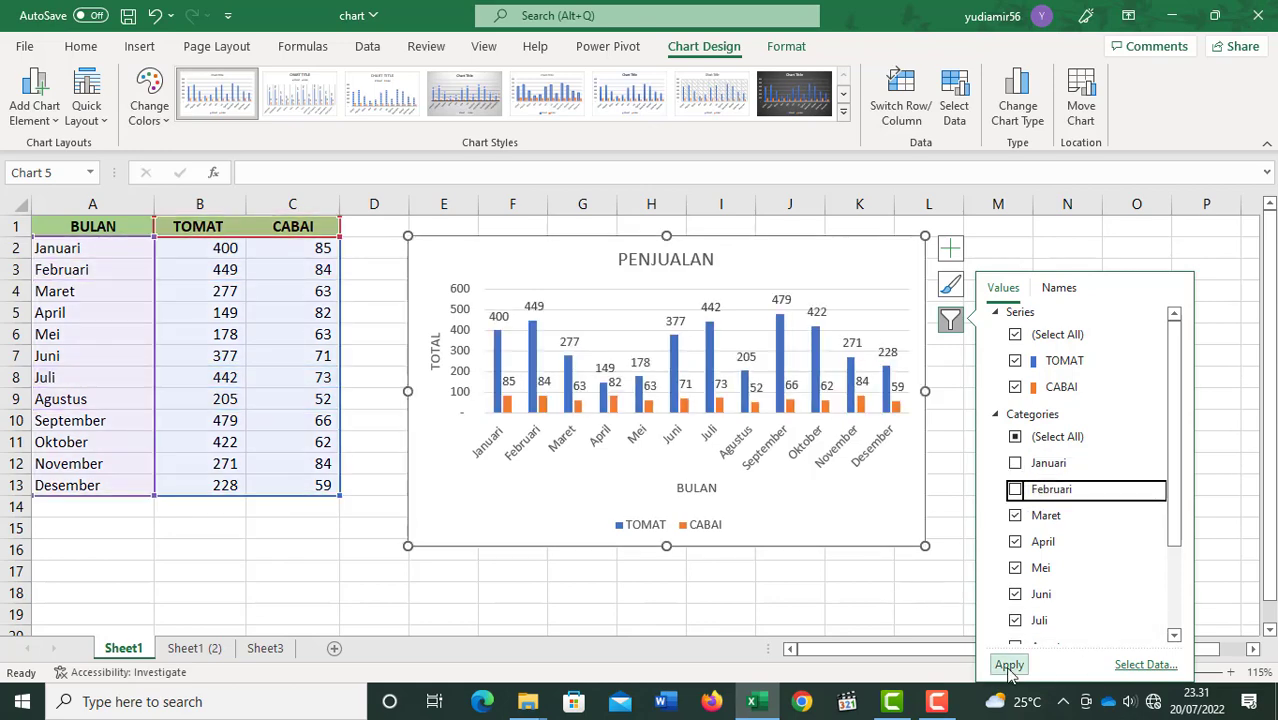
pyautogui.click(1009, 664)
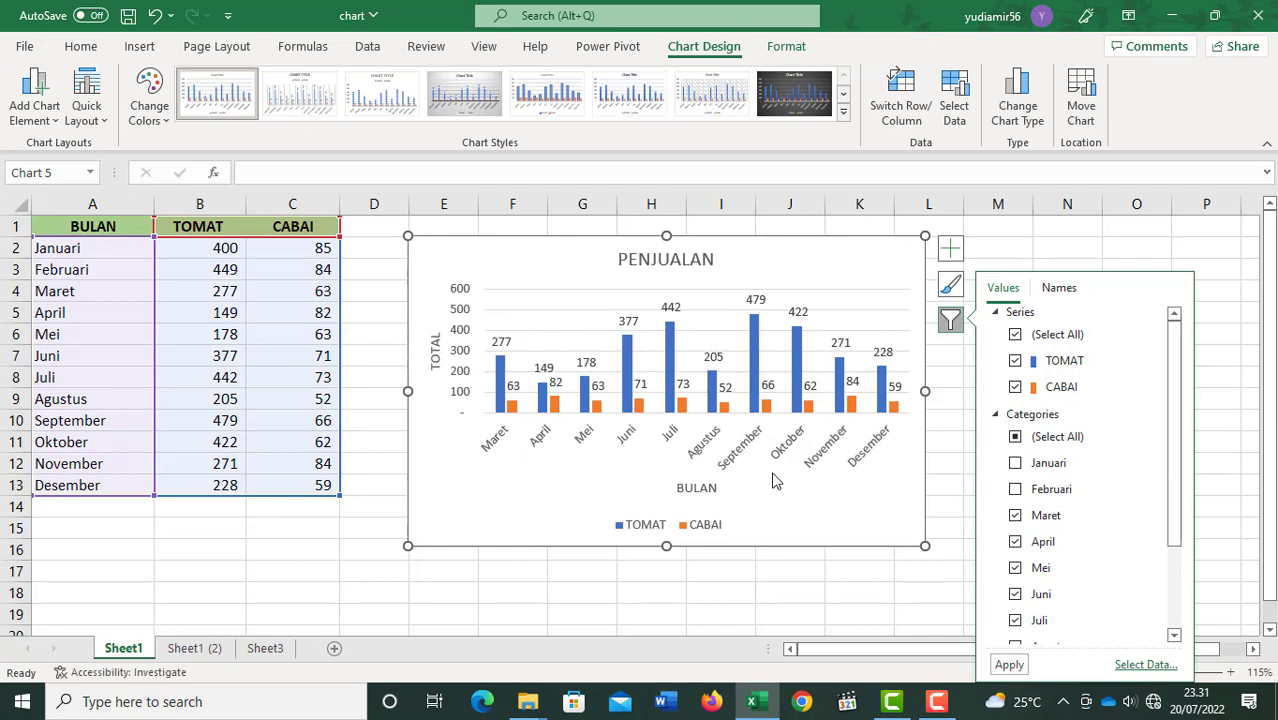
# Restore Januari and Februari to the chart's categories and check the series and category name settings.
pyautogui.click(1015, 489)
pyautogui.click(1015, 463)
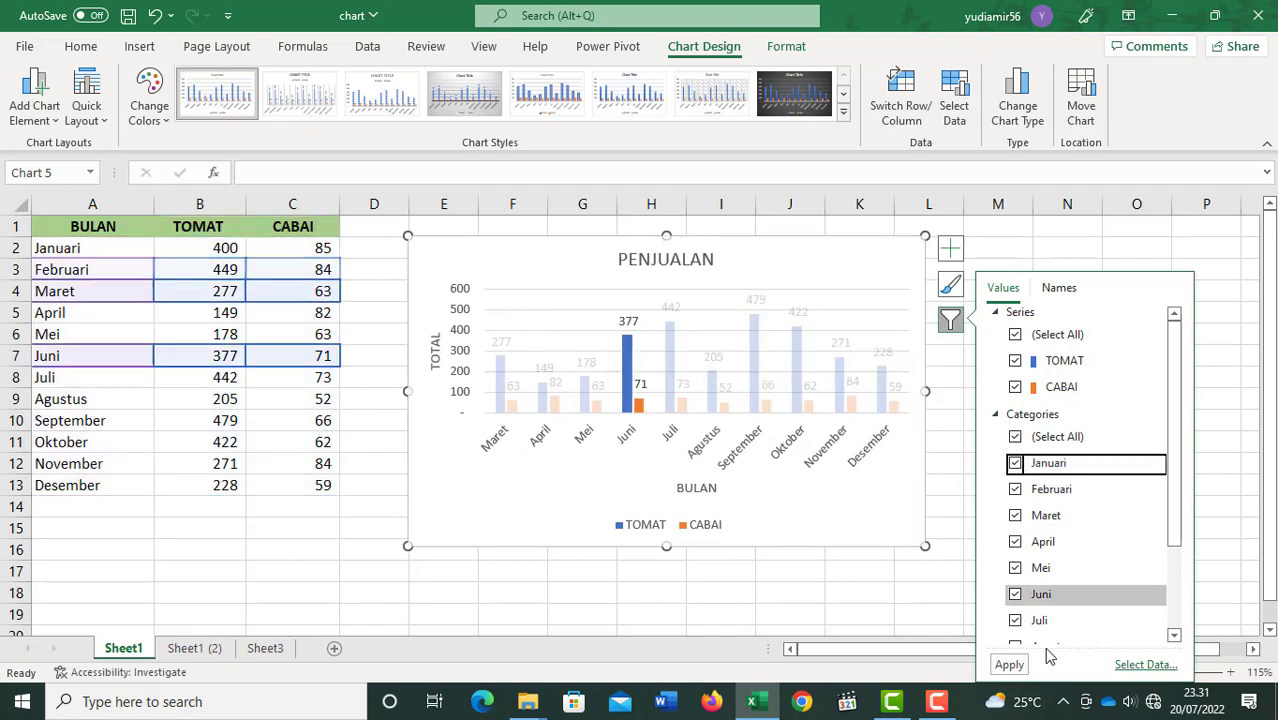
pyautogui.click(1010, 664)
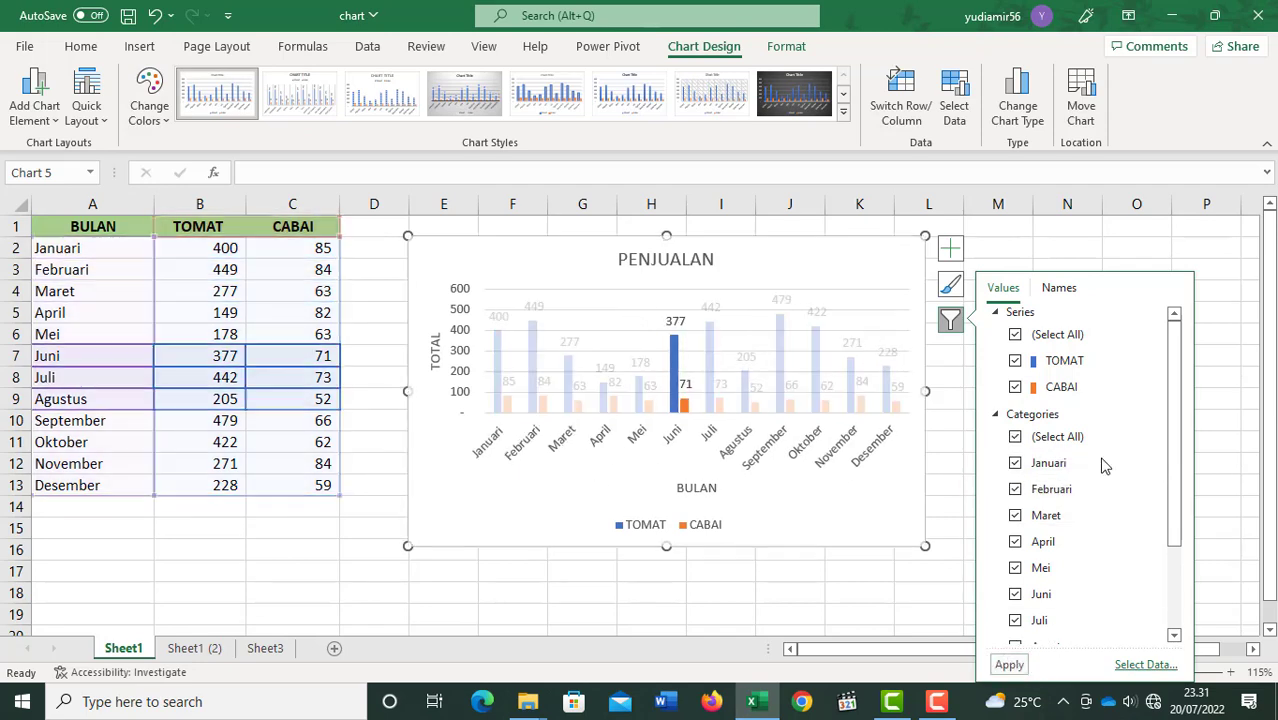
pyautogui.click(1051, 298)
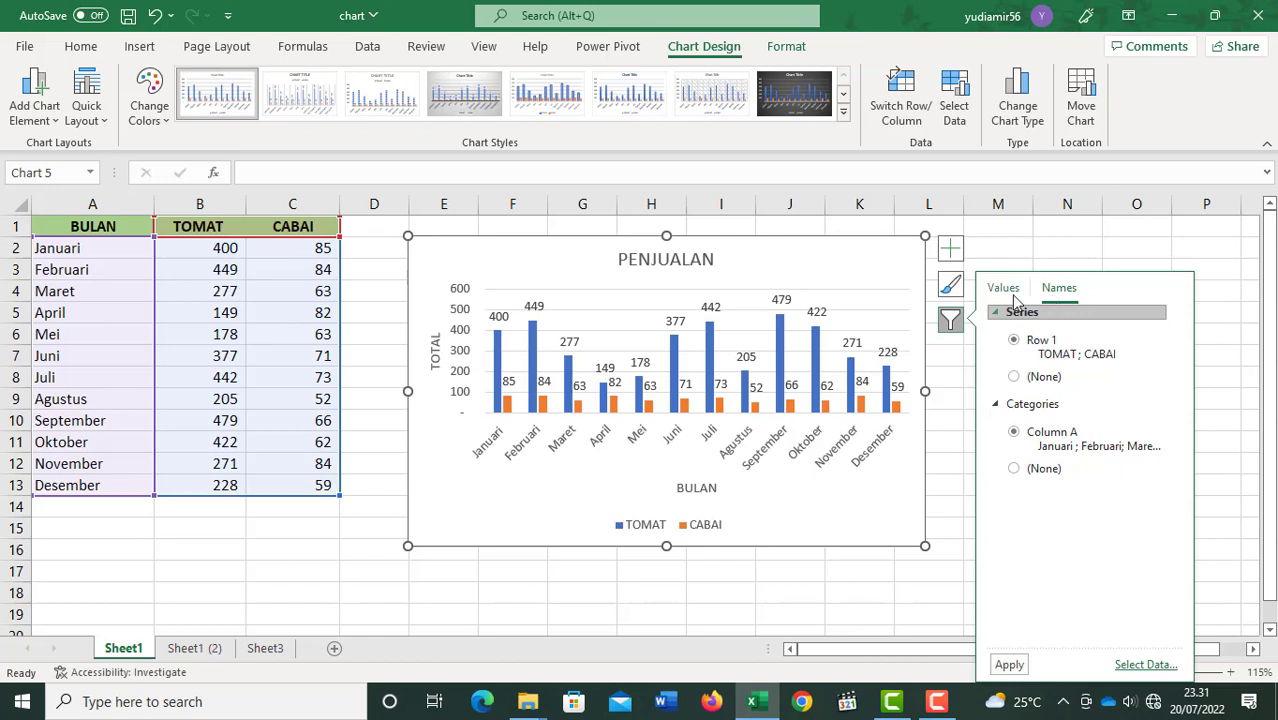
pyautogui.click(1006, 288)
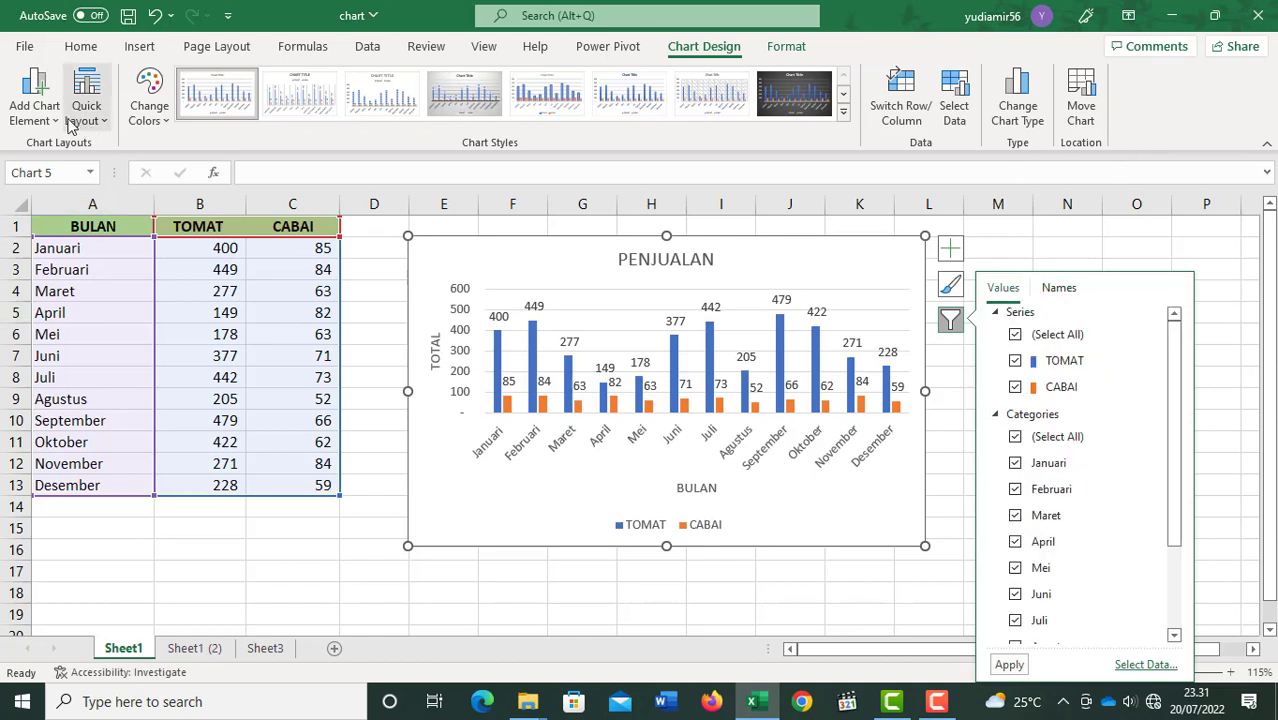
# Review the axes and axis title options among the chart elements and open the detailed axis formatting settings.
pyautogui.click(34, 110)
pyautogui.moveTo(50, 153)
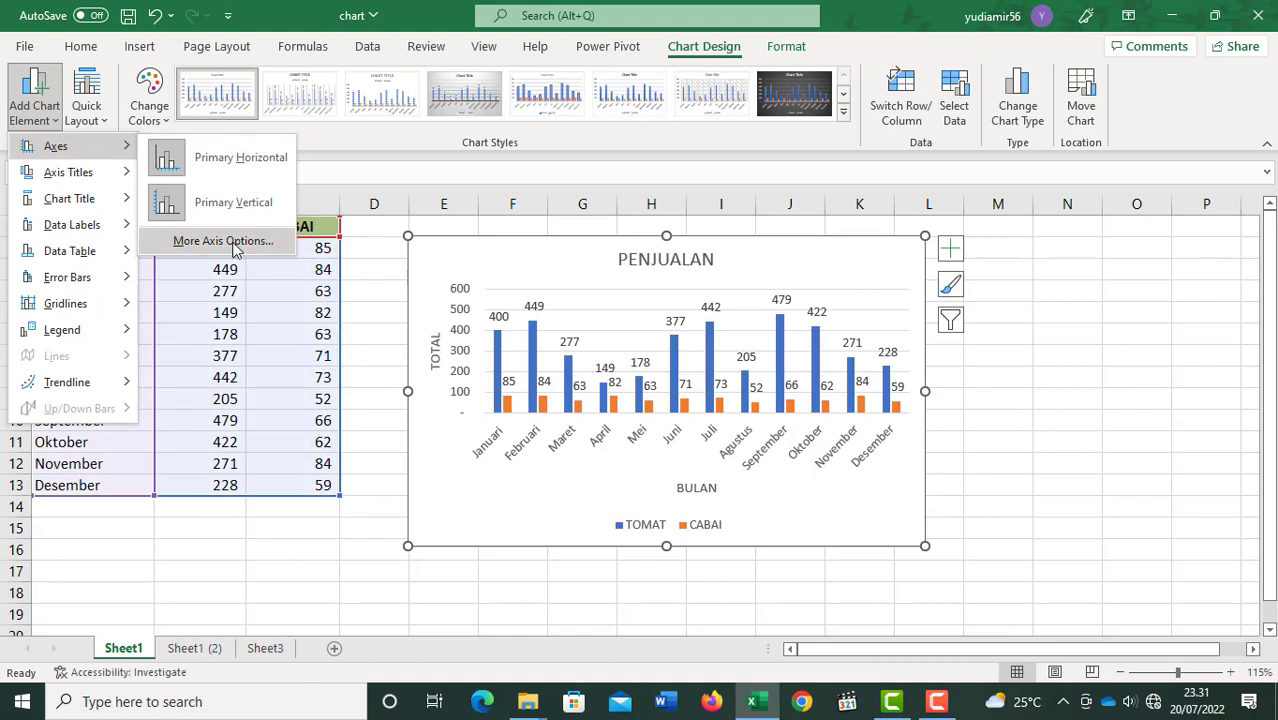
pyautogui.moveTo(74, 172)
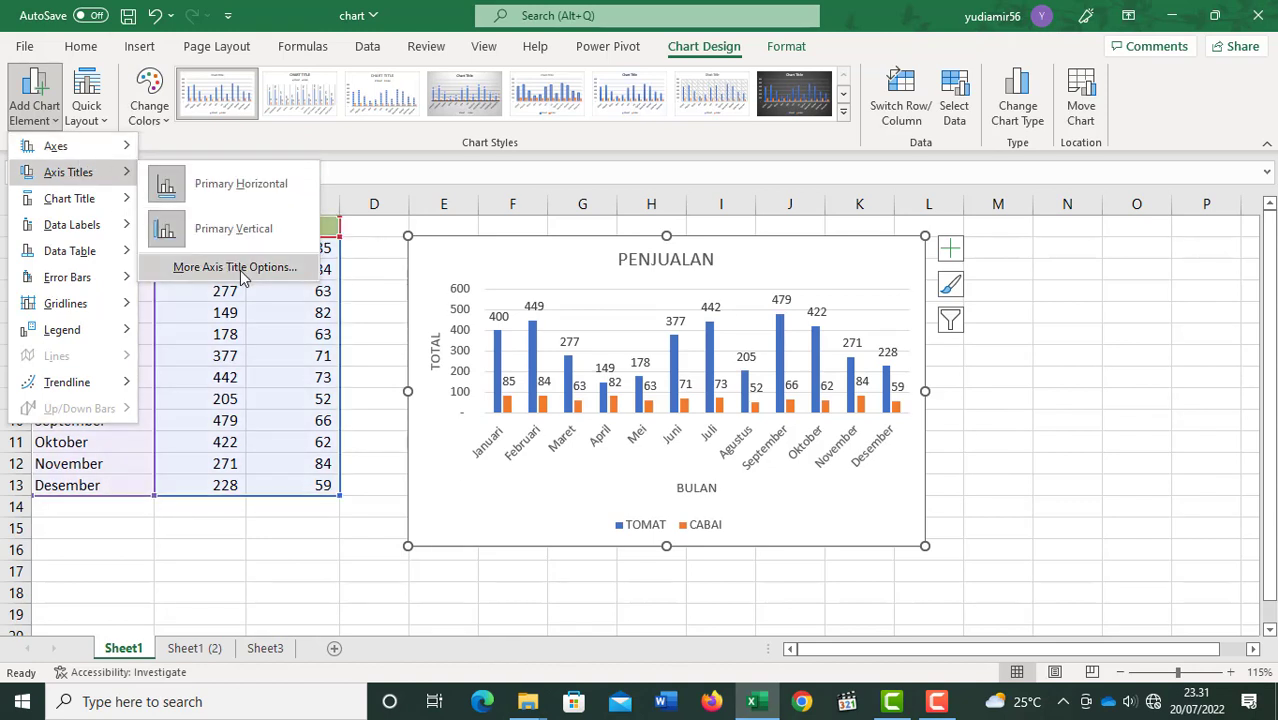
pyautogui.moveTo(114, 199)
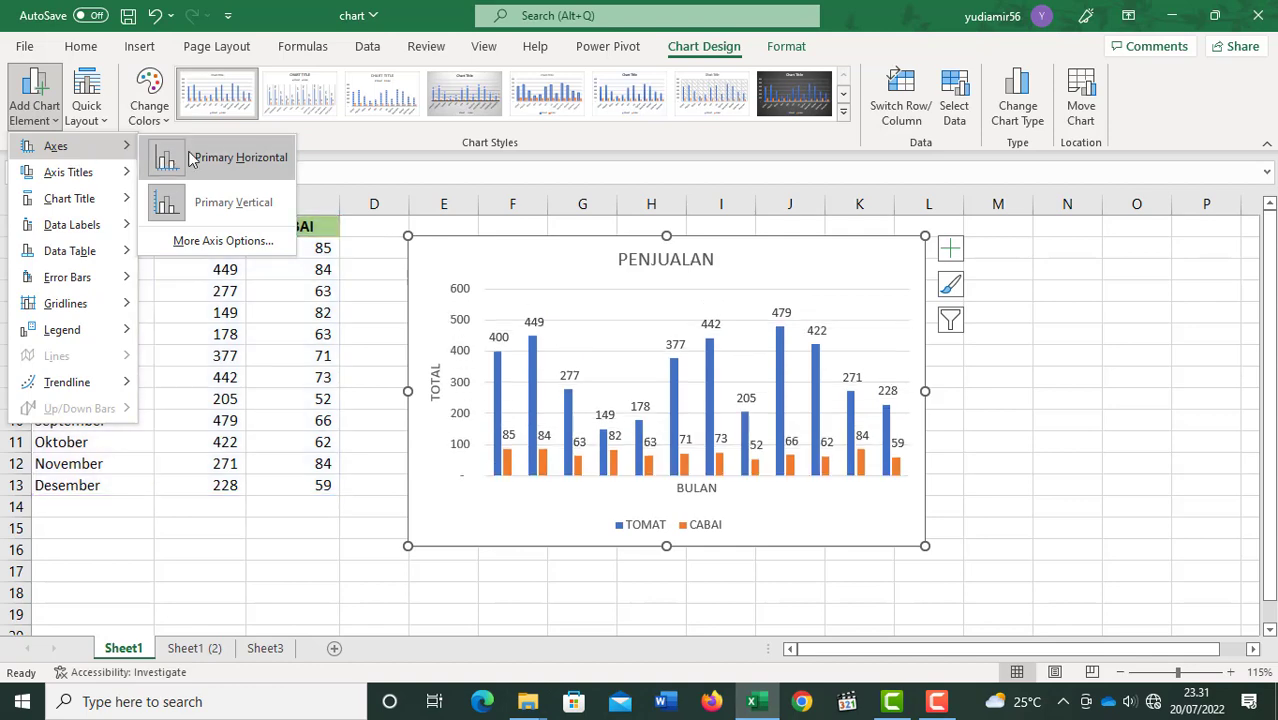
pyautogui.click(235, 243)
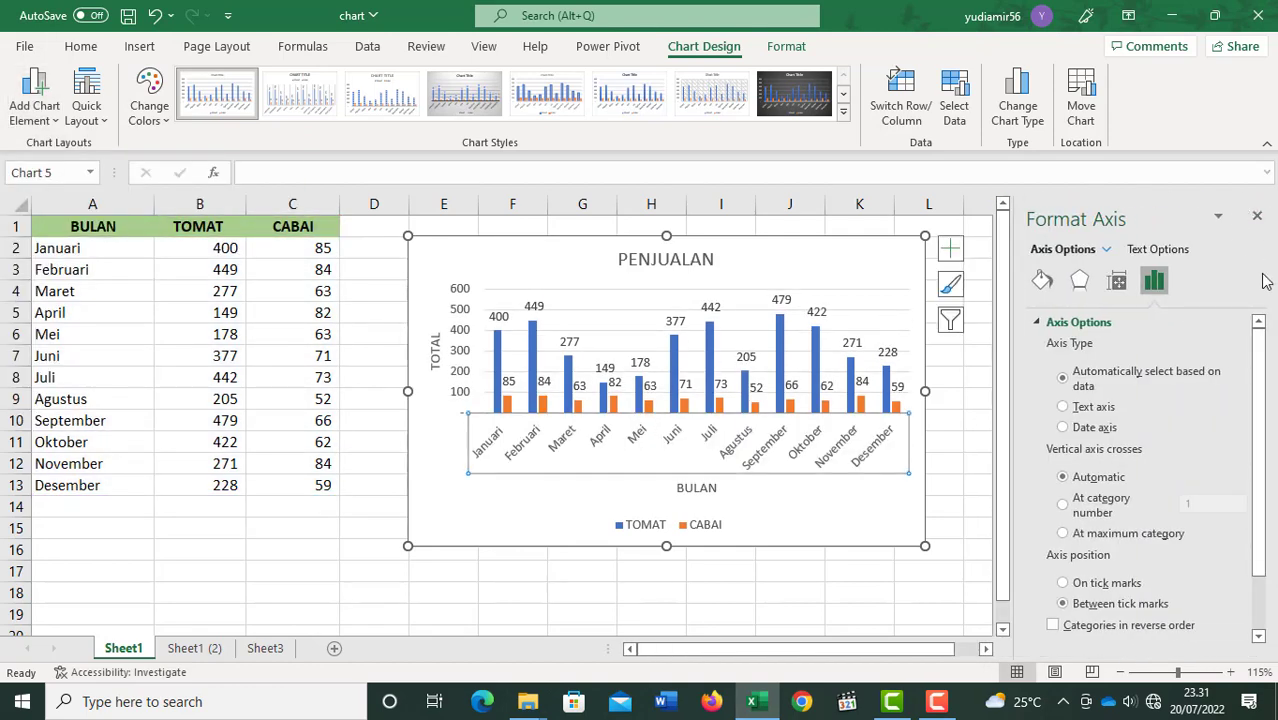
# Examine the format settings of the chart area, the chart title and the horizontal category axis in turn.
pyautogui.click(1106, 250)
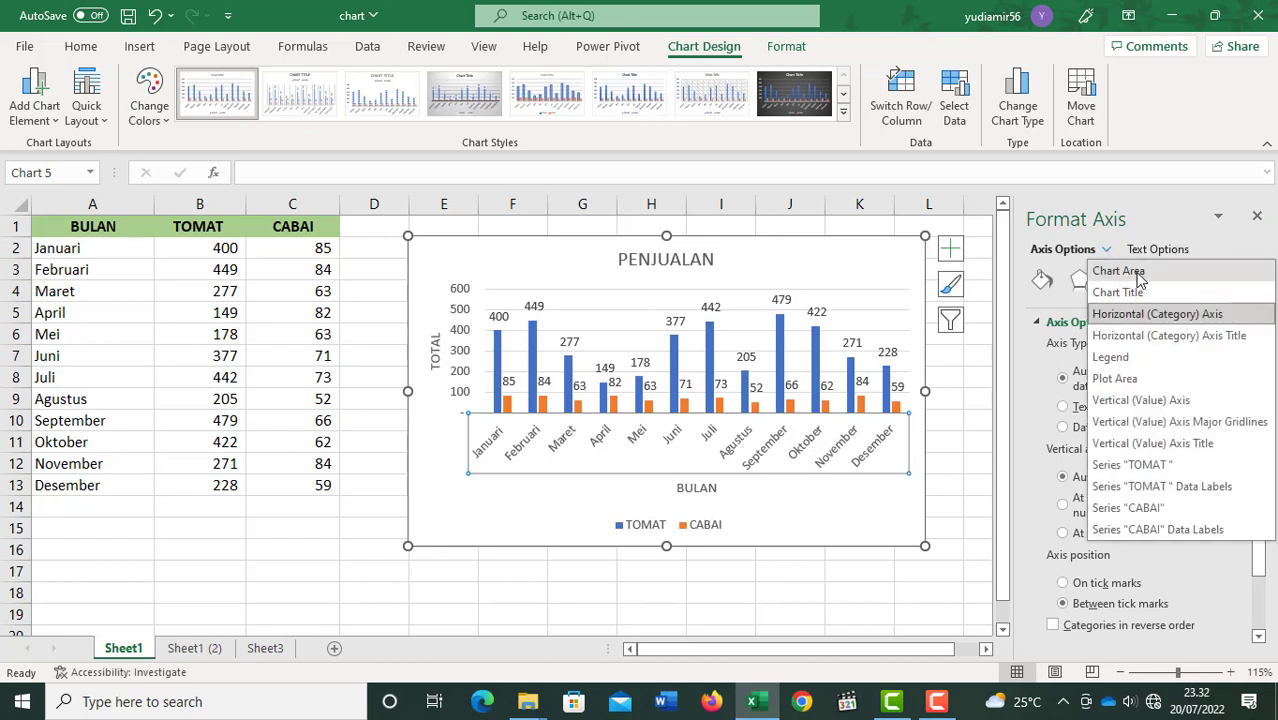
pyautogui.click(1130, 272)
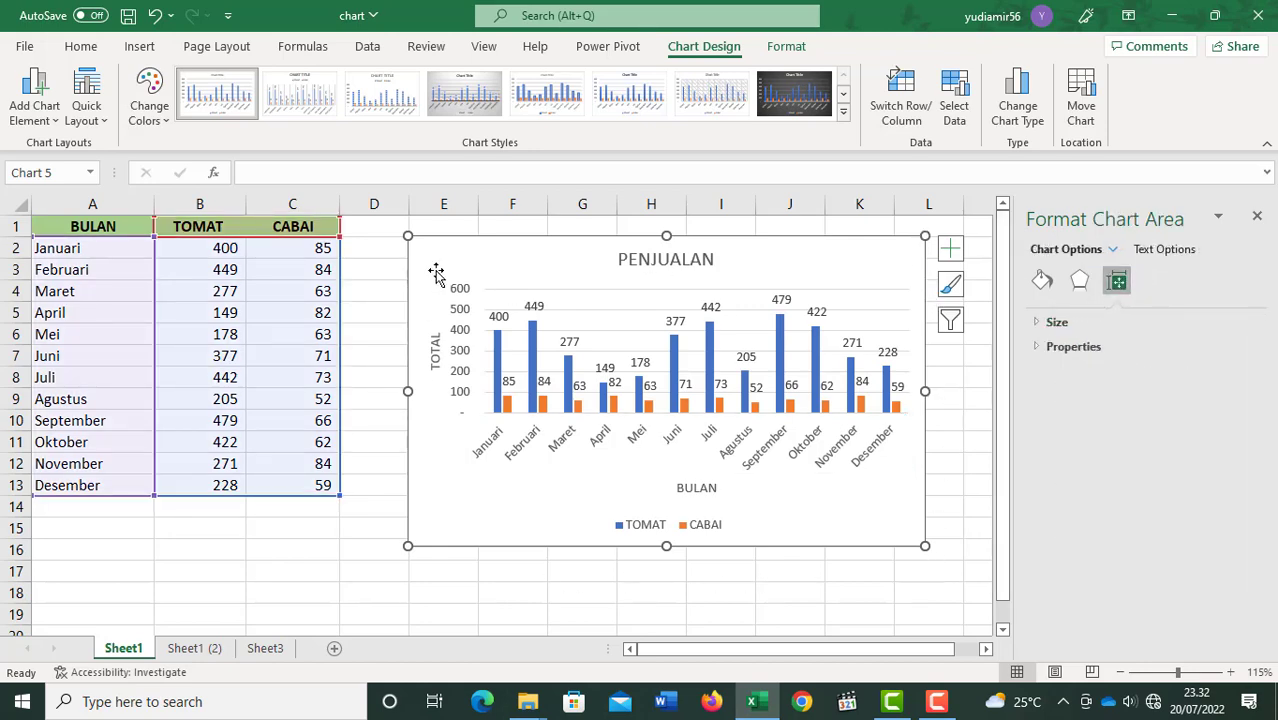
pyautogui.click(1112, 250)
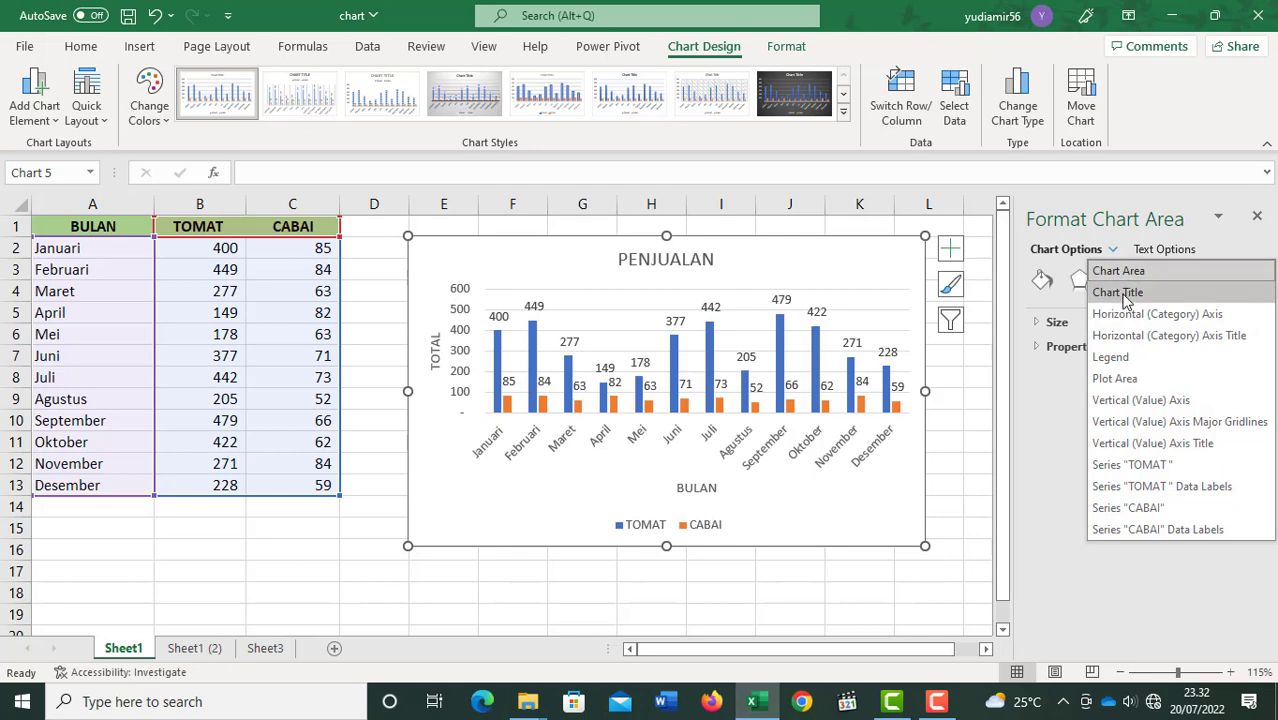
pyautogui.click(1118, 292)
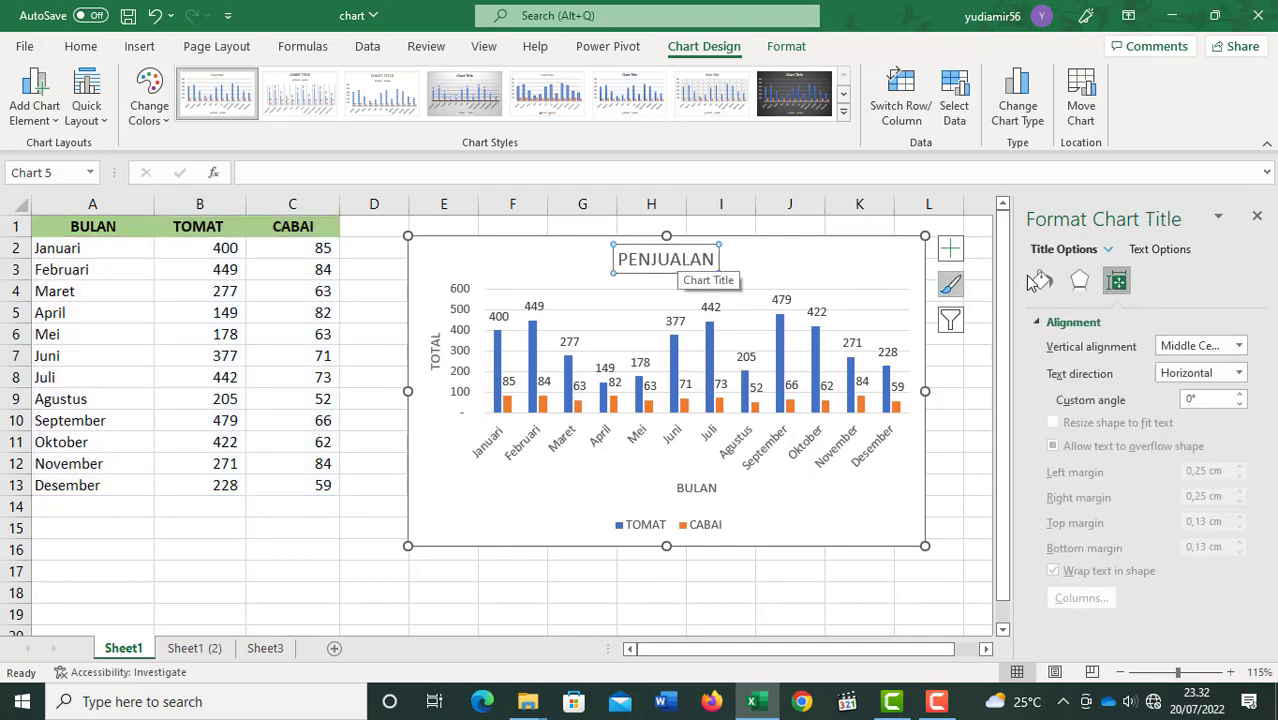
pyautogui.click(1106, 250)
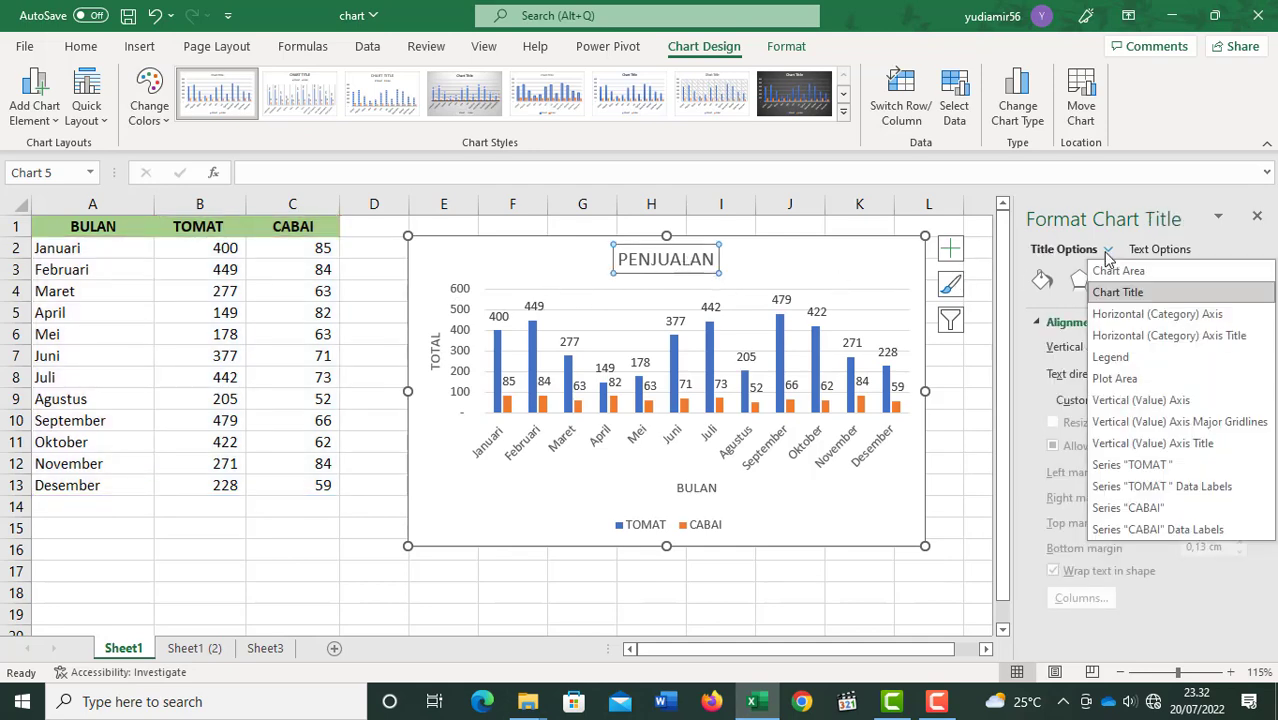
pyautogui.click(1120, 316)
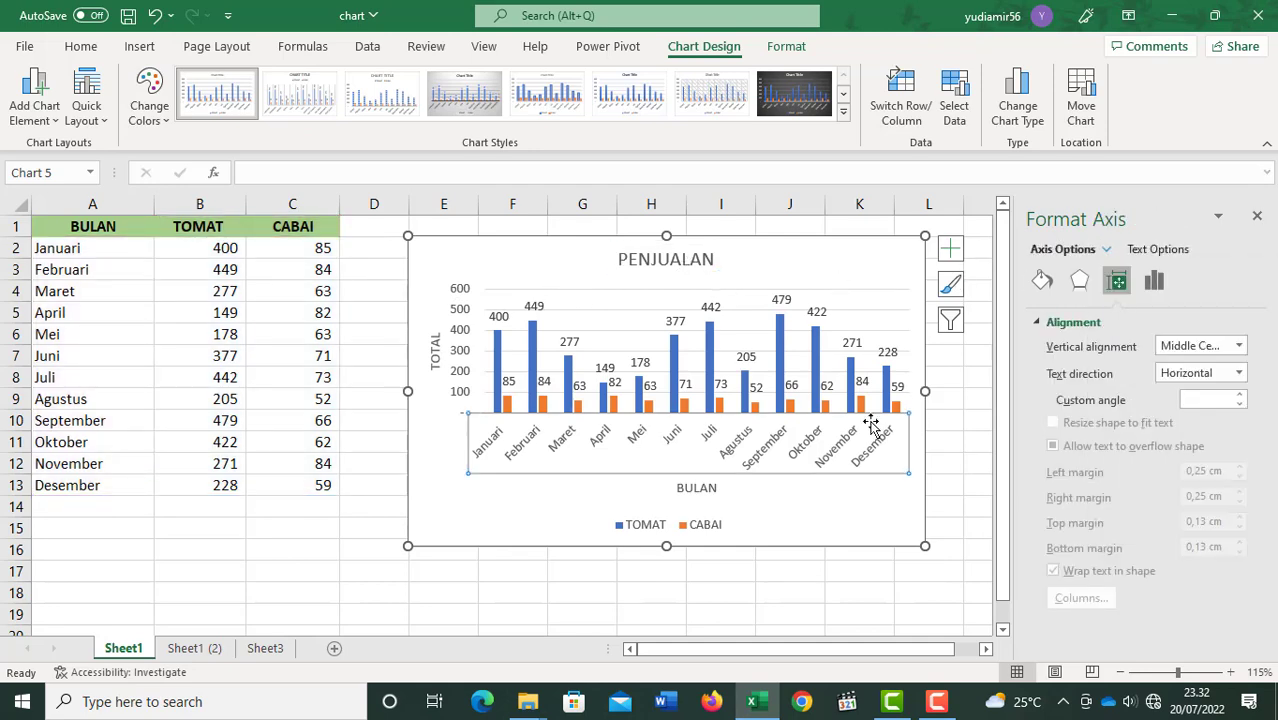
pyautogui.click(1106, 252)
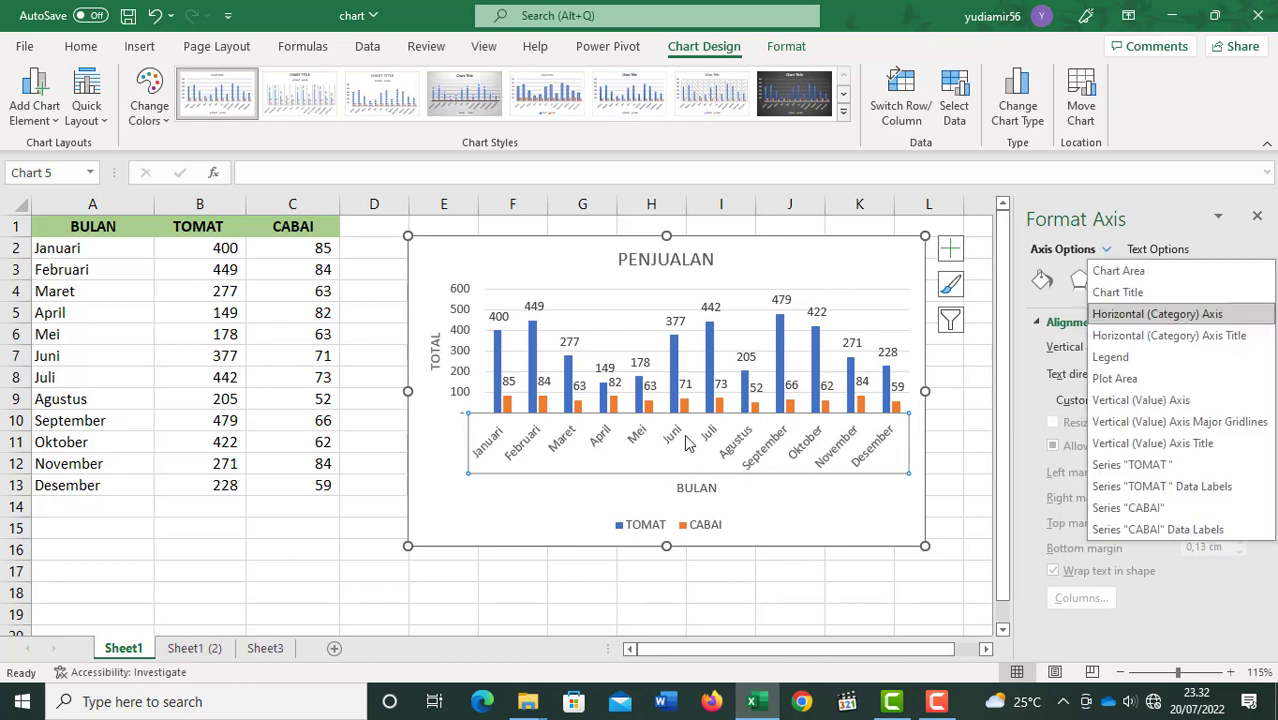
# Examine the format settings of the vertical axis, its title and the chart title, ending on the chart area.
pyautogui.click(440, 350)
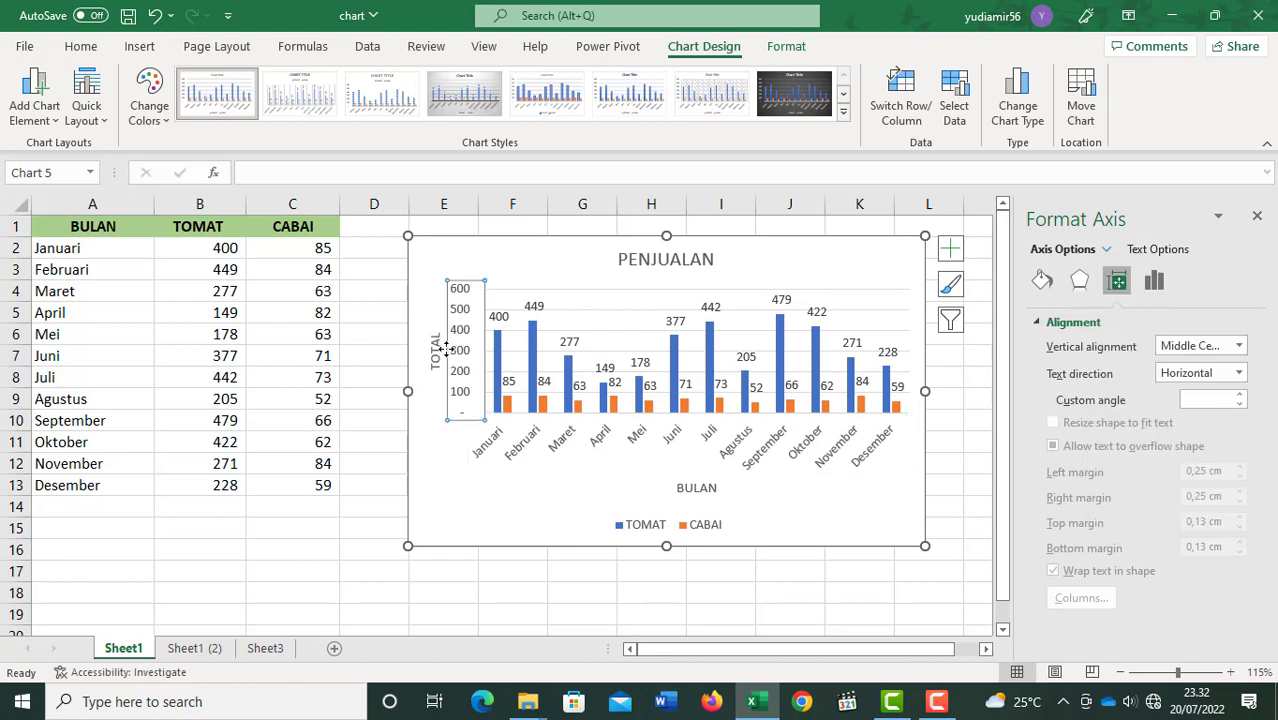
pyautogui.click(436, 350)
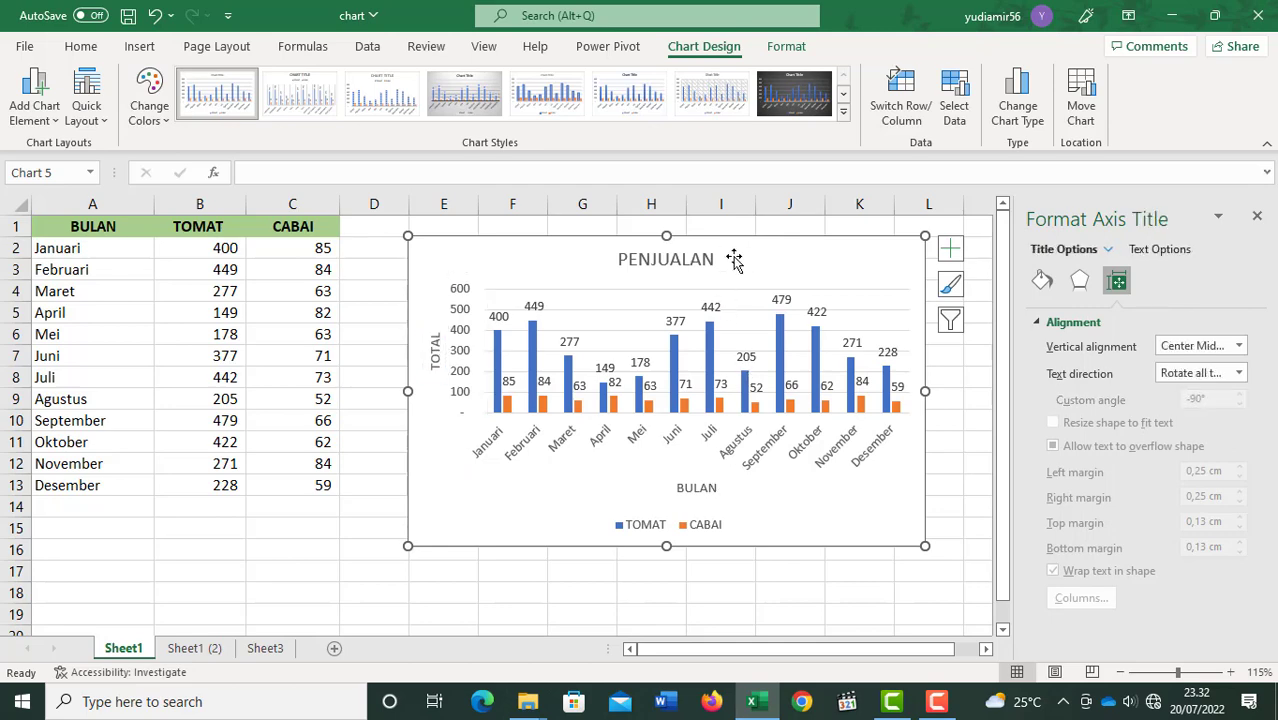
pyautogui.click(700, 260)
pyautogui.click(814, 248)
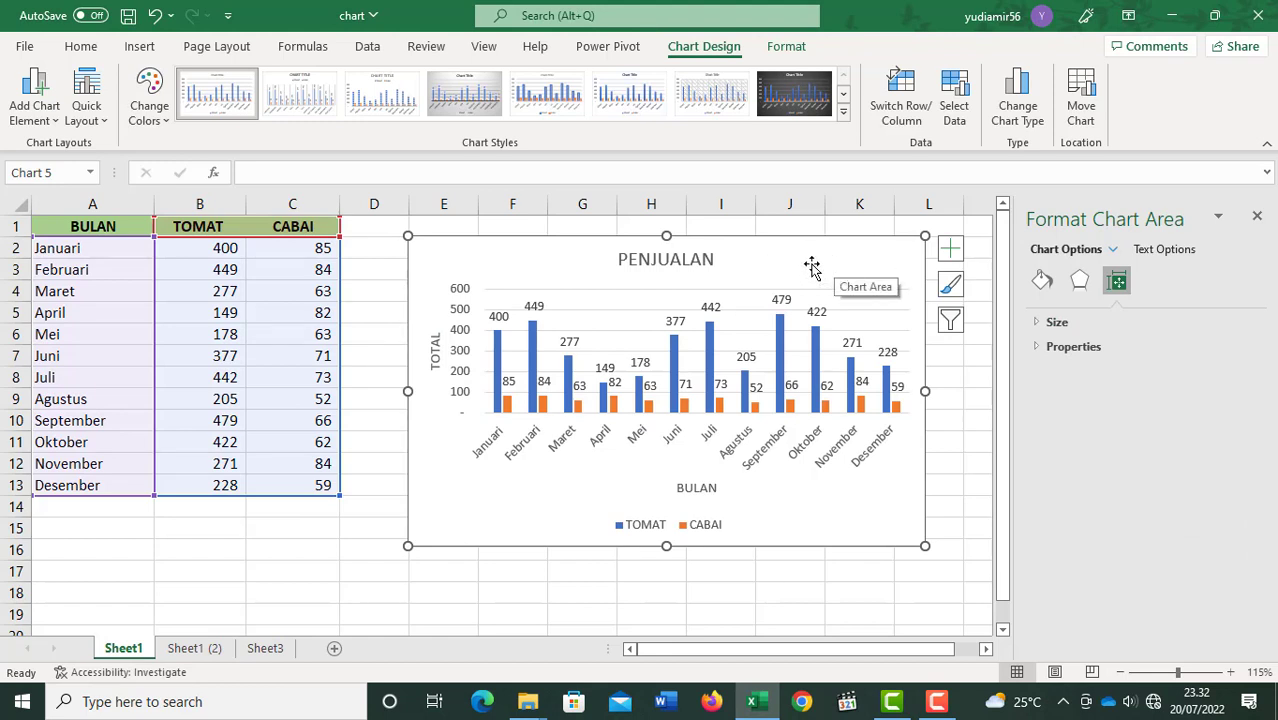
pyautogui.click(1111, 251)
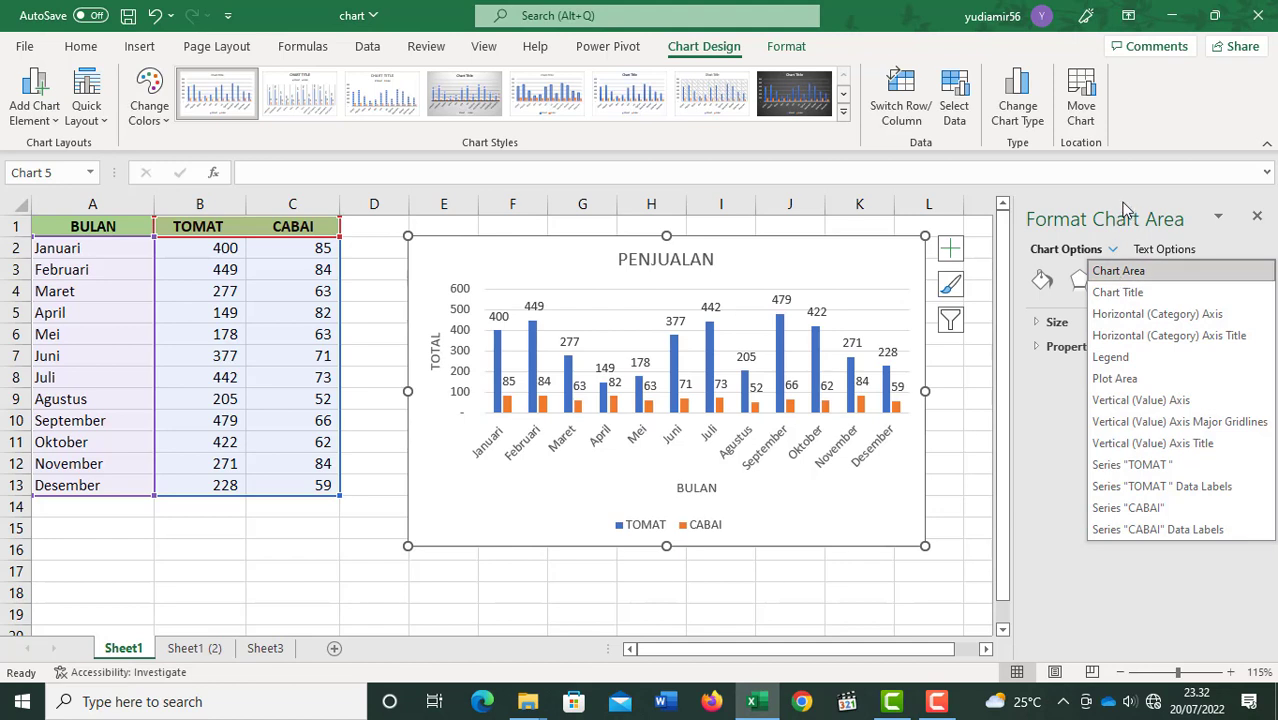
pyautogui.click(1125, 208)
# Enlarge the chart area to 8,1 cm high and 13,2 cm wide, and raise its scale height to 111% and scale width to 108%.
pyautogui.click(1036, 322)
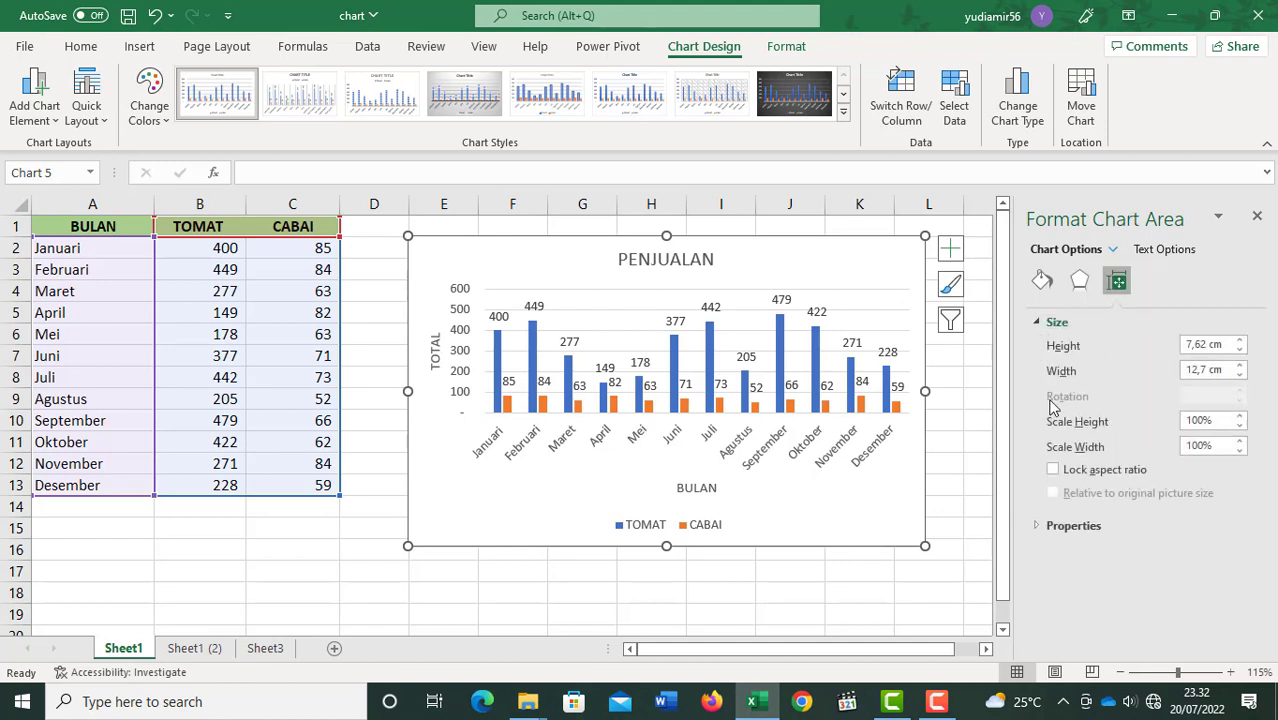
pyautogui.click(1239, 341)
pyautogui.click(1240, 366)
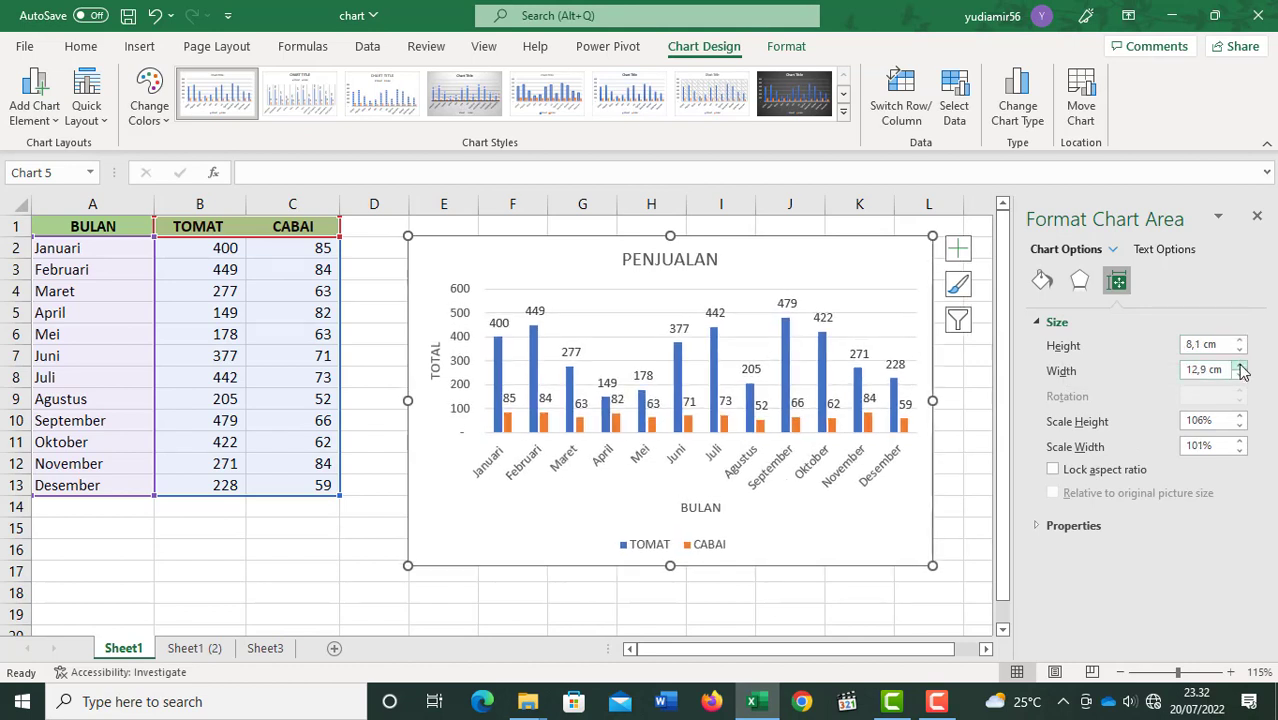
pyautogui.click(1240, 366)
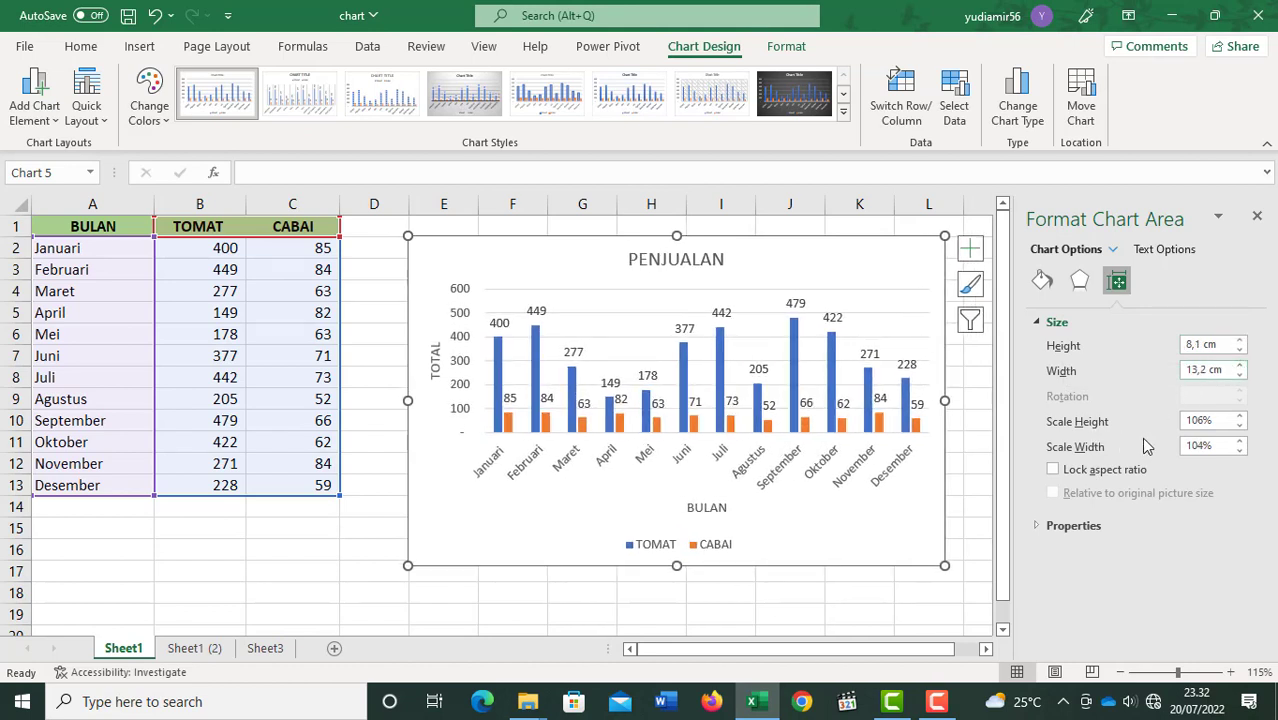
pyautogui.click(1240, 424)
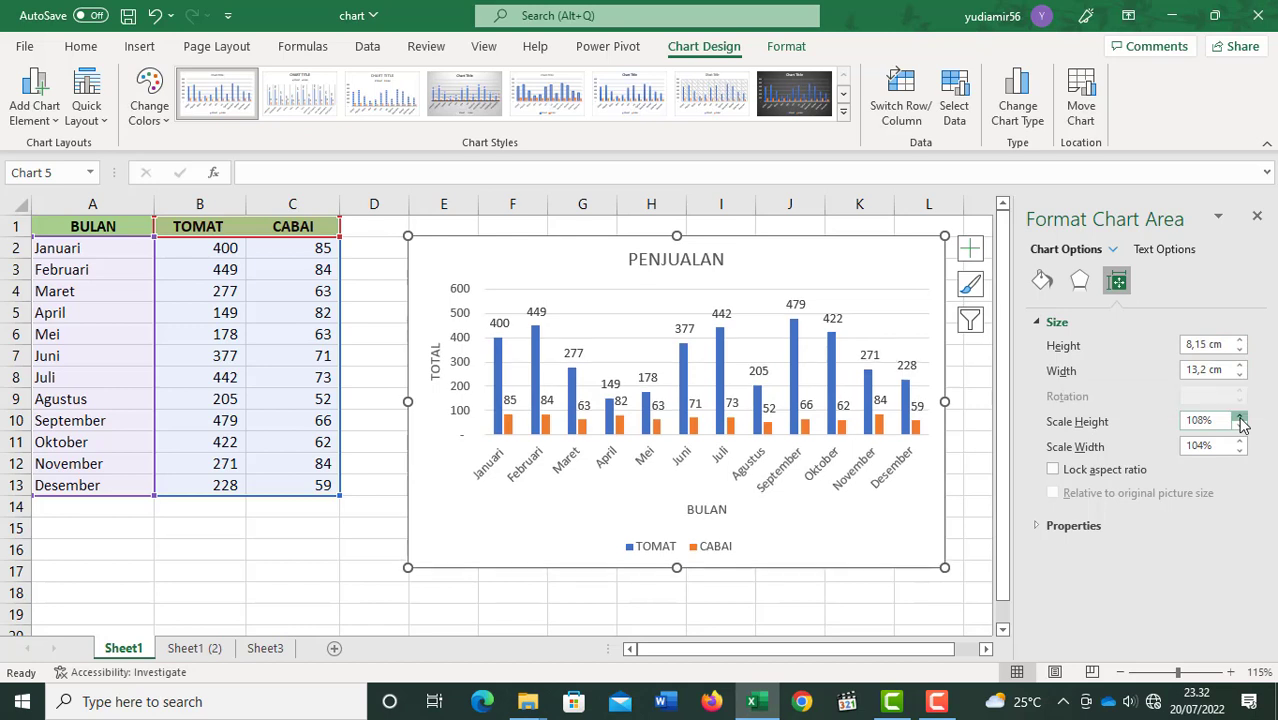
pyautogui.click(1240, 424)
pyautogui.click(1241, 447)
pyautogui.click(1241, 447)
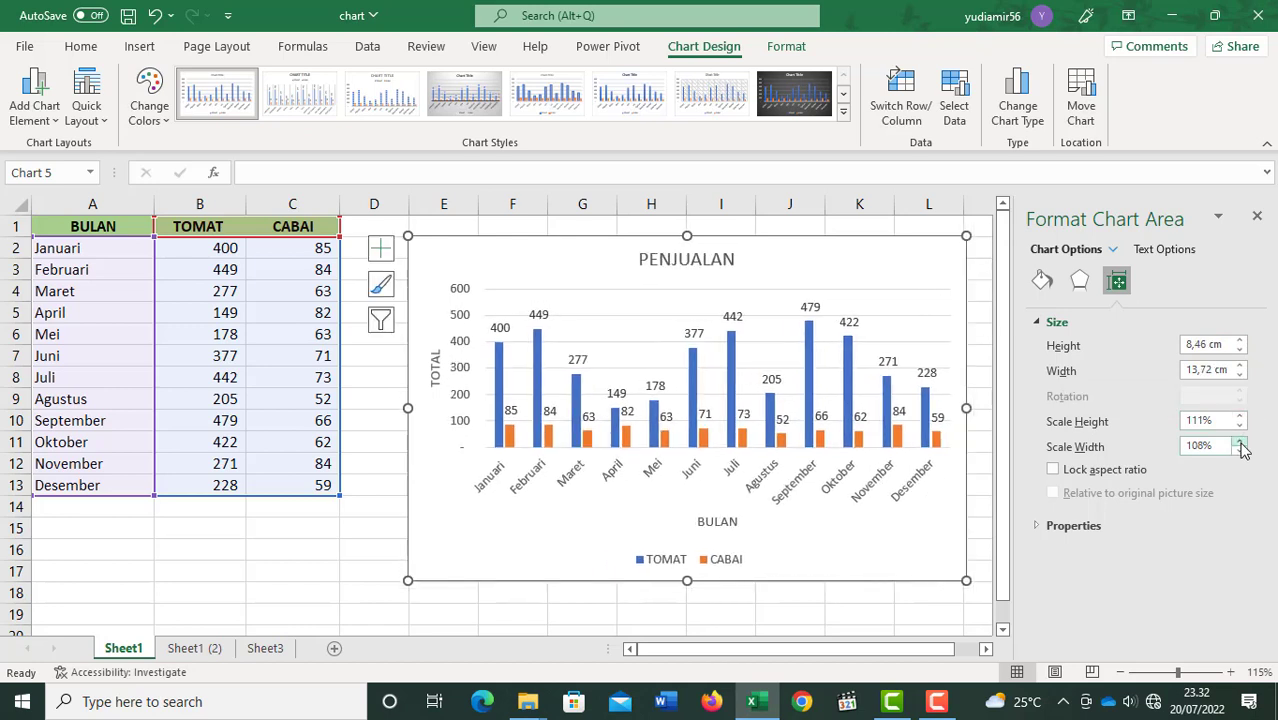
# Examine the chart area's placement, printing and locking properties below its size settings.
pyautogui.click(1038, 525)
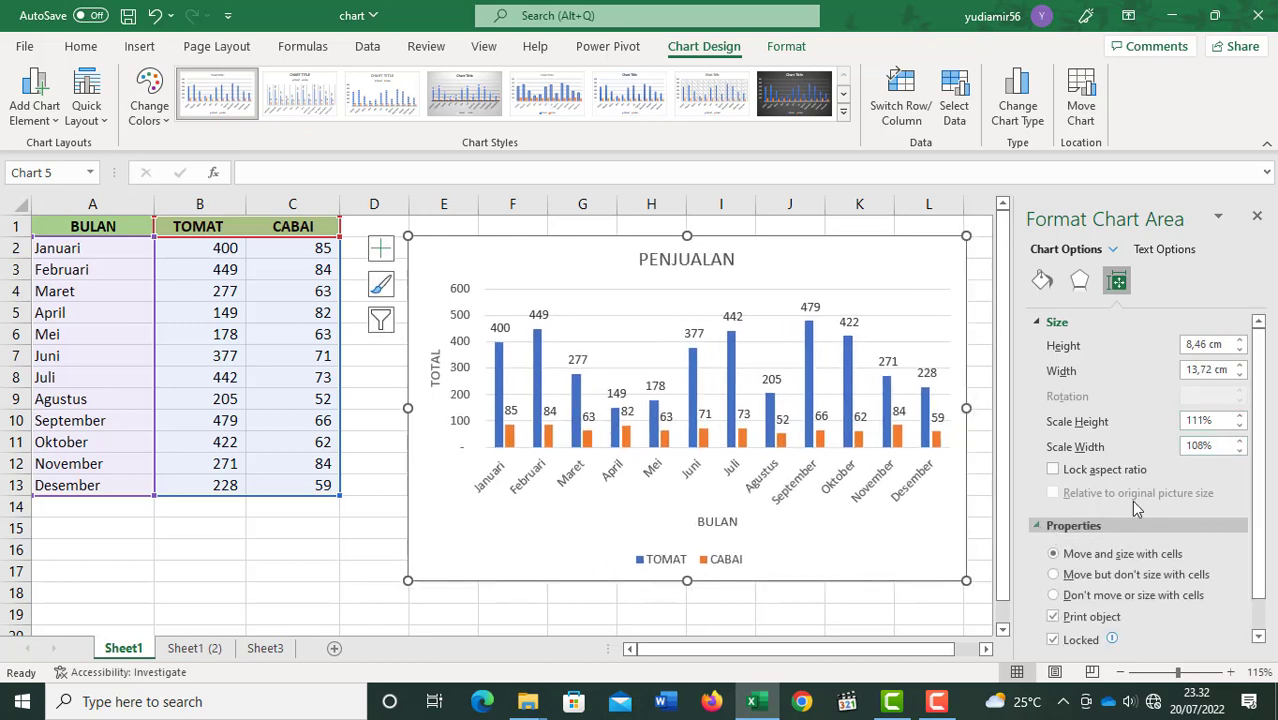
pyautogui.scroll(-1, 1137, 503)
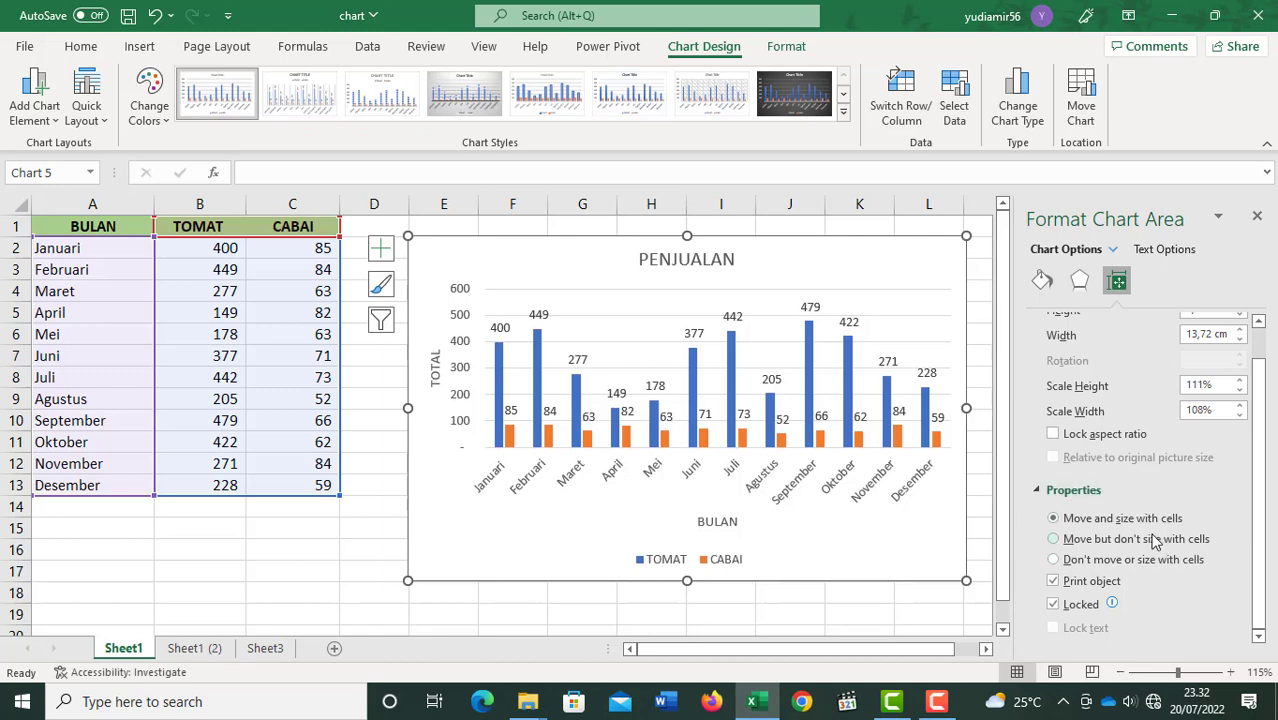
pyautogui.click(1060, 563)
pyautogui.moveTo(1257, 512); pyautogui.dragTo(1265, 430)
# Give the chart area a shadow with 31% transparency, 104% size, 19 pt blur and a 148° angle.
pyautogui.click(1086, 284)
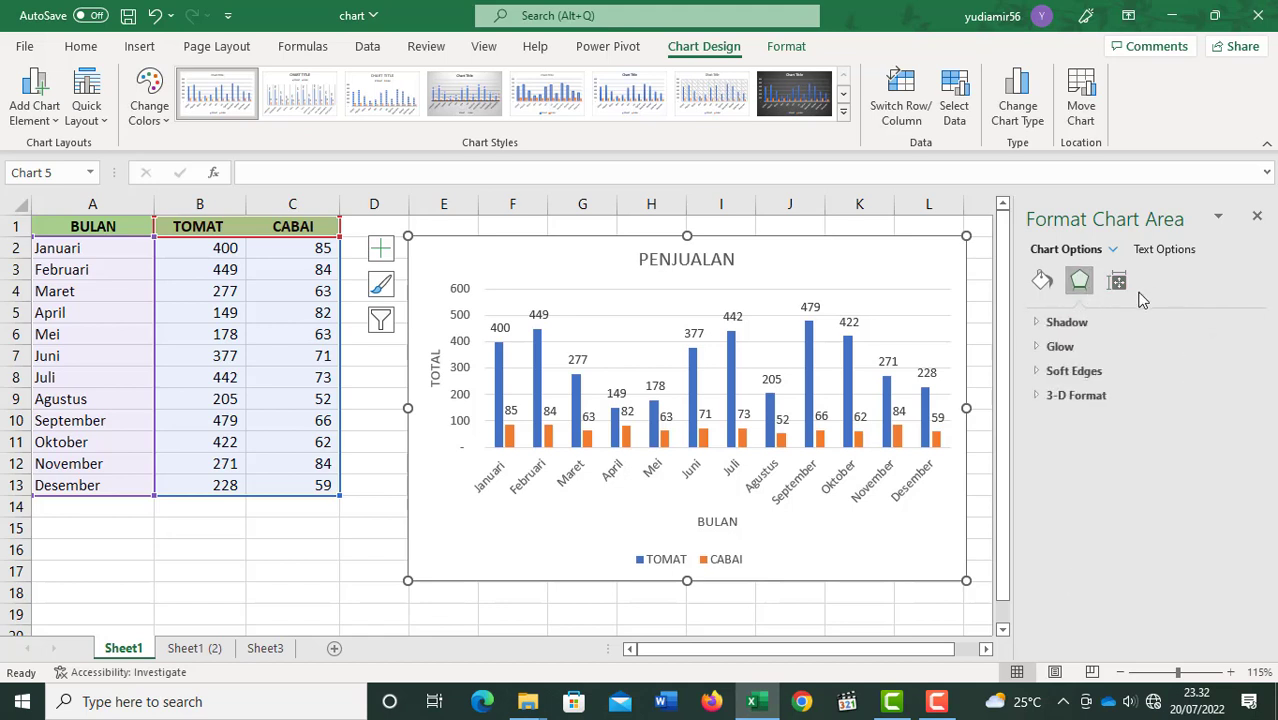
pyautogui.click(1062, 322)
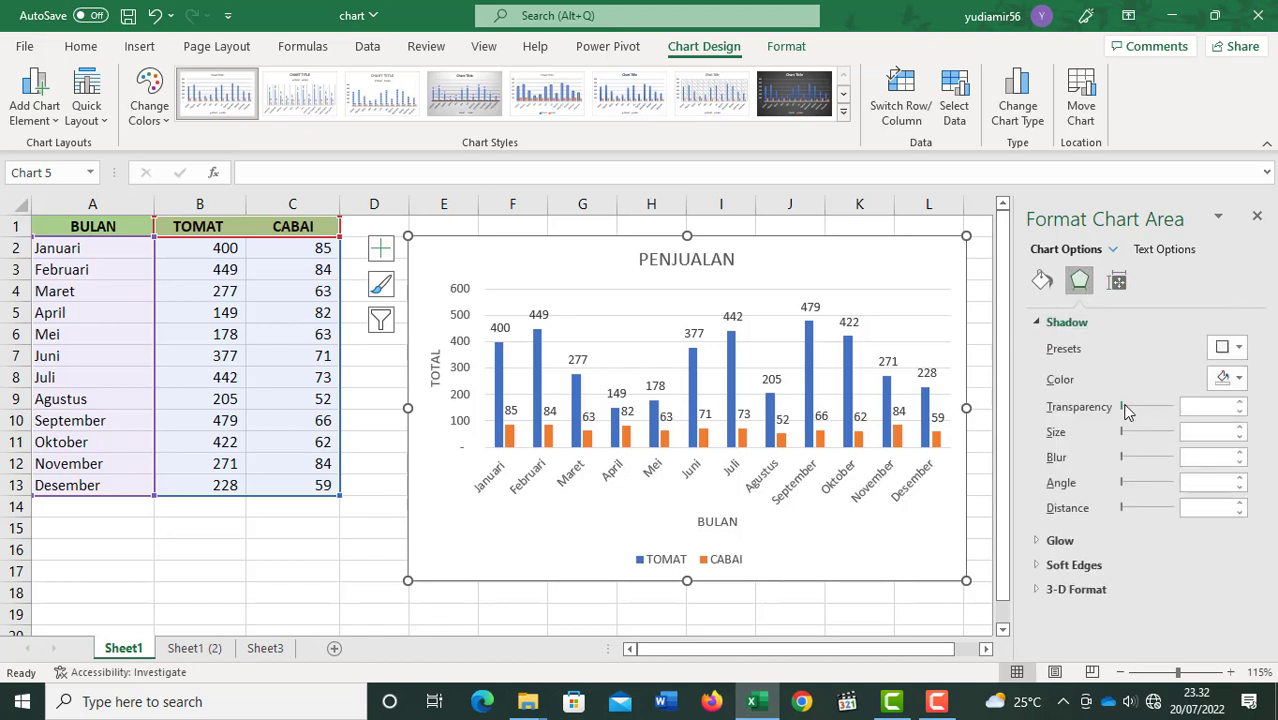
pyautogui.moveTo(1126, 410); pyautogui.dragTo(1143, 410)
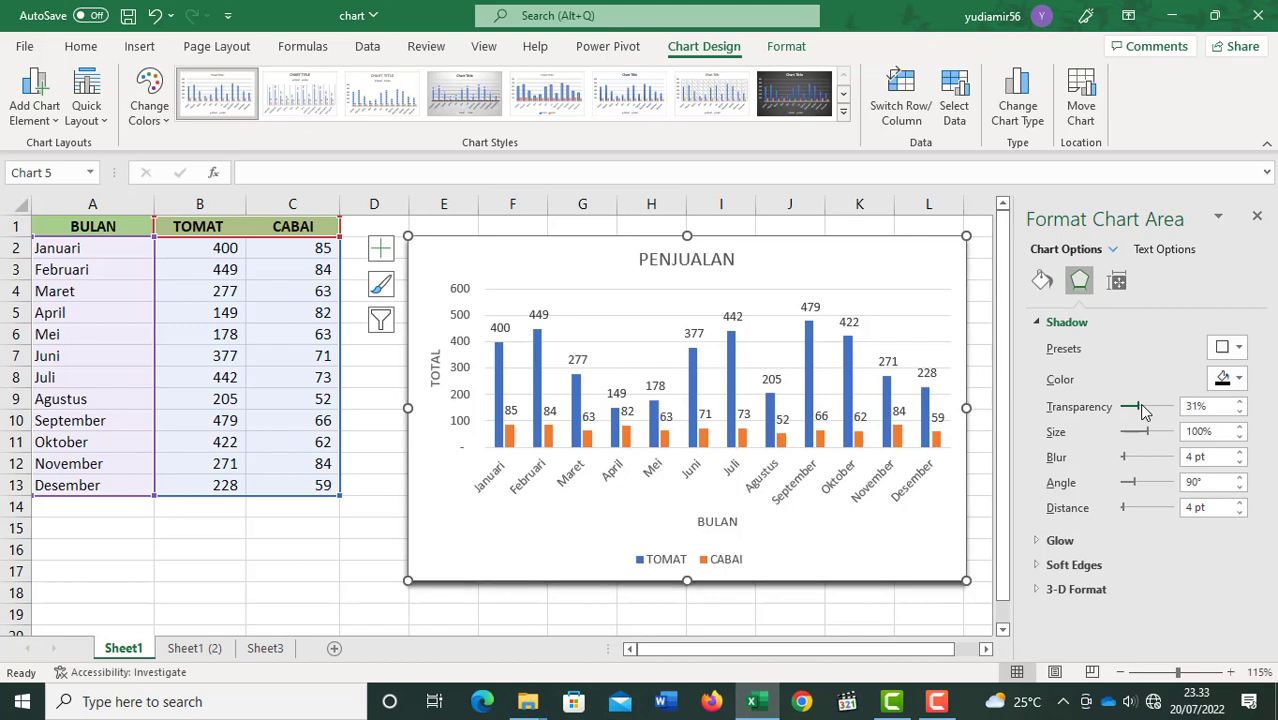
pyautogui.moveTo(1150, 437); pyautogui.dragTo(1140, 470)
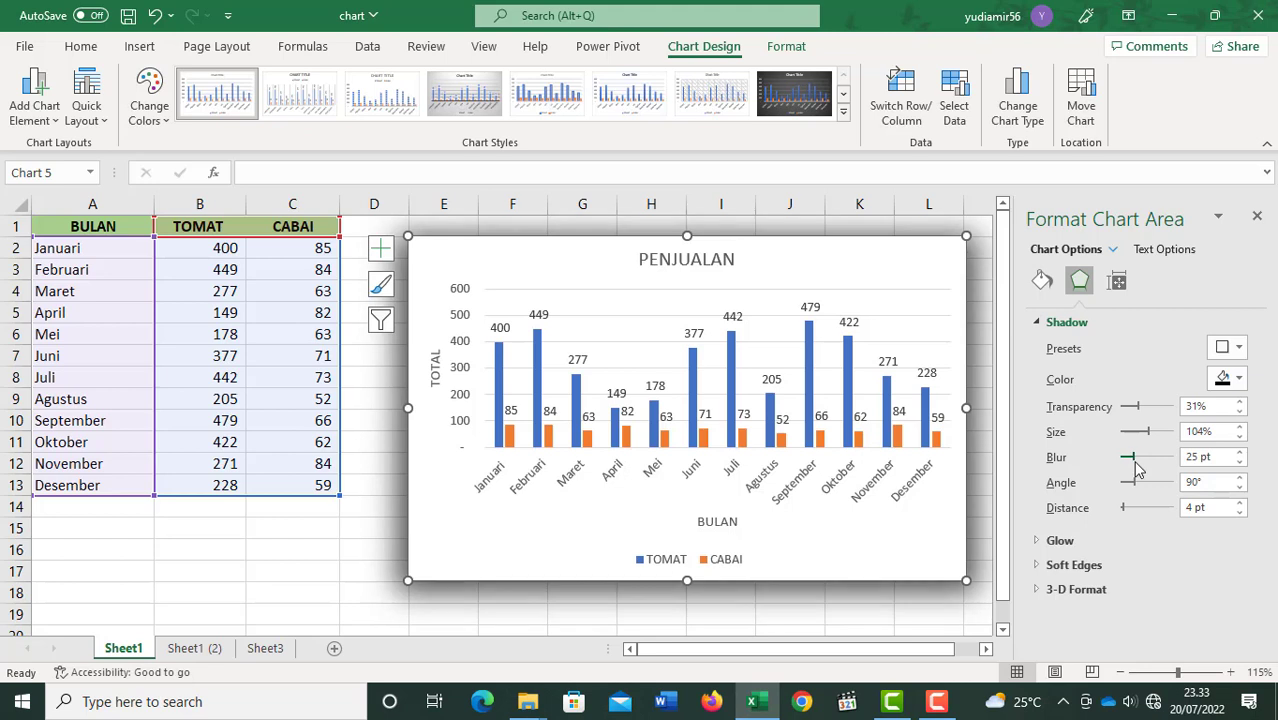
pyautogui.moveTo(1136, 470); pyautogui.dragTo(1124, 515)
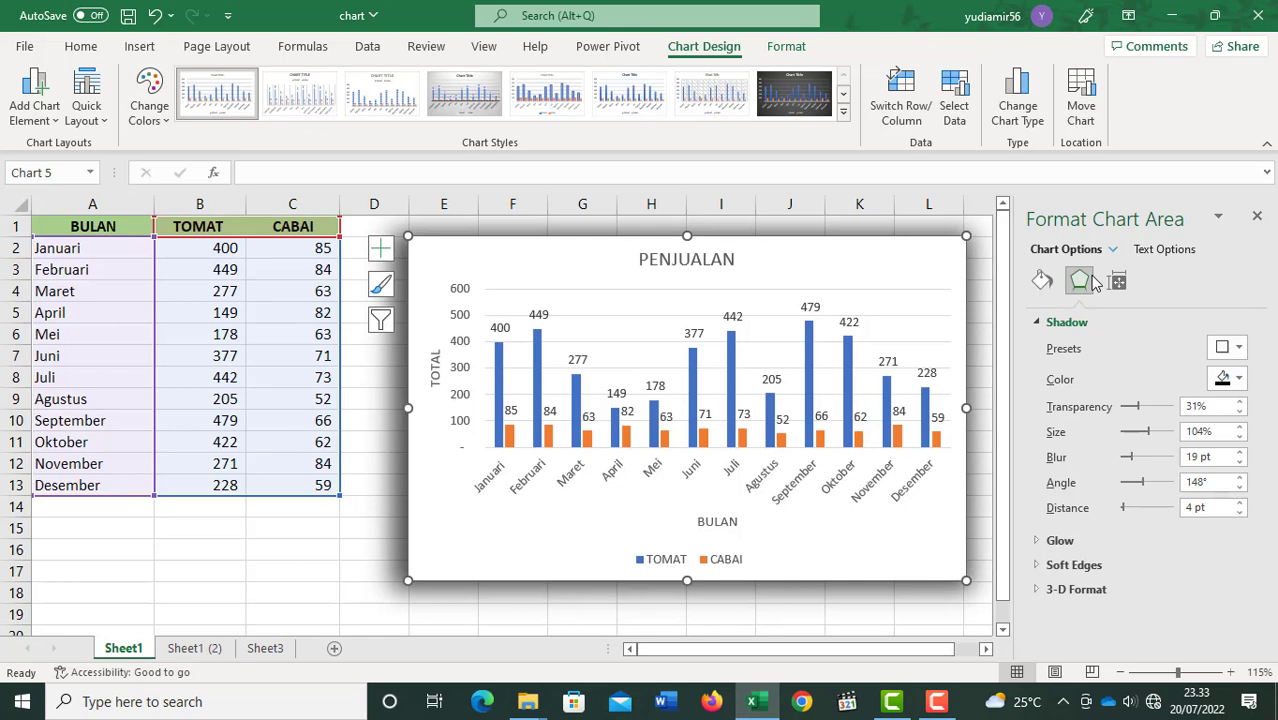
# Apply an 18 pt blue glow preset to the chart area and change the glow colour to standard purple.
pyautogui.click(1040, 541)
pyautogui.scroll(-2, 1266, 440)
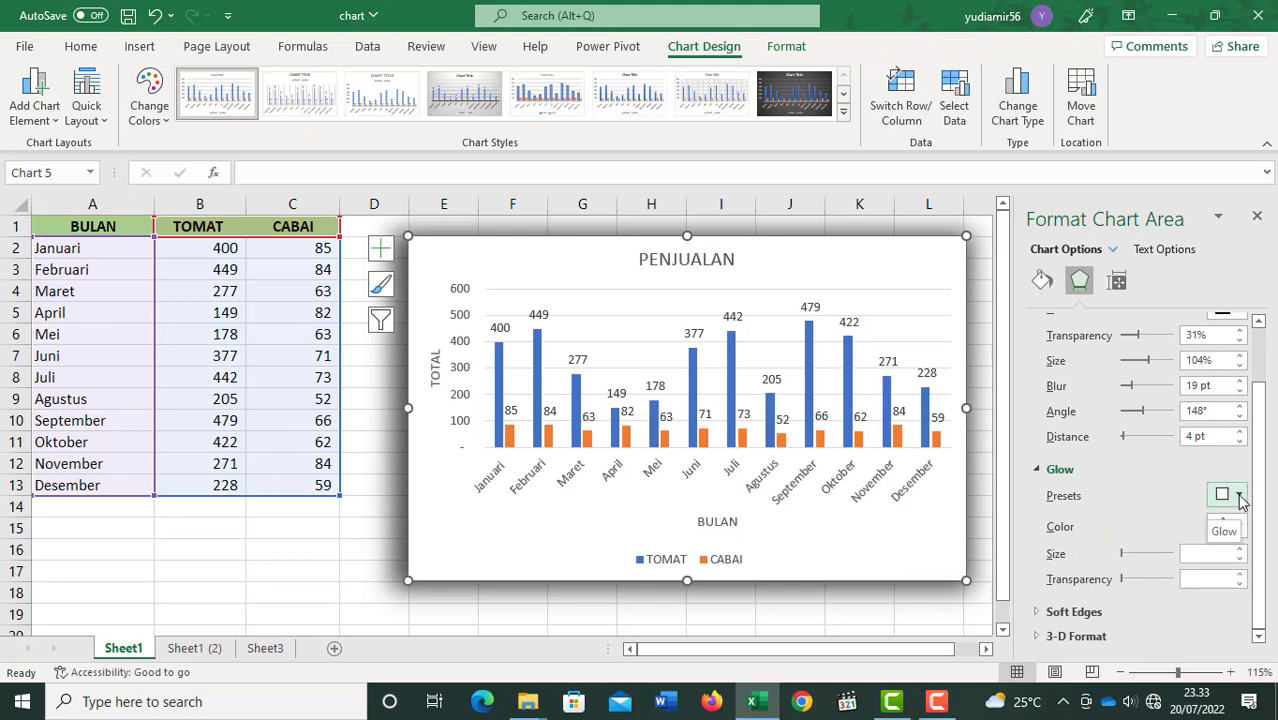
pyautogui.click(1238, 496)
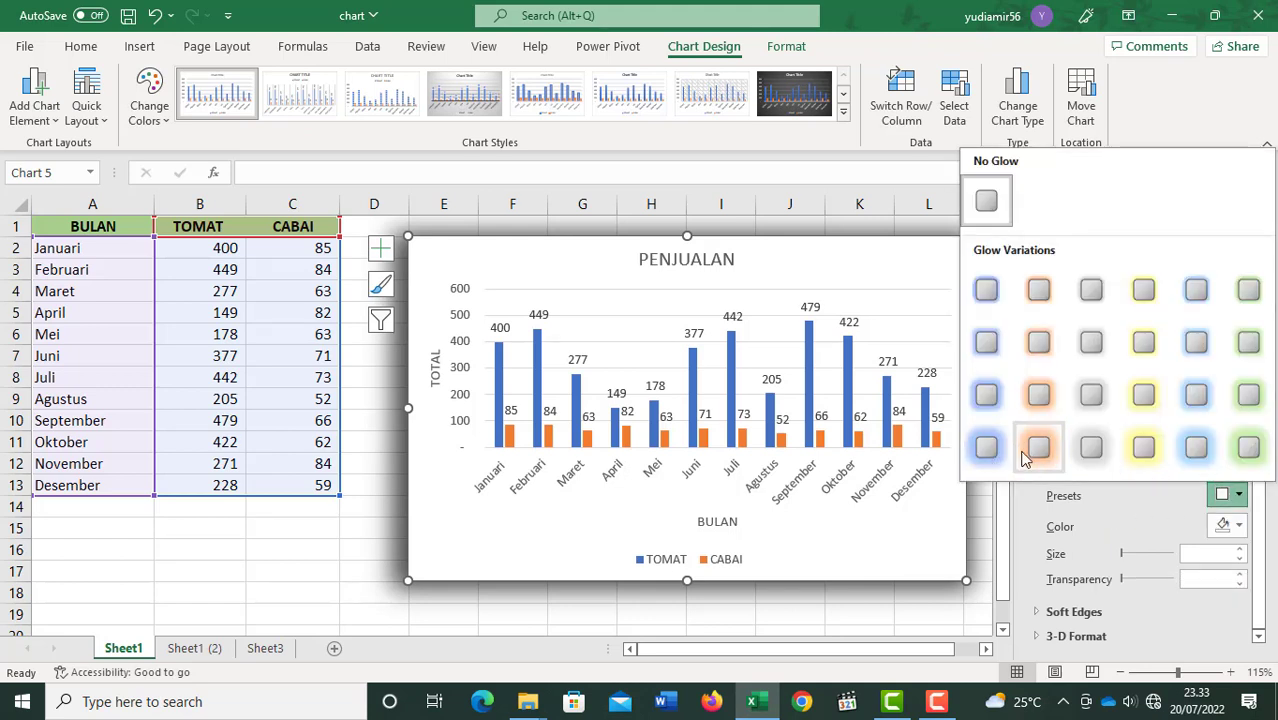
pyautogui.click(1196, 449)
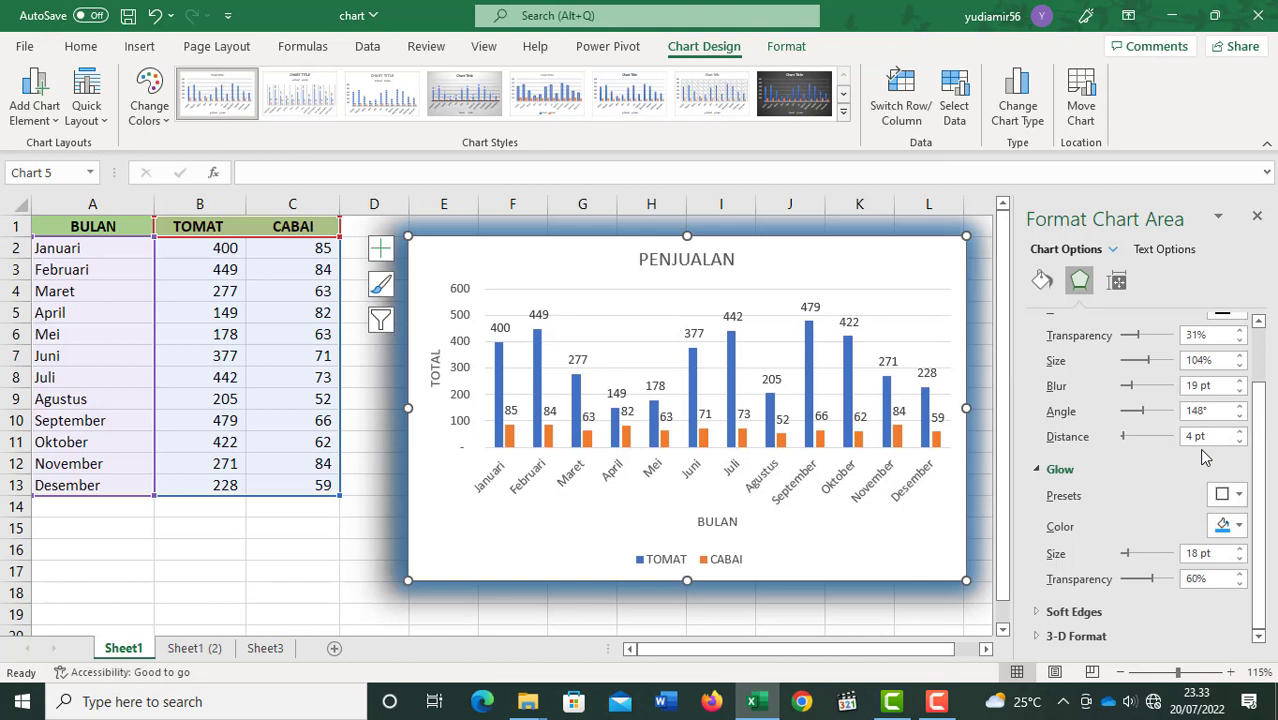
pyautogui.click(1240, 527)
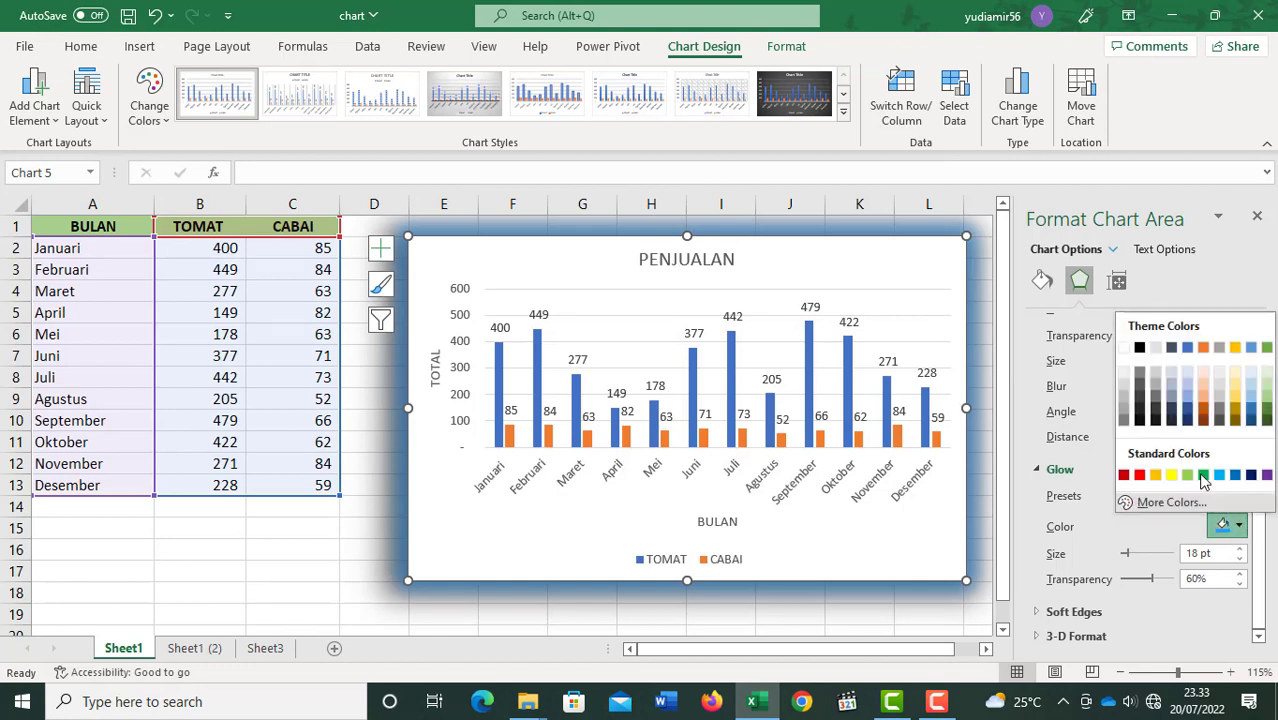
pyautogui.click(1267, 477)
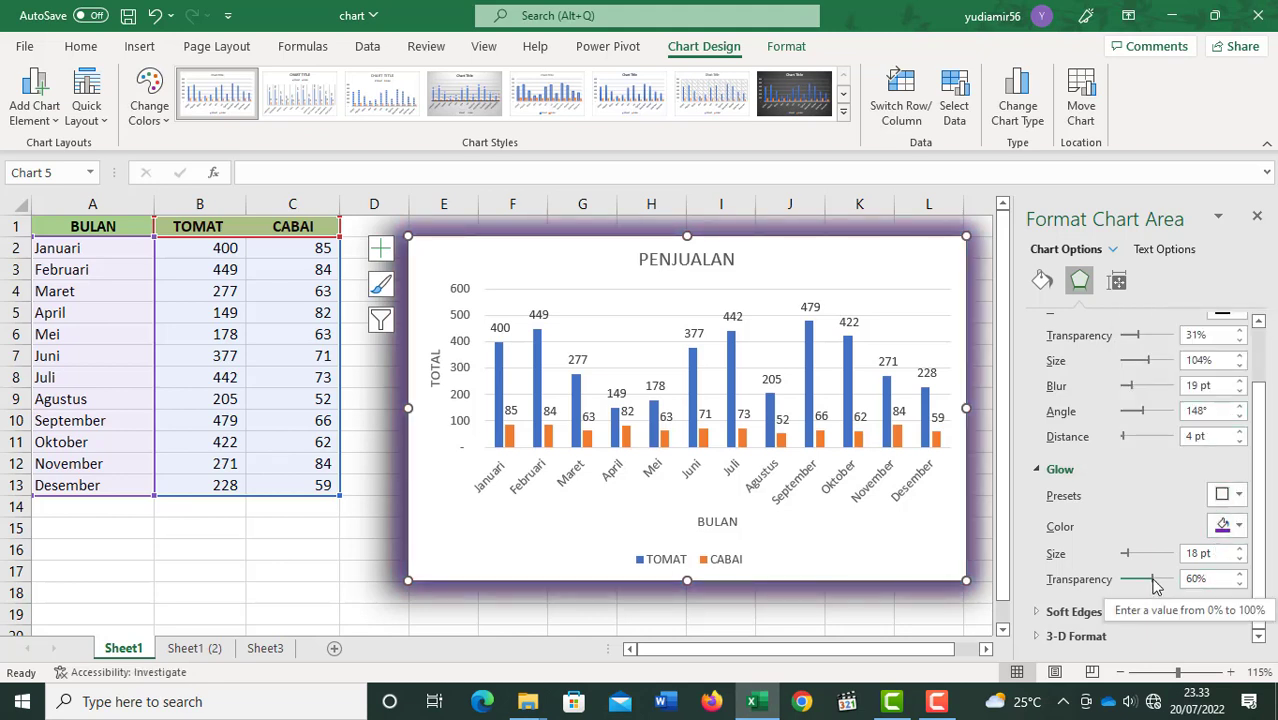
# Set the chart area's glow transparency to 58% and its glow size to 41 pt.
pyautogui.moveTo(1153, 585)
pyautogui.mouseDown()
pyautogui.moveTo(1141, 584)
pyautogui.moveTo(1163, 590)
pyautogui.moveTo(1133, 587)
pyautogui.moveTo(1155, 593)
pyautogui.mouseUp()
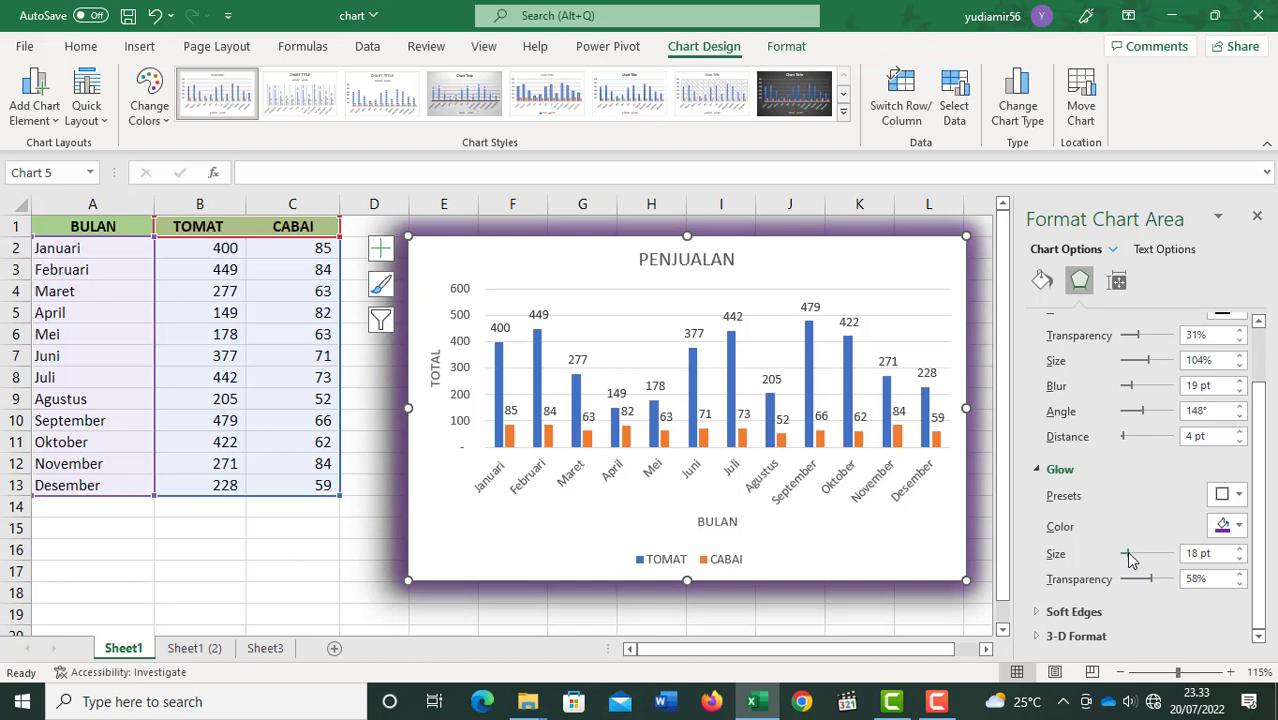
pyautogui.moveTo(1133, 560); pyautogui.dragTo(1140, 566)
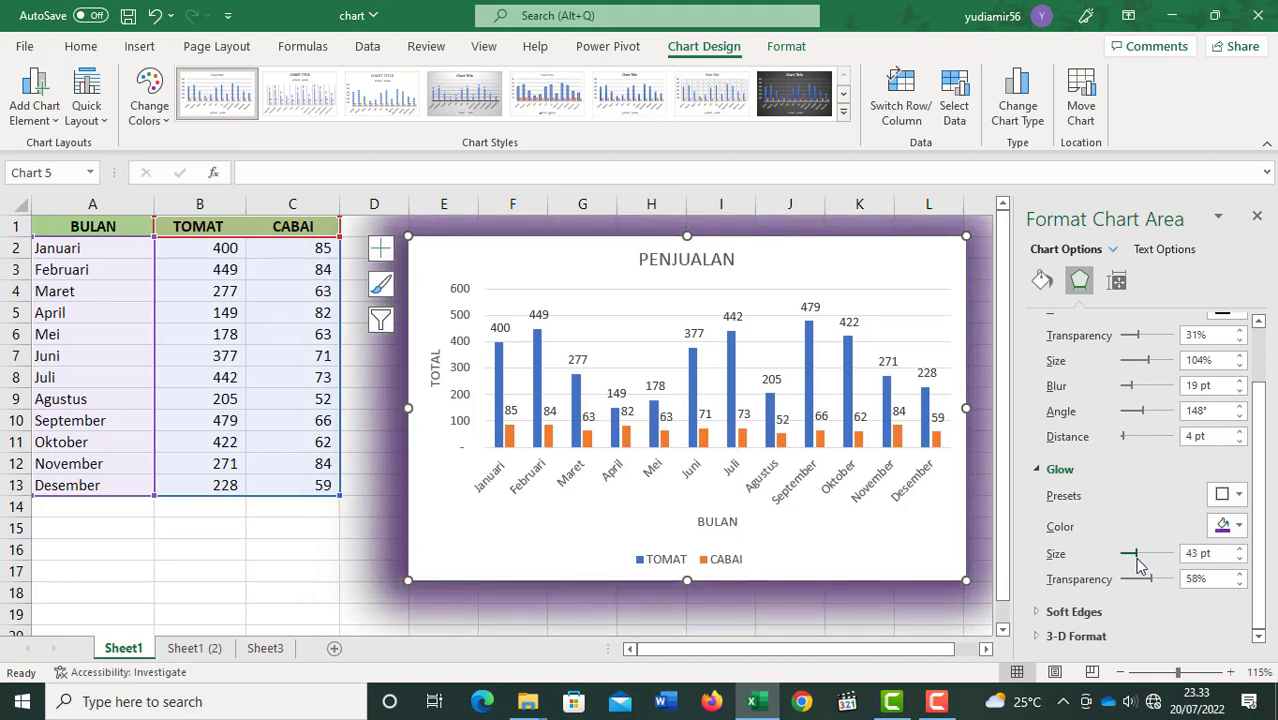
pyautogui.click(1240, 556)
pyautogui.click(1240, 560)
# Try 12 pt soft edges on the chart area and undo them.
pyautogui.click(1074, 611)
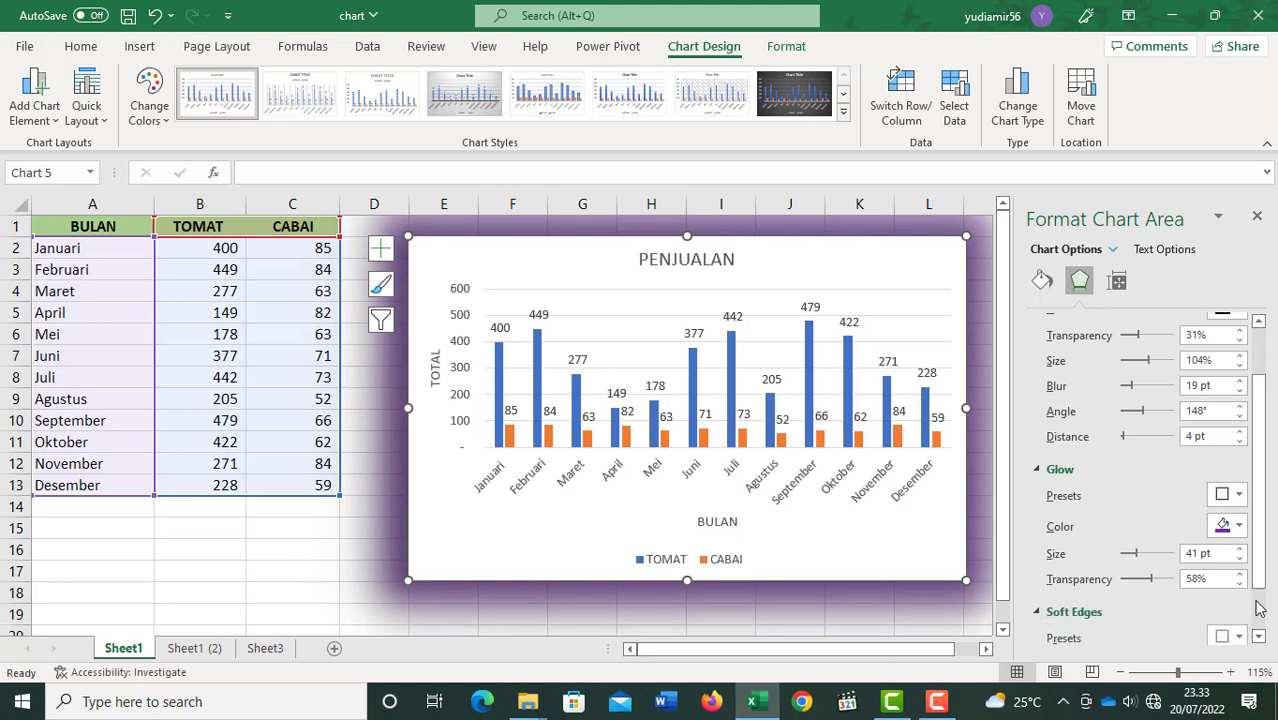
pyautogui.moveTo(1263, 548); pyautogui.dragTo(1268, 630)
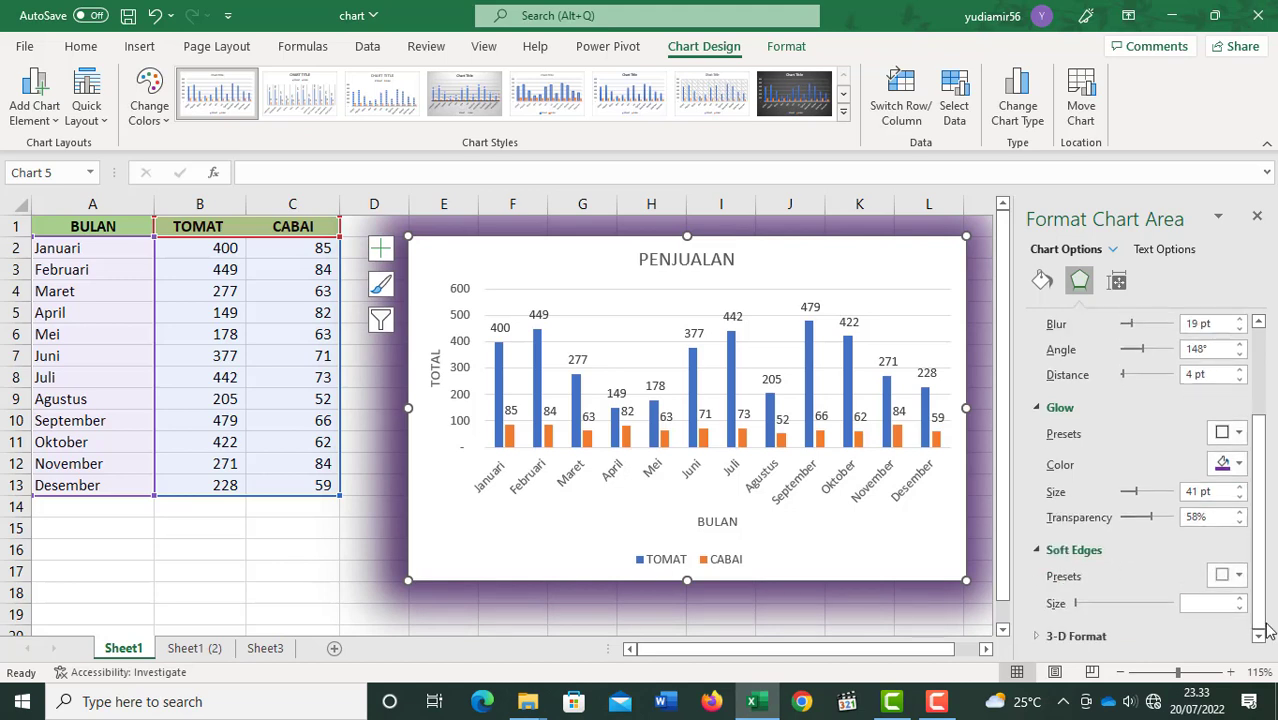
pyautogui.click(1085, 604)
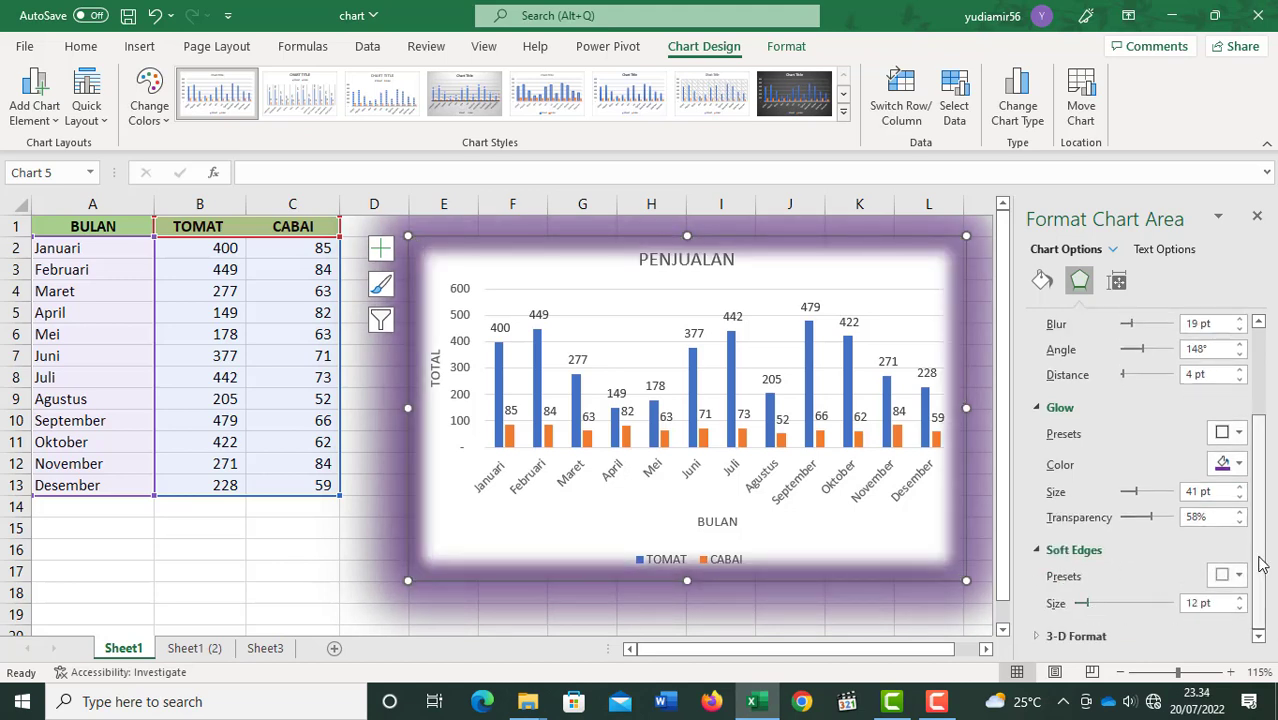
pyautogui.hotkey('ctrl', 'z')
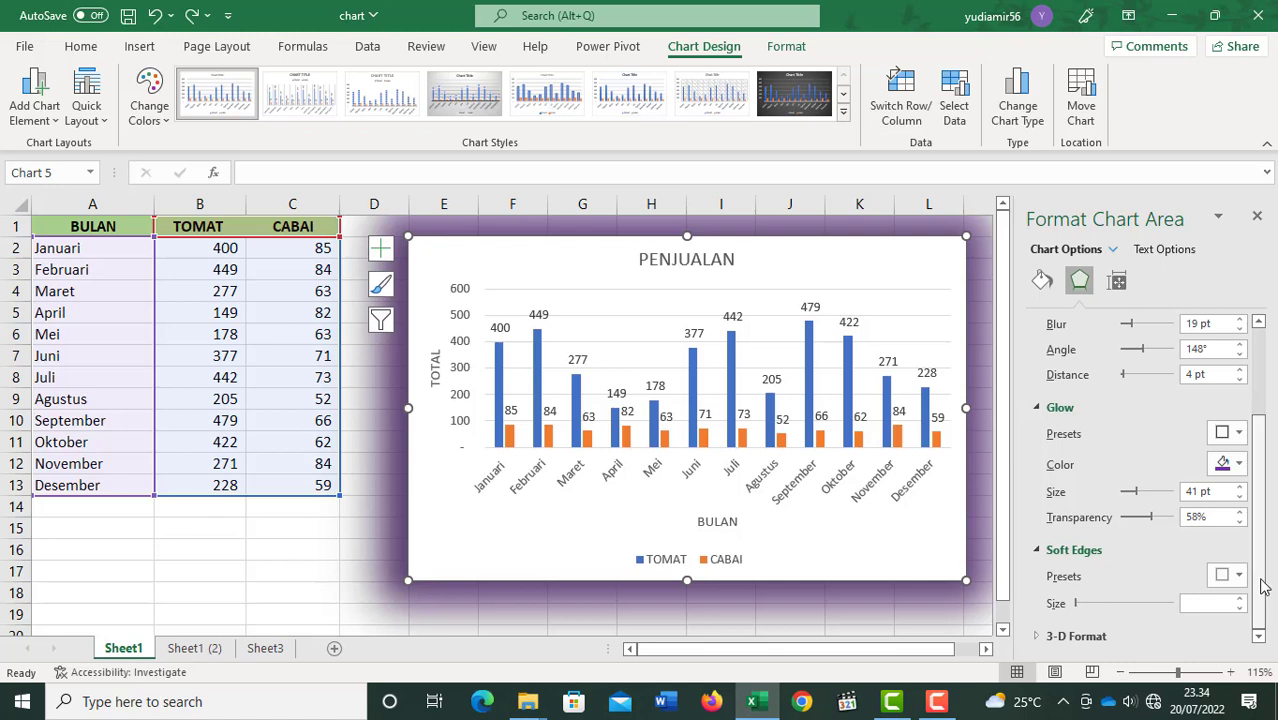
# Give the chart area a top bevel 12 pt wide and 4 pt high and a bottom bevel 8 pt wide and 6 pt high.
pyautogui.click(1038, 642)
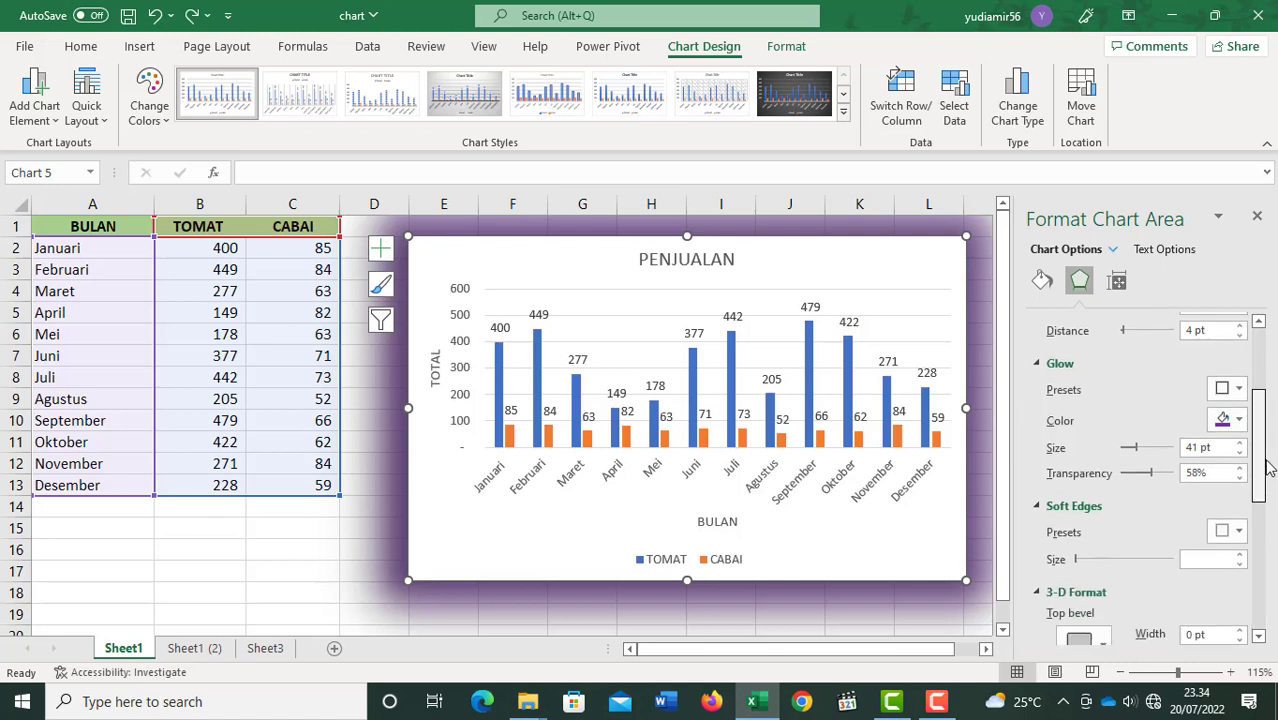
pyautogui.moveTo(1259, 555); pyautogui.dragTo(1259, 498)
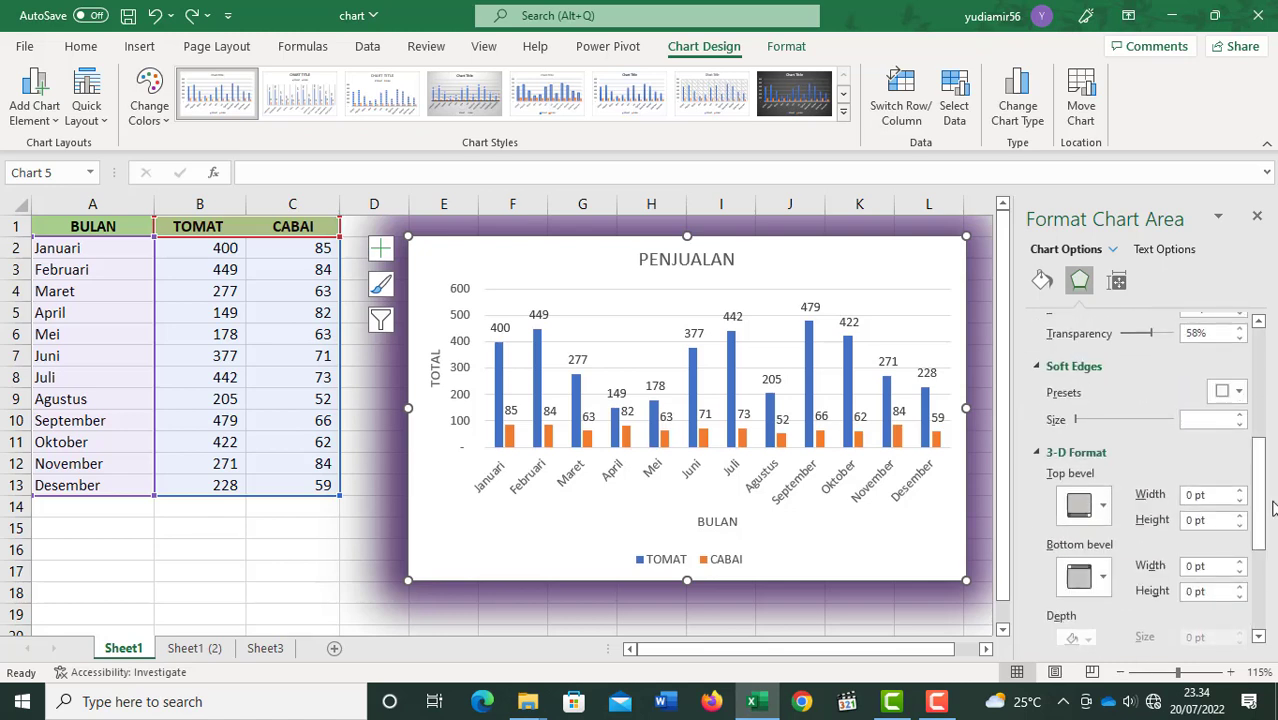
pyautogui.click(1108, 513)
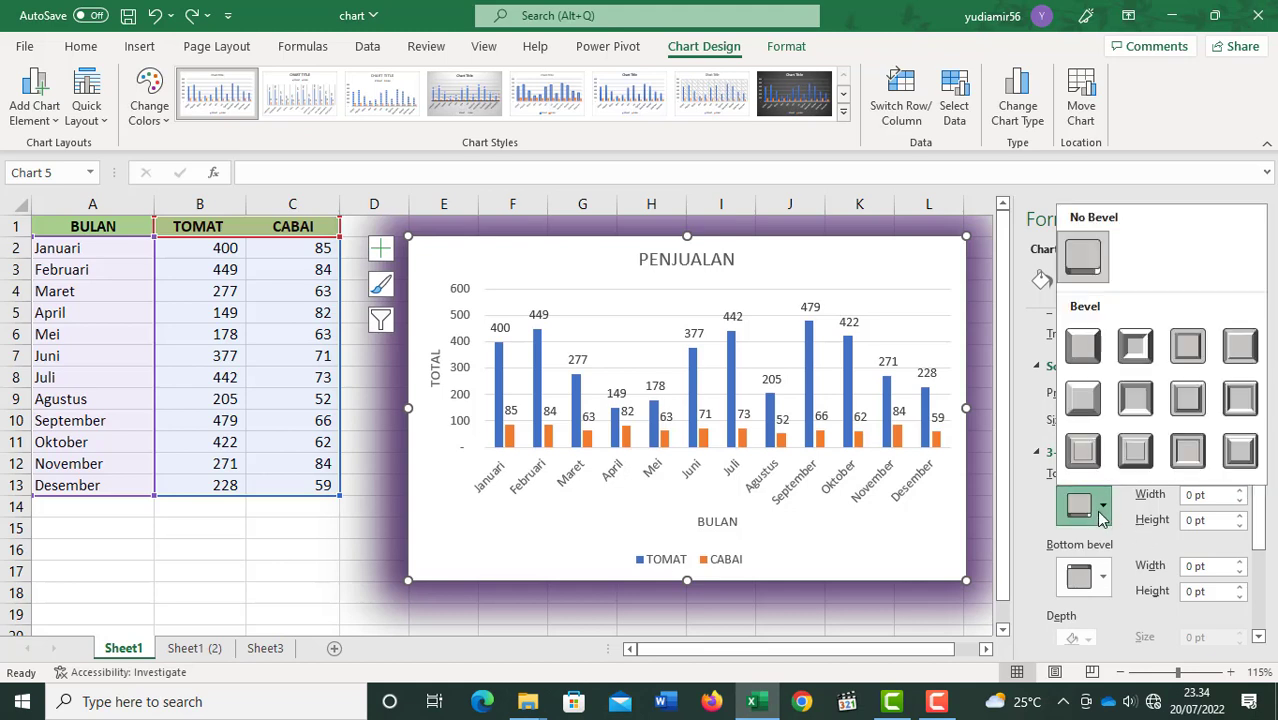
pyautogui.click(1138, 405)
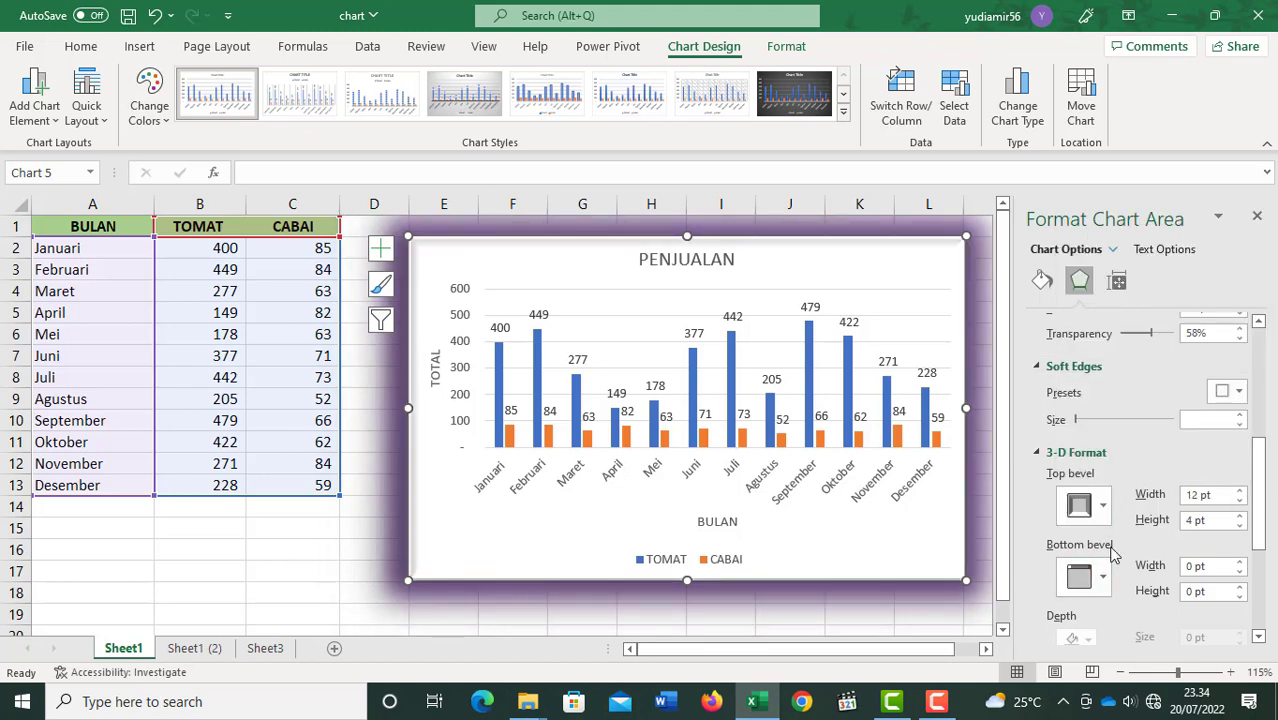
pyautogui.click(1090, 577)
pyautogui.click(1136, 520)
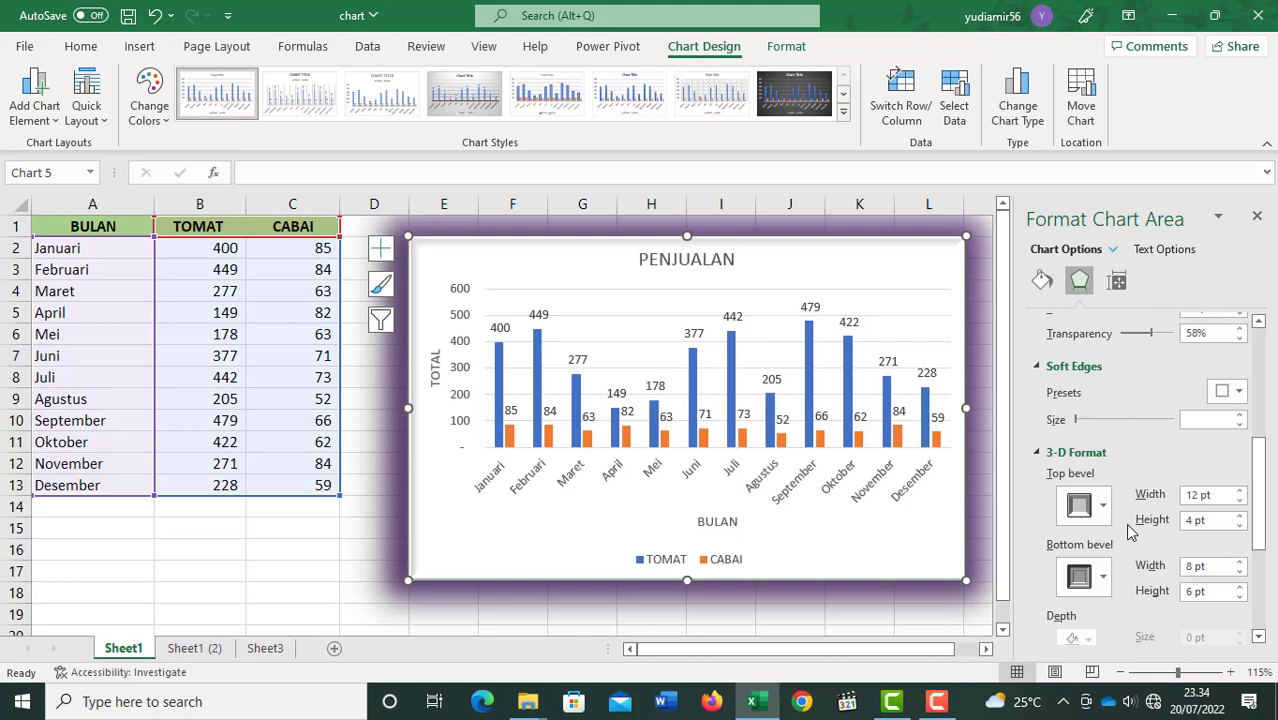
# Examine the glow, soft edge and 3-D effect settings of the chart title.
pyautogui.click(1110, 250)
pyautogui.click(1095, 289)
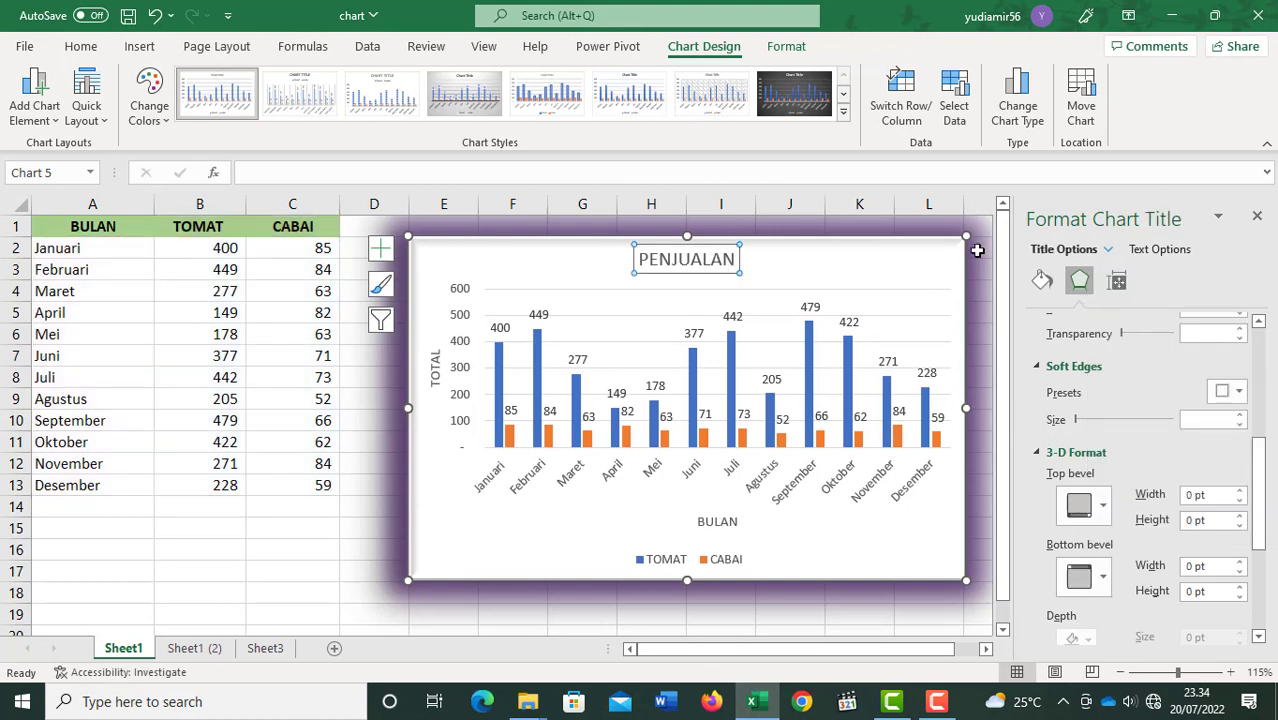
pyautogui.moveTo(1270, 484); pyautogui.dragTo(1270, 400)
pyautogui.scroll(-3, 1210, 391)
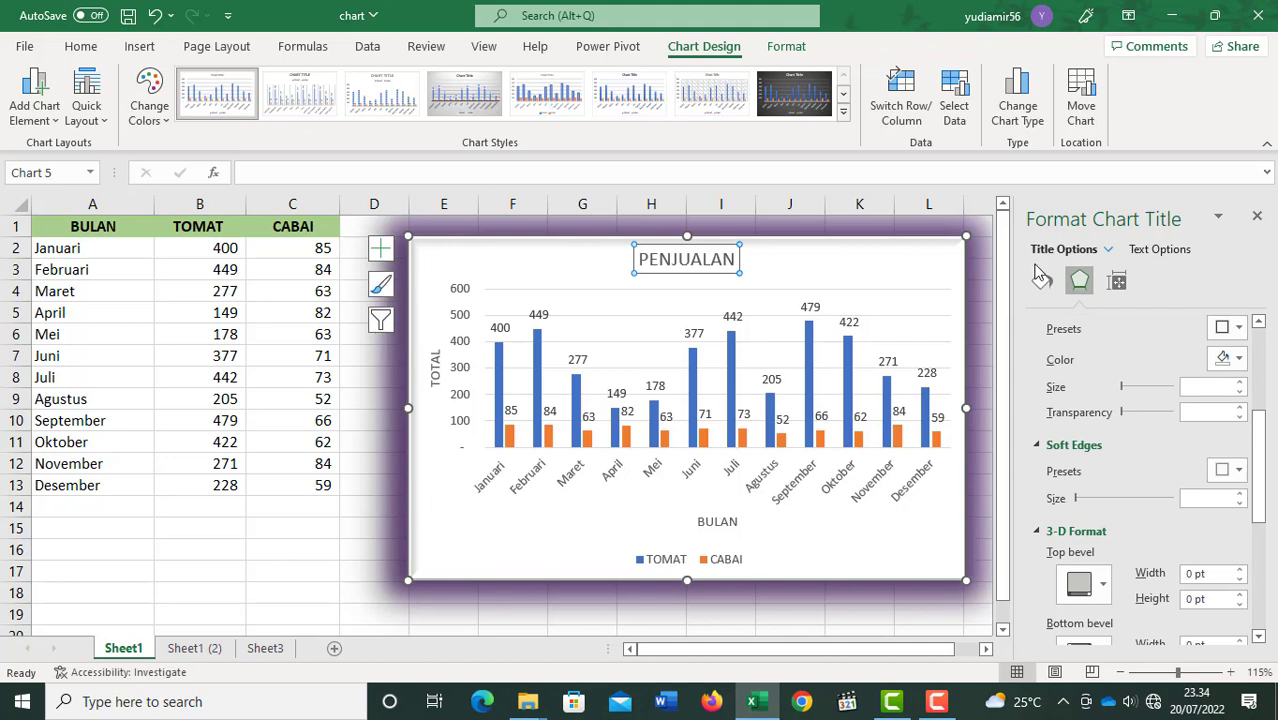
pyautogui.moveTo(1262, 445)
pyautogui.mouseDown()
pyautogui.moveTo(1265, 538)
pyautogui.moveTo(1263, 440)
pyautogui.mouseUp()
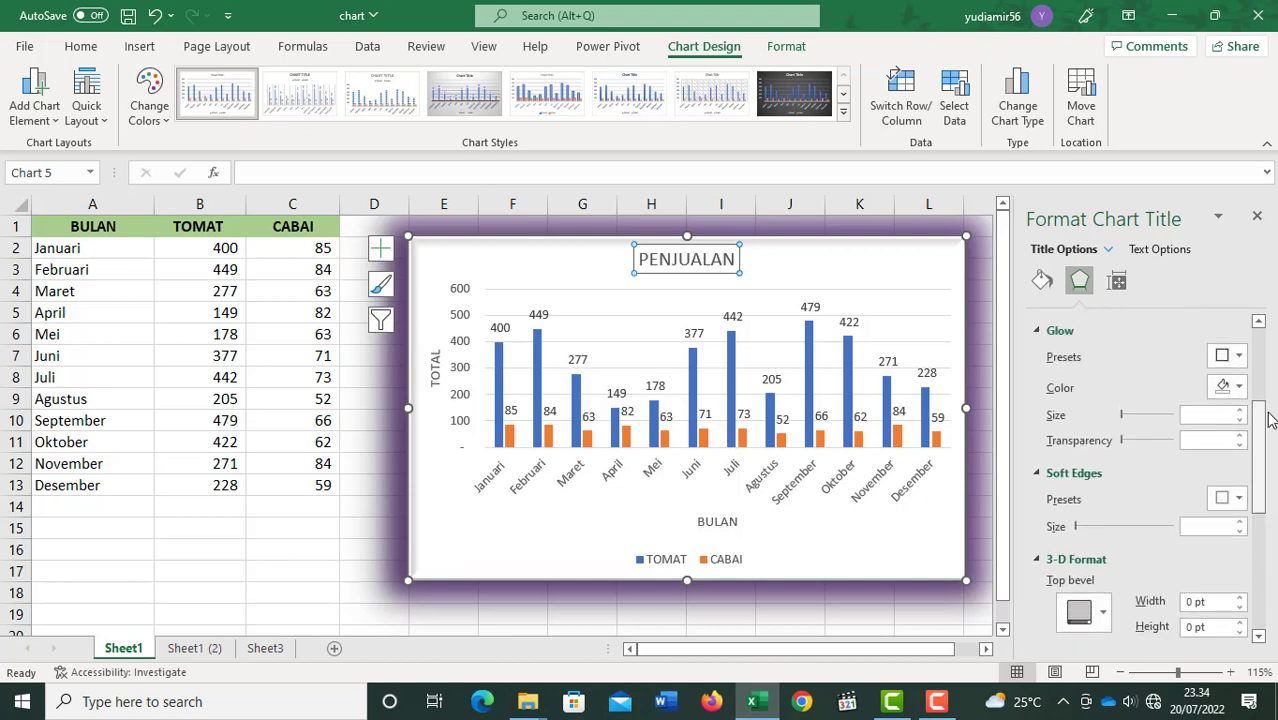
# Try a solid fill on the horizontal category axis and set its fill to No fill.
pyautogui.click(1107, 250)
pyautogui.click(1120, 315)
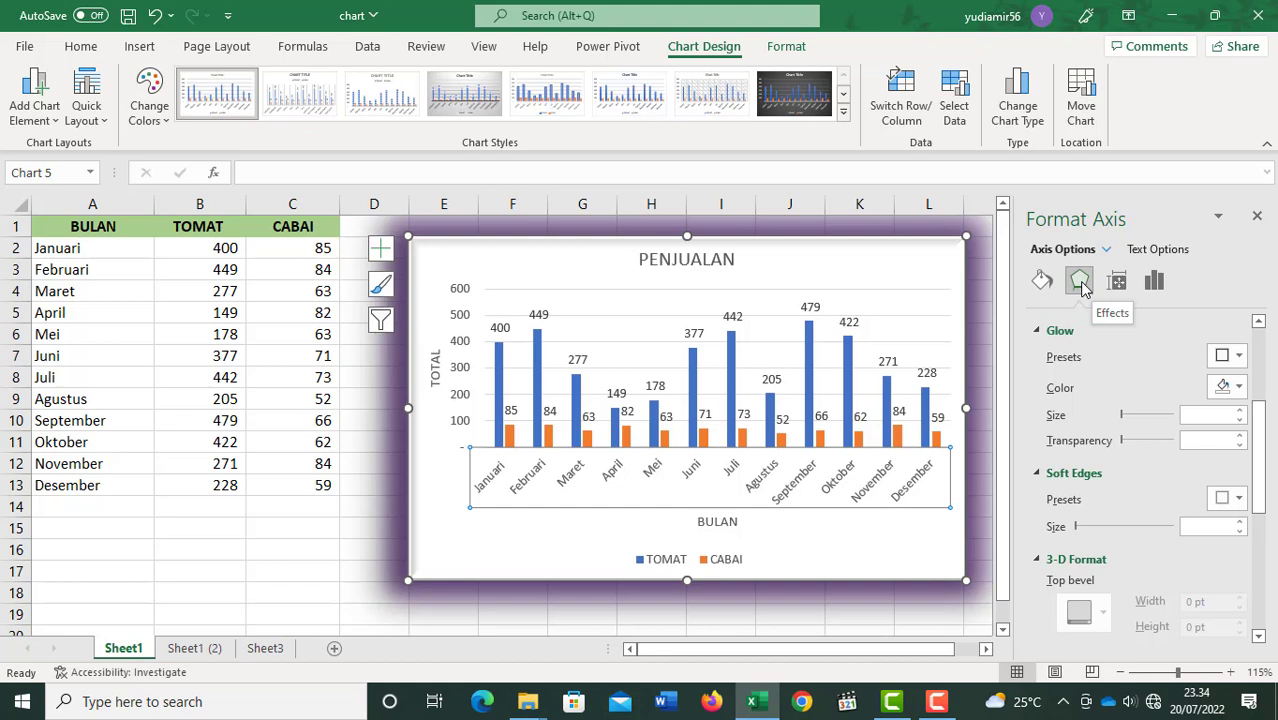
pyautogui.click(1041, 283)
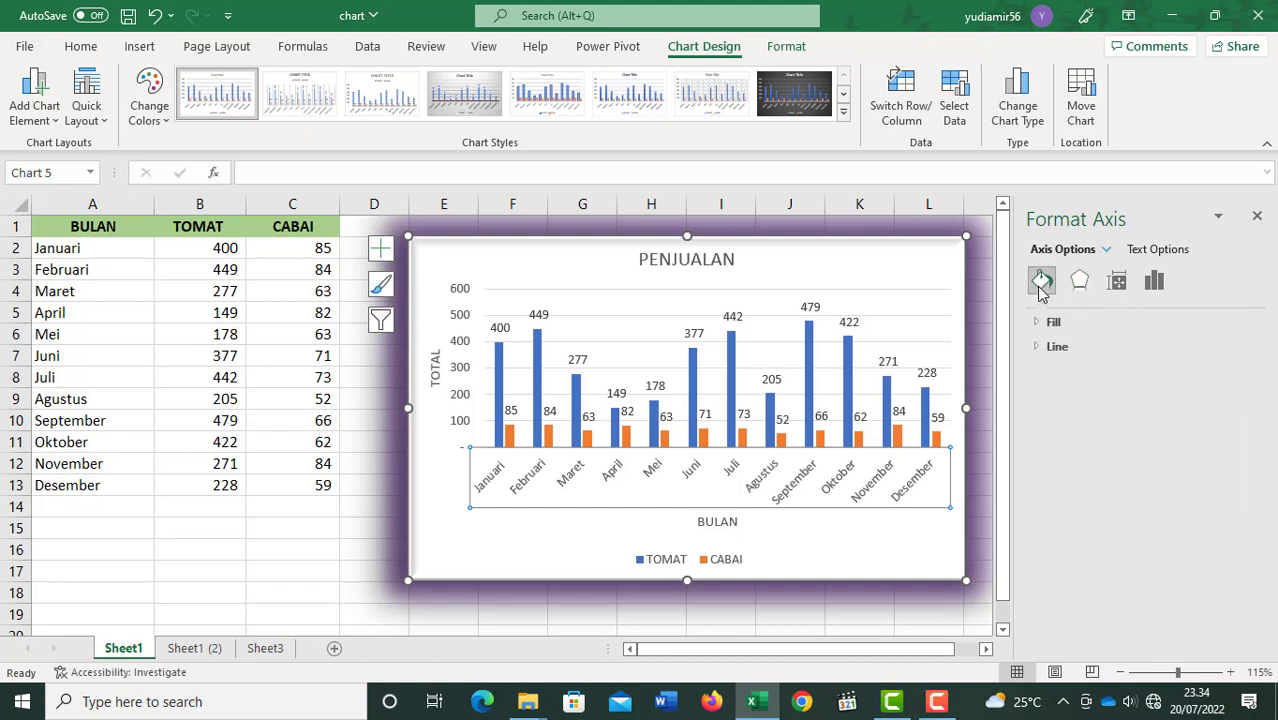
pyautogui.click(1050, 322)
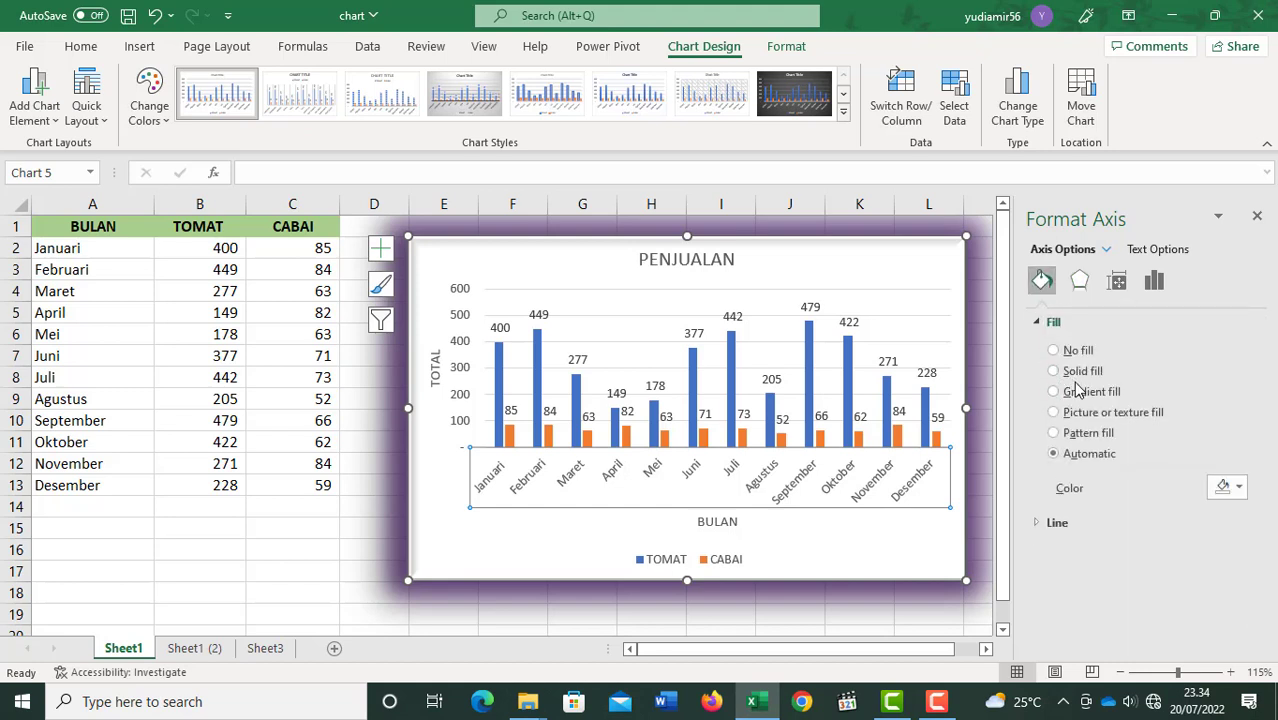
pyautogui.click(1073, 376)
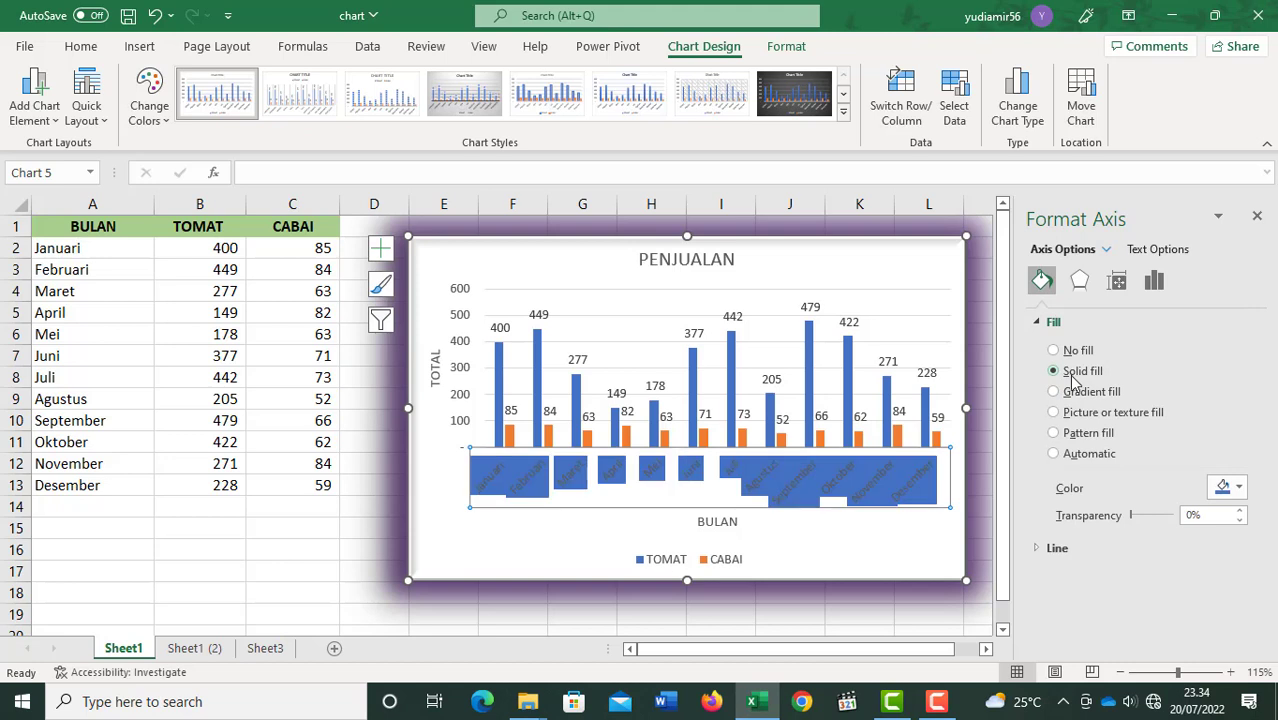
pyautogui.click(1068, 360)
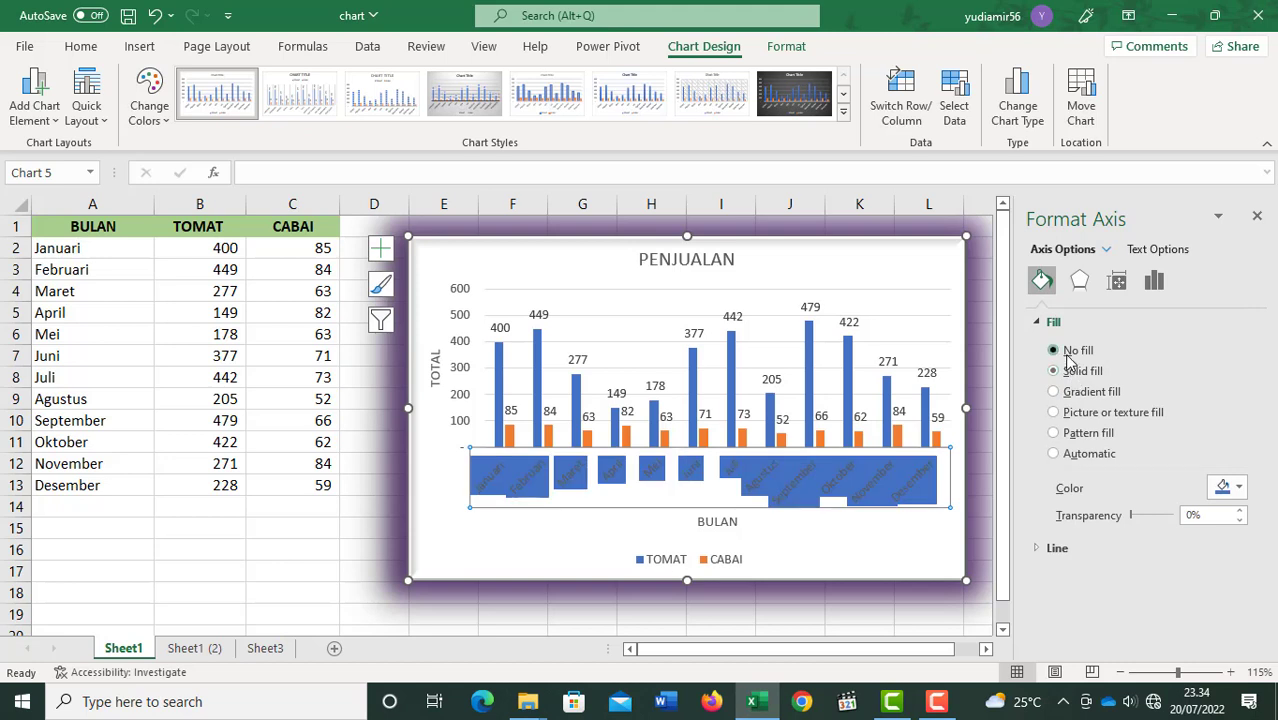
pyautogui.click(1060, 413)
pyautogui.click(1058, 434)
pyautogui.click(1058, 453)
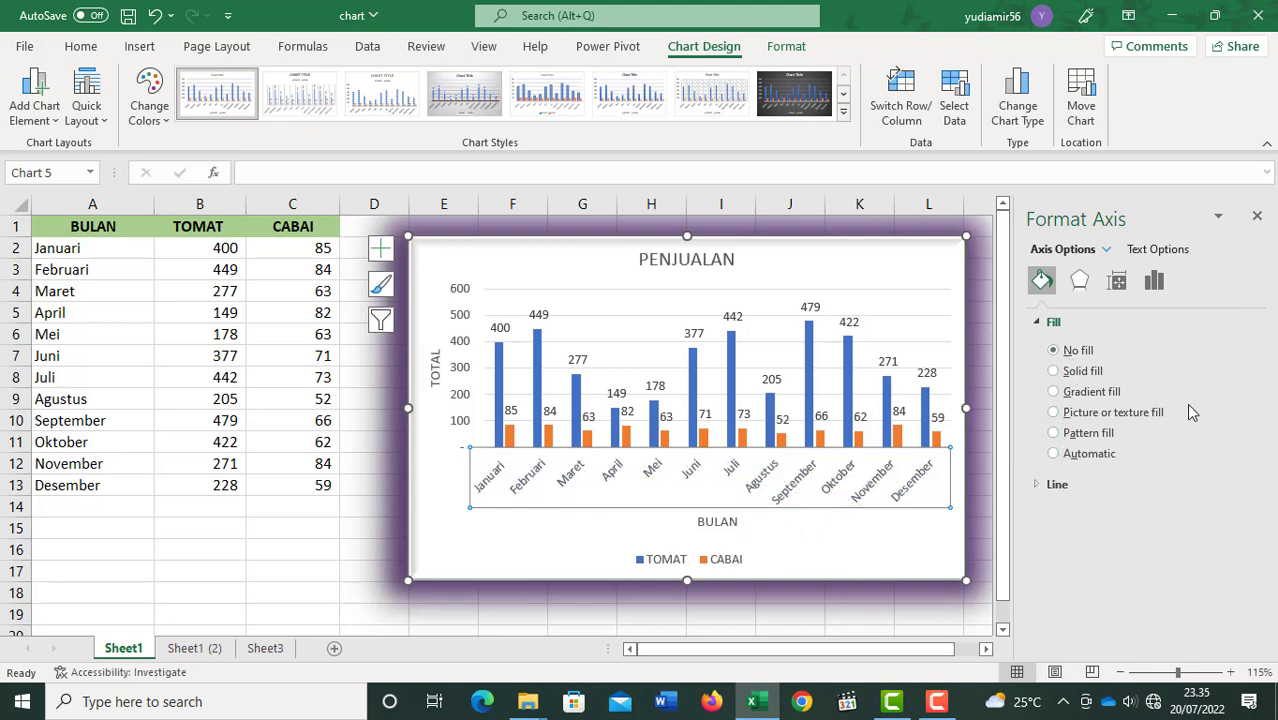
# Try the line options of the horizontal category axis and set its line to Gradient line.
pyautogui.click(1042, 486)
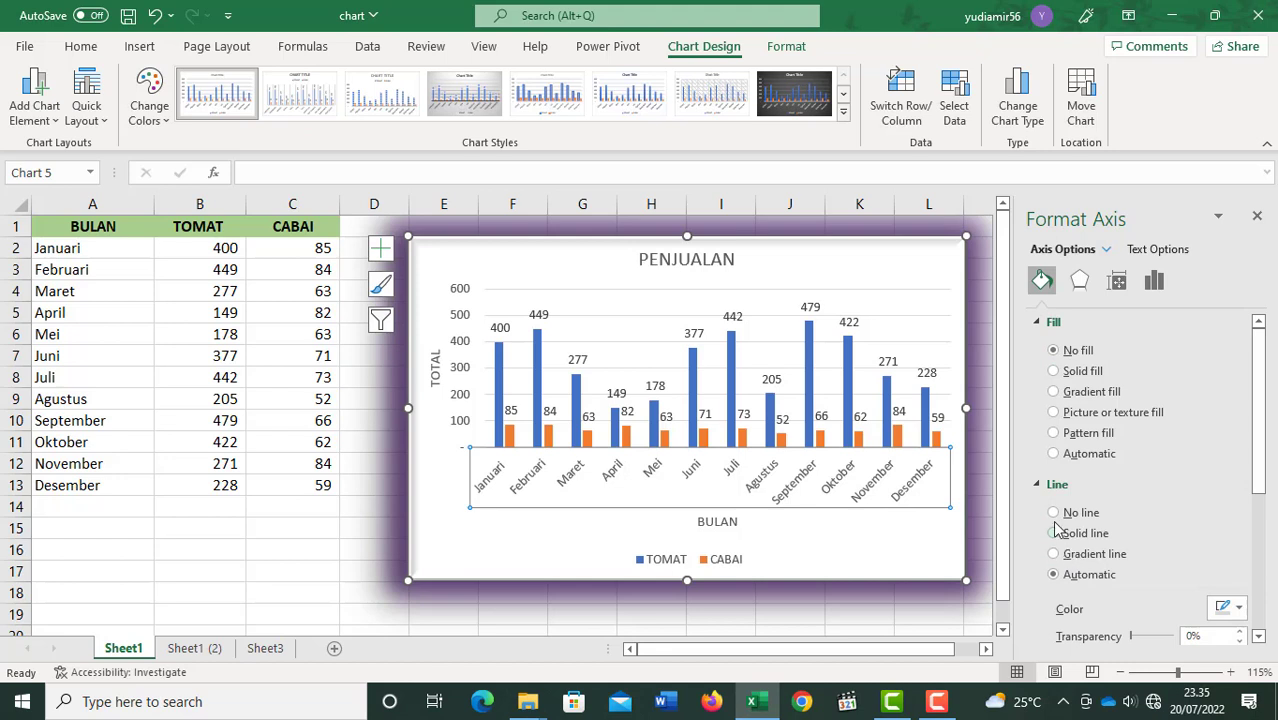
pyautogui.click(1056, 534)
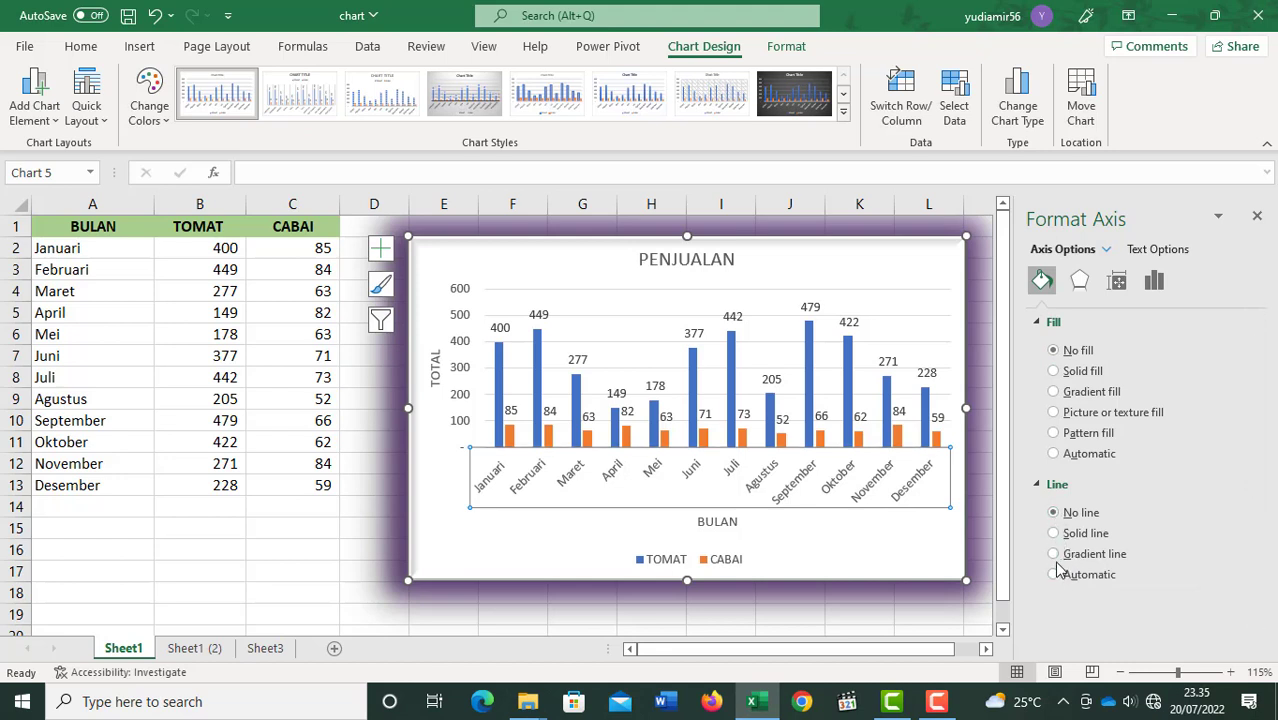
pyautogui.click(1056, 554)
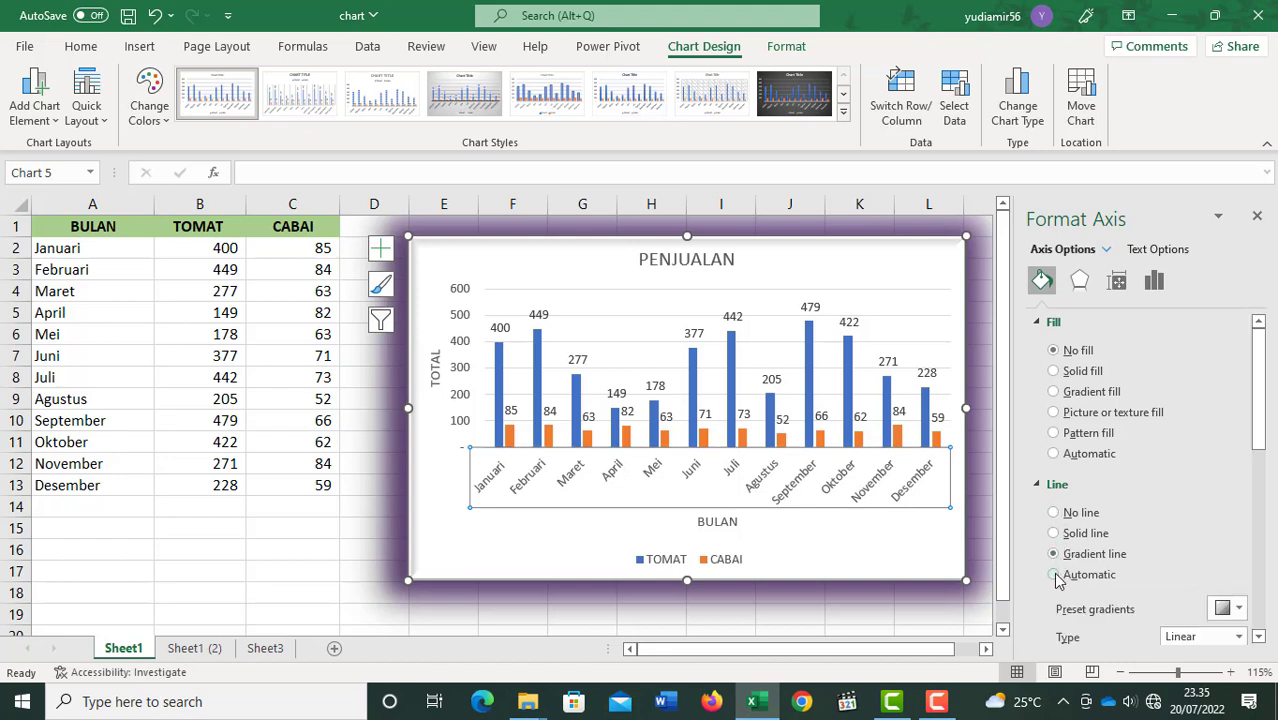
# Examine the effects, alignment and fill settings of the horizontal category axis title.
pyautogui.click(1108, 252)
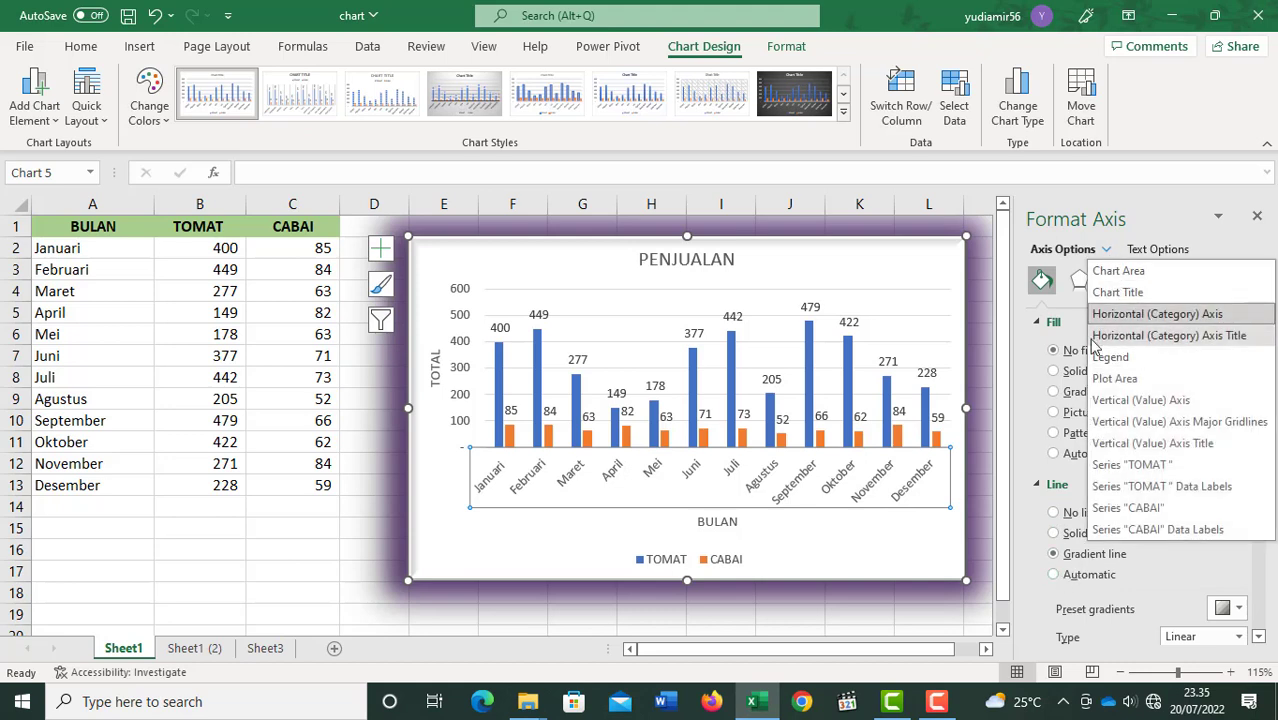
pyautogui.click(1146, 337)
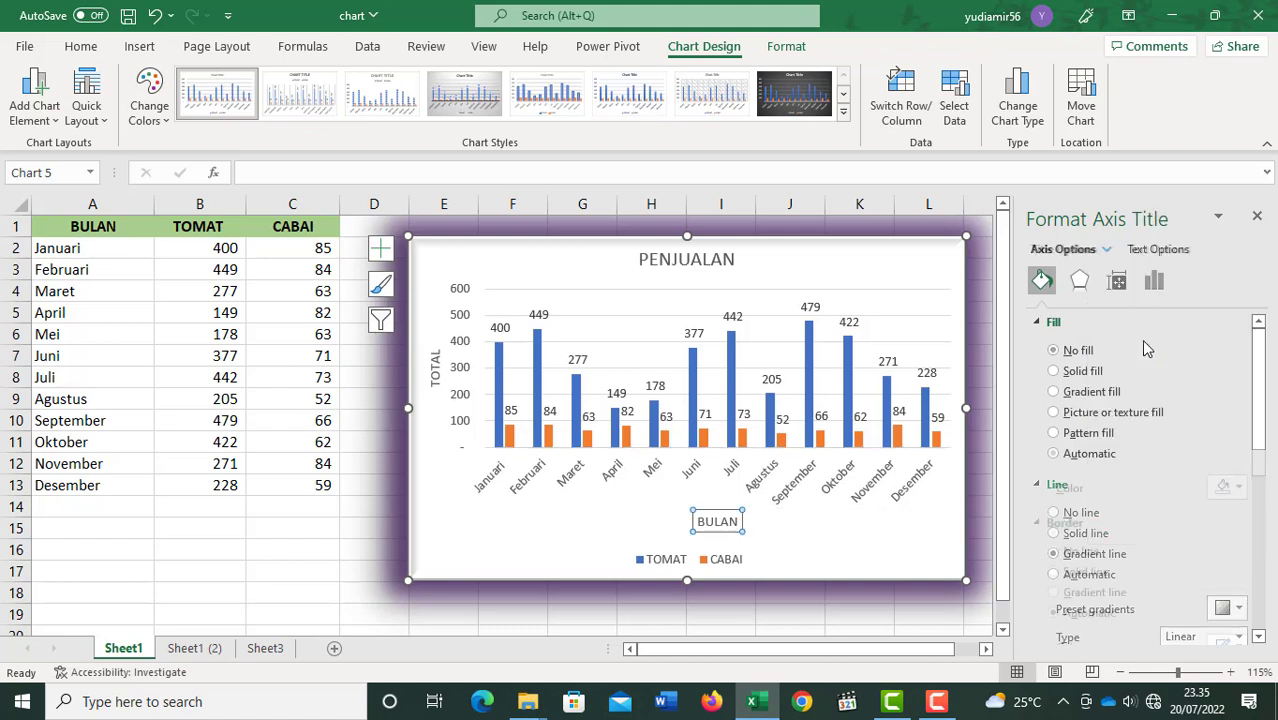
pyautogui.click(1078, 285)
pyautogui.click(1119, 288)
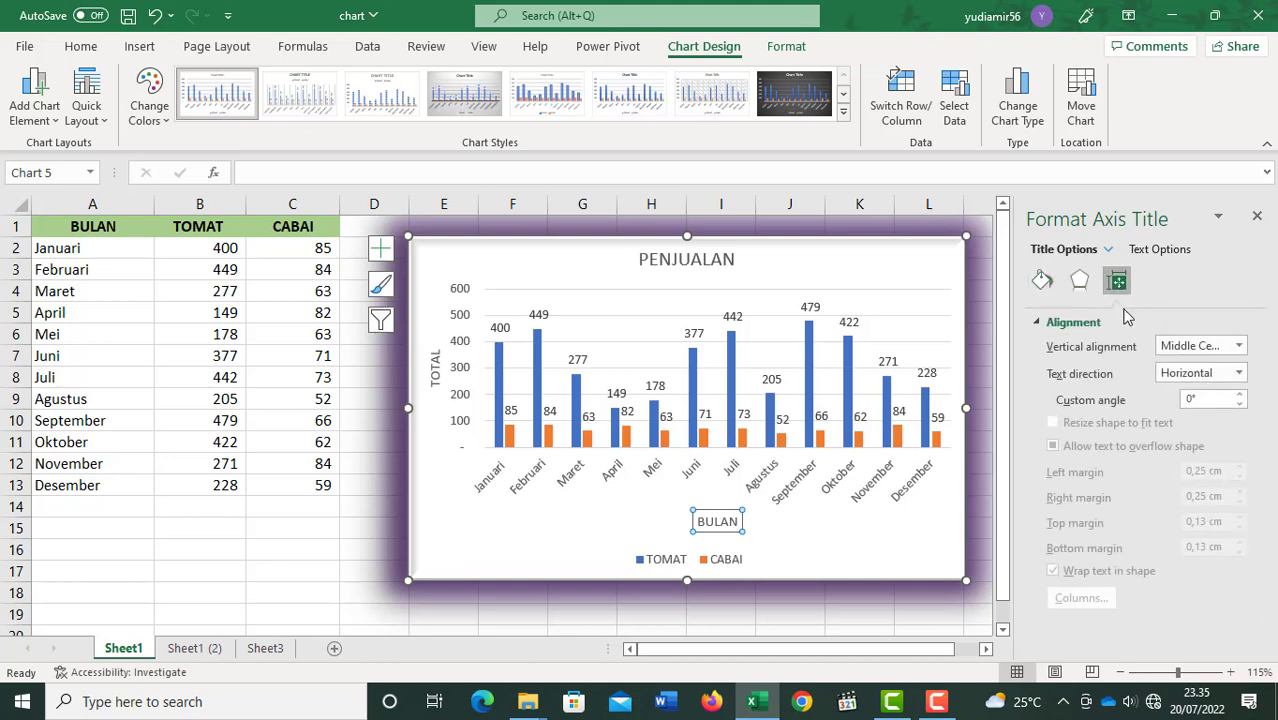
pyautogui.click(1079, 281)
pyautogui.click(1042, 281)
# Try solid and gradient fills on the vertical value axis and set its fill to No fill.
pyautogui.click(1108, 251)
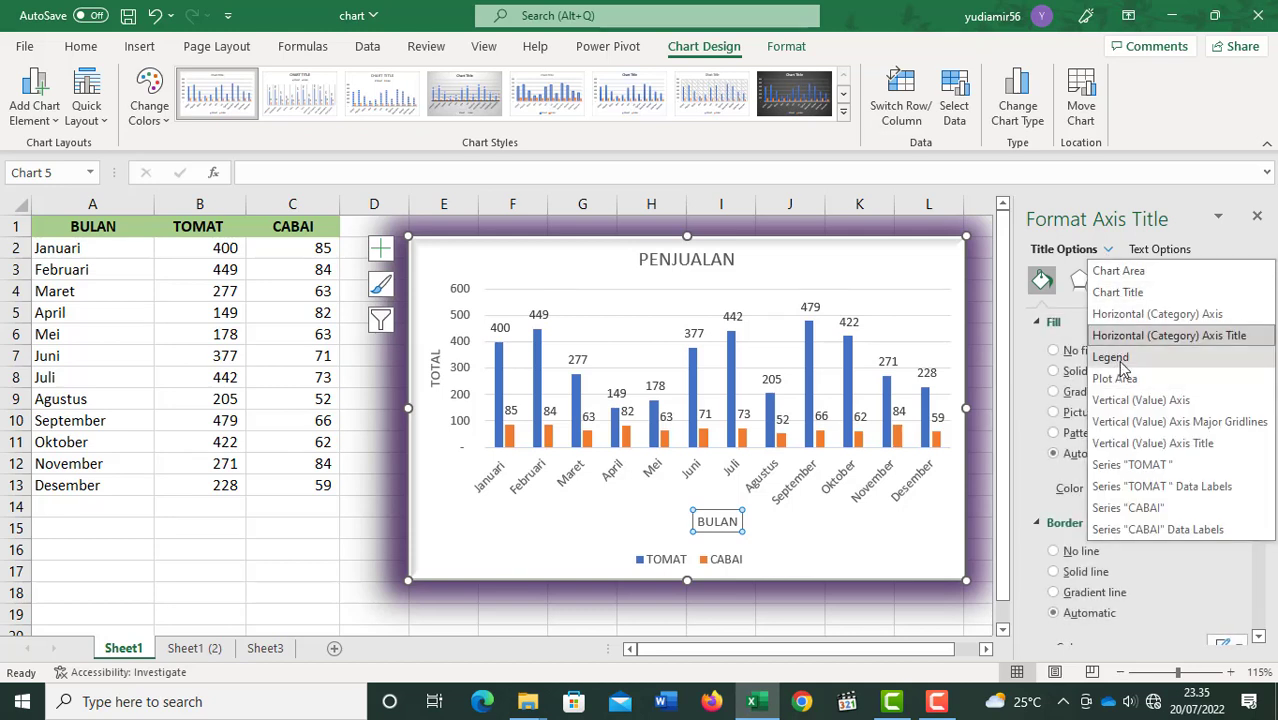
pyautogui.click(1130, 400)
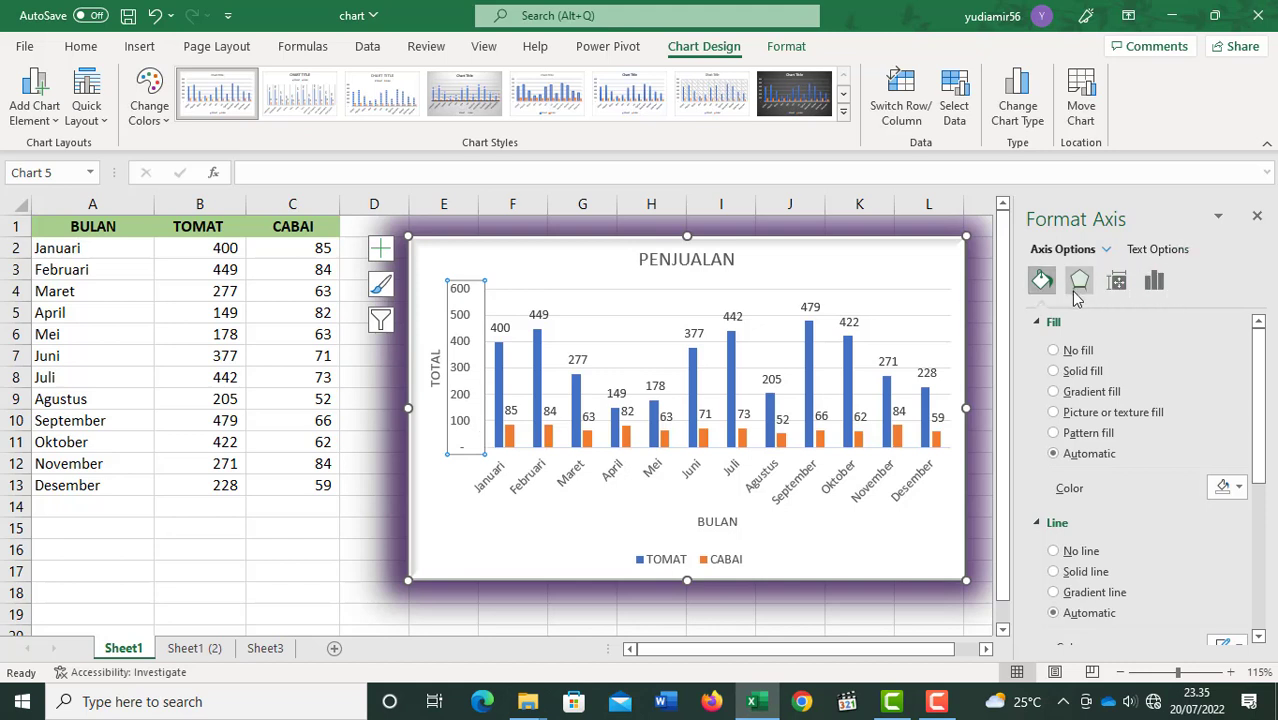
pyautogui.click(1106, 250)
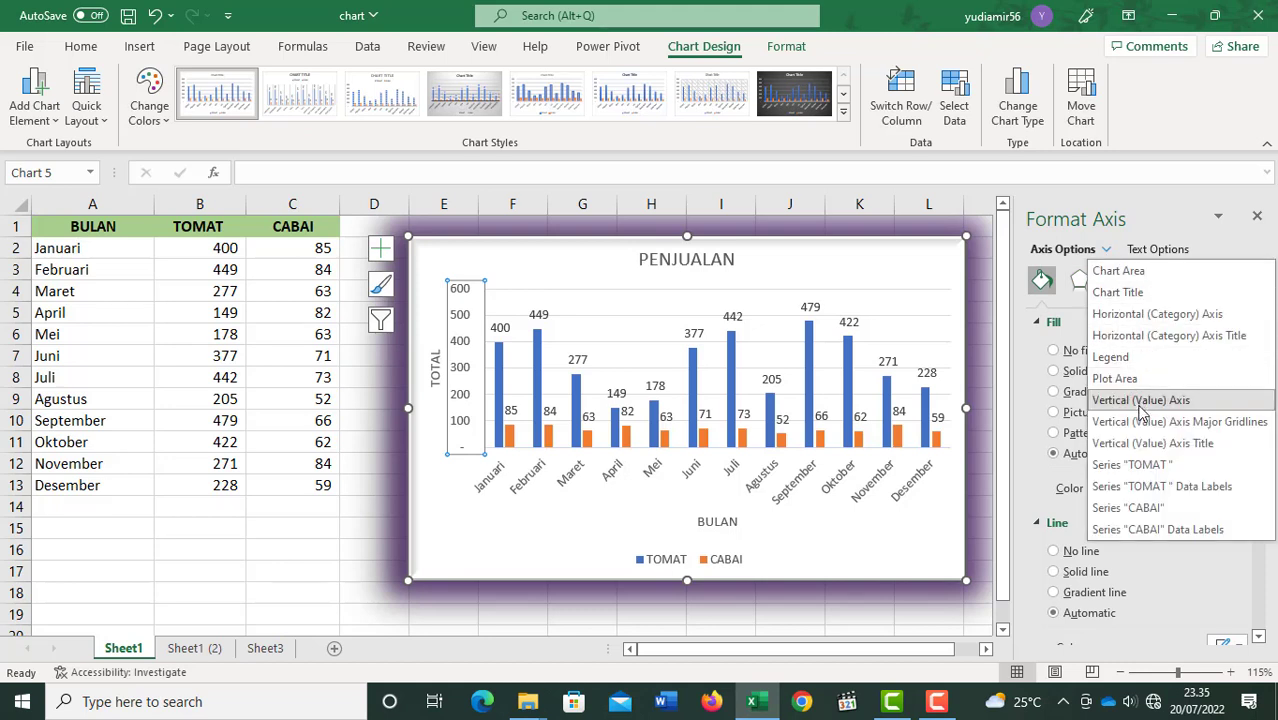
pyautogui.click(1155, 212)
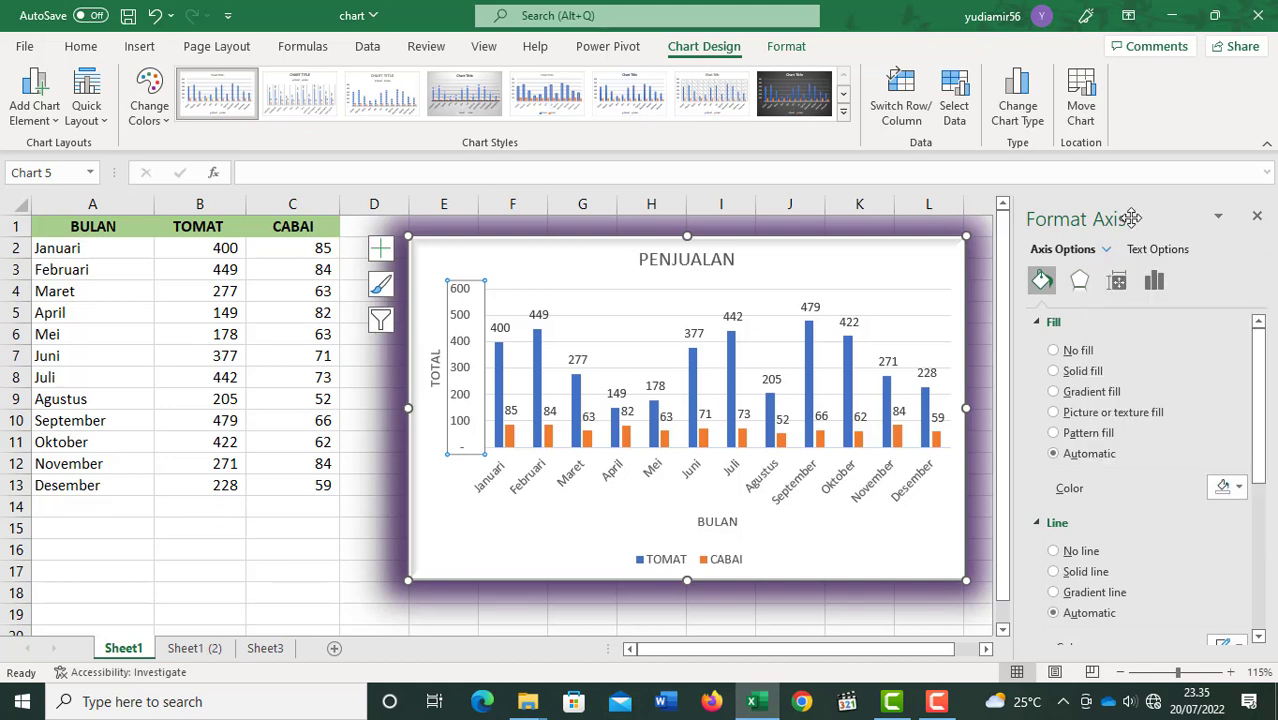
pyautogui.click(1053, 371)
pyautogui.click(1055, 392)
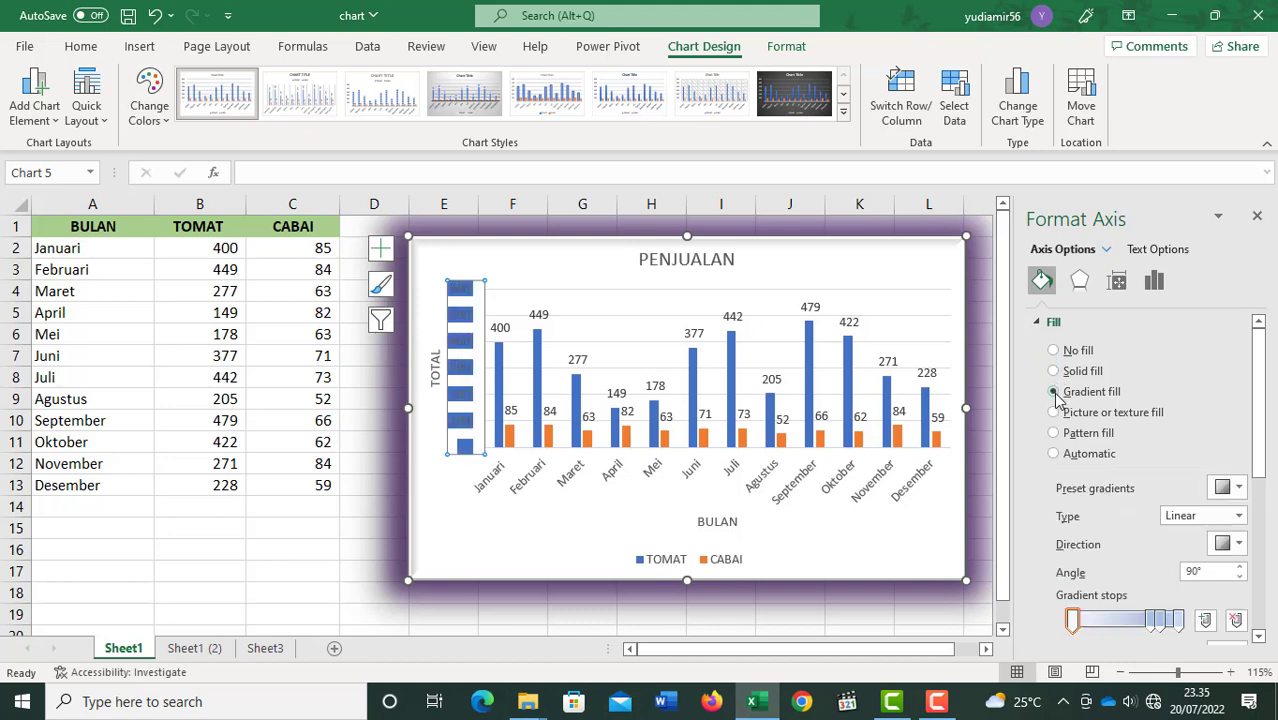
pyautogui.click(1054, 350)
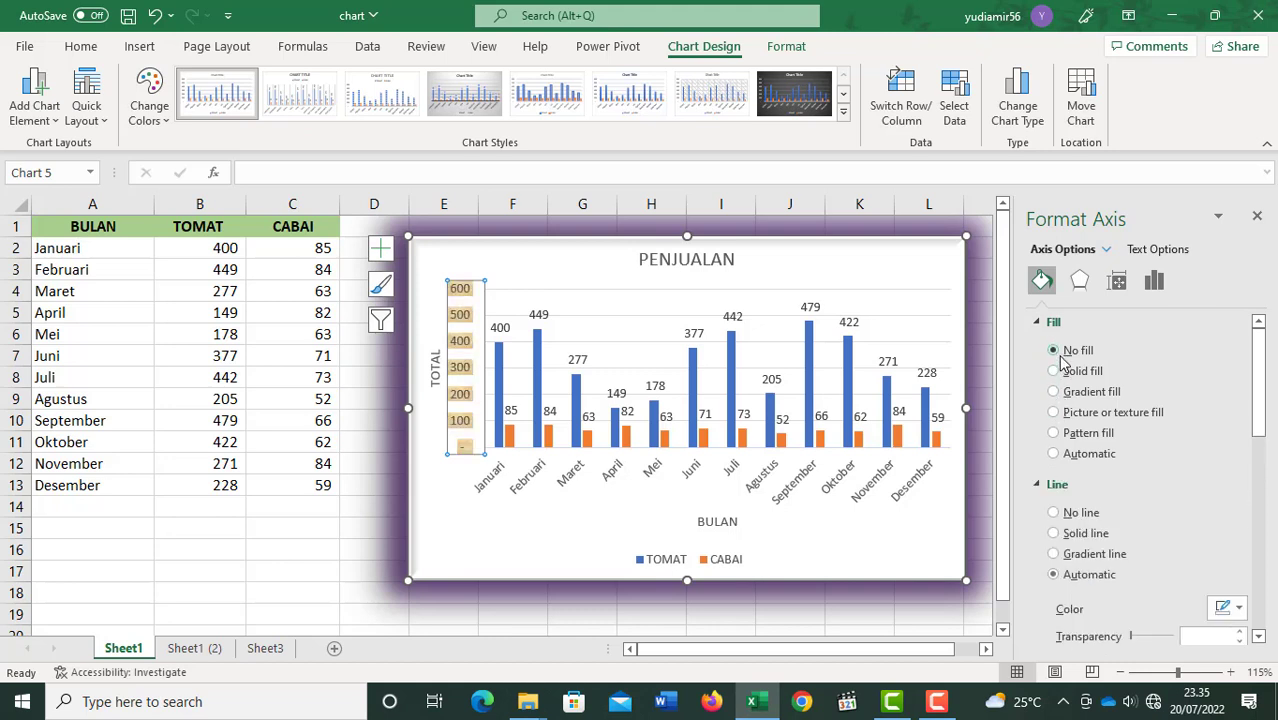
# Try gradient and automatic lines on the vertical value axis and choose the third begin arrow size in the middle row.
pyautogui.click(1055, 554)
pyautogui.click(1054, 575)
pyautogui.scroll(-5, 1133, 505)
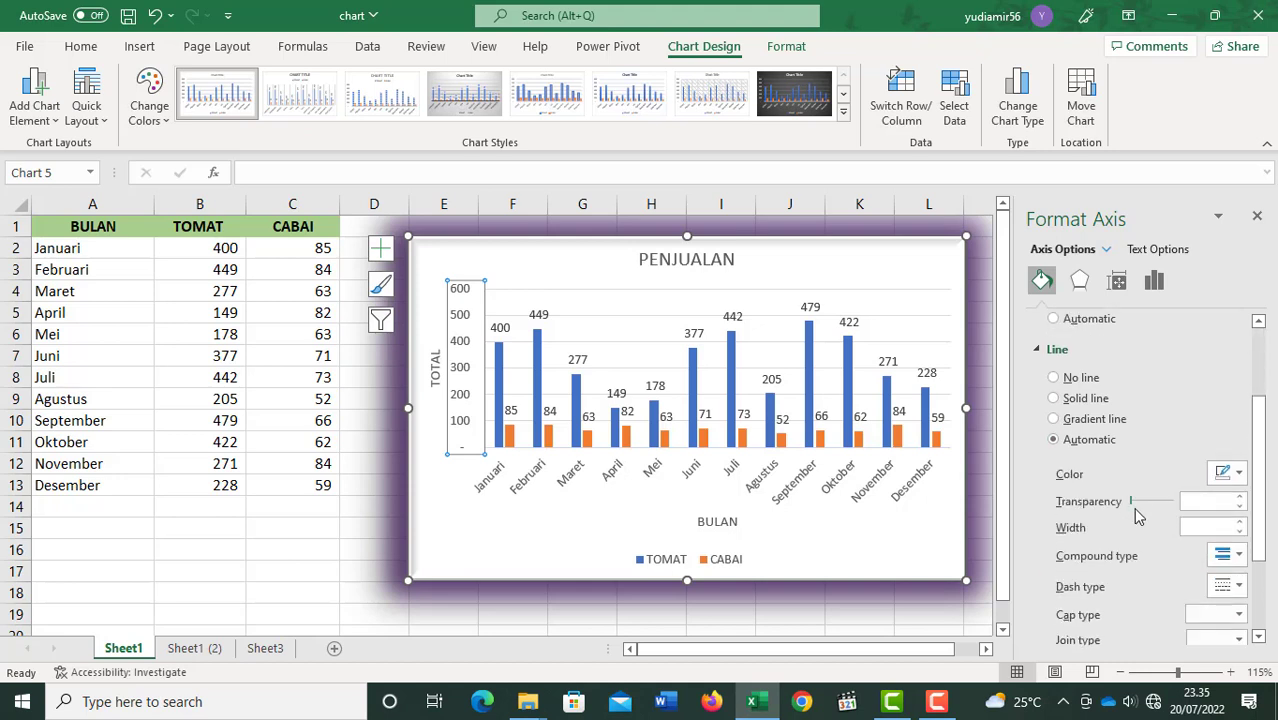
pyautogui.scroll(5, 1133, 510)
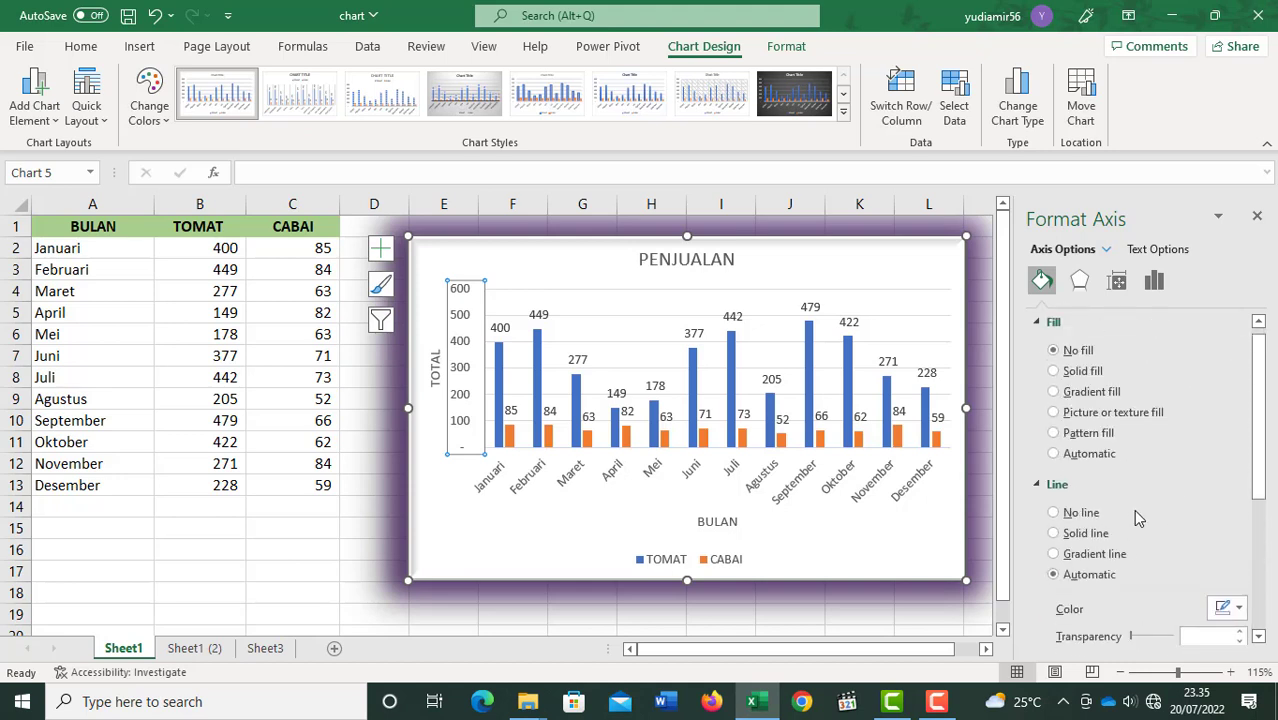
pyautogui.scroll(-5, 1133, 509)
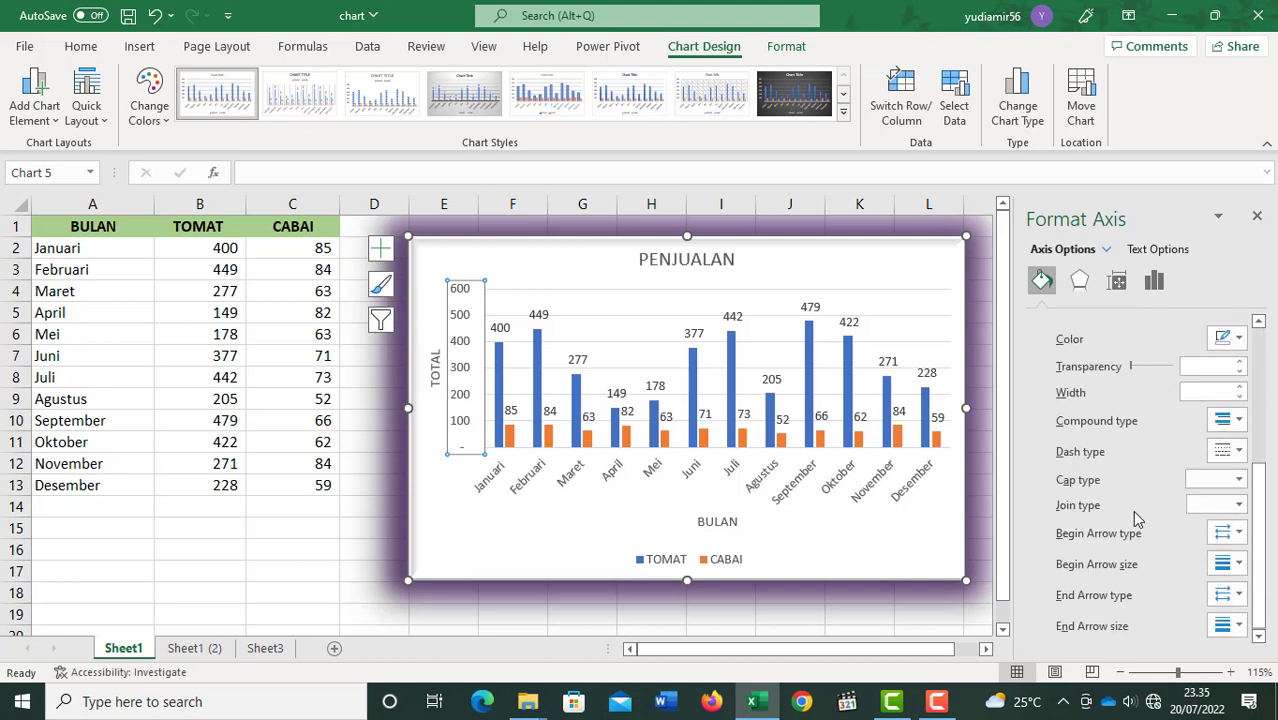
pyautogui.click(1240, 565)
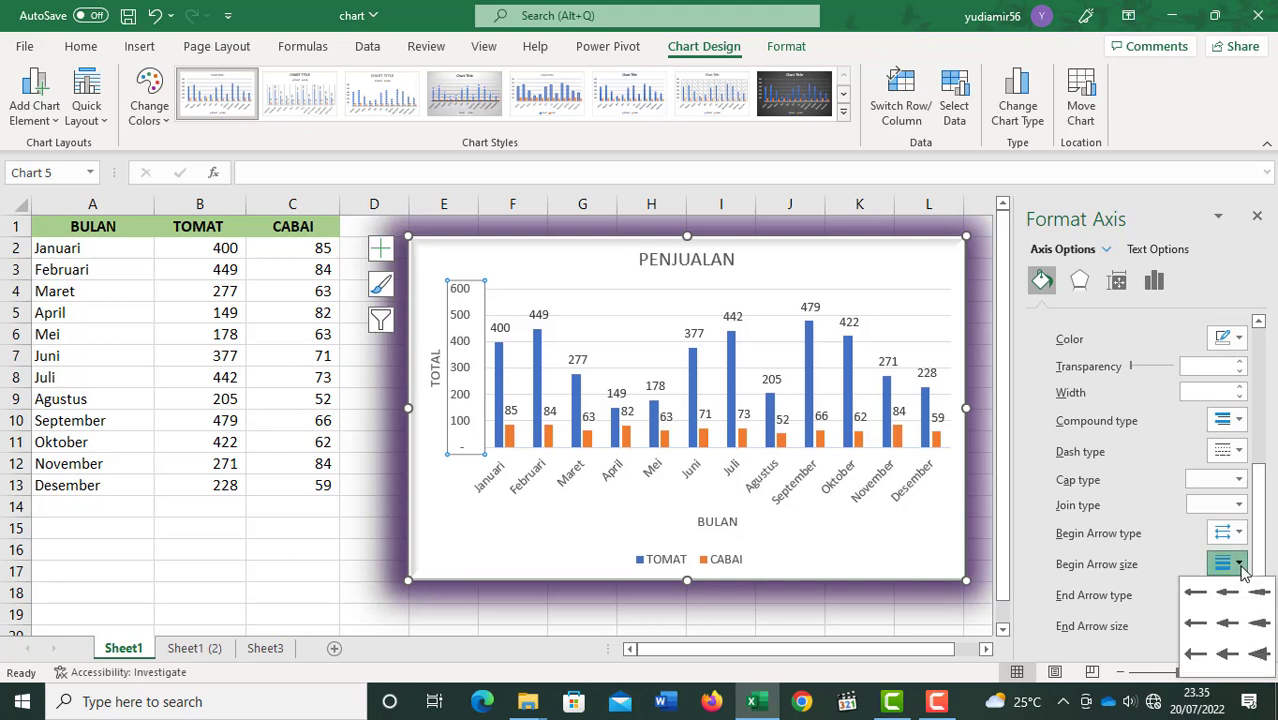
pyautogui.click(1258, 622)
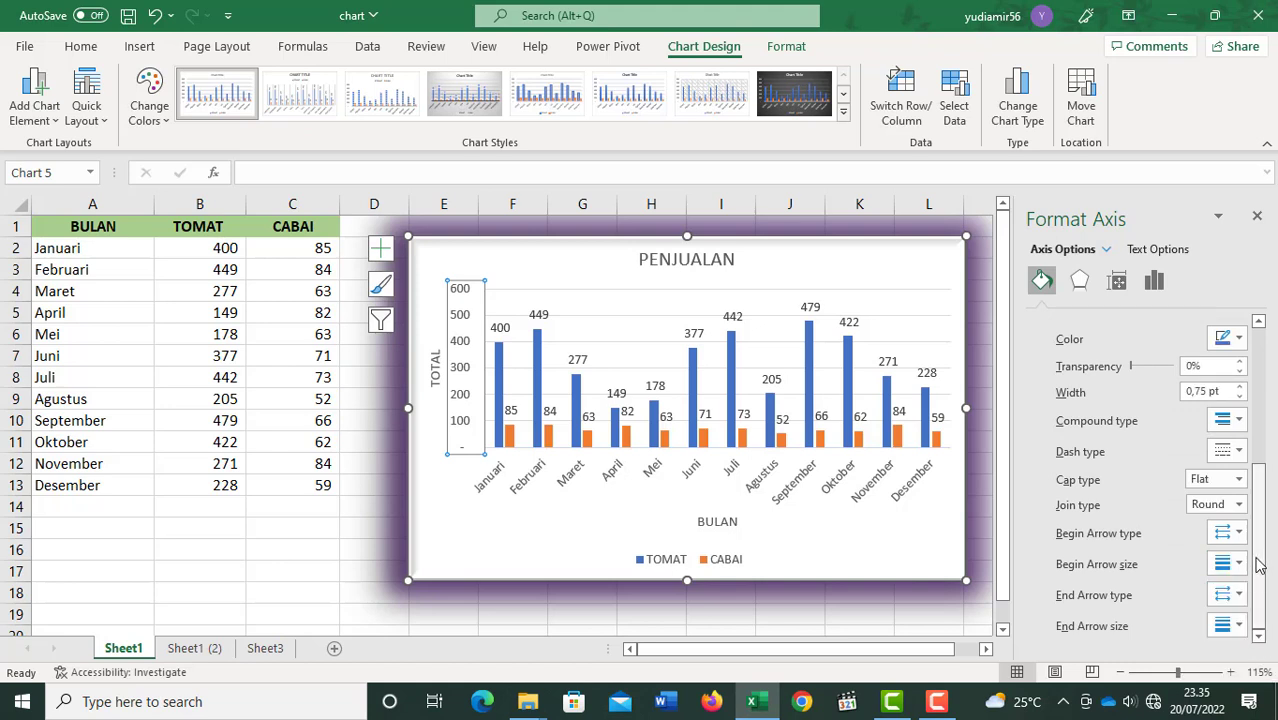
pyautogui.moveTo(1264, 526); pyautogui.dragTo(1259, 336)
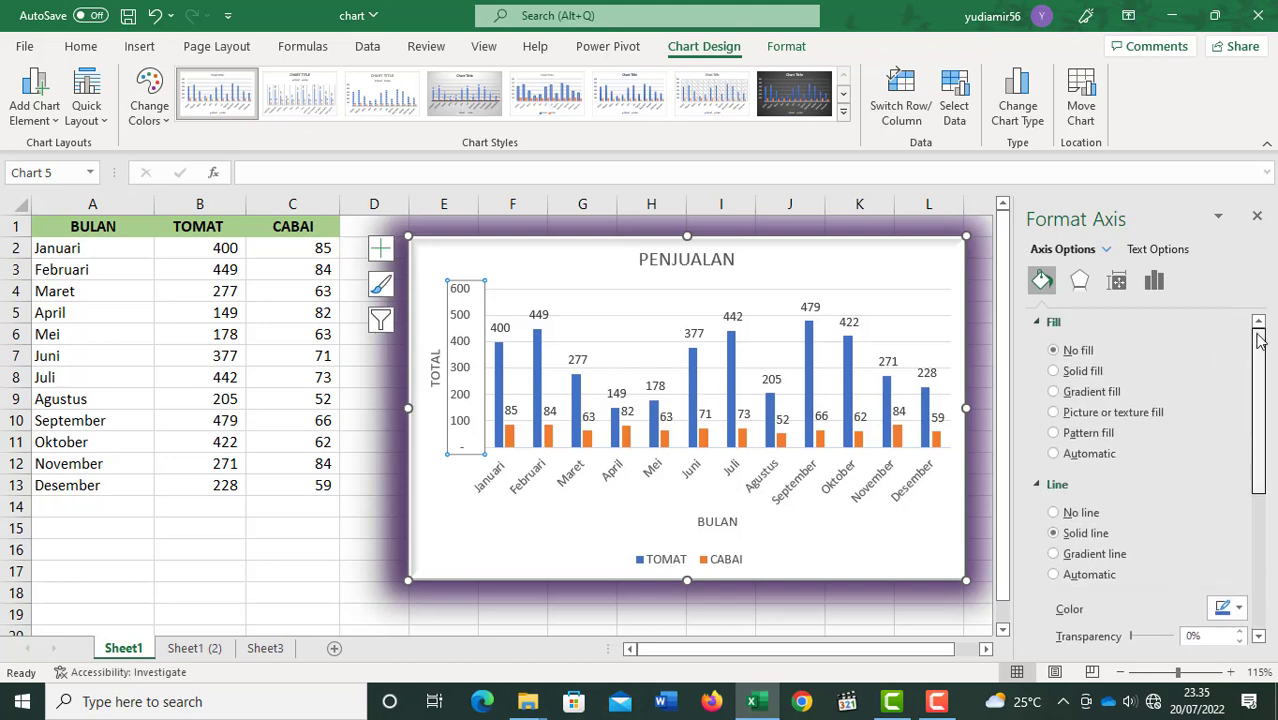
# Examine the shadow, glow, soft edge and alignment settings of the vertical value axis.
pyautogui.click(1079, 280)
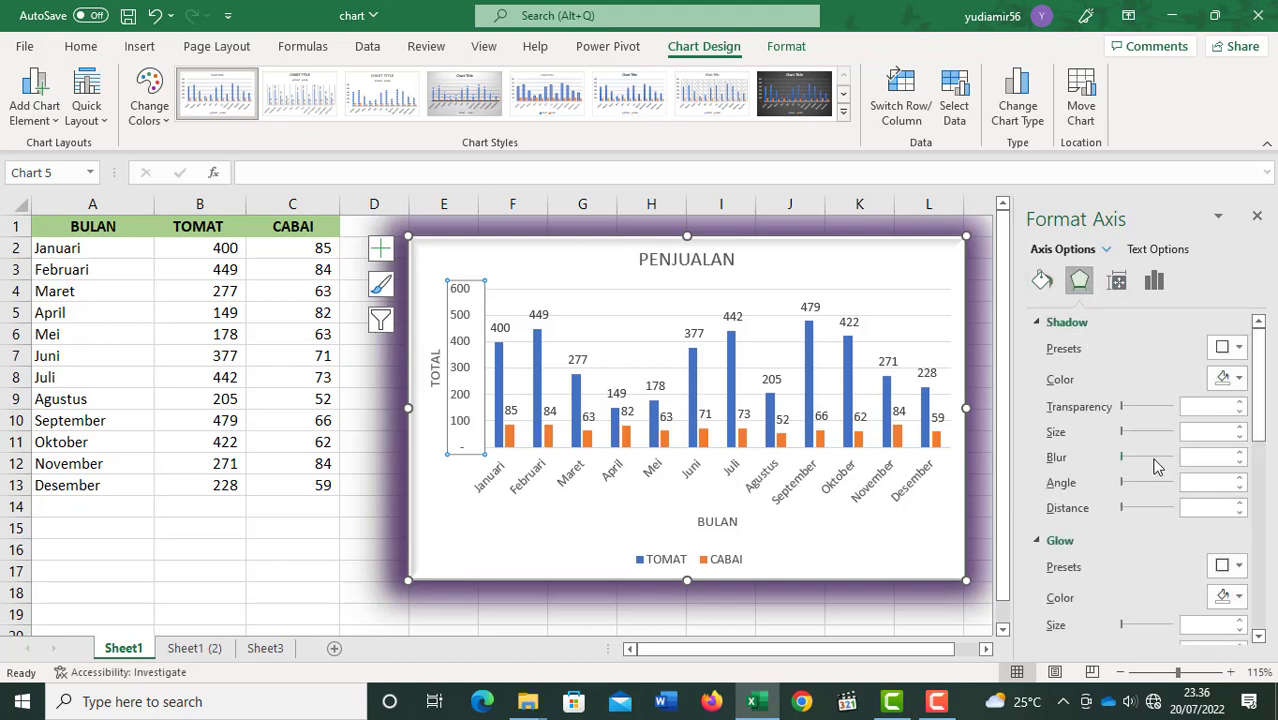
pyautogui.moveTo(1272, 370); pyautogui.dragTo(1272, 425)
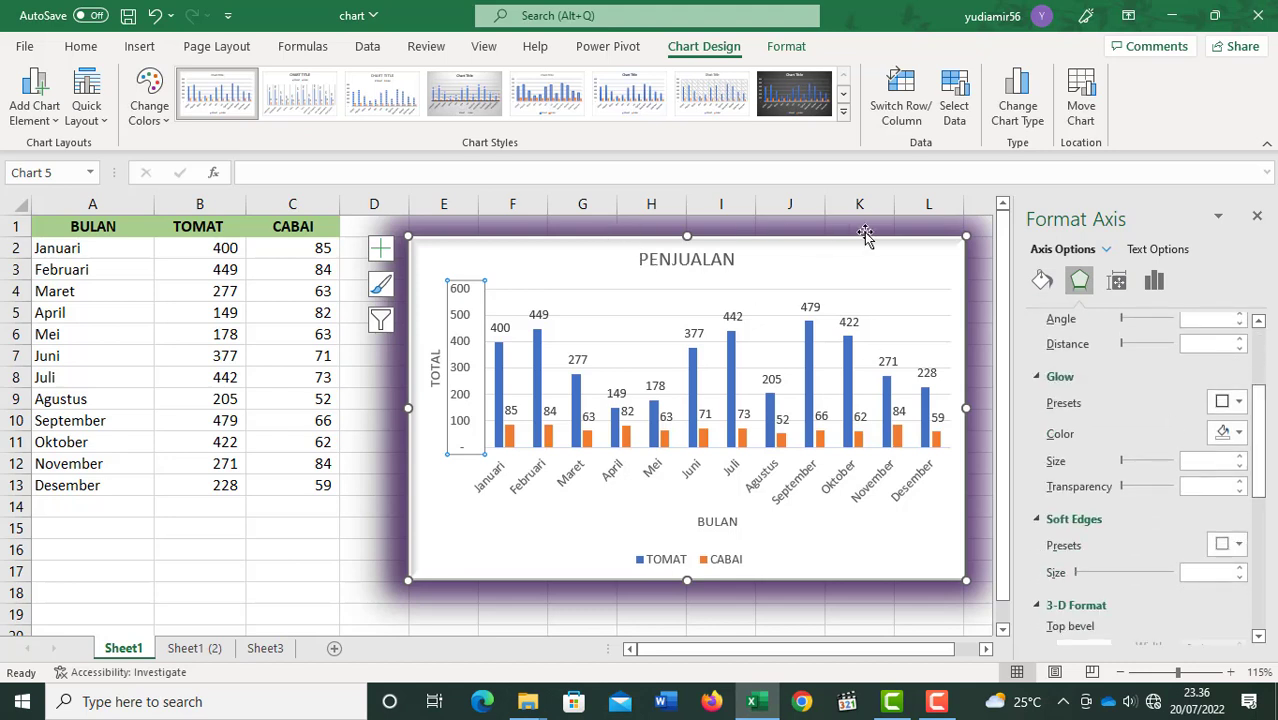
pyautogui.click(1117, 280)
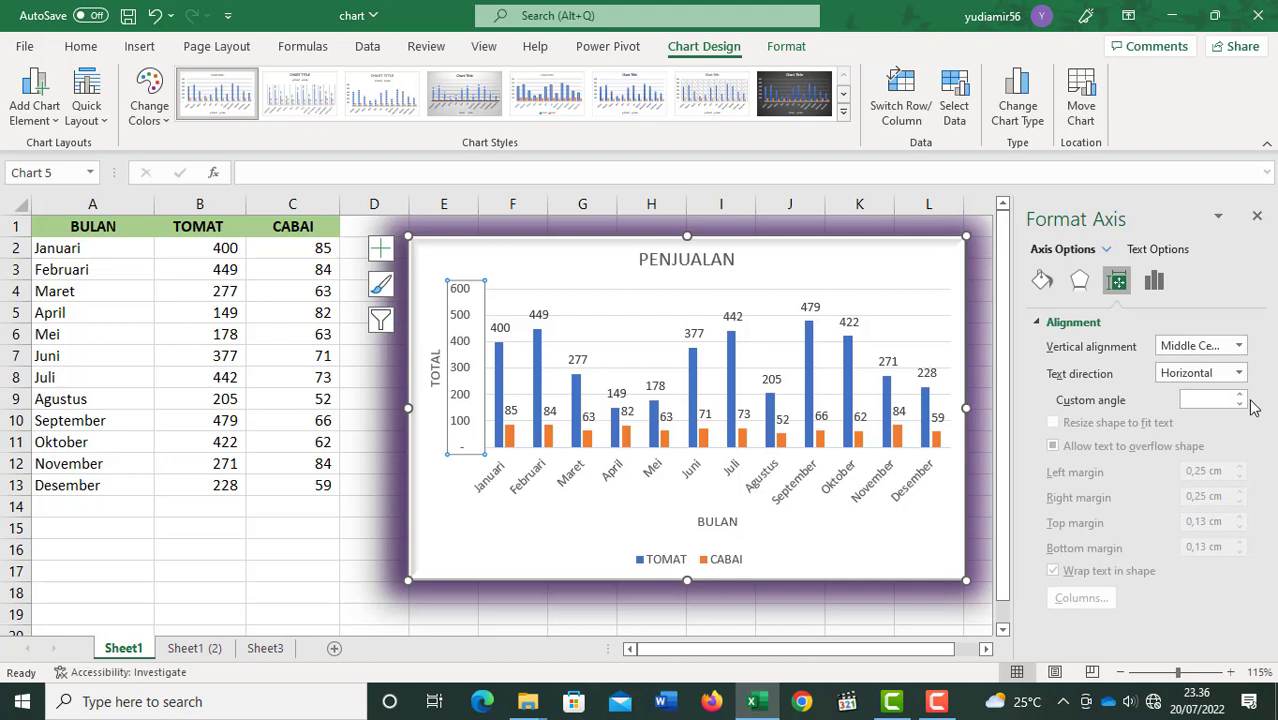
# Try the Rotate all text 90°, Rotate all text 270° and Stacked directions on the vertical axis labels and return them to Horizontal.
pyautogui.click(1238, 374)
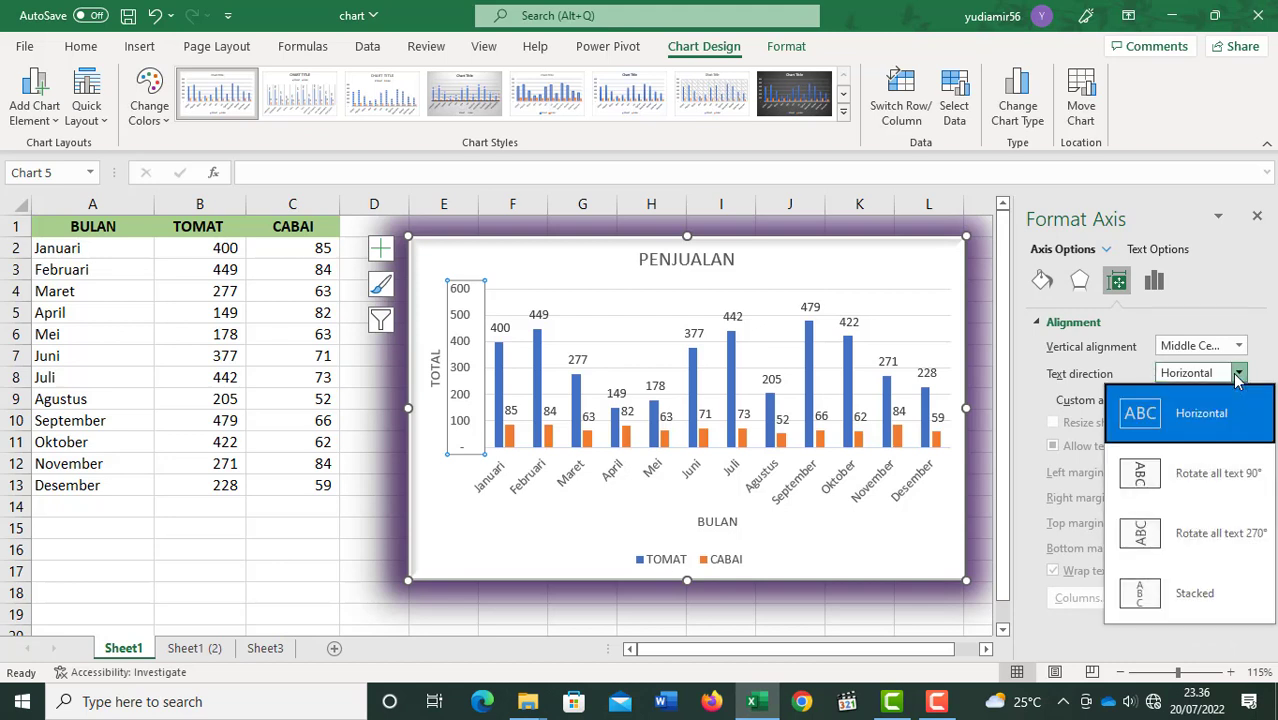
pyautogui.click(1226, 480)
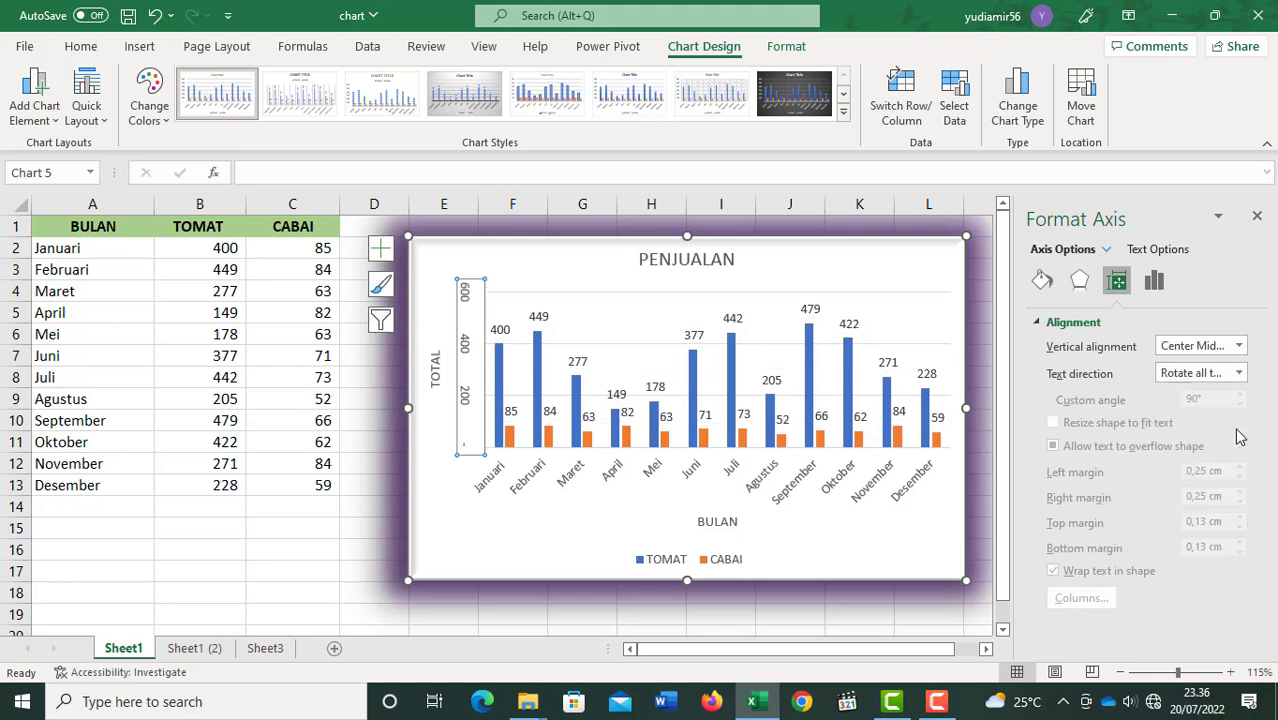
pyautogui.click(1238, 374)
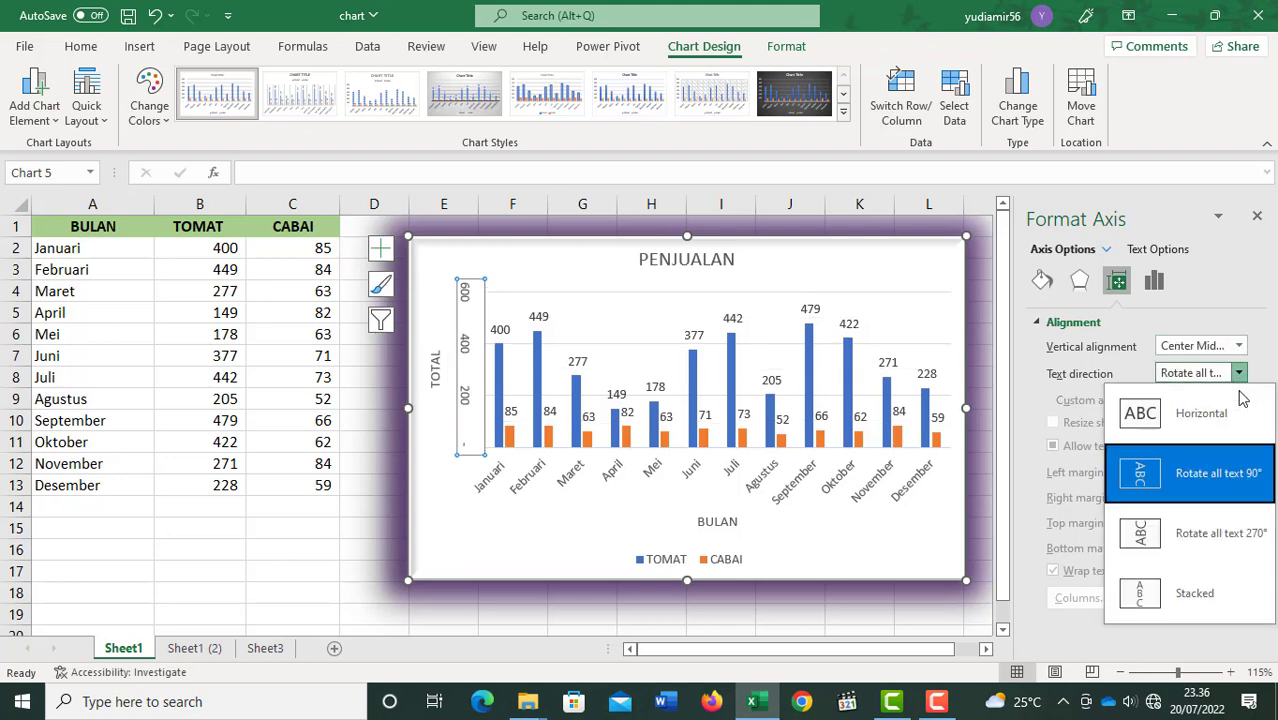
pyautogui.click(1219, 535)
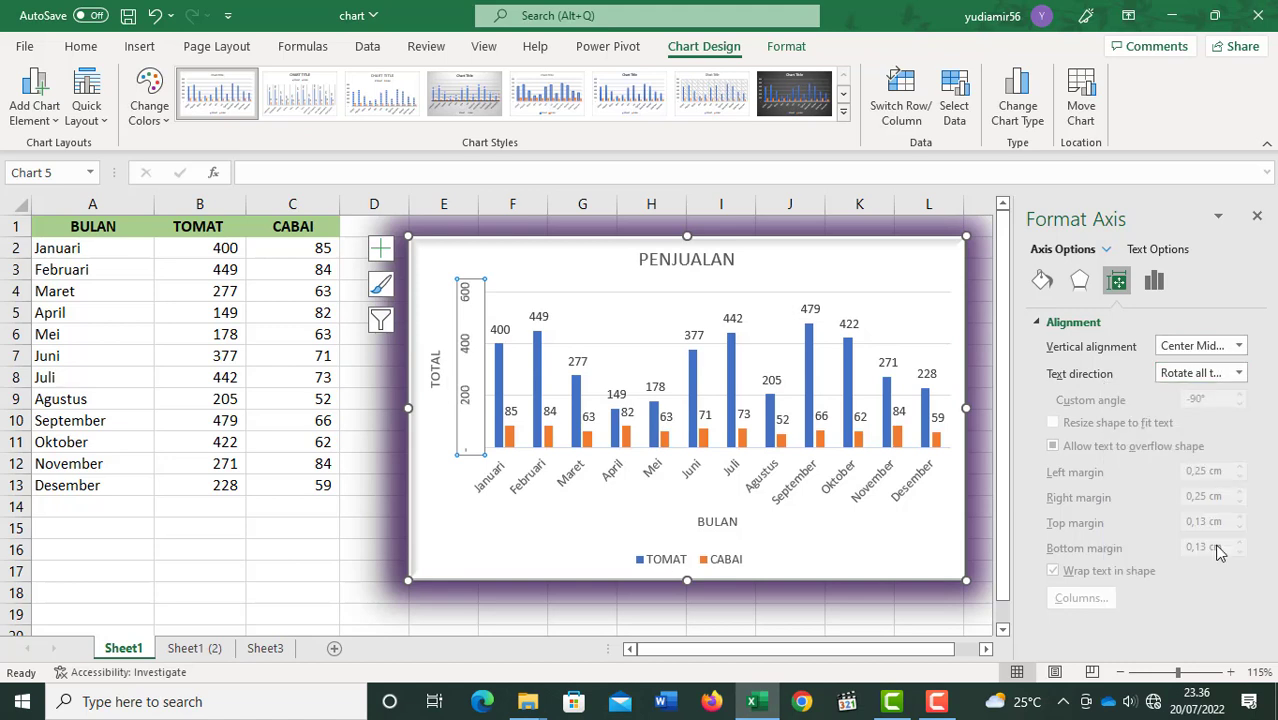
pyautogui.click(1238, 373)
pyautogui.click(1207, 598)
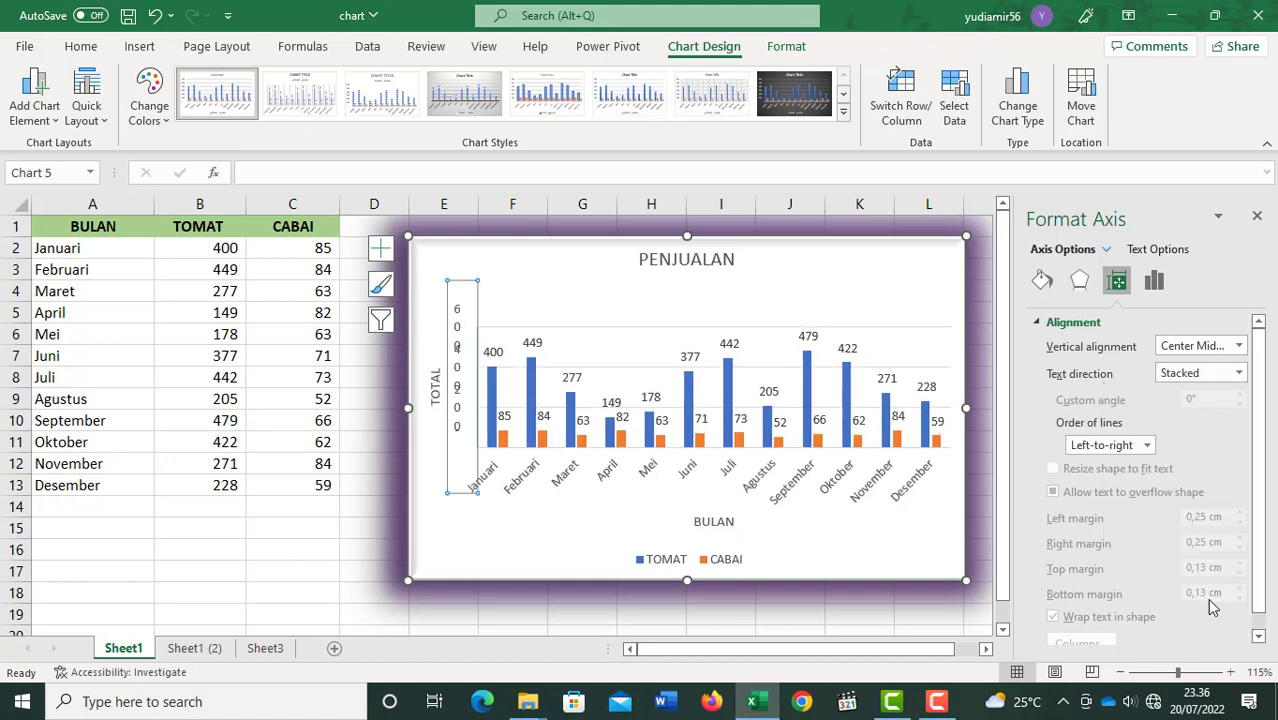
pyautogui.click(1238, 373)
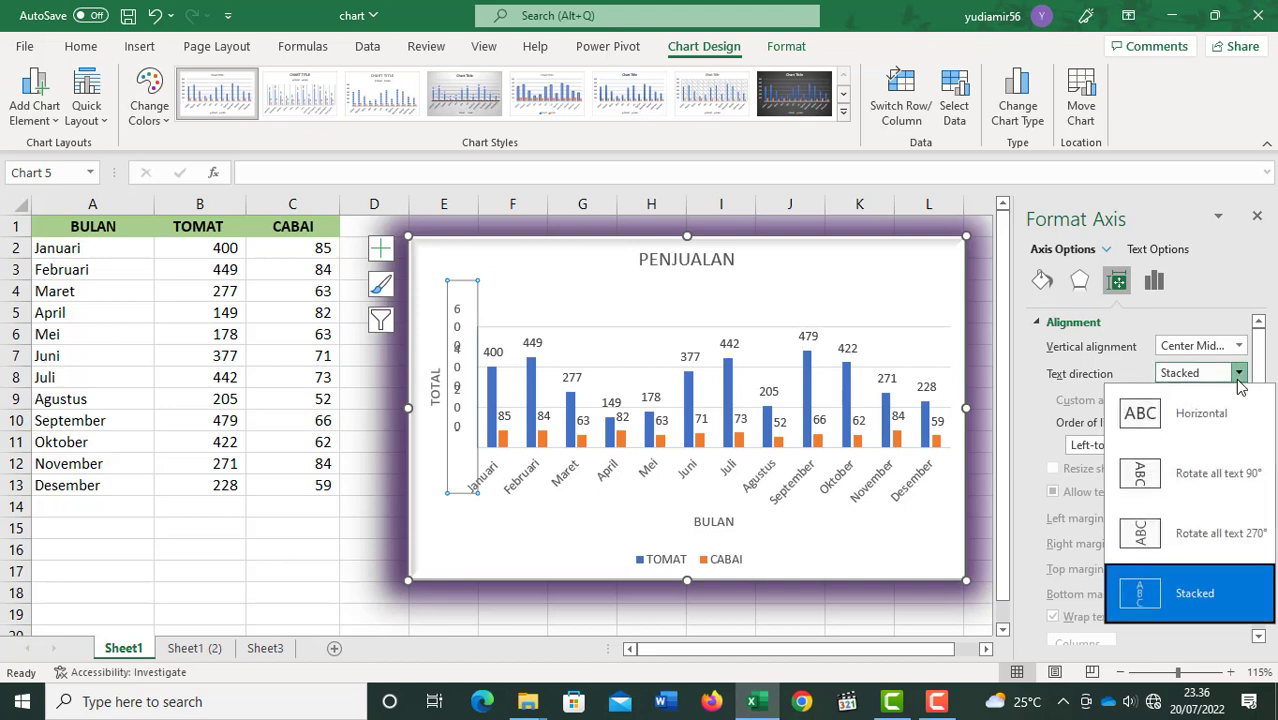
pyautogui.click(1226, 420)
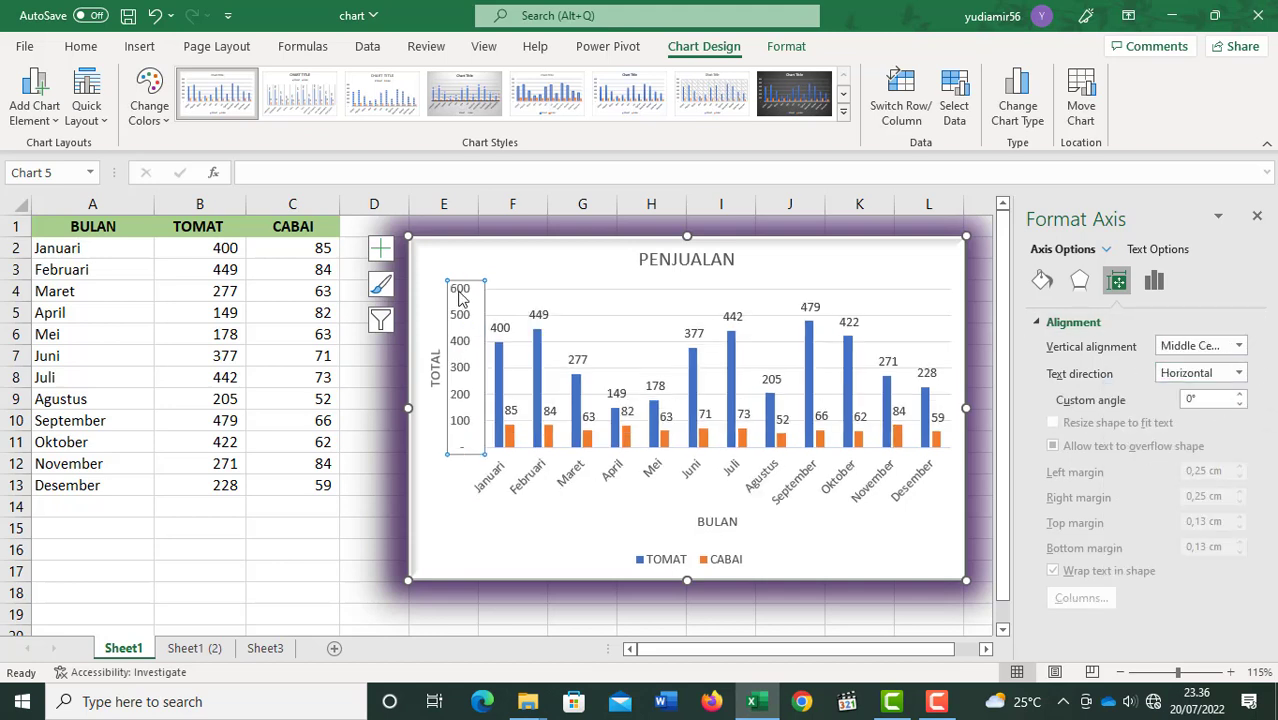
# Examine the bounds, units, axis crossing and display unit options of the vertical value axis.
pyautogui.click(1154, 280)
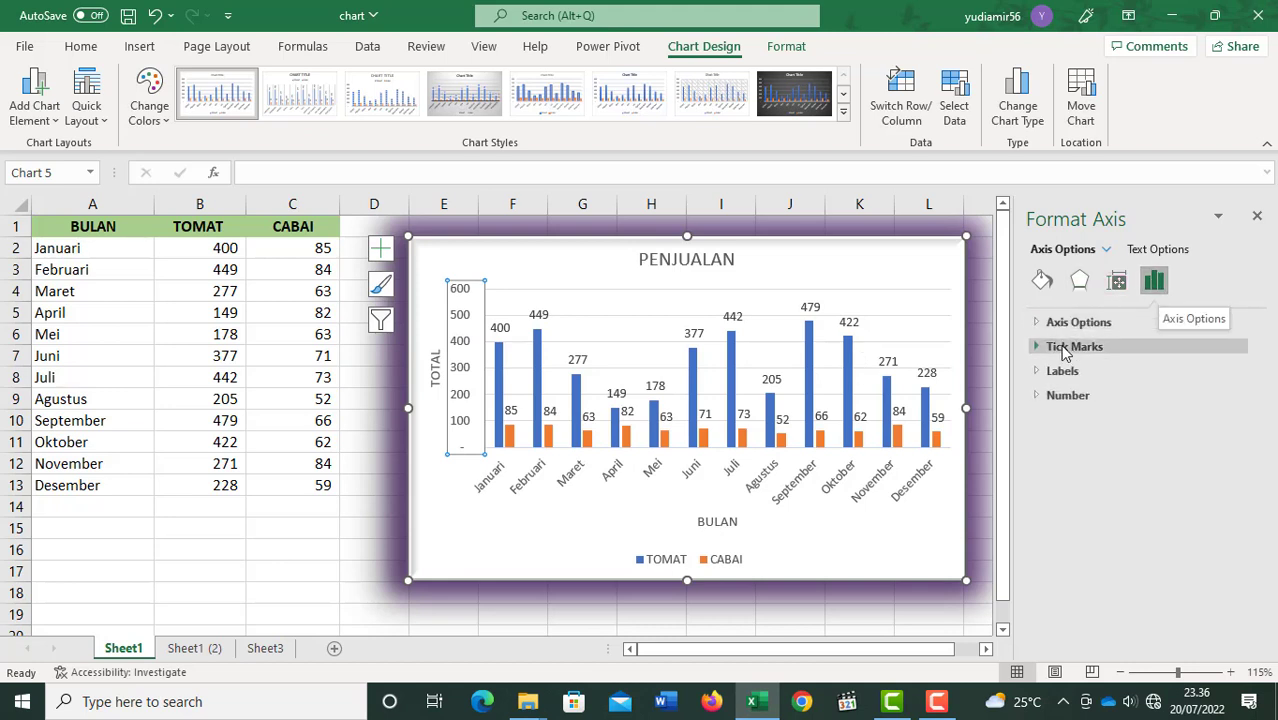
pyautogui.click(1085, 322)
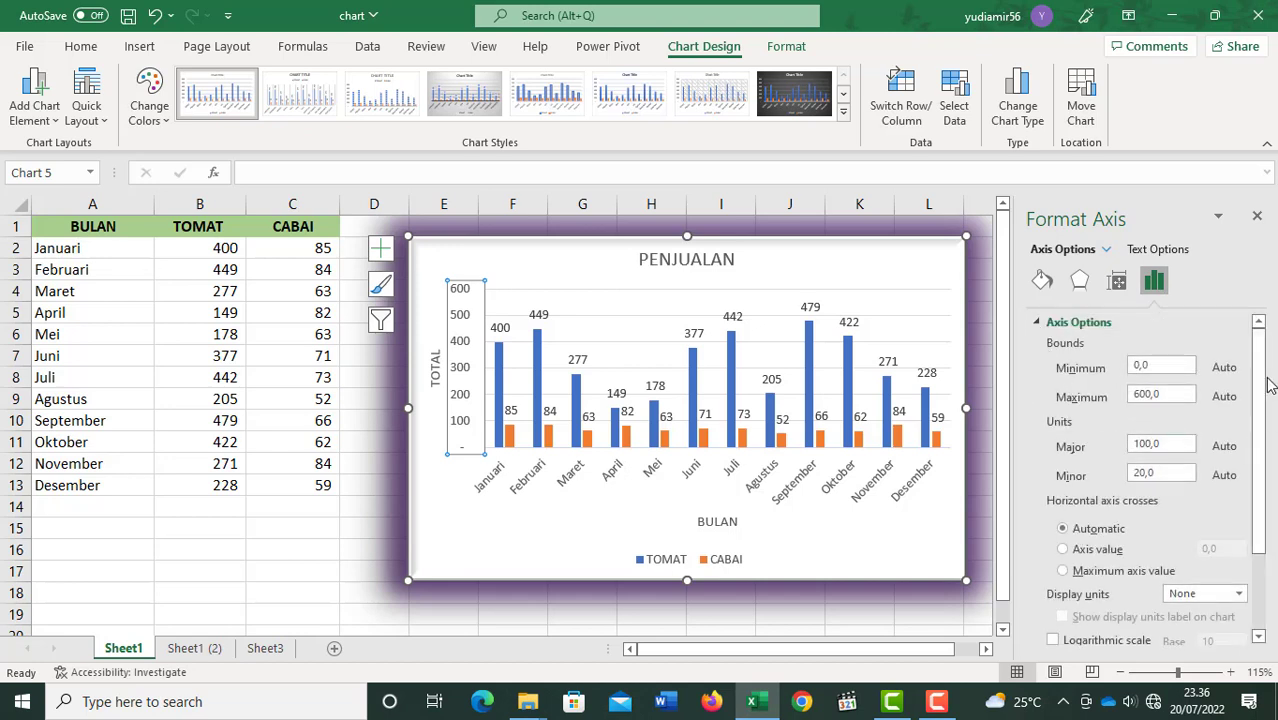
pyautogui.moveTo(1262, 371); pyautogui.dragTo(1262, 458)
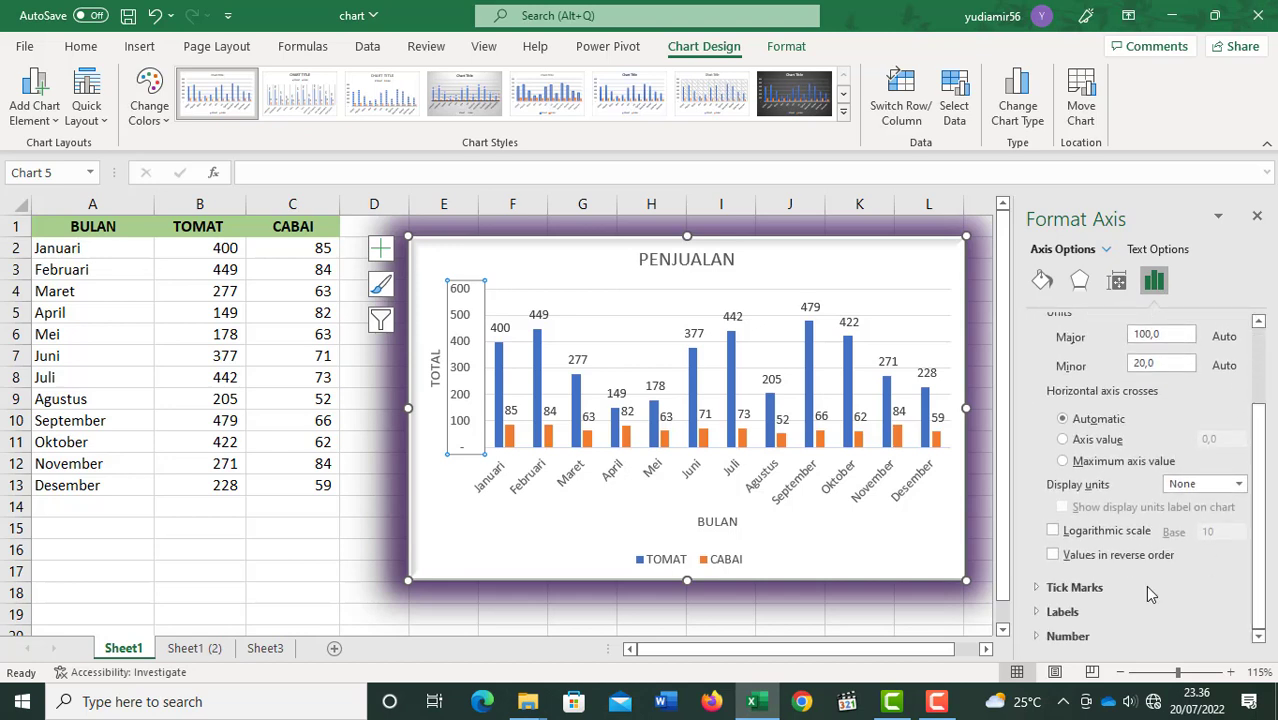
# Set the vertical axis number category to General and add the custom format code General "TON".
pyautogui.click(1037, 637)
pyautogui.moveTo(1264, 508); pyautogui.dragTo(1276, 600)
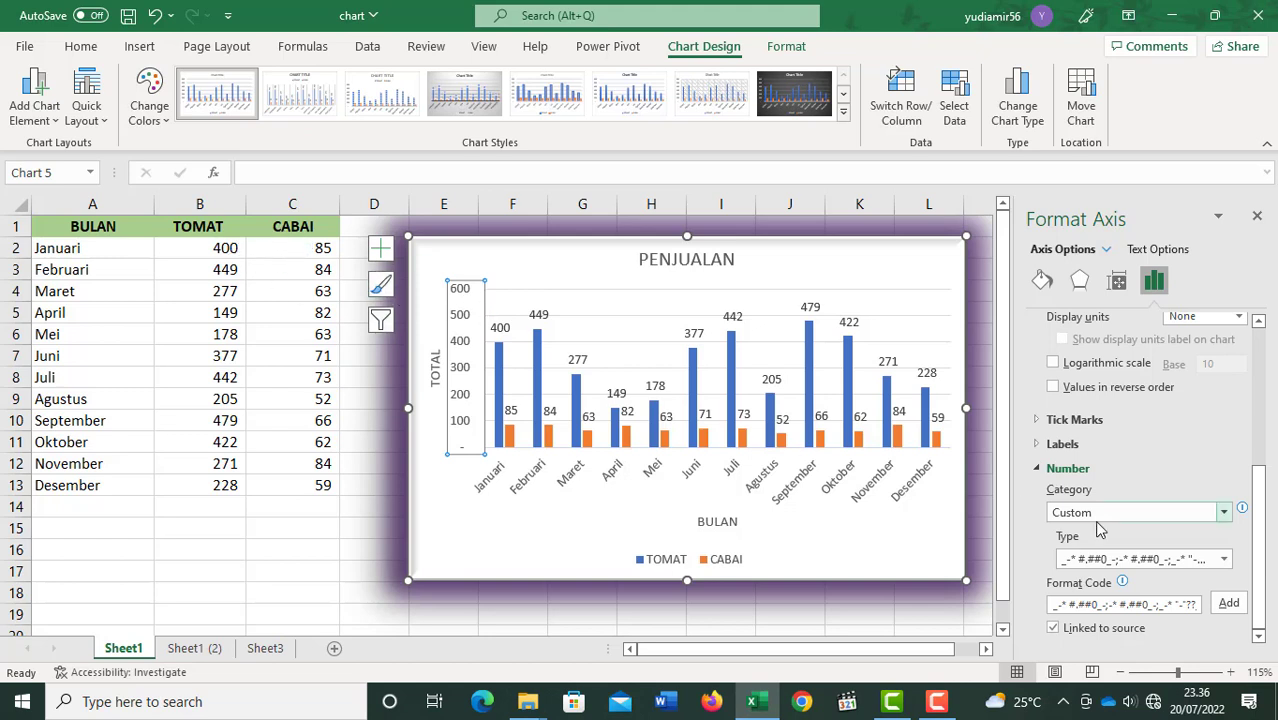
pyautogui.click(1224, 512)
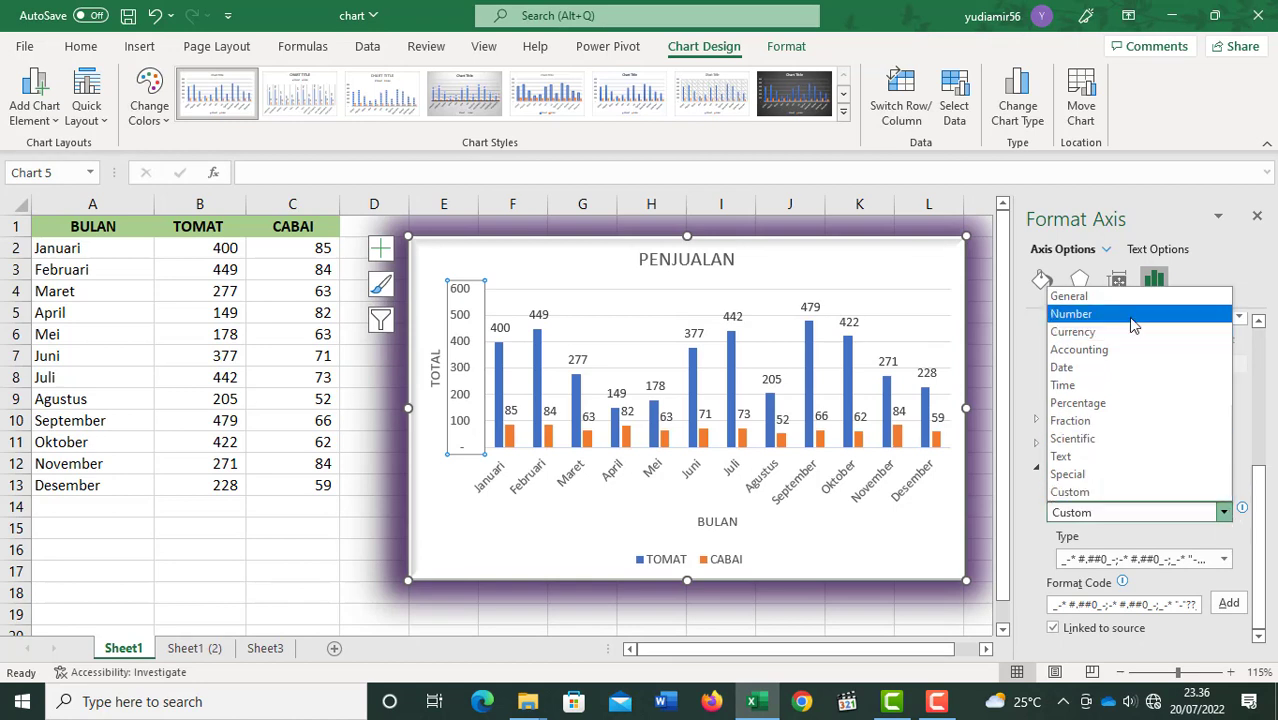
pyautogui.click(1110, 296)
pyautogui.click(1118, 606)
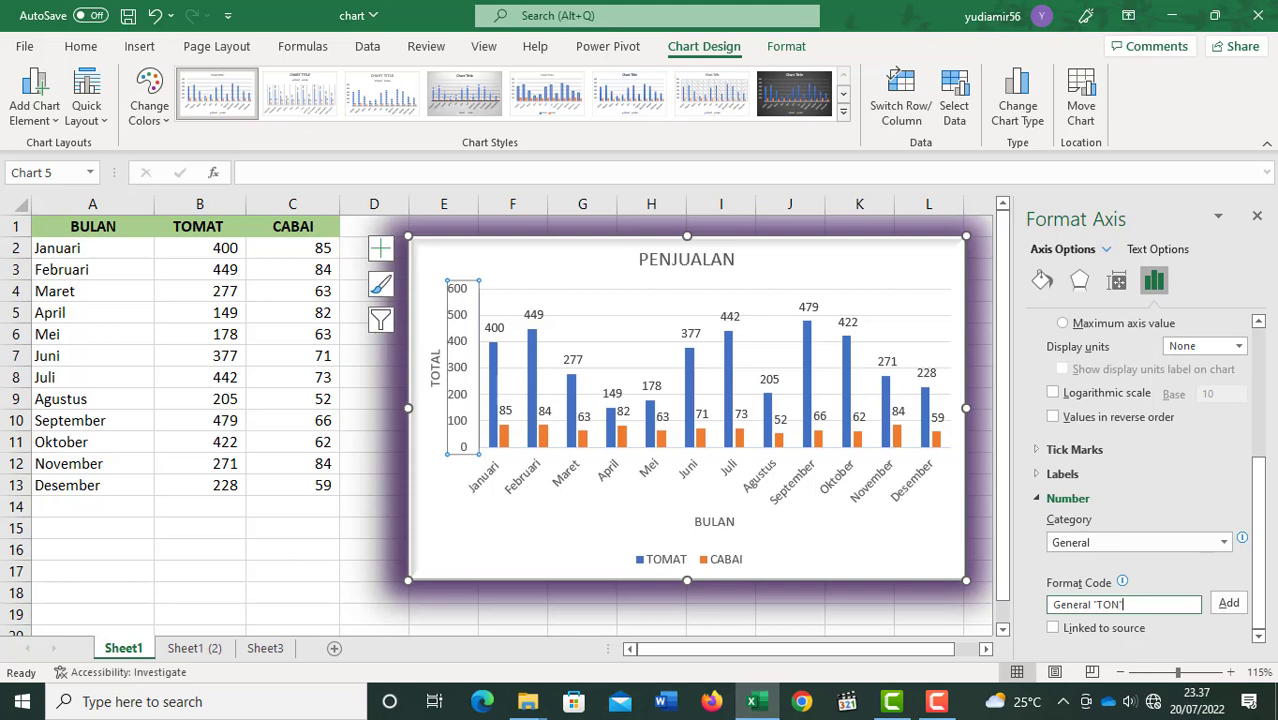
pyautogui.click(1229, 603)
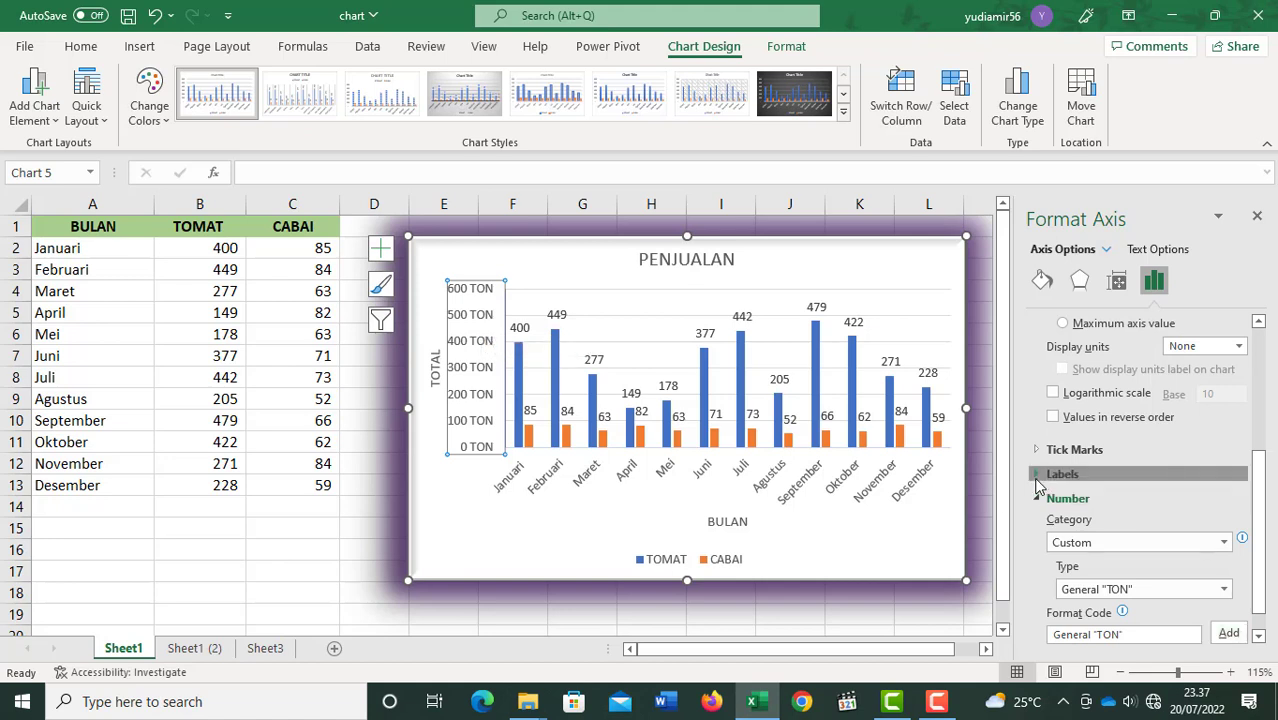
# Try the High, Low and None label positions on the vertical value axis and return it to Next to Axis.
pyautogui.click(1065, 474)
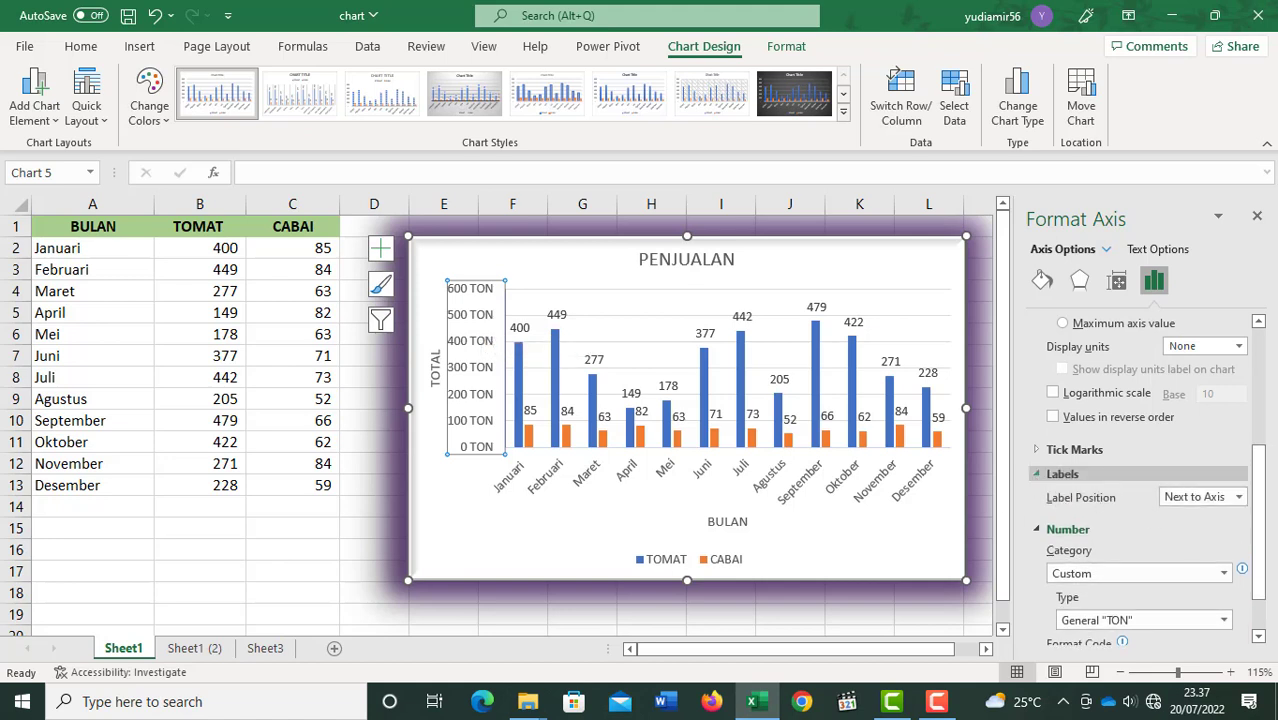
pyautogui.click(1240, 498)
pyautogui.click(1213, 535)
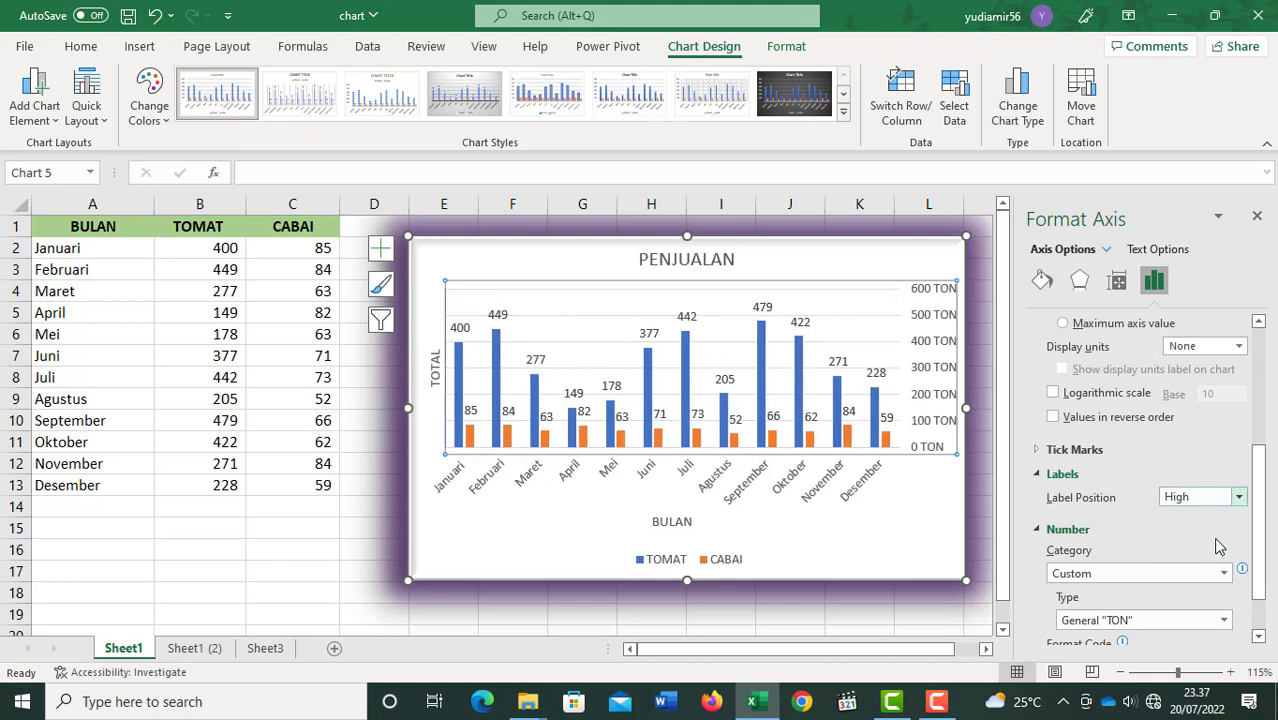
pyautogui.click(1240, 498)
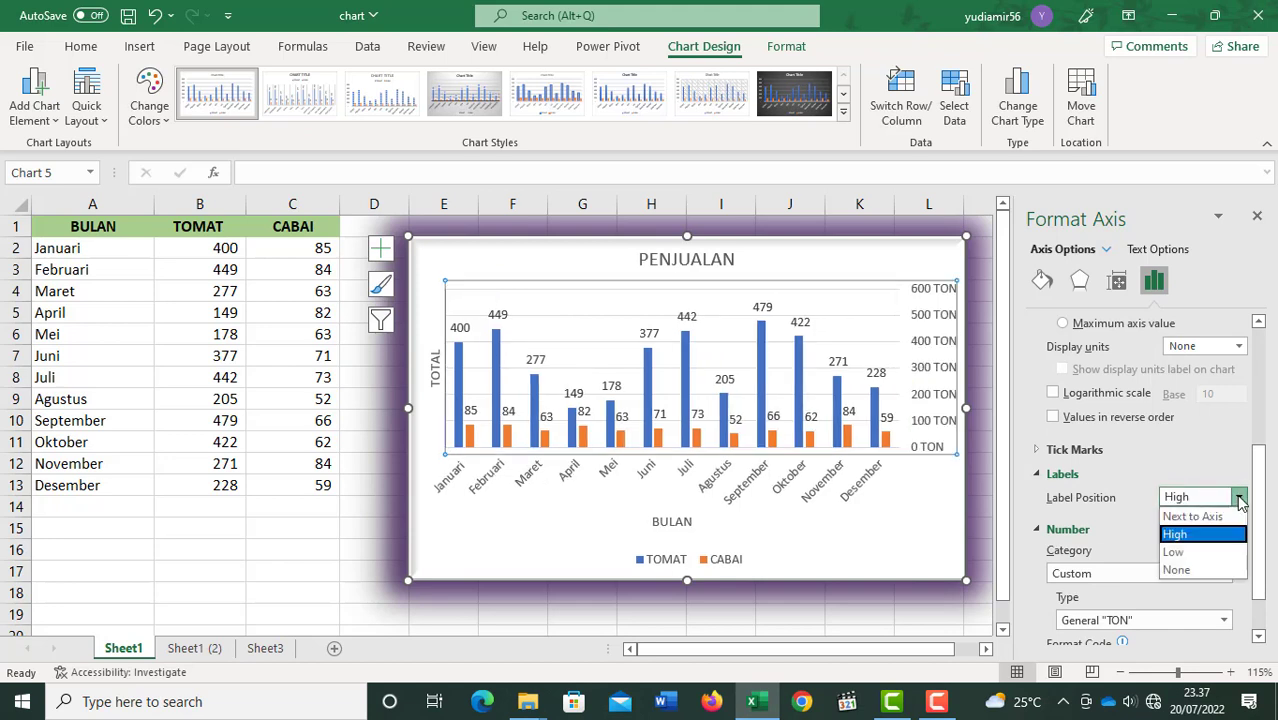
pyautogui.click(1228, 551)
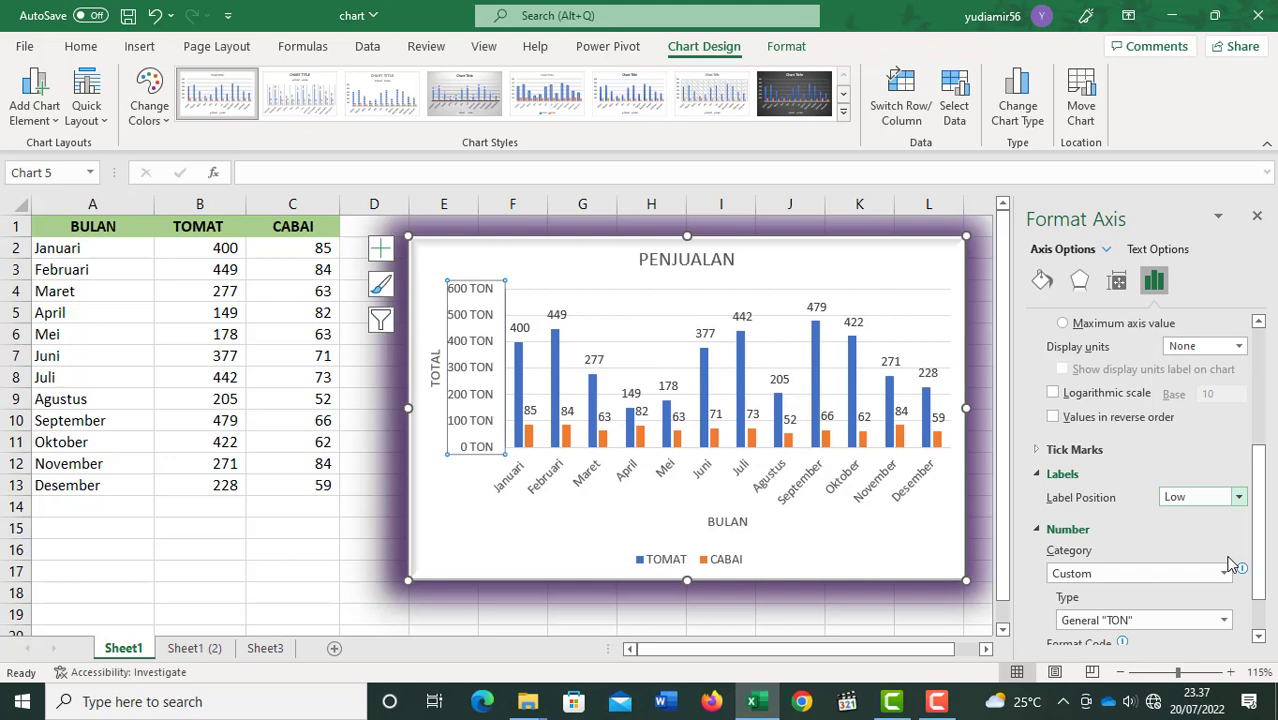
pyautogui.click(1240, 498)
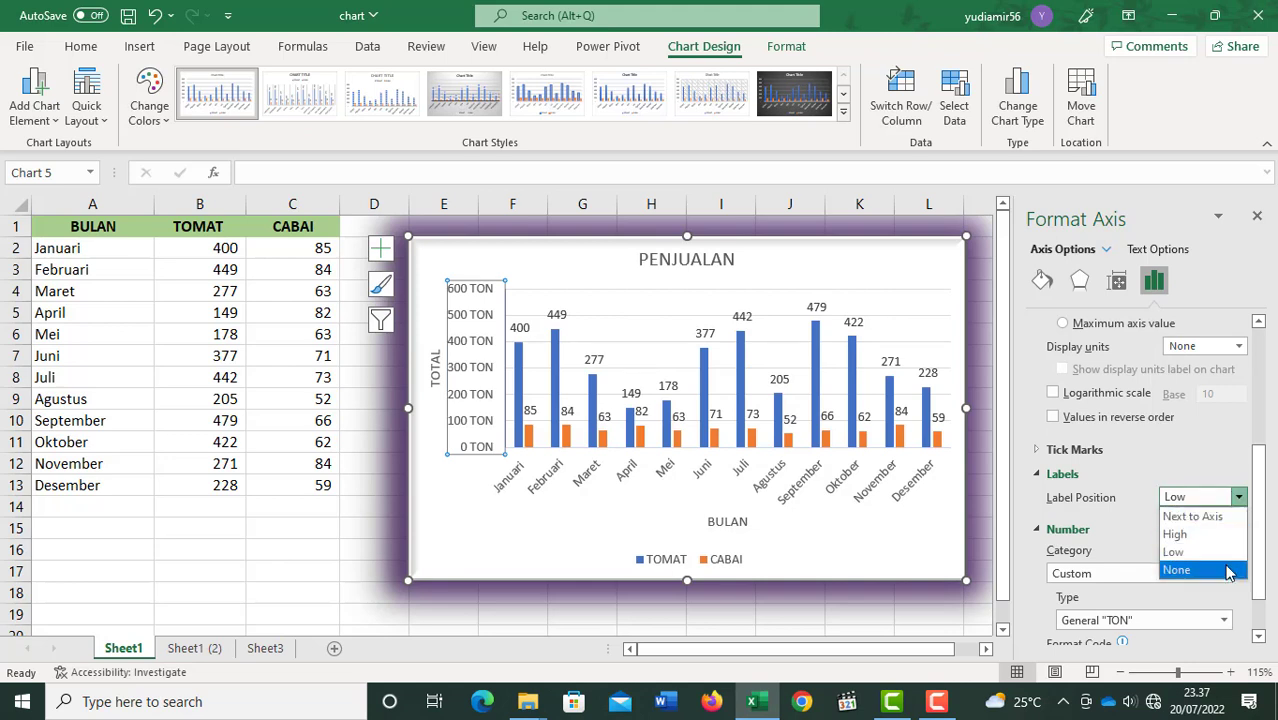
pyautogui.click(1228, 569)
pyautogui.click(1240, 498)
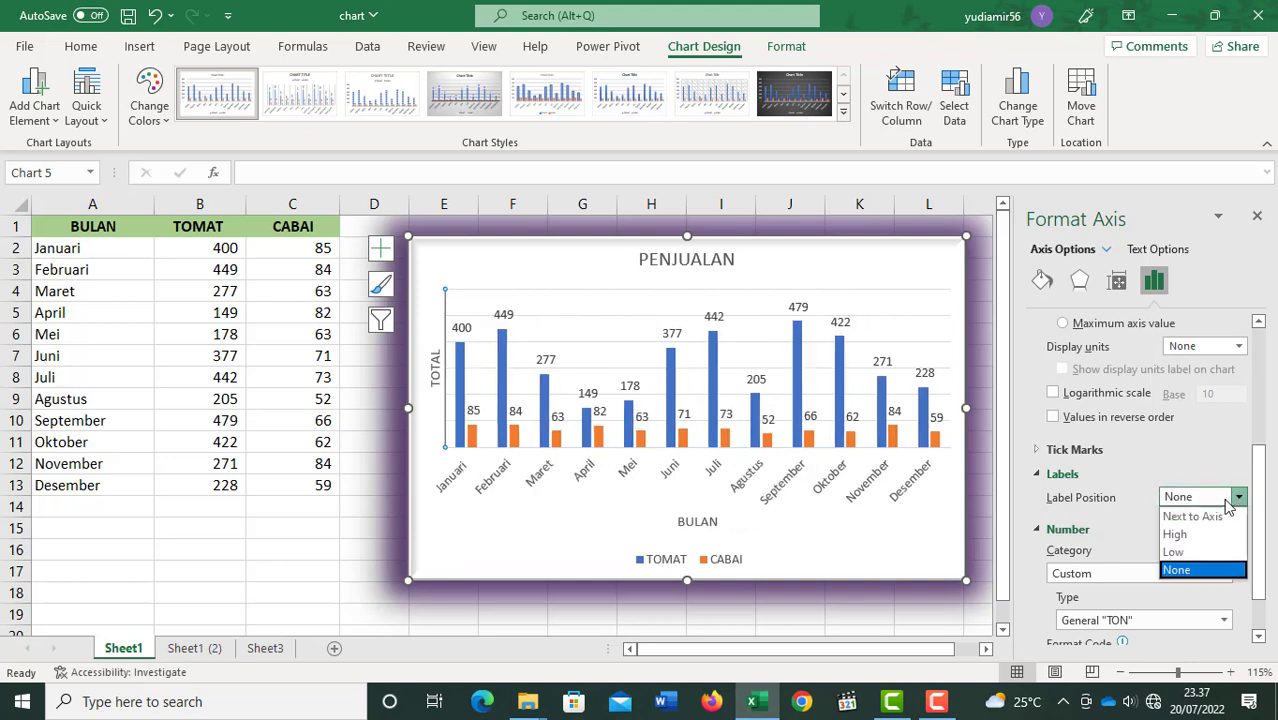
pyautogui.click(1222, 515)
# Try Inside and Outside major tick marks and Outside minor tick marks on the vertical axis, and return both types to None.
pyautogui.click(1068, 452)
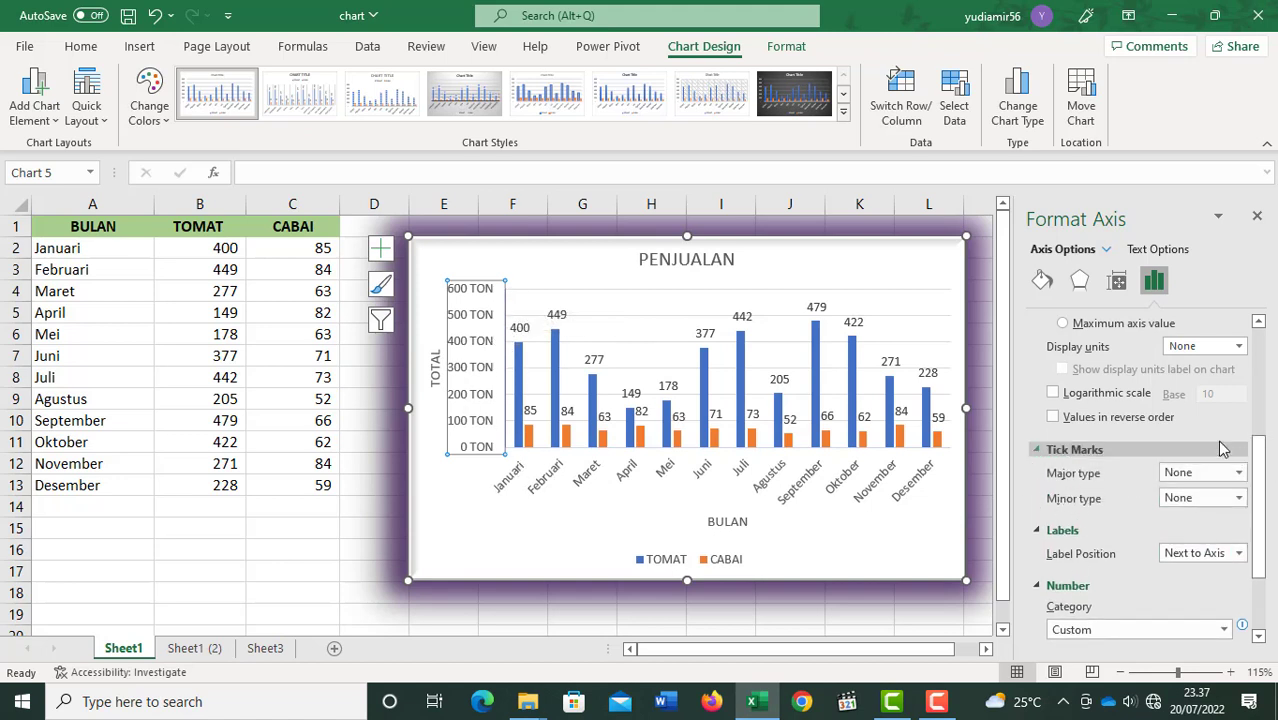
pyautogui.click(1238, 473)
pyautogui.click(1228, 510)
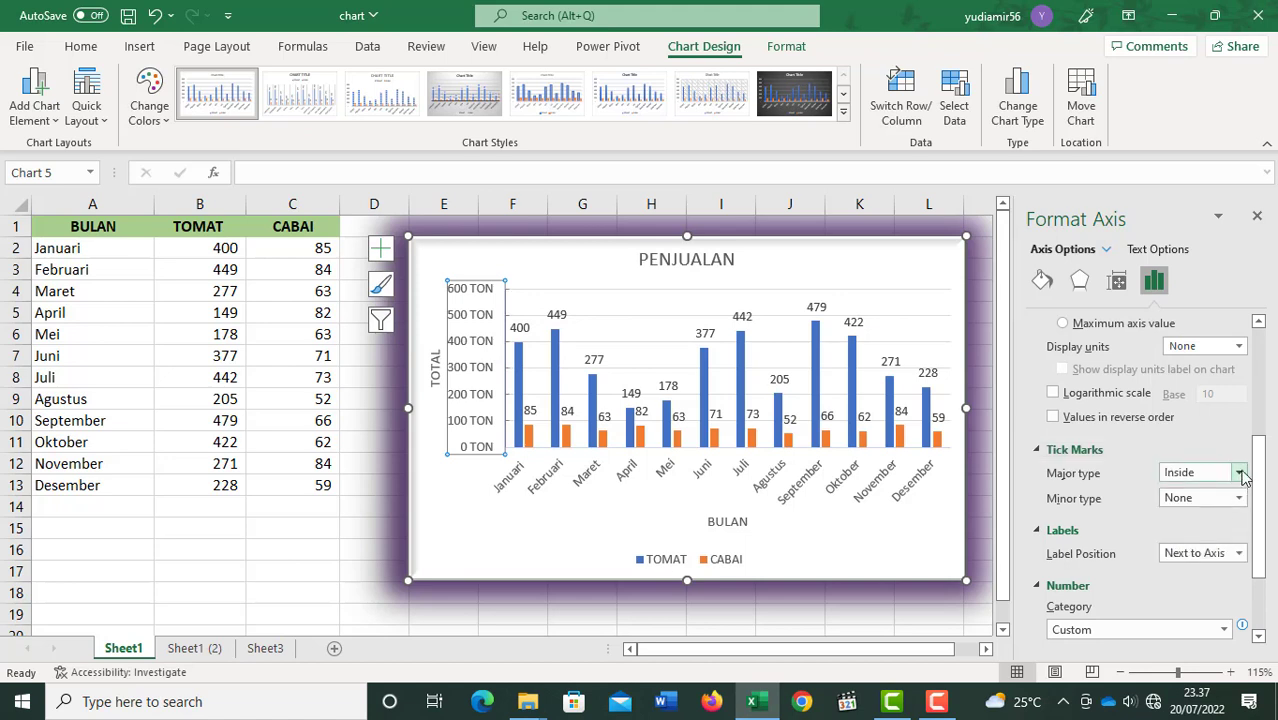
pyautogui.click(1239, 473)
pyautogui.click(1218, 529)
pyautogui.click(1239, 498)
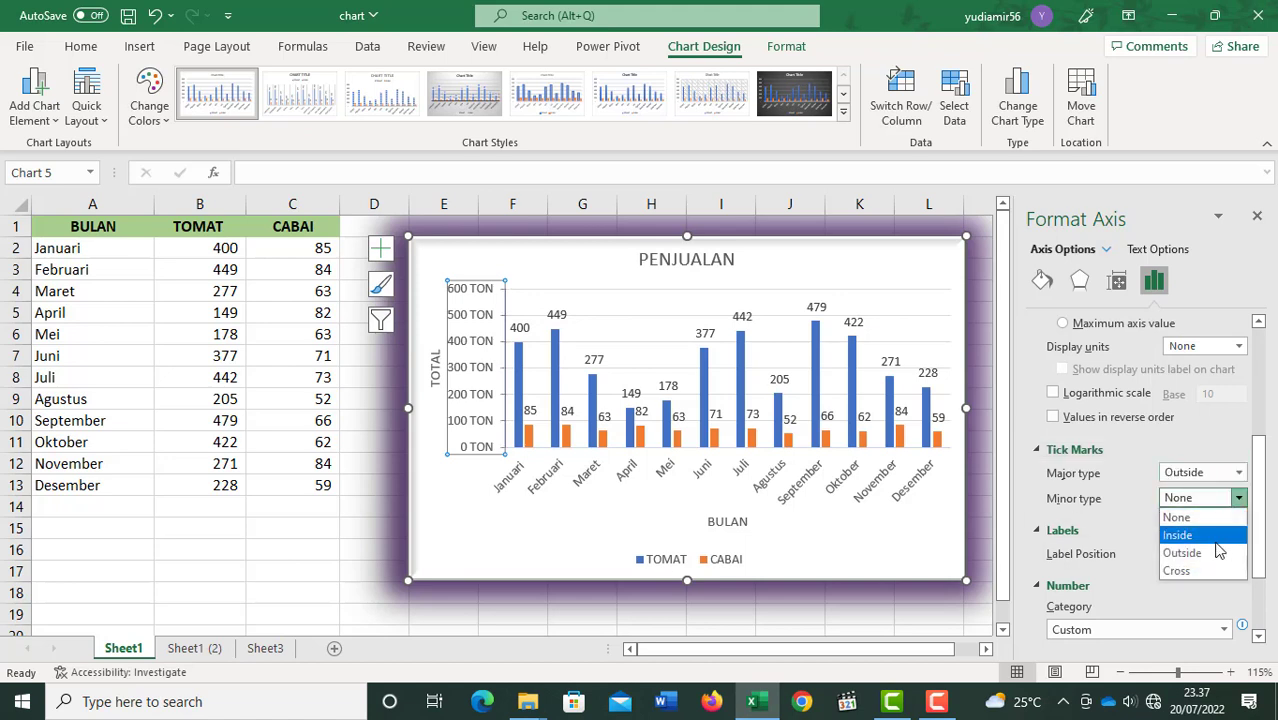
pyautogui.click(1218, 550)
pyautogui.click(1238, 472)
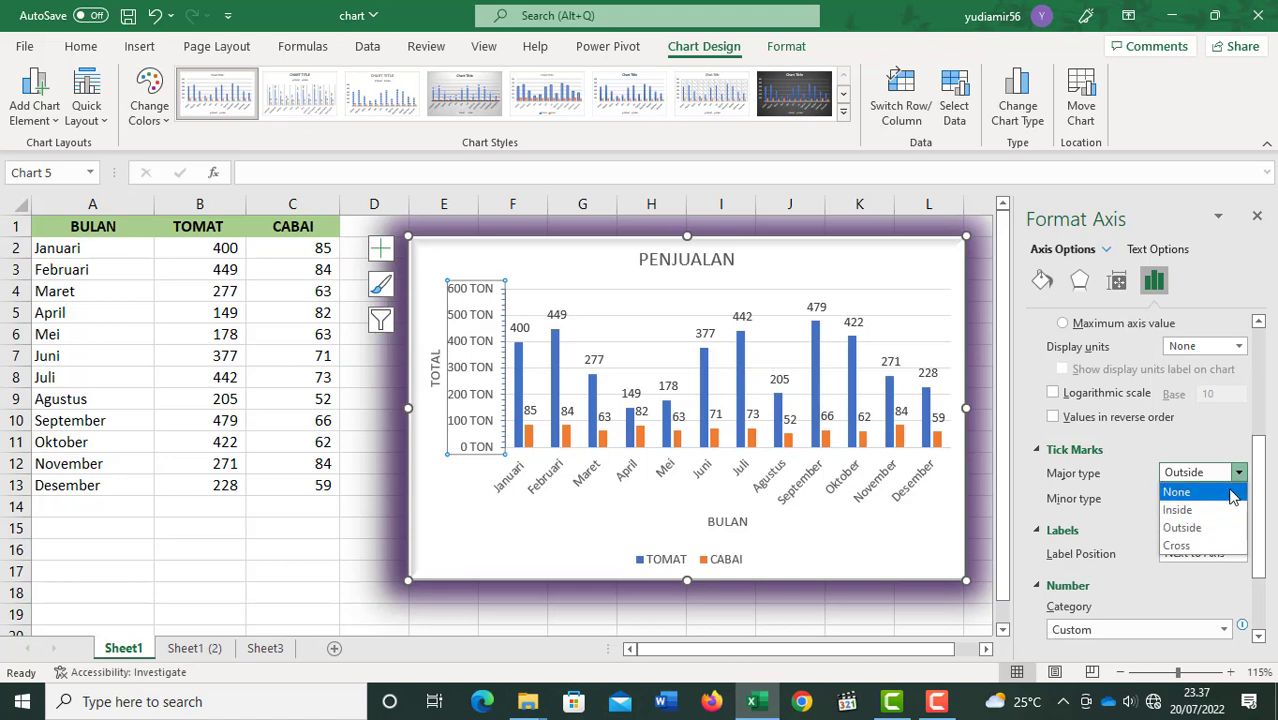
pyautogui.click(1233, 493)
pyautogui.click(1239, 498)
pyautogui.click(1232, 516)
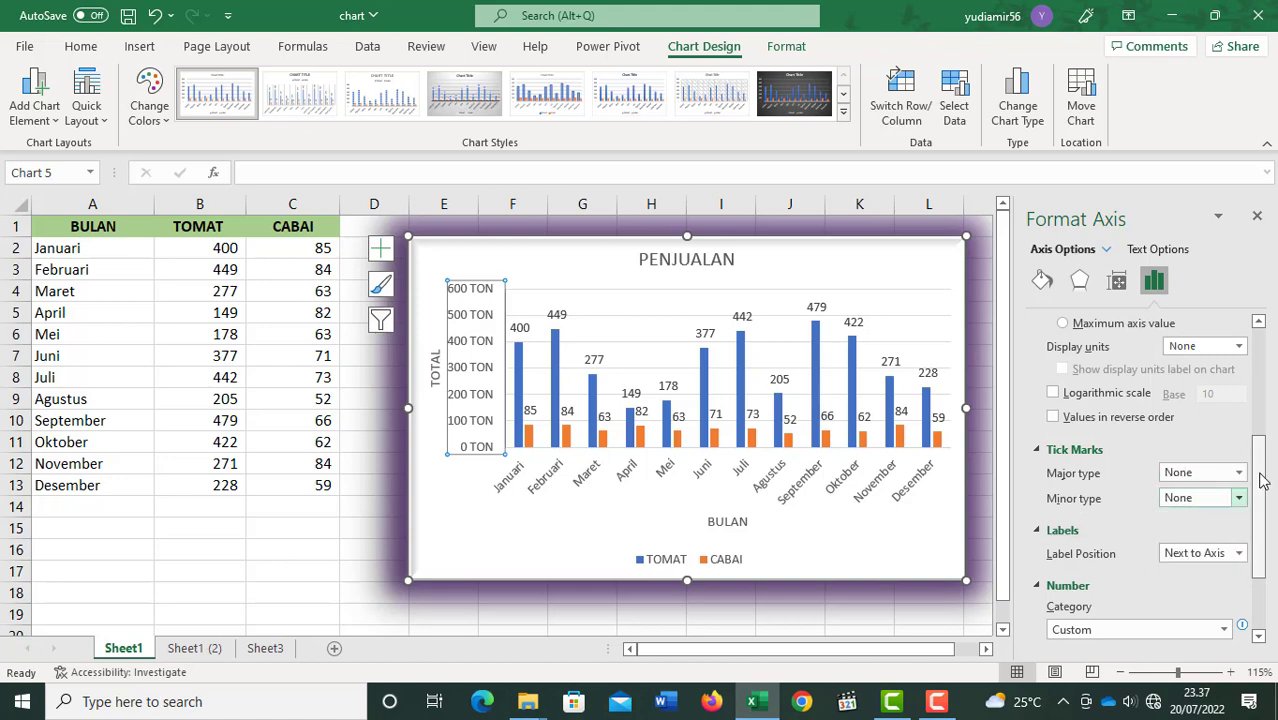
pyautogui.moveTo(1262, 481); pyautogui.dragTo(1276, 400)
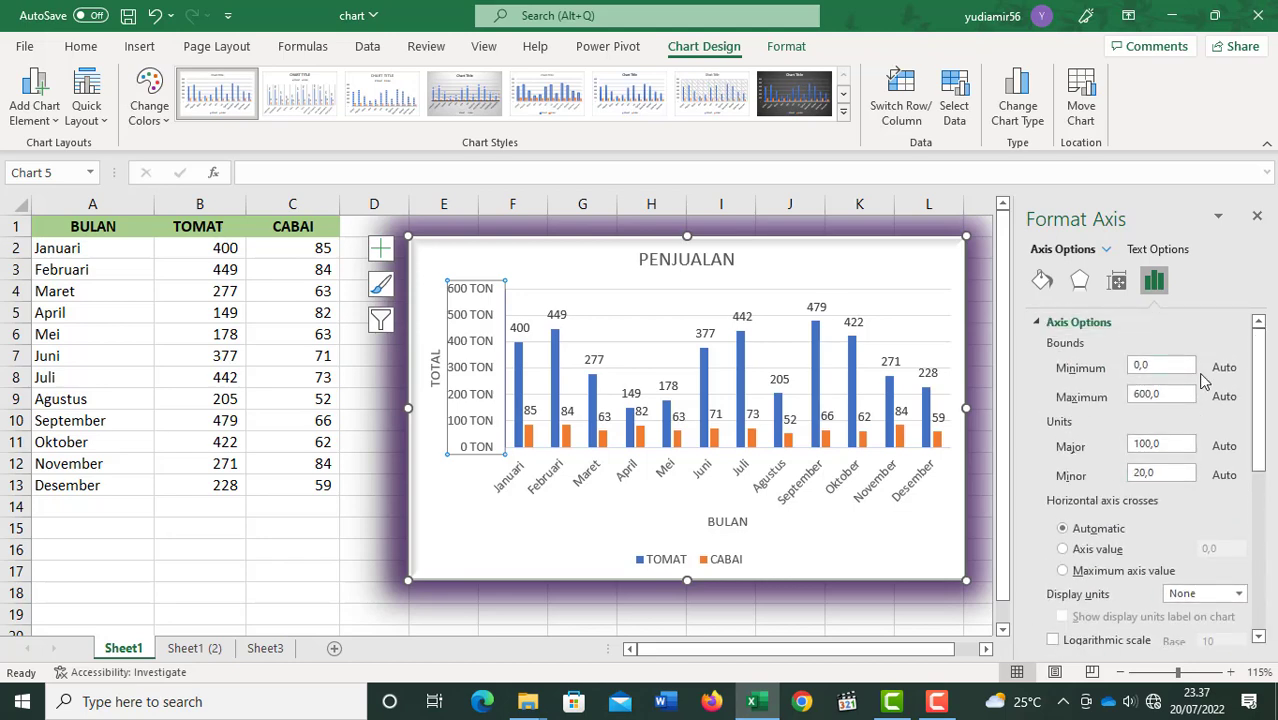
pyautogui.moveTo(1268, 358); pyautogui.dragTo(1273, 328)
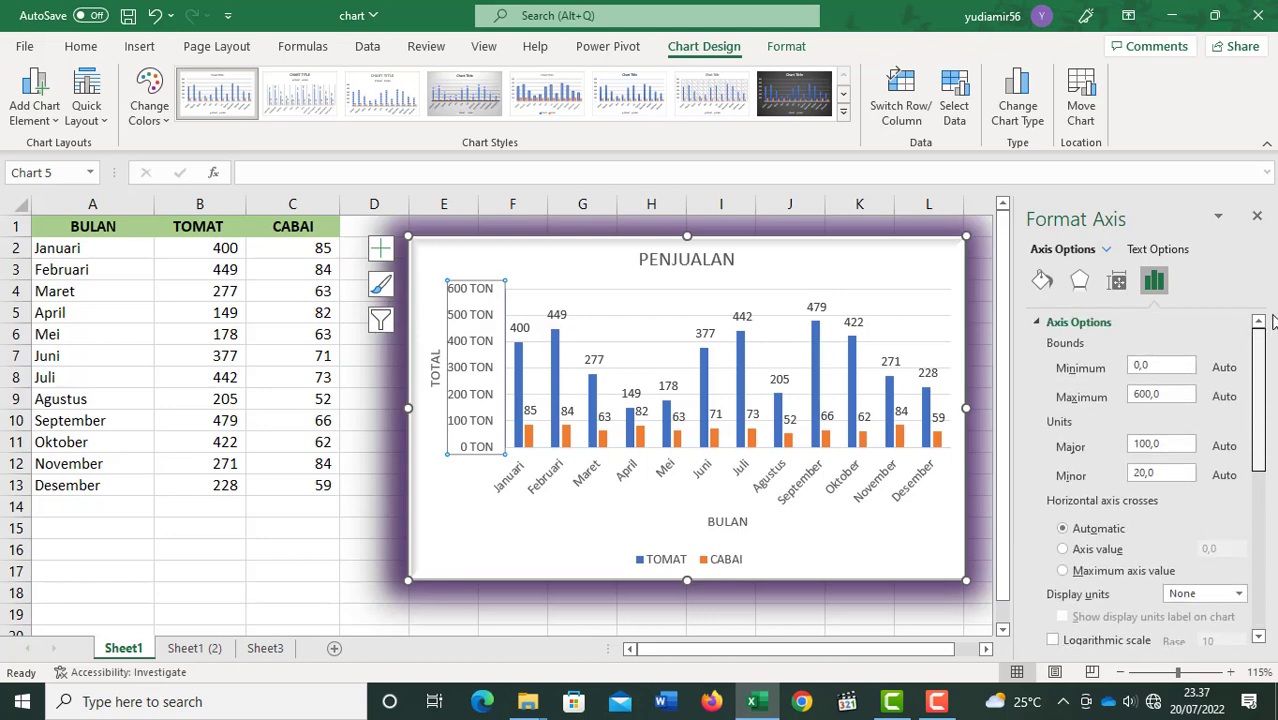
pyautogui.click(1105, 250)
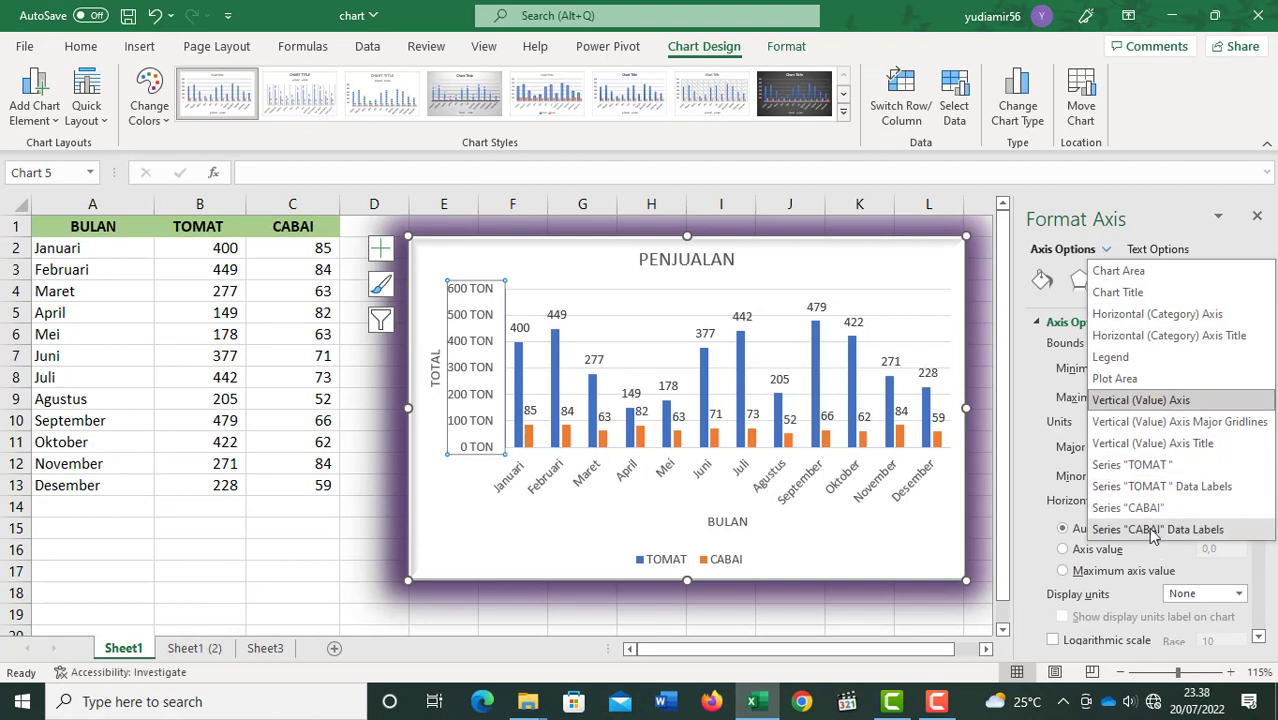
# Try gradient, picture or texture, pattern and no fill on the vertical axis label text and return it to Solid fill.
pyautogui.click(1162, 250)
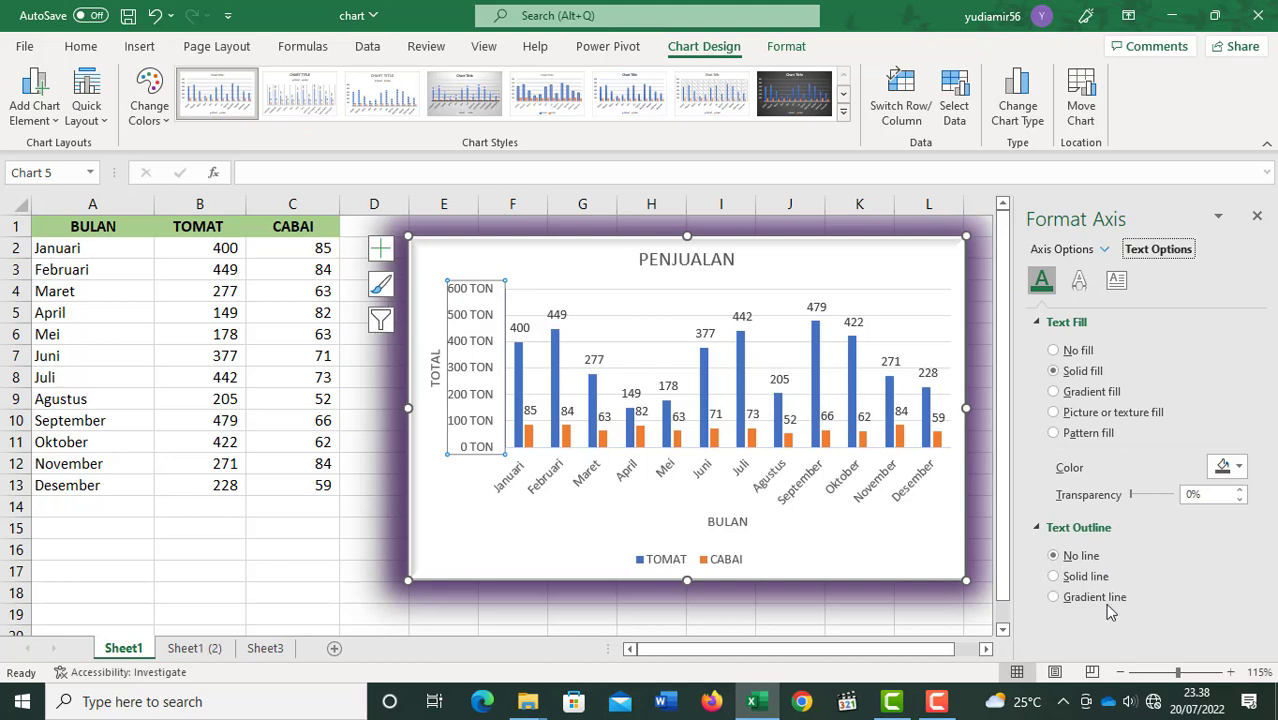
pyautogui.click(1068, 393)
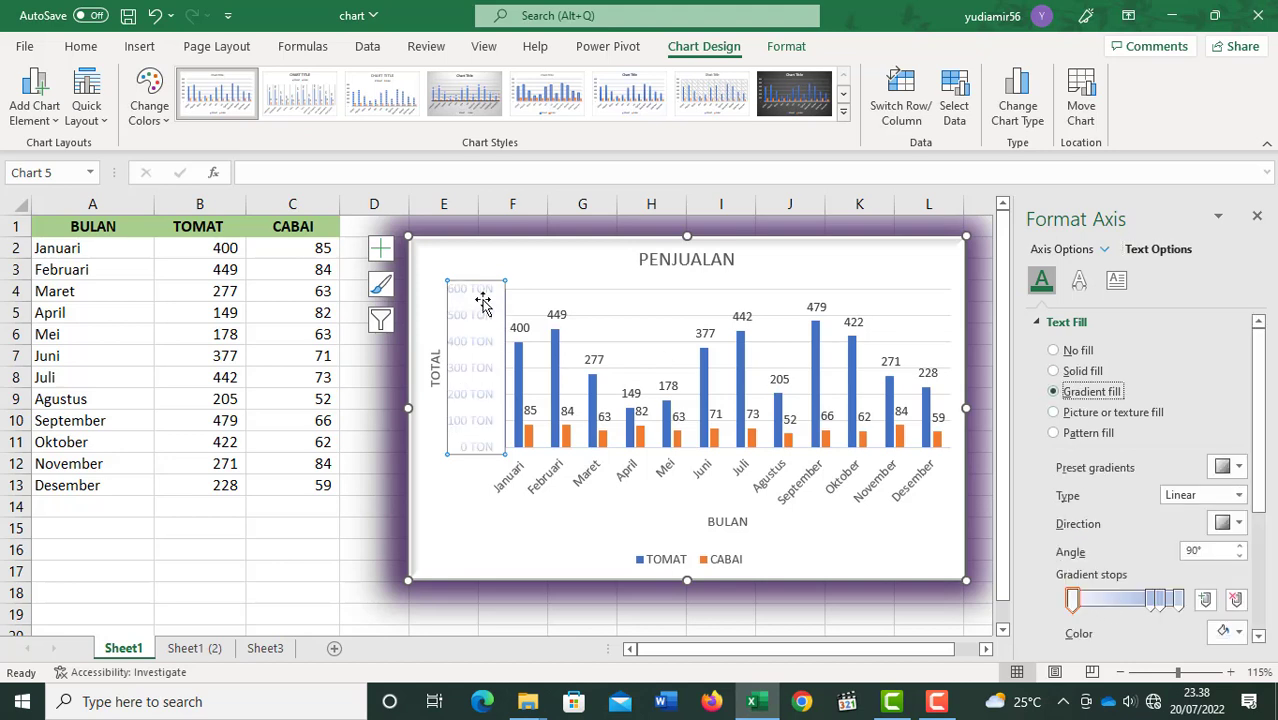
pyautogui.click(1085, 414)
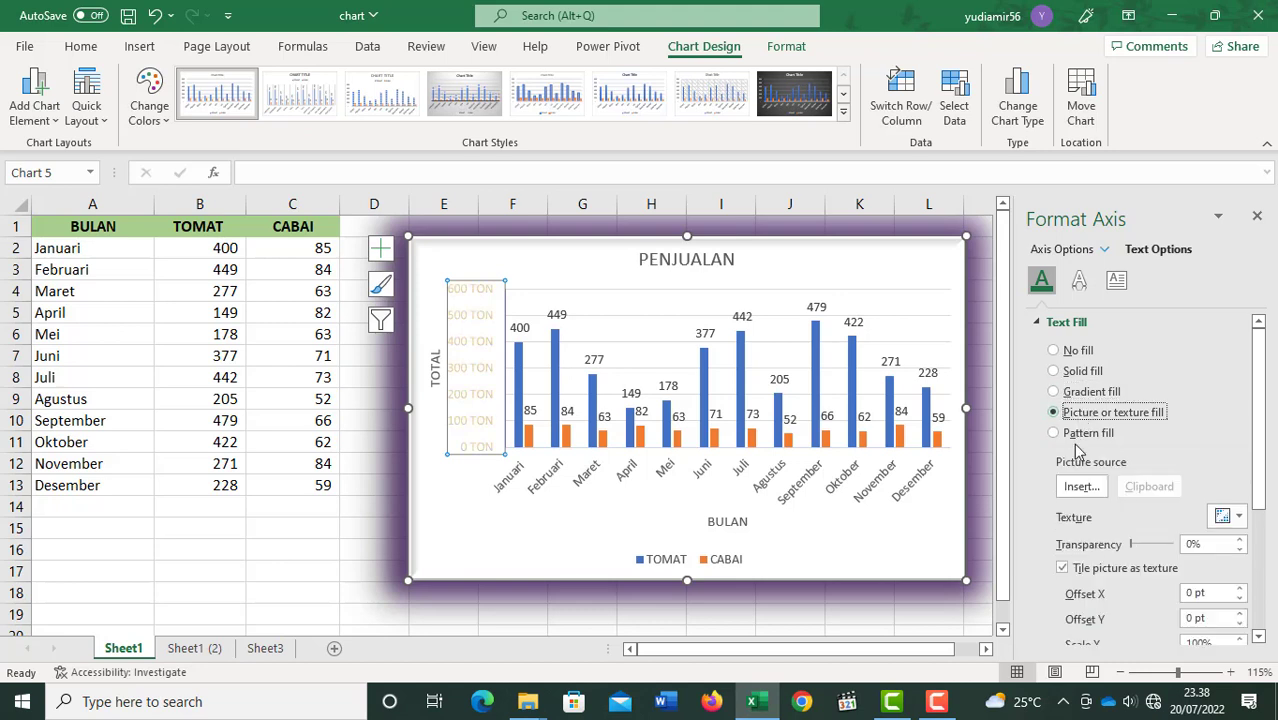
pyautogui.click(1078, 434)
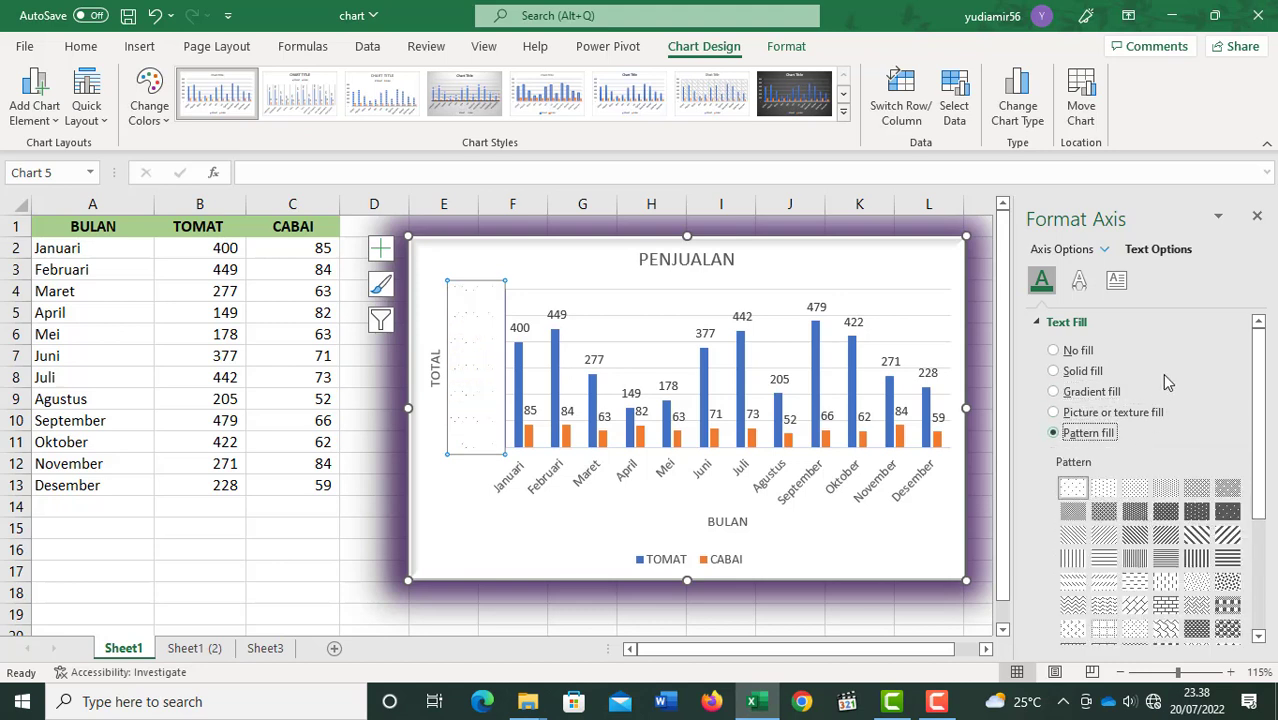
pyautogui.click(1055, 350)
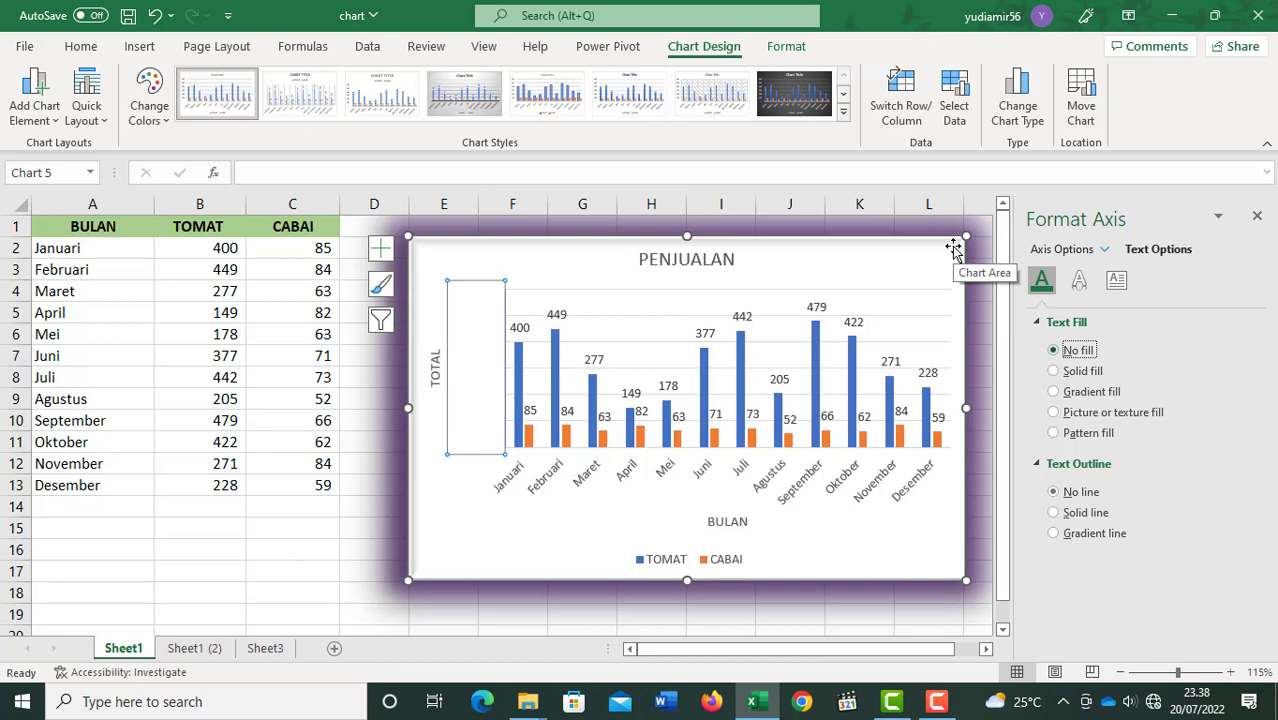
pyautogui.click(1068, 373)
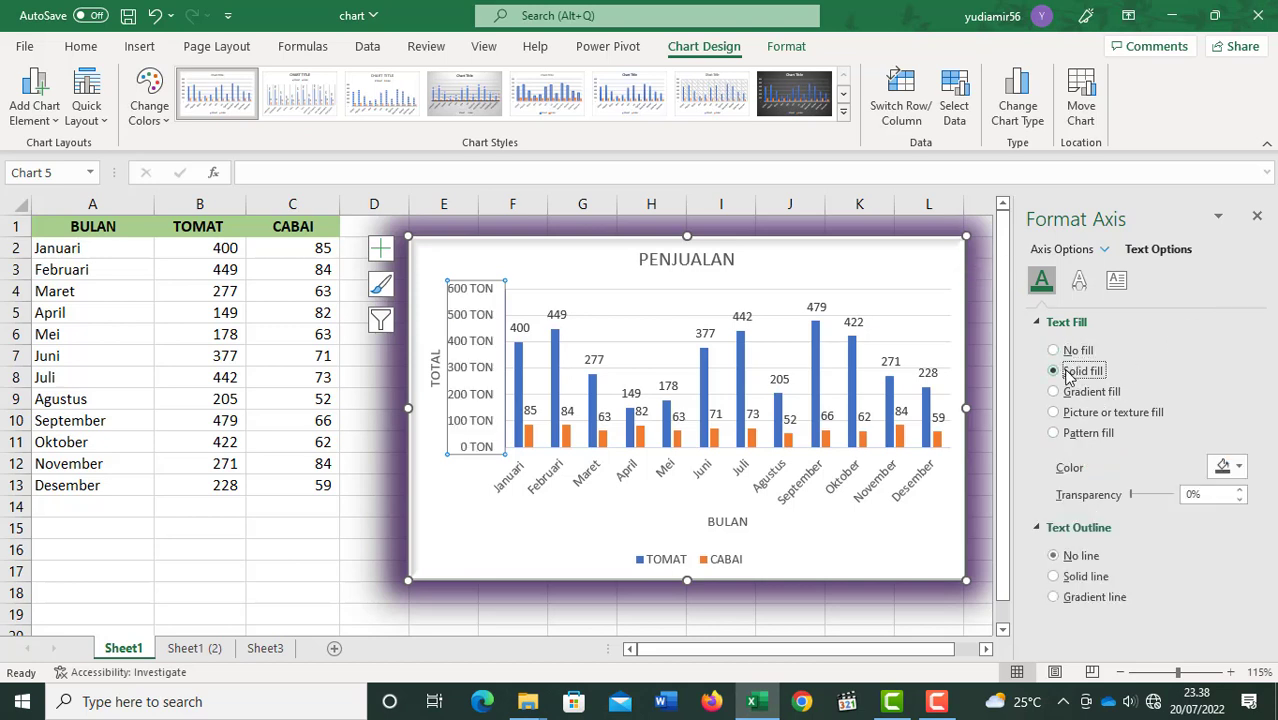
# Add a text shadow to the PENJUALAN chart title with 18% transparency, 7 pt blur and a 46° angle.
pyautogui.click(1079, 284)
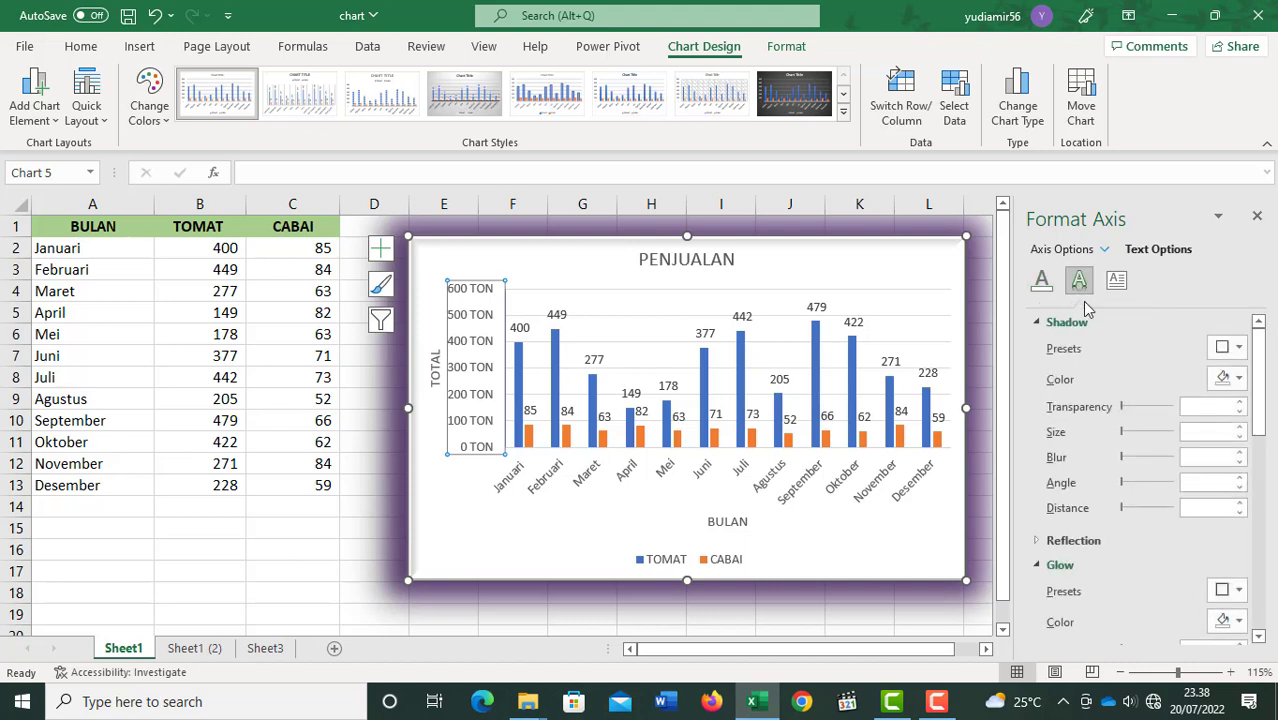
pyautogui.click(712, 262)
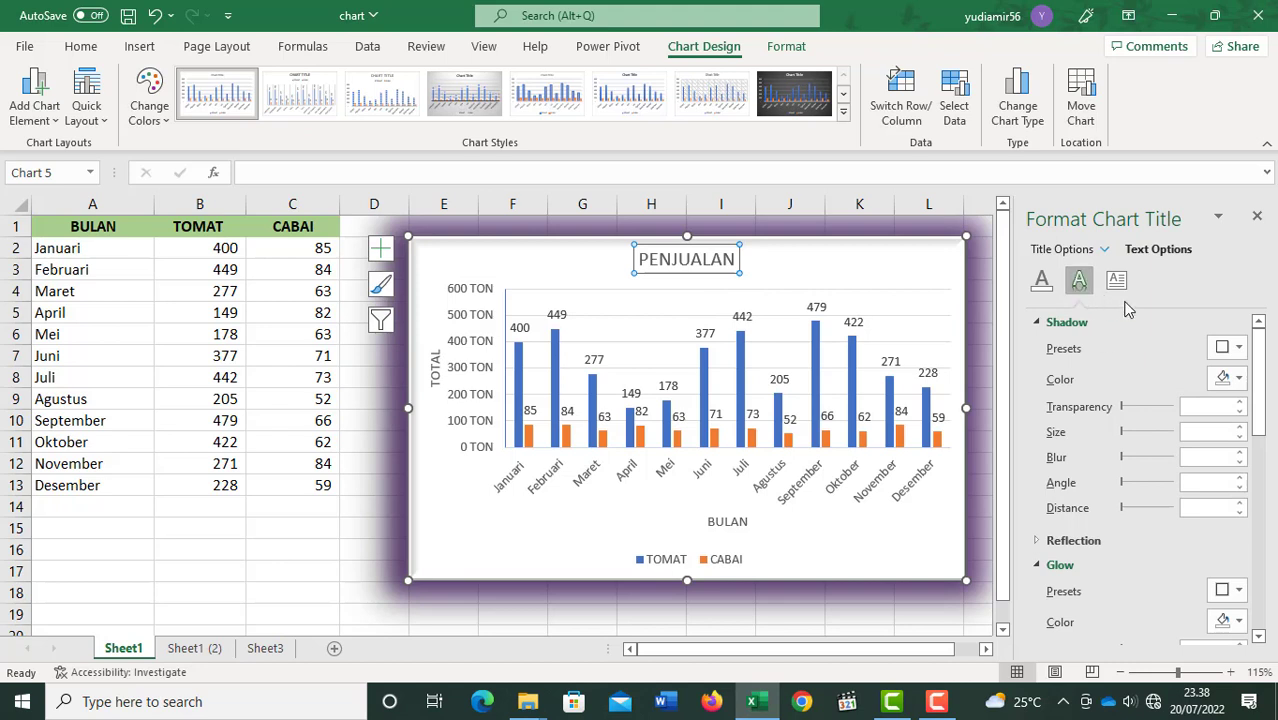
pyautogui.click(1125, 408)
pyautogui.moveTo(1128, 412); pyautogui.dragTo(1134, 410)
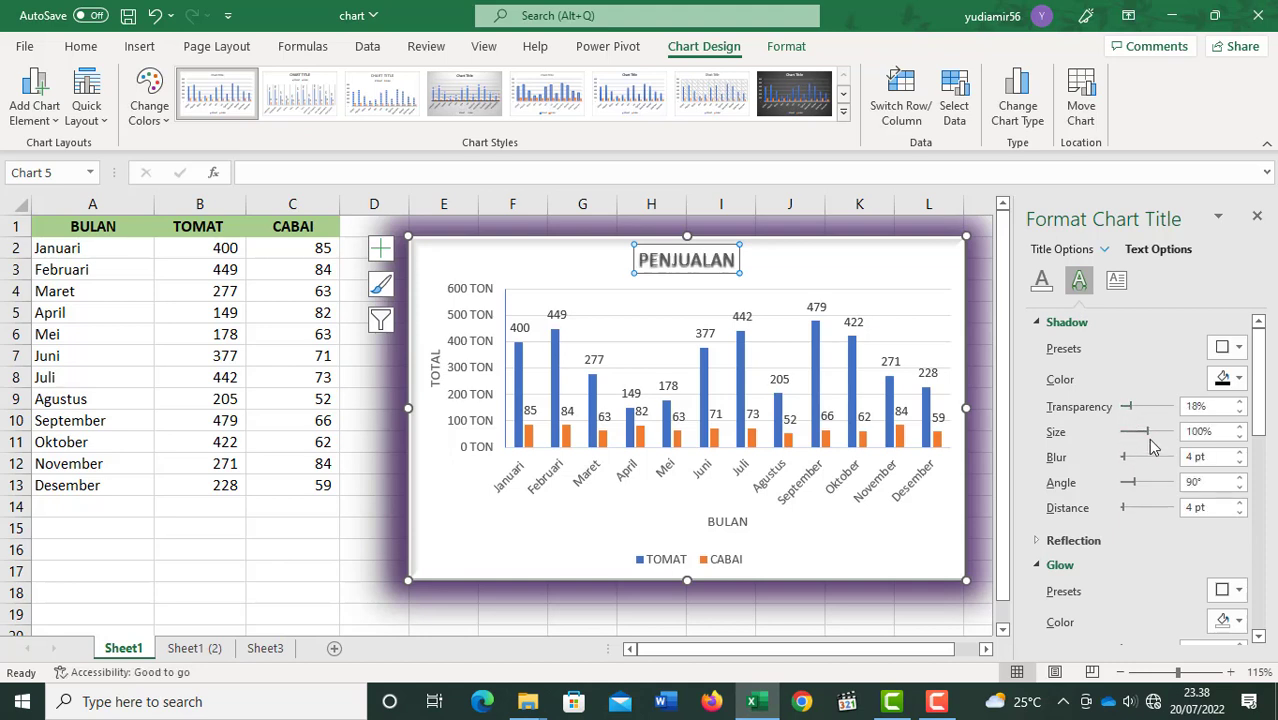
pyautogui.moveTo(1124, 457); pyautogui.dragTo(1122, 511)
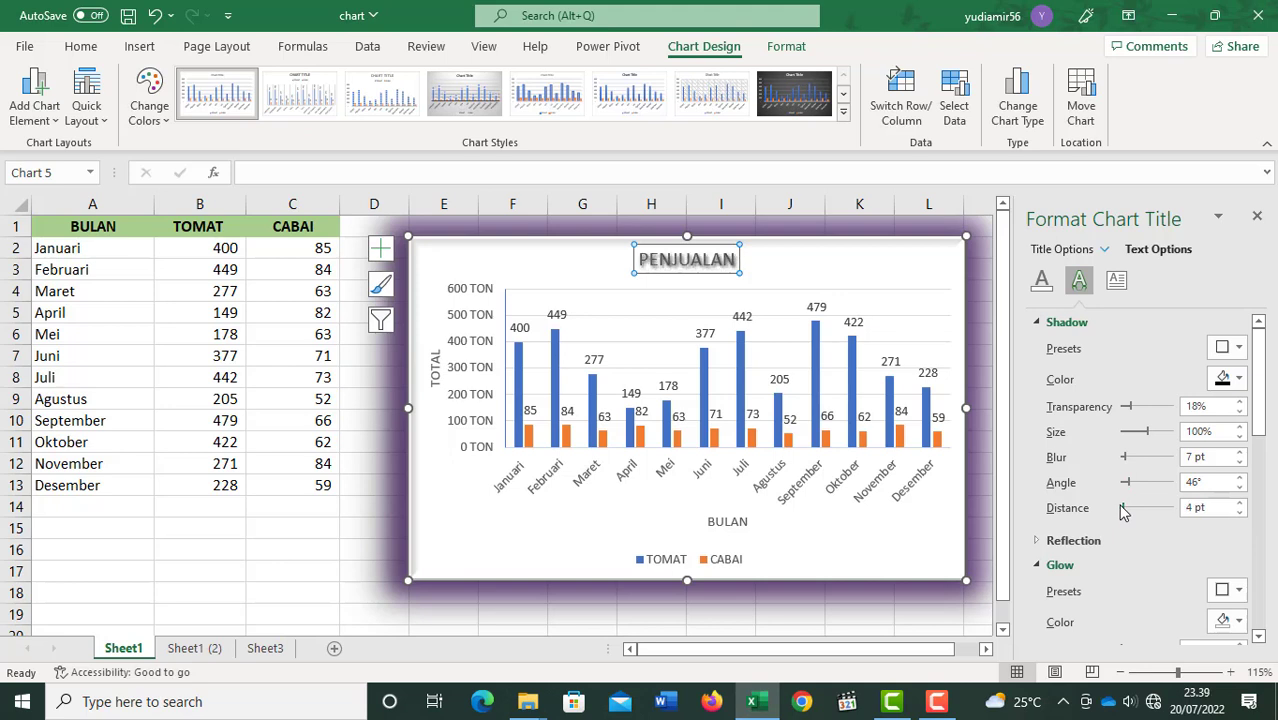
pyautogui.moveTo(1268, 347)
pyautogui.mouseDown()
pyautogui.moveTo(1268, 522)
pyautogui.moveTo(1262, 365)
pyautogui.mouseUp()
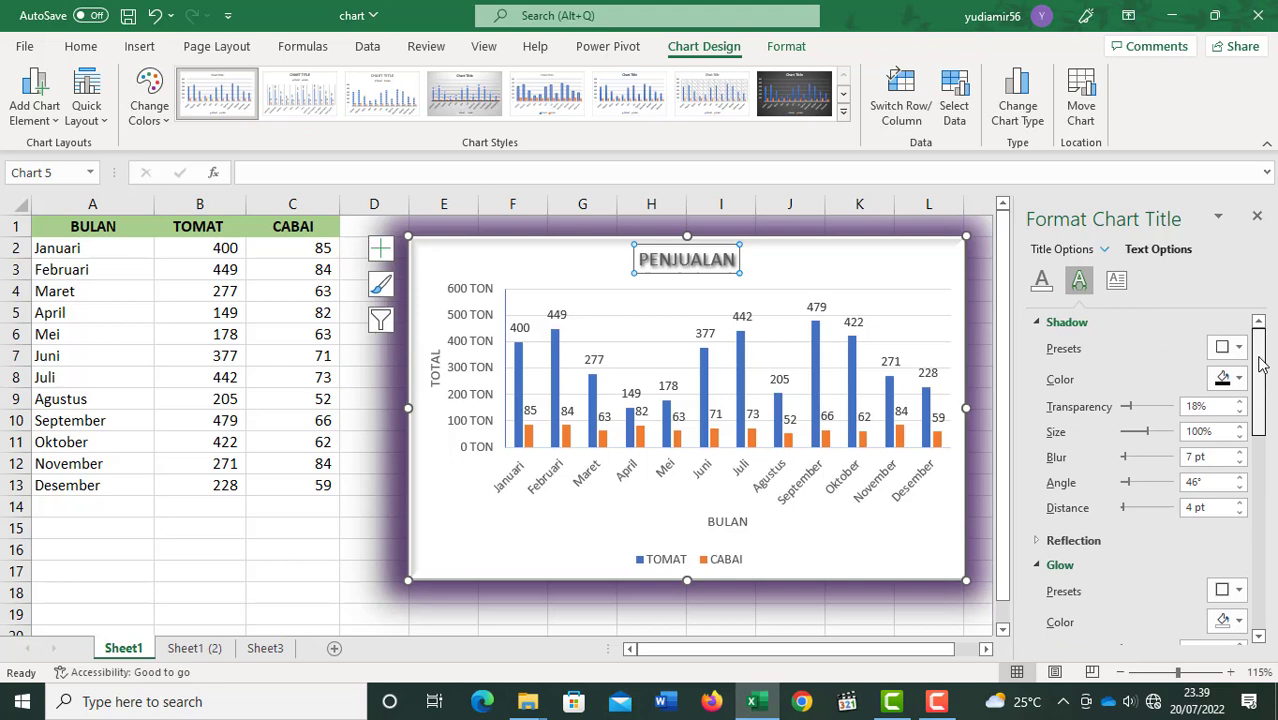
# Try the Rotate all text 90° and Rotate all text 270° directions on the chart title and return it to Horizontal.
pyautogui.click(1118, 283)
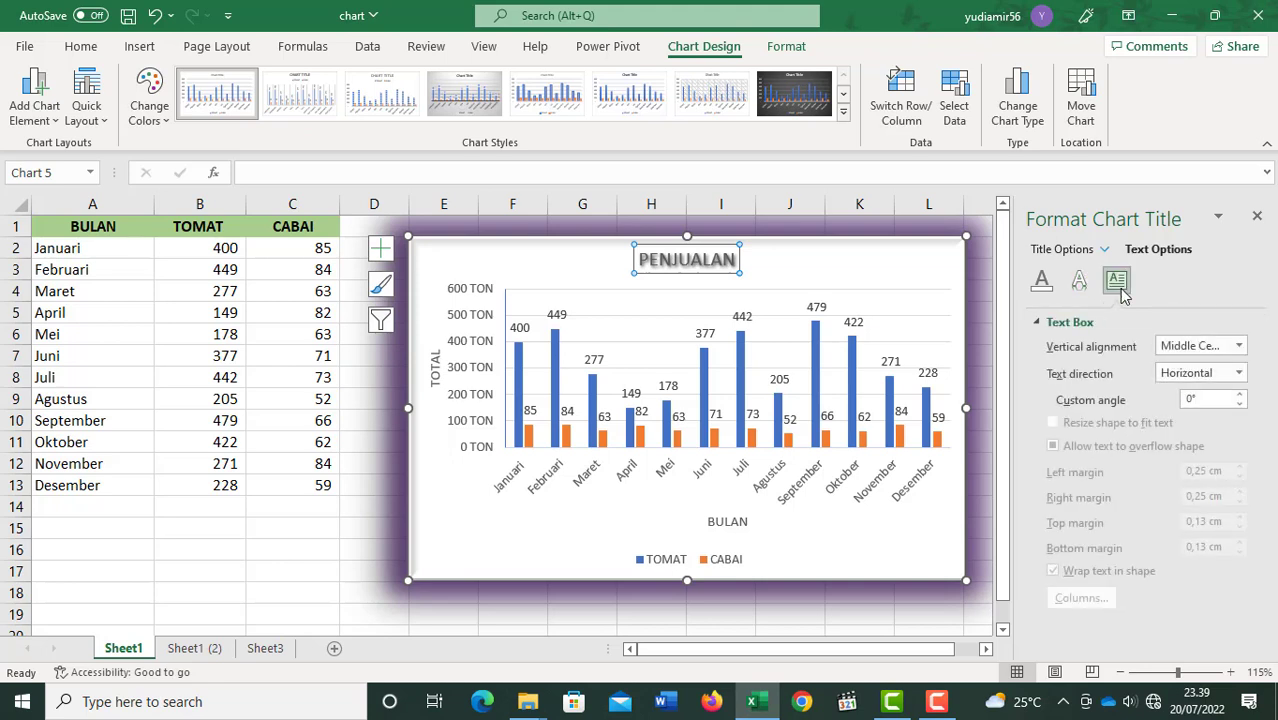
pyautogui.click(1239, 373)
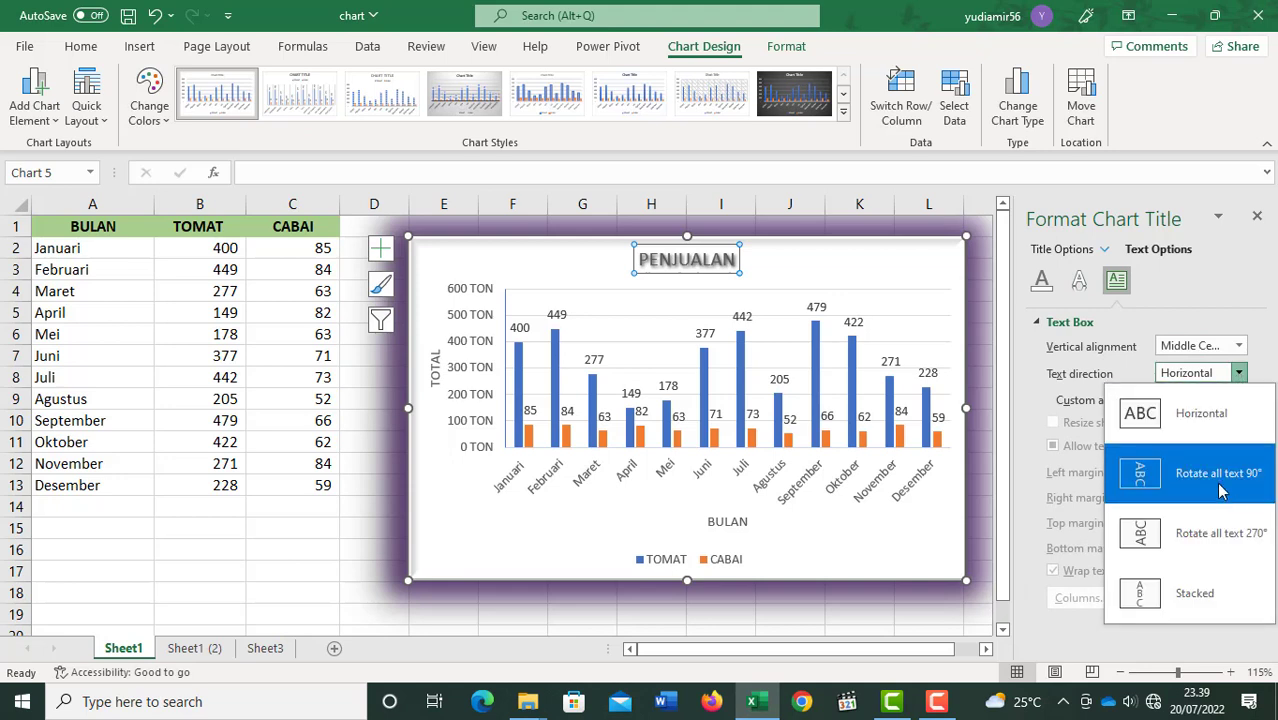
pyautogui.click(1216, 487)
pyautogui.click(1239, 373)
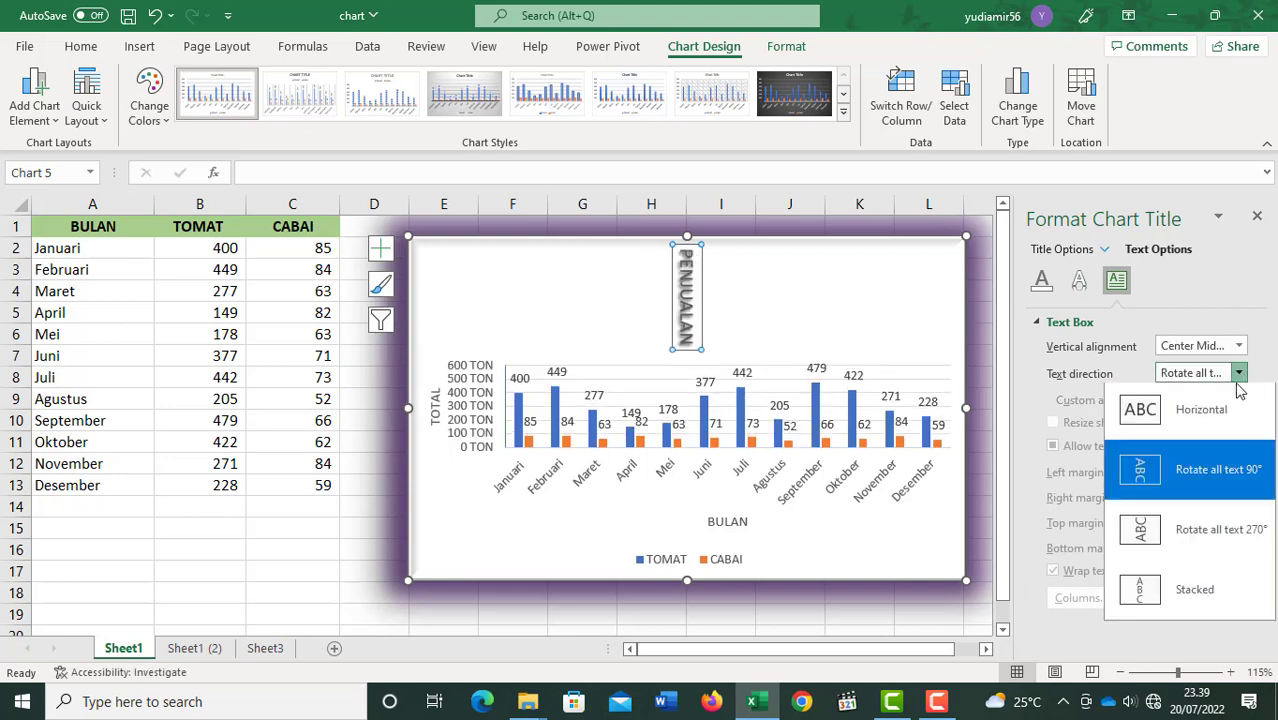
pyautogui.click(1220, 540)
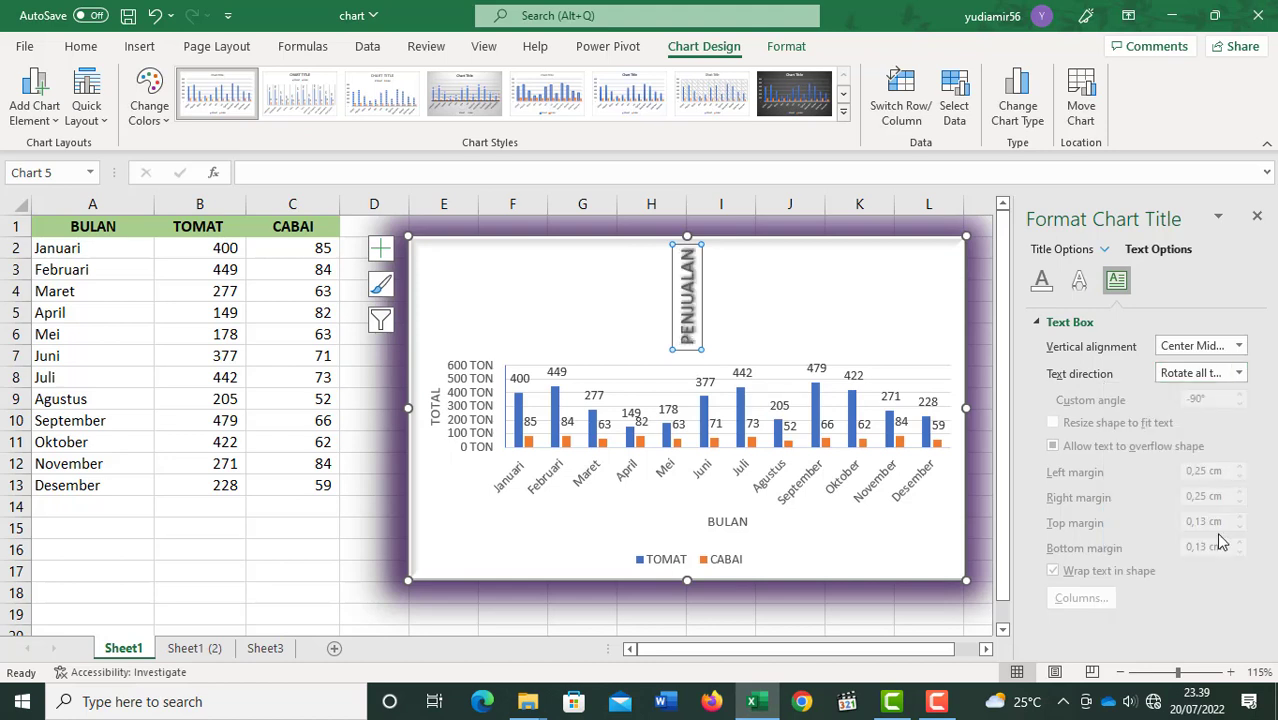
pyautogui.click(1239, 373)
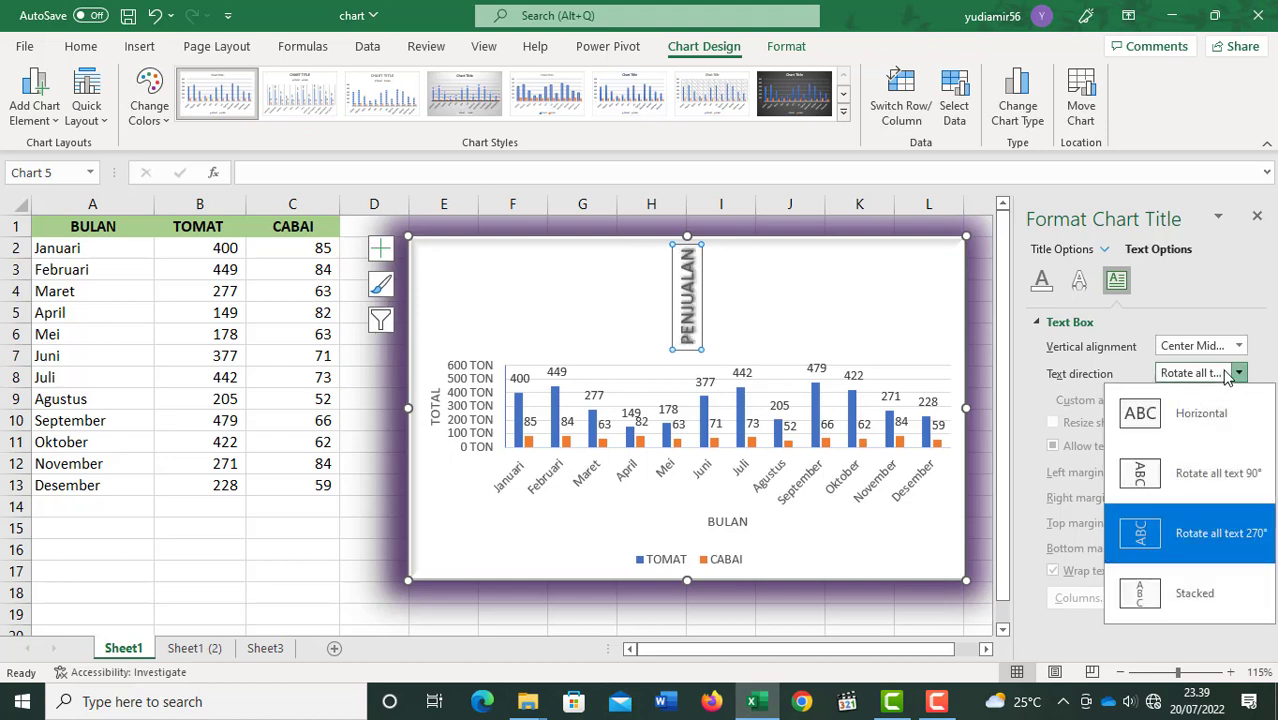
pyautogui.click(1231, 420)
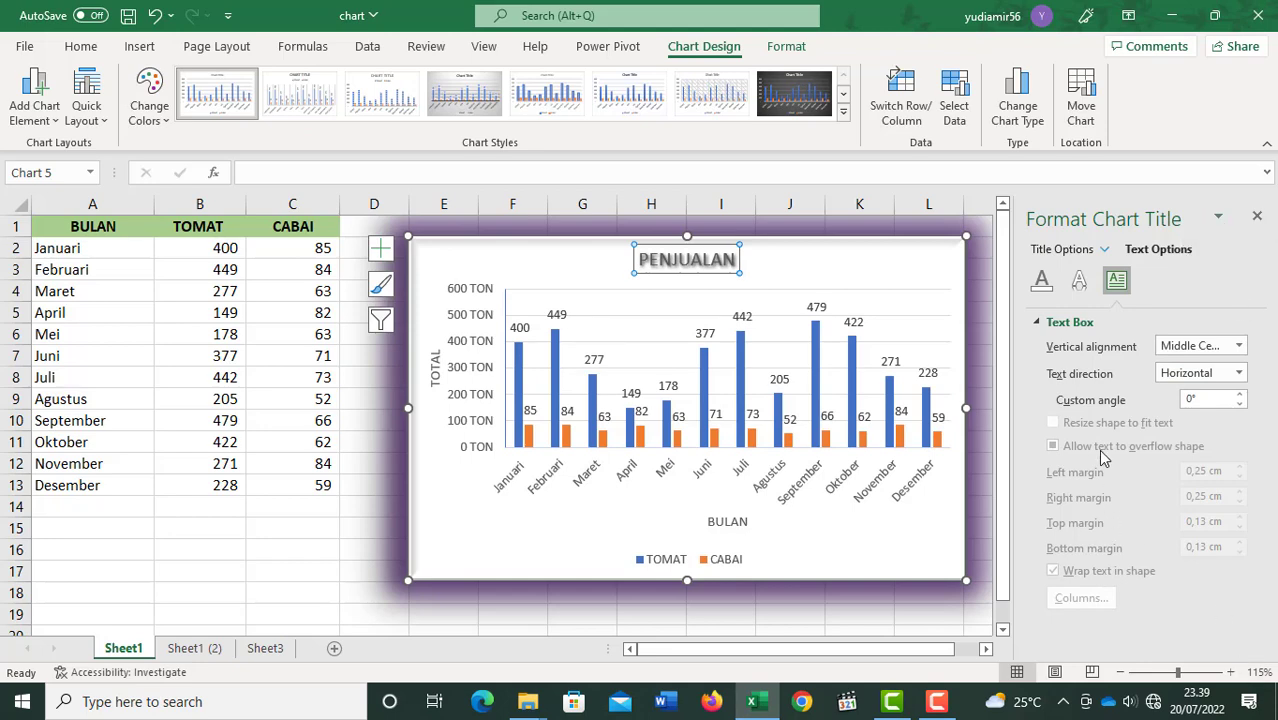
# Select the chart's plot area and examine its fill and border options.
pyautogui.click(933, 226)
pyautogui.click(914, 292)
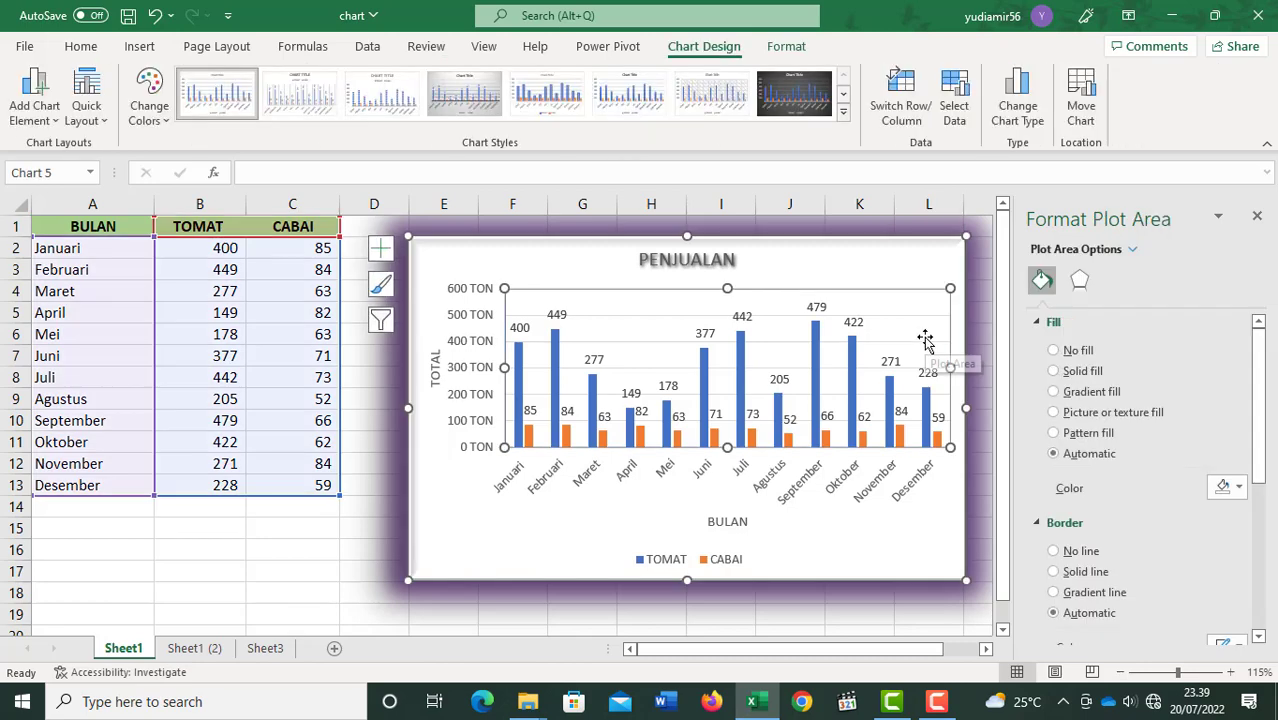
pyautogui.moveTo(1258, 363)
pyautogui.mouseDown()
pyautogui.moveTo(1262, 517)
pyautogui.moveTo(1270, 347)
pyautogui.mouseUp()
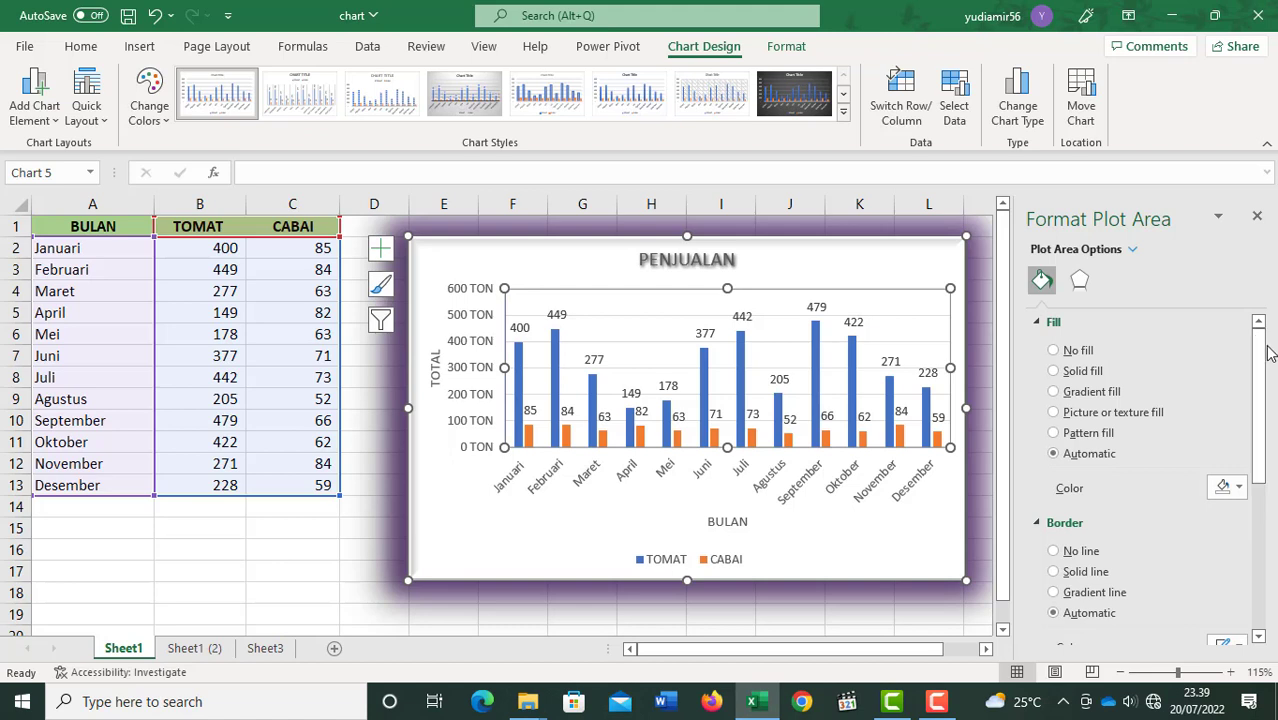
pyautogui.moveTo(1268, 347)
pyautogui.mouseDown()
pyautogui.moveTo(1265, 480)
pyautogui.moveTo(1258, 338)
pyautogui.mouseUp()
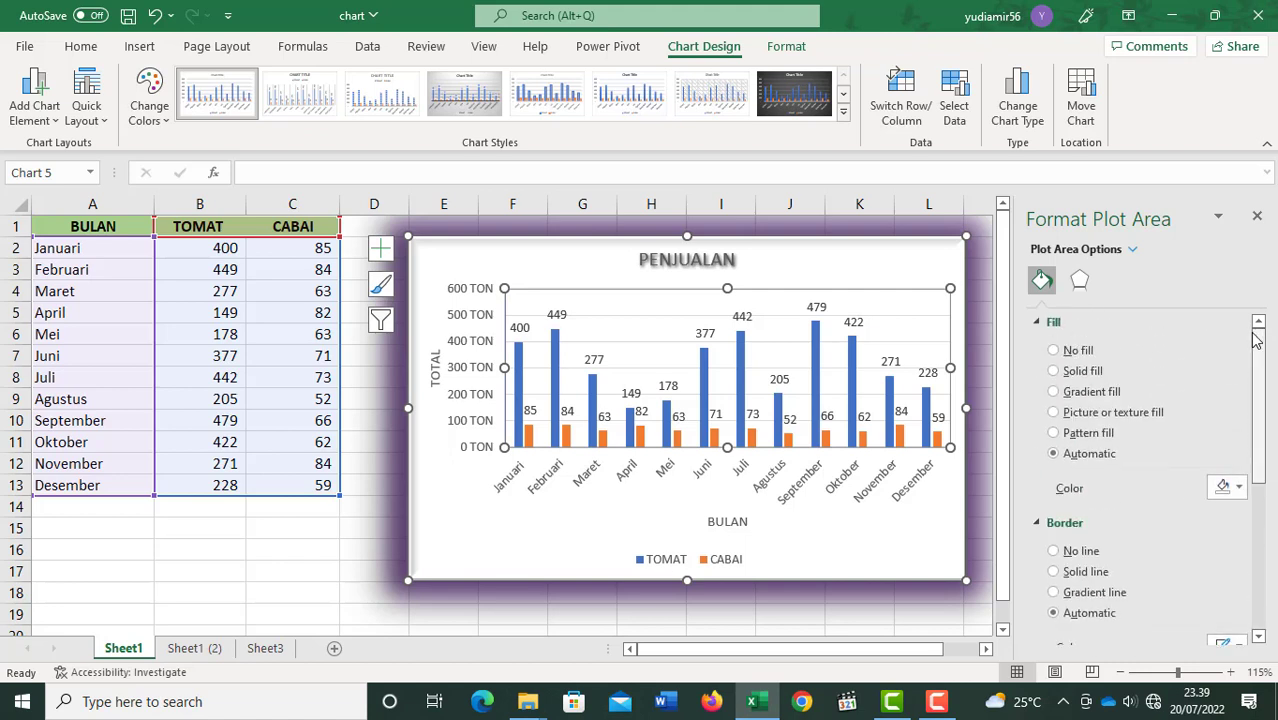